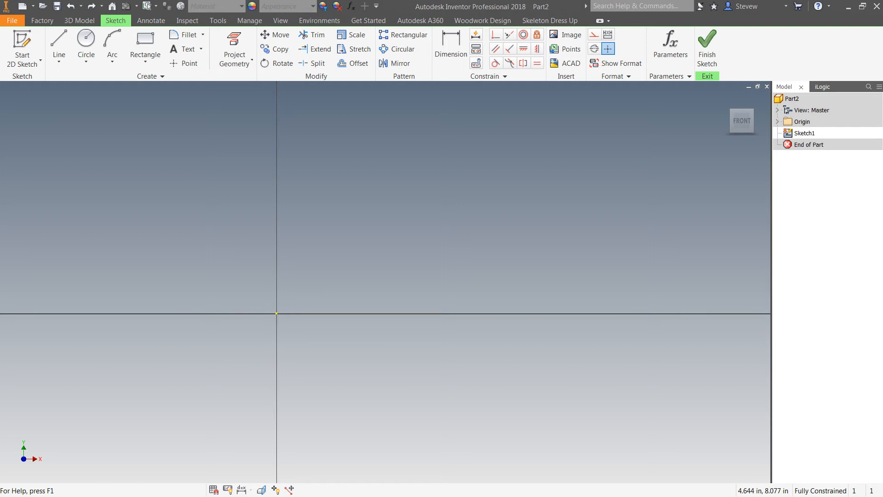
# - Draw a rectangle starting at the sketch origin, about 2.4 in wide and 0.61 in high
pyautogui.moveTo(373, 214); pyautogui.dragTo(228, 264, button='middle')
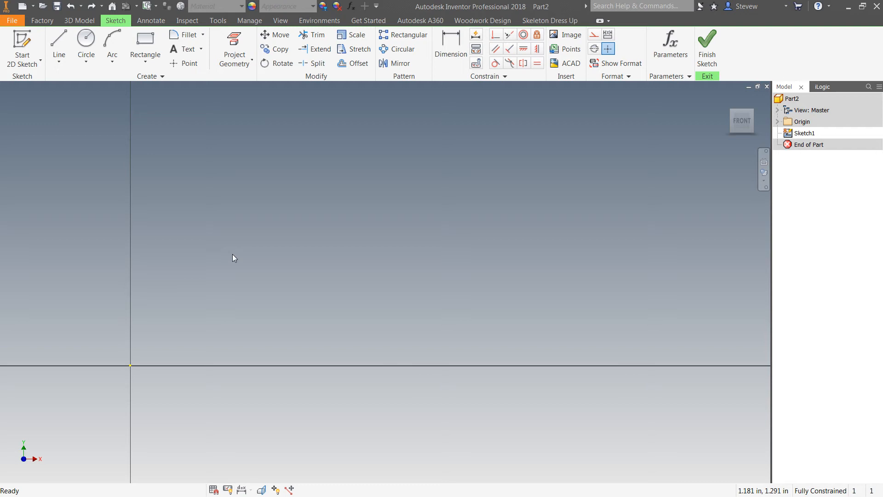
pyautogui.click(144, 44)
pyautogui.click(130, 366)
pyautogui.click(338, 312)
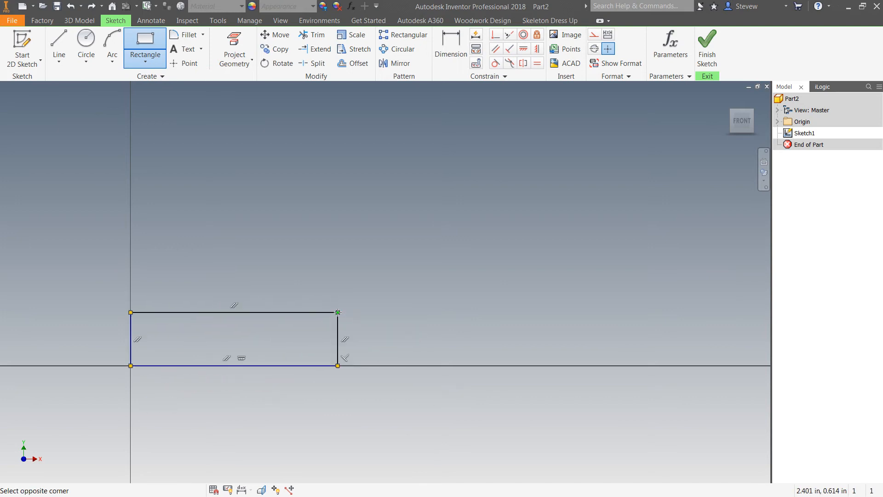
# - Draw two more rectangles of the same height side by side, each sharing an edge with the previous one
pyautogui.click(338, 312)
pyautogui.click(511, 365)
pyautogui.click(510, 312)
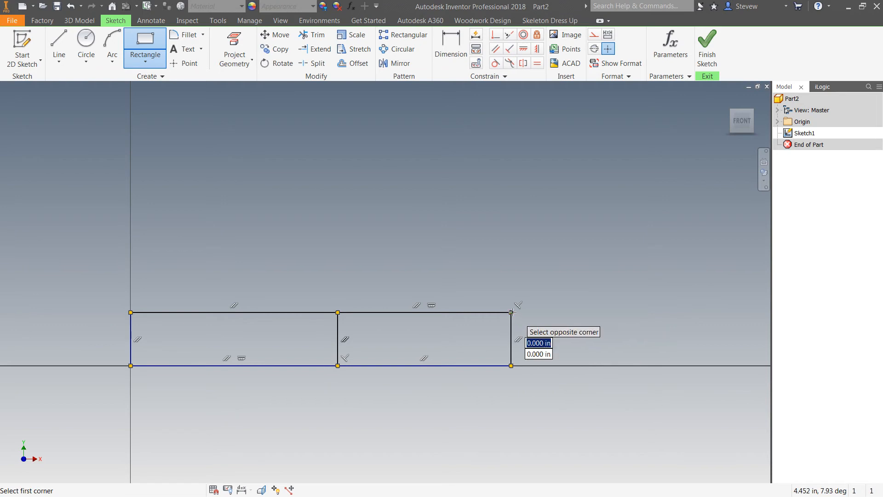
pyautogui.click(700, 365)
pyautogui.scroll(-3, 650, 408)
pyautogui.moveTo(598, 410); pyautogui.dragTo(406, 371, button='middle')
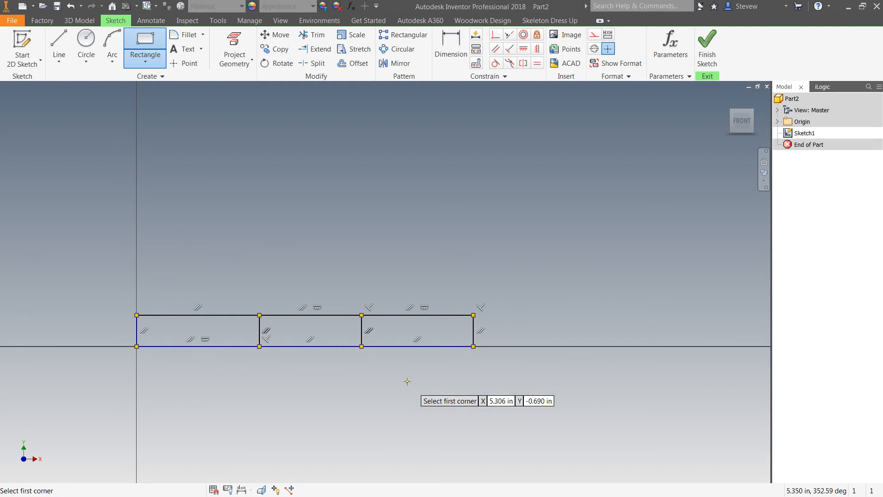
# - Dimension the height of the last rectangle's outer vertical edge as the named parameter thickness=.75
pyautogui.press('d')
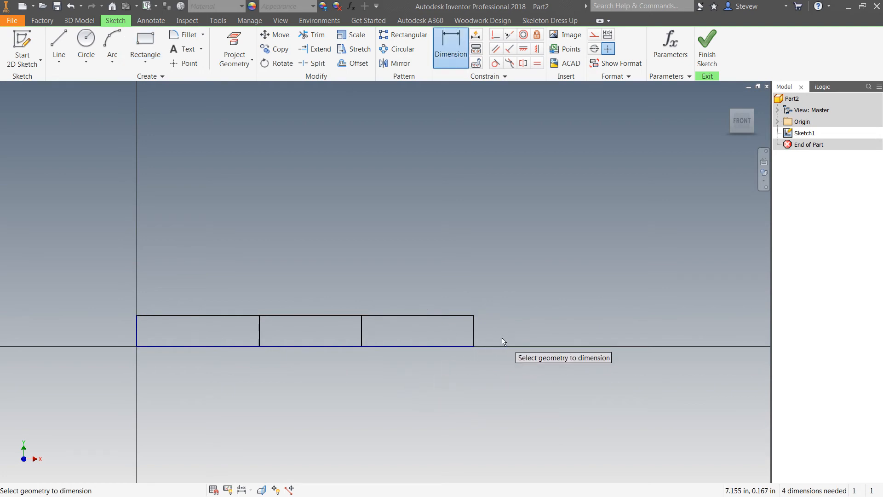
pyautogui.click(474, 331)
pyautogui.click(522, 332)
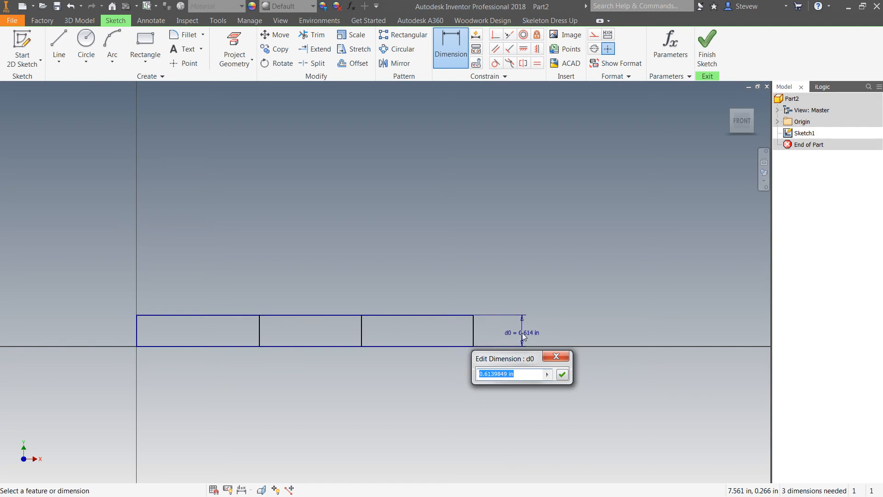
pyautogui.write('thickness=.75')
pyautogui.press('Return')
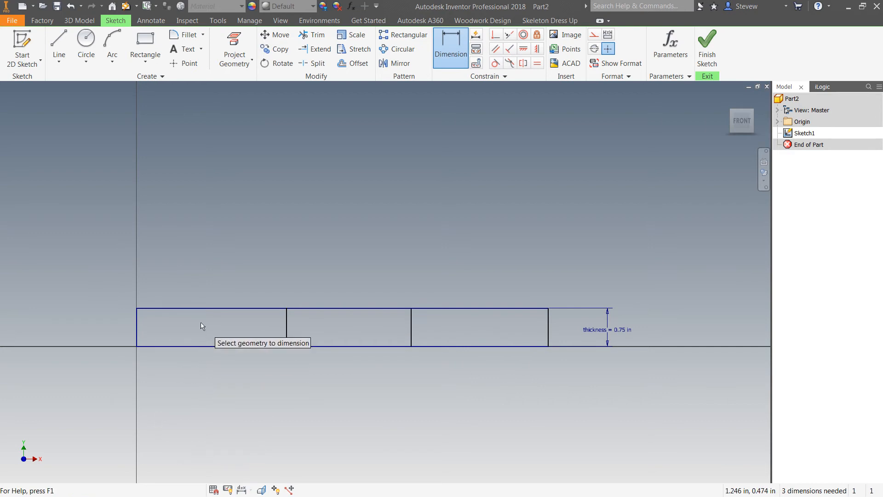
# - Dimension the top edge of the first rectangle as the named parameter leg1 = 3
pyautogui.click(200, 308)
pyautogui.click(203, 272)
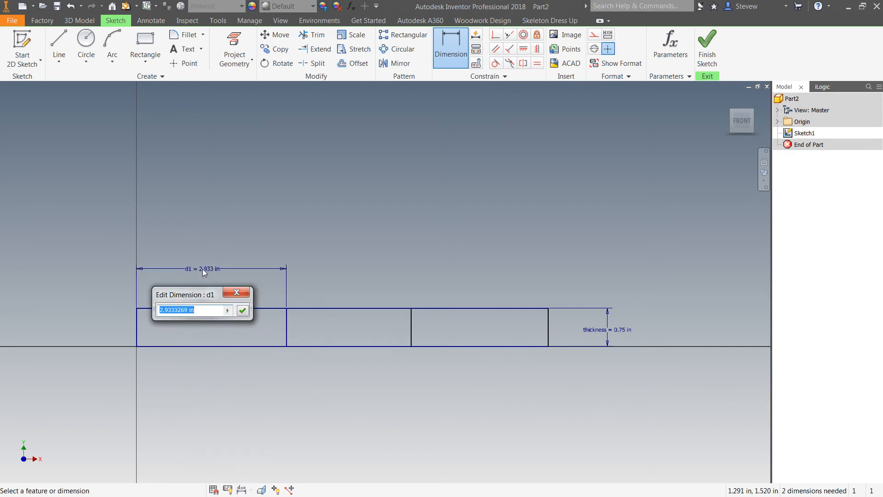
pyautogui.write('leg1 = 3')
pyautogui.press('Return')
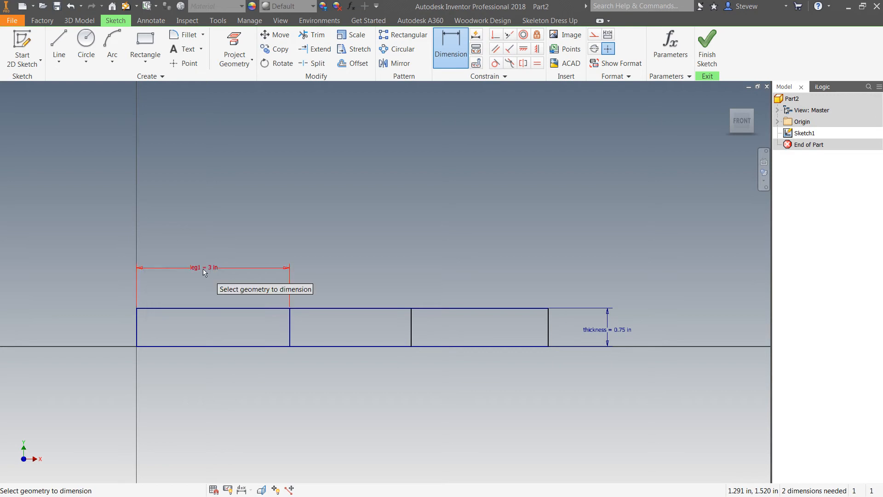
# - Dimension the top edge of the middle rectangle as the named parameter leg2 = 3
pyautogui.click(322, 308)
pyautogui.click(325, 268)
pyautogui.press('BackSpace')
pyautogui.write('leg2 ')
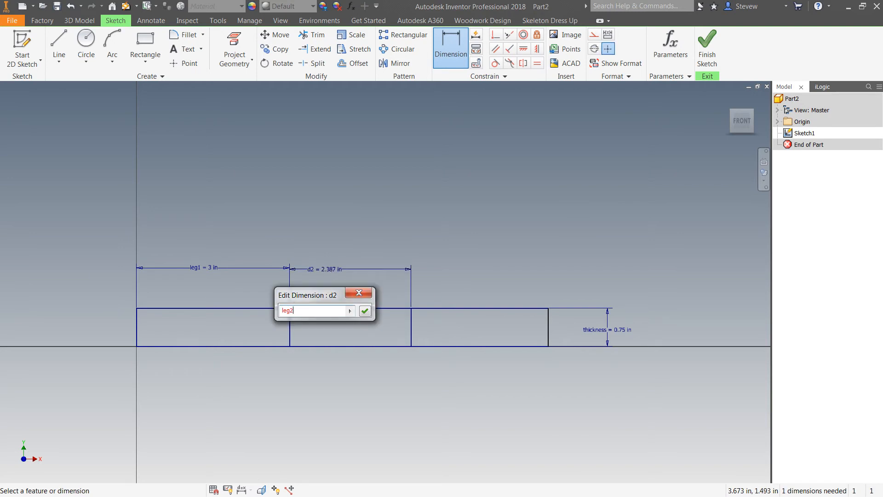
pyautogui.write('= 3')
pyautogui.press('Return')
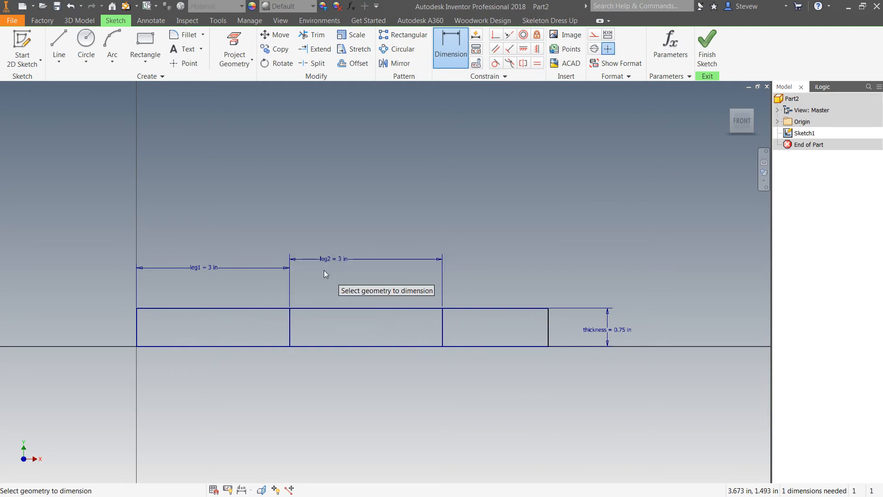
# - Dimension the top edge of the third rectangle as the named parameter leg3 = 3
pyautogui.click(516, 308)
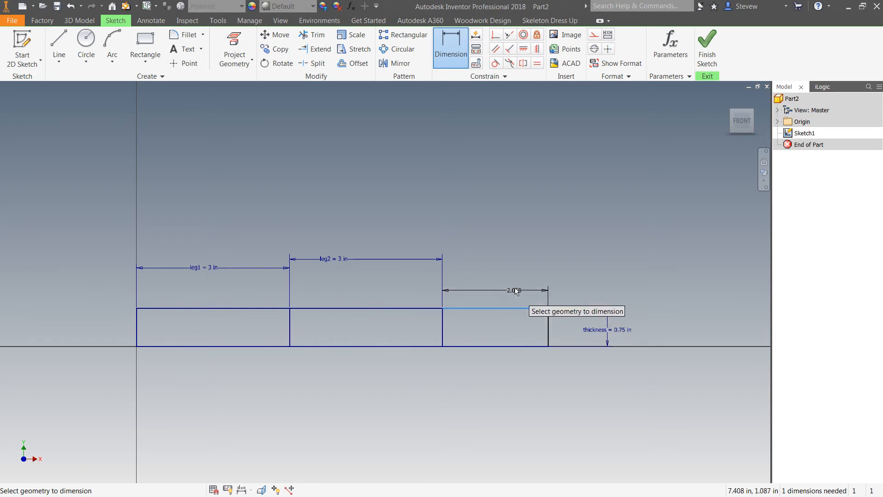
pyautogui.click(517, 271)
pyautogui.write('leg3 ')
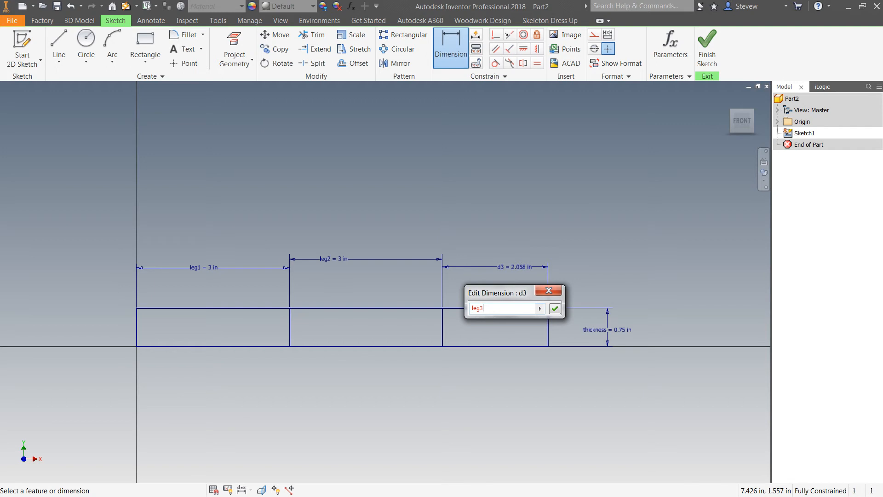
pyautogui.write('= 3')
pyautogui.press('Return')
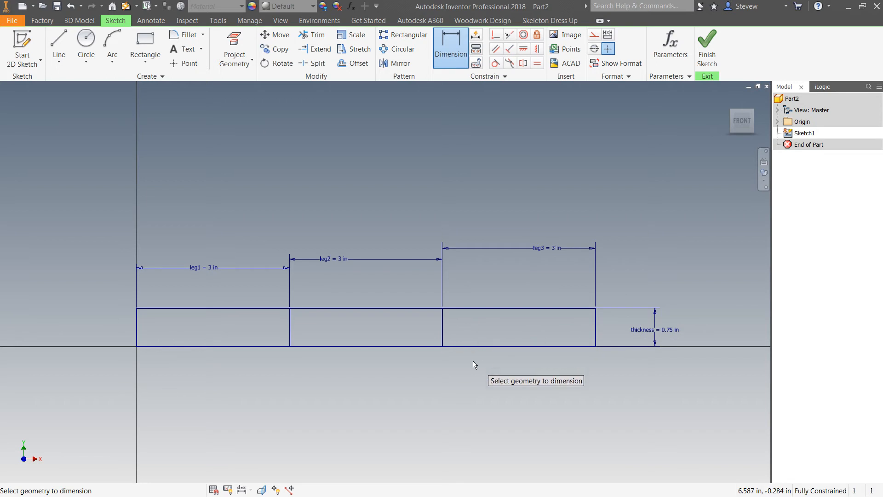
# - From an isometric view, extrude the first rectangle backward as a solid with the named distance length=12
pyautogui.click(726, 100)
pyautogui.click(726, 100)
pyautogui.moveTo(560, 227)
pyautogui.mouseDown(button='middle')
pyautogui.moveTo(509, 292)
pyautogui.moveTo(460, 307)
pyautogui.mouseUp(button='middle')
pyautogui.press('e')
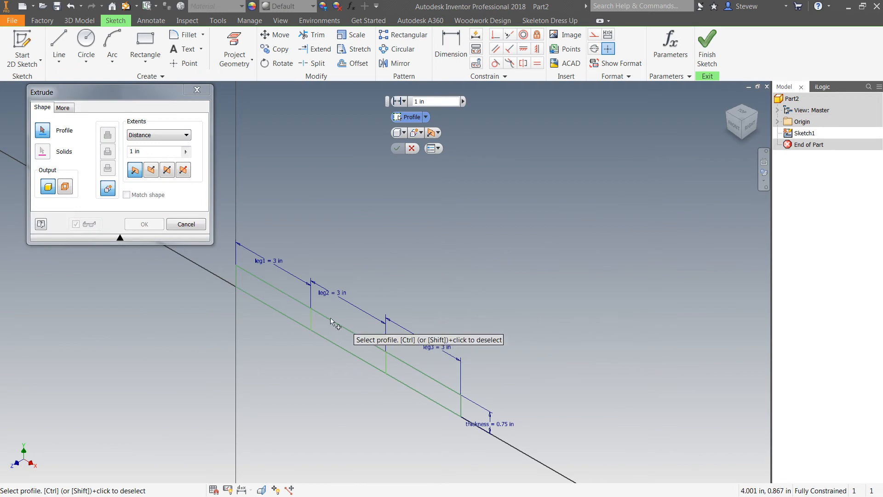
pyautogui.click(299, 304)
pyautogui.moveTo(230, 323); pyautogui.dragTo(524, 154)
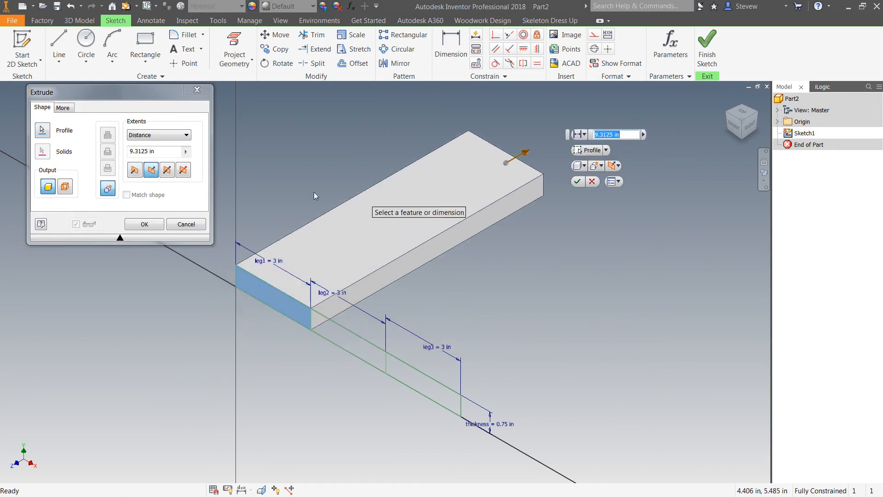
pyautogui.click(160, 151)
pyautogui.write('len')
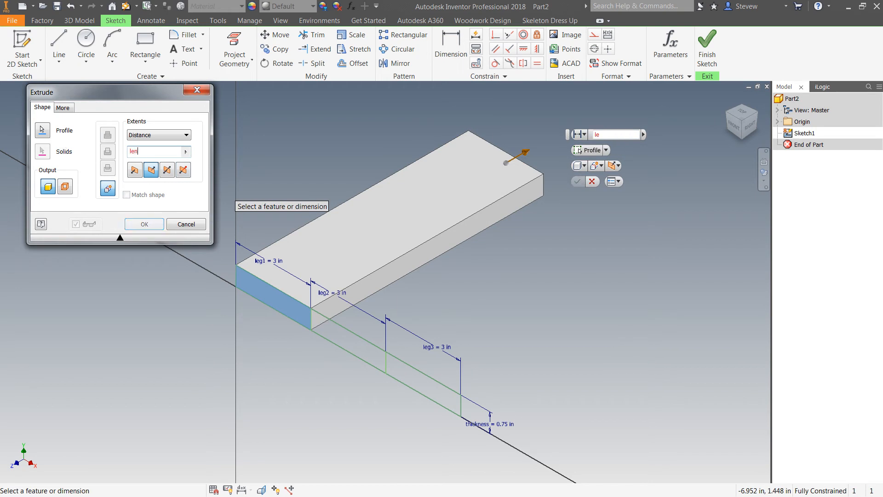
pyautogui.write('gth=12')
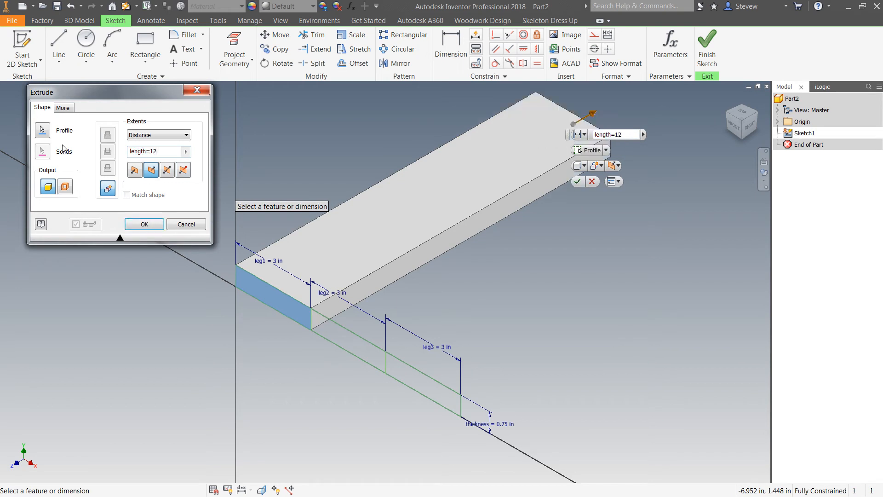
pyautogui.press('Return')
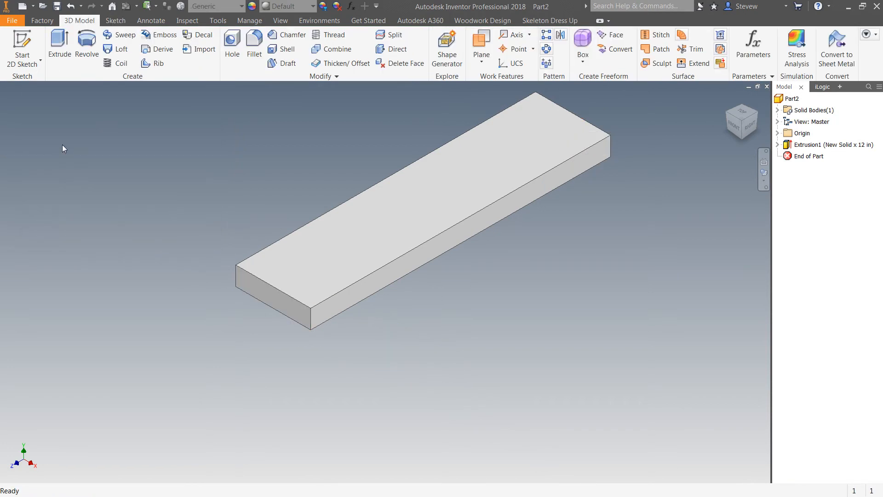
# - Share the first extrusion's sketch and extrude its middle rectangle backward as a new solid, using the length parameter as distance
pyautogui.click(504, 185)
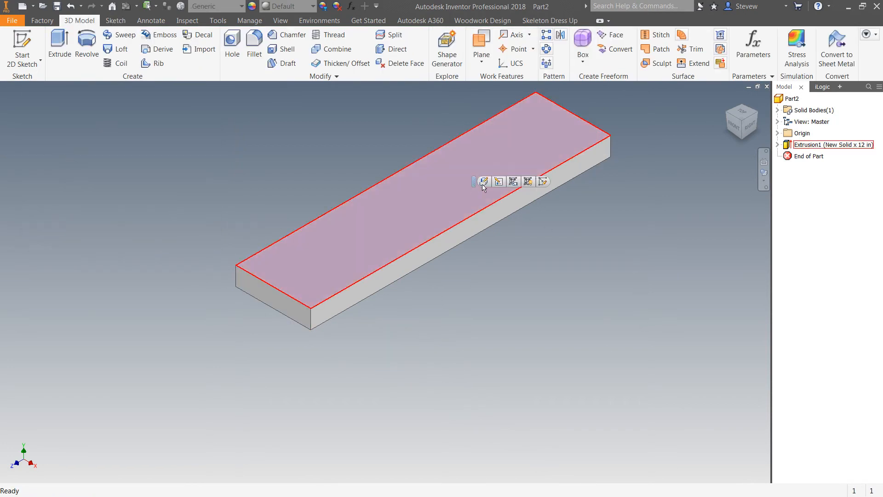
pyautogui.click(513, 181)
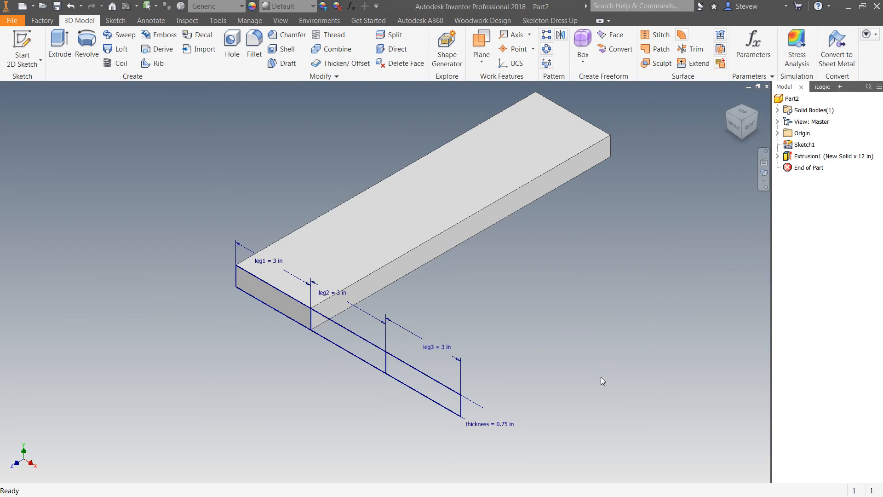
pyautogui.press('e')
pyautogui.click(357, 346)
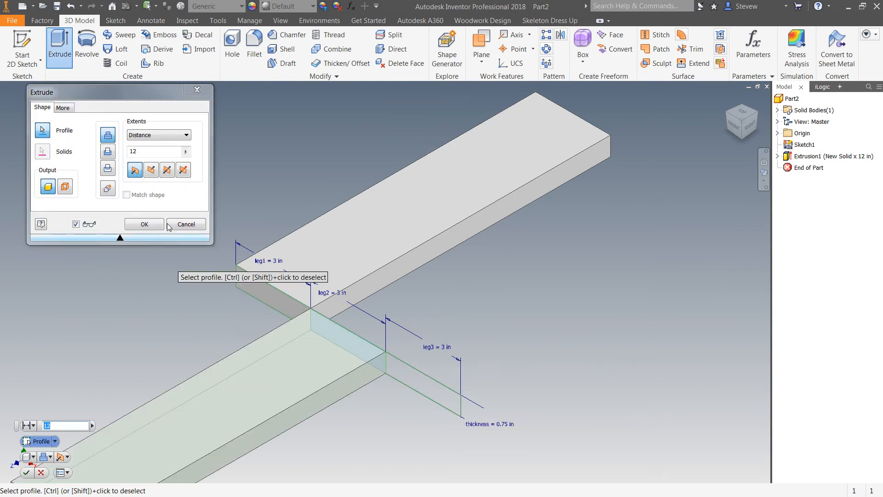
pyautogui.click(151, 170)
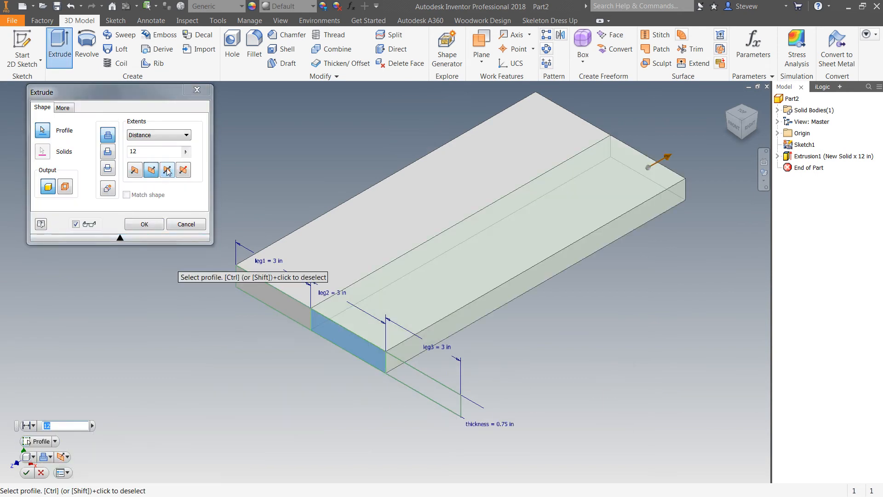
pyautogui.click(185, 152)
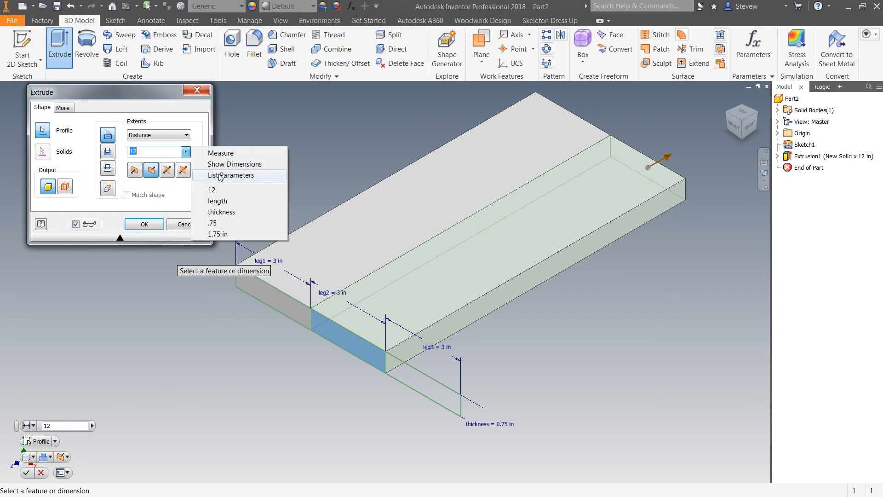
pyautogui.click(221, 201)
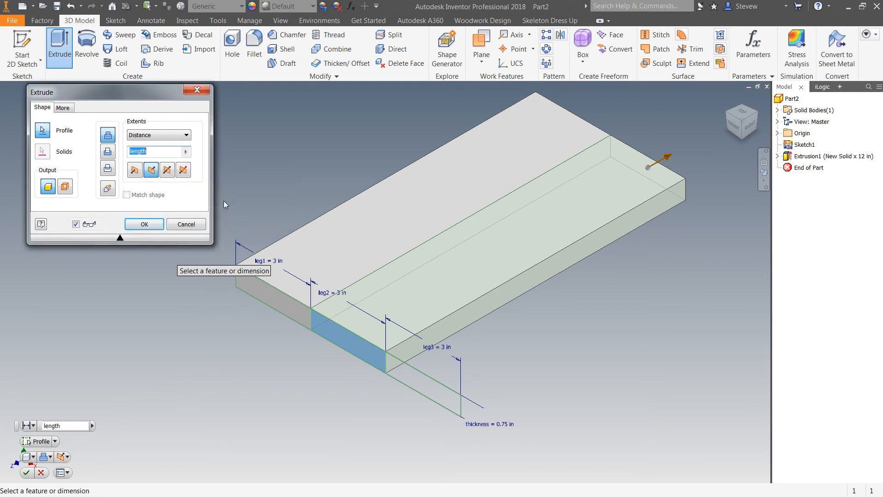
pyautogui.click(108, 188)
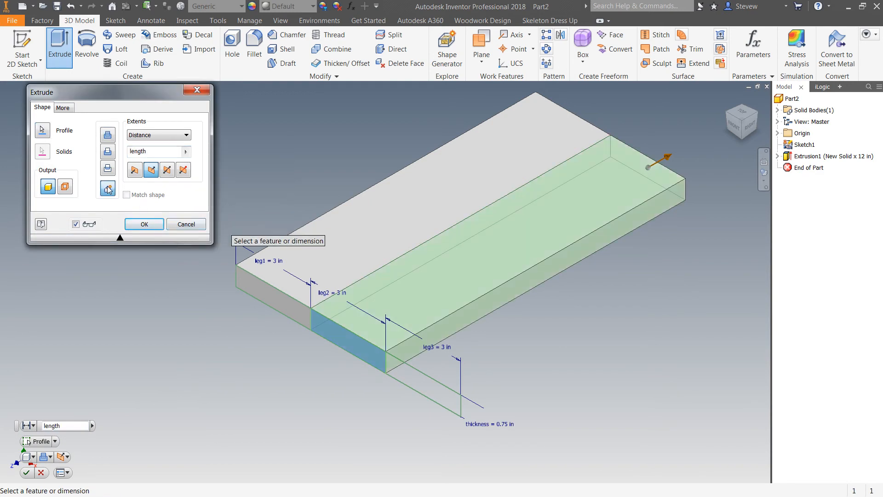
pyautogui.click(140, 227)
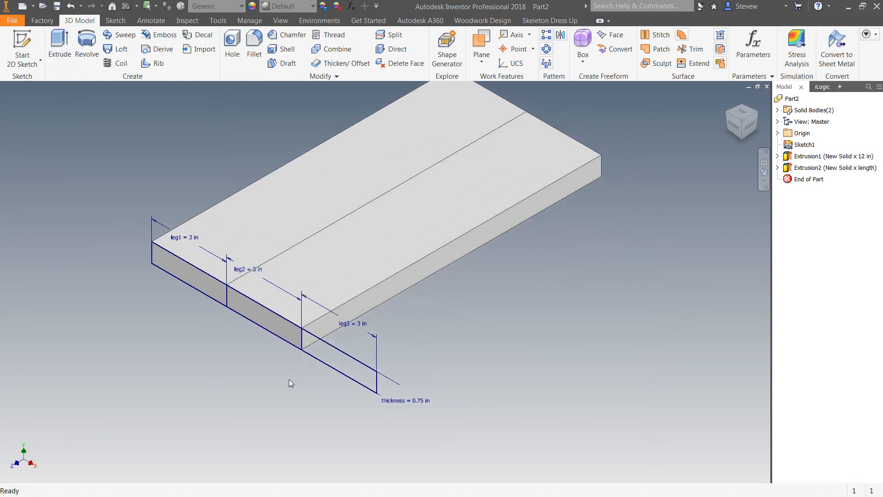
# - Extrude the third rectangle backward as a new solid by the length parameter, and expand the list of solid bodies
pyautogui.press('e')
pyautogui.click(346, 361)
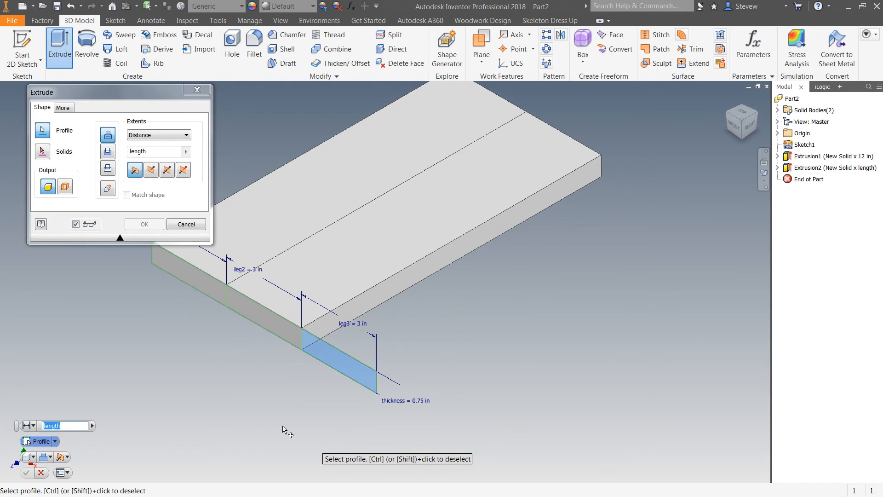
pyautogui.click(107, 188)
pyautogui.click(150, 170)
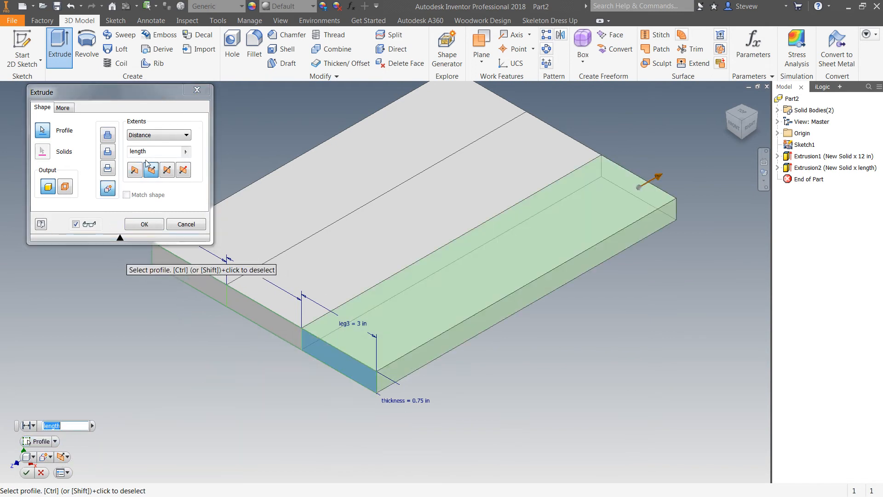
pyautogui.click(143, 224)
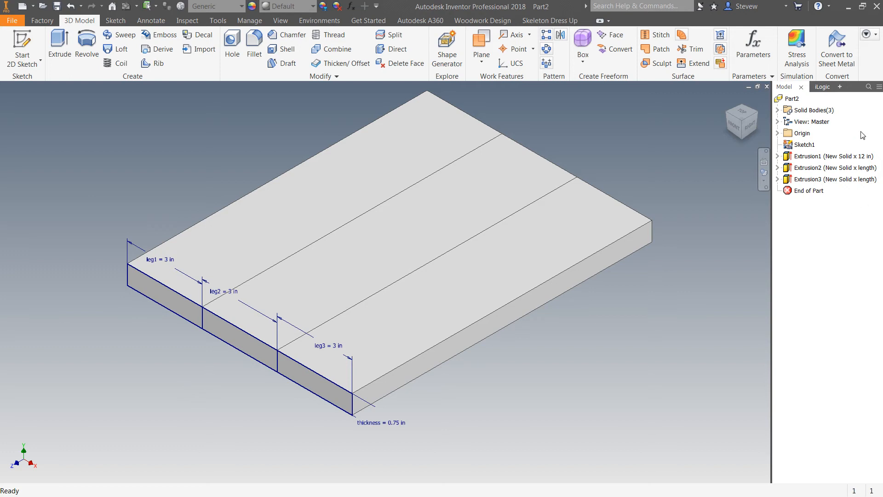
pyautogui.click(777, 109)
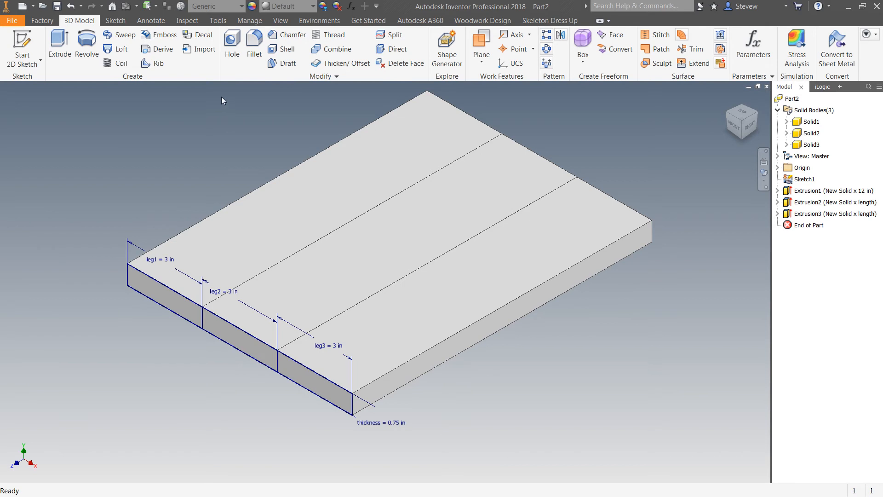
# - Chamfer the two facing top edges where the first and second boards meet, using the thickness parameter as distance
pyautogui.click(275, 36)
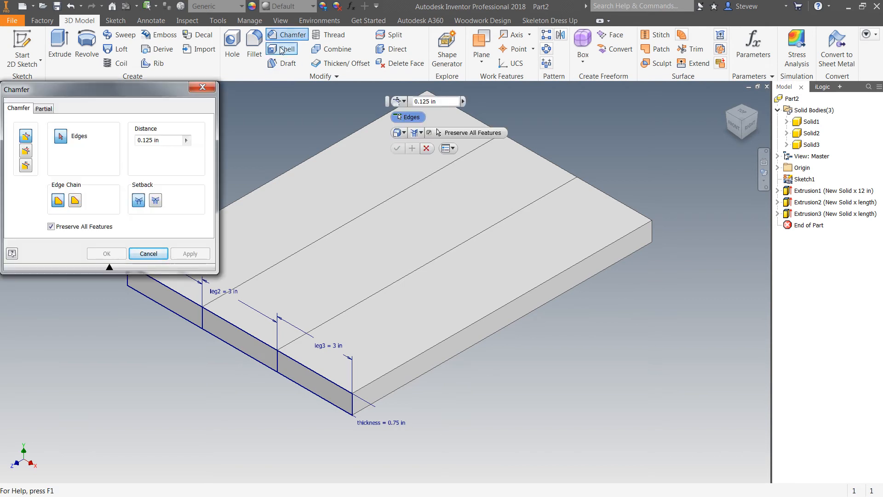
pyautogui.click(338, 231)
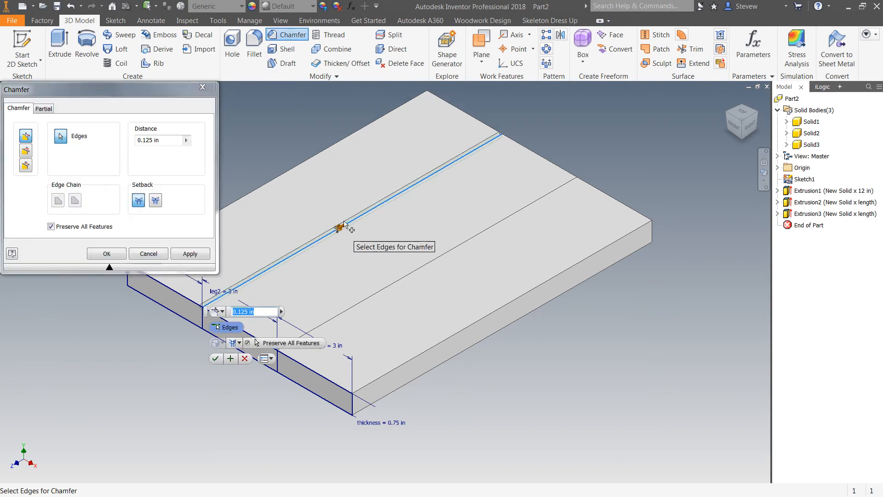
pyautogui.click(186, 141)
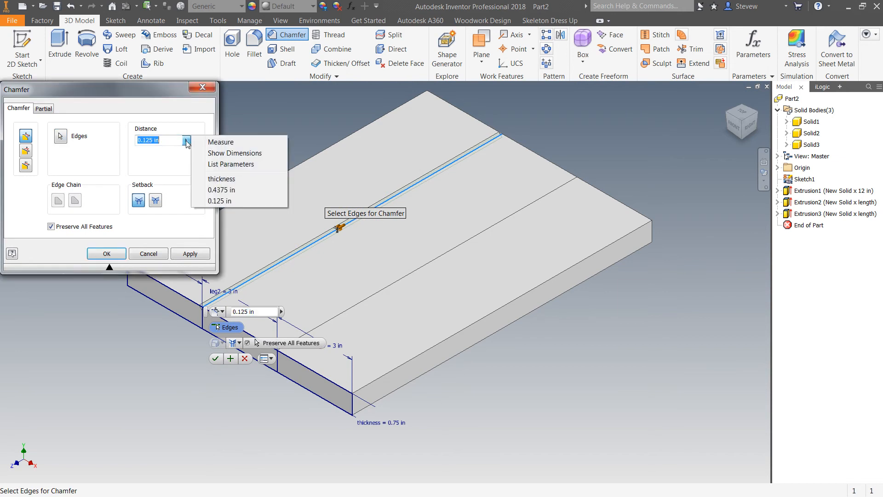
pyautogui.click(220, 179)
pyautogui.moveTo(282, 305); pyautogui.dragTo(382, 287, button='middle')
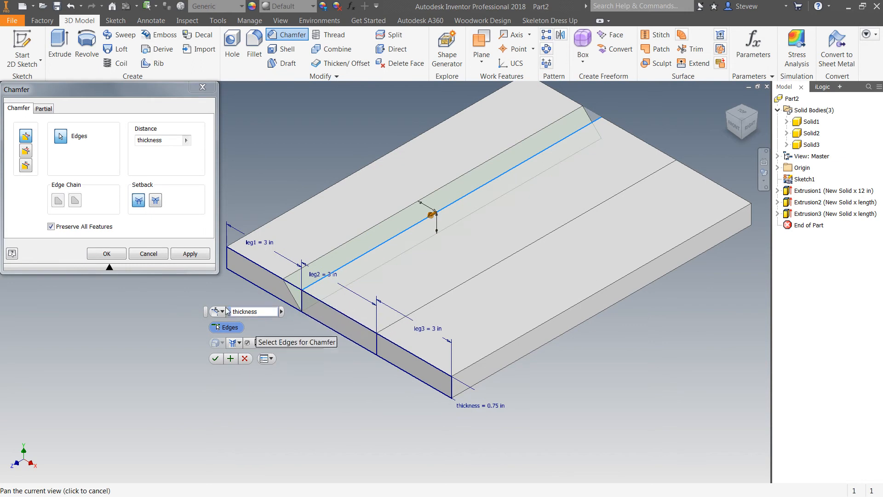
pyautogui.click(198, 254)
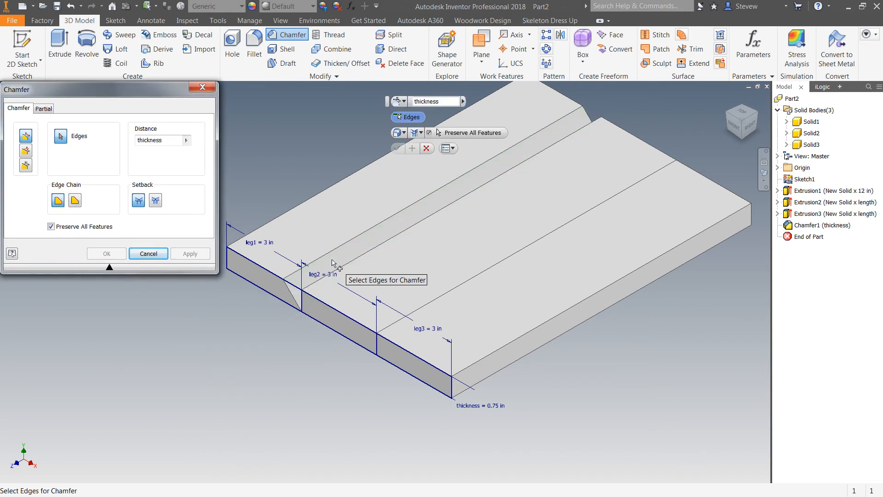
pyautogui.click(334, 271)
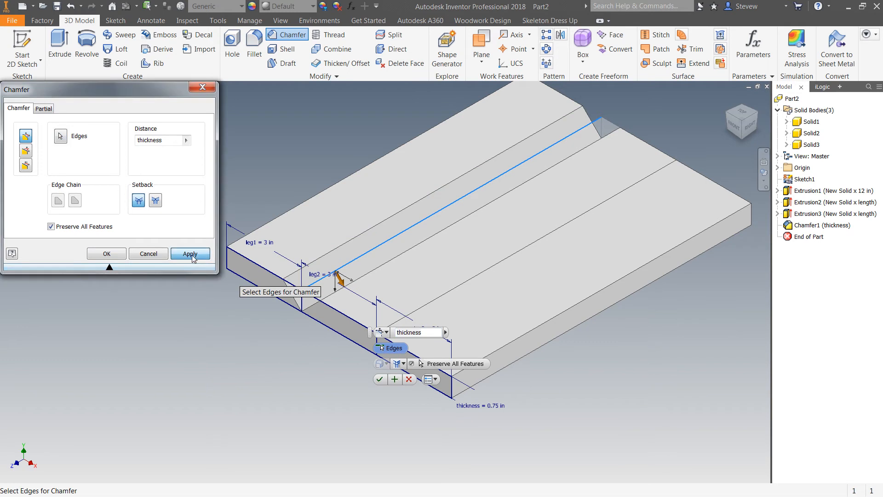
pyautogui.click(192, 255)
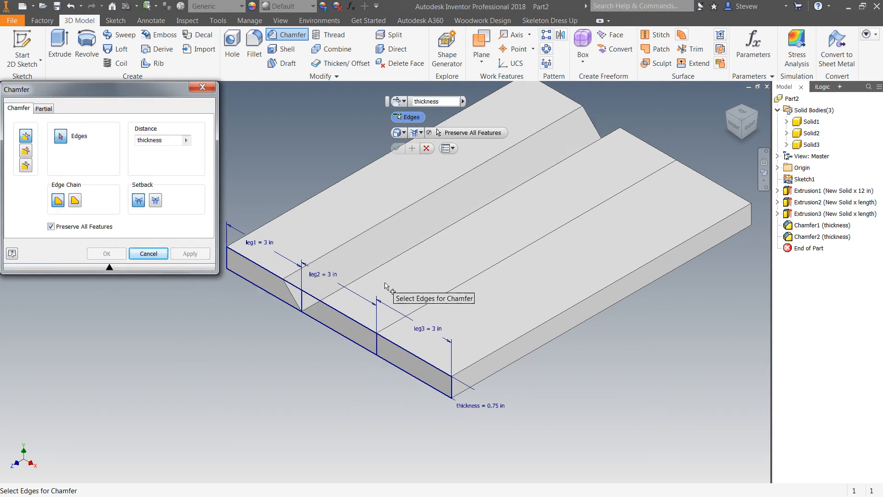
# - Chamfer the two facing top edges where the second and third boards meet by the thickness parameter, and finish chamfering
pyautogui.click(409, 318)
pyautogui.click(190, 254)
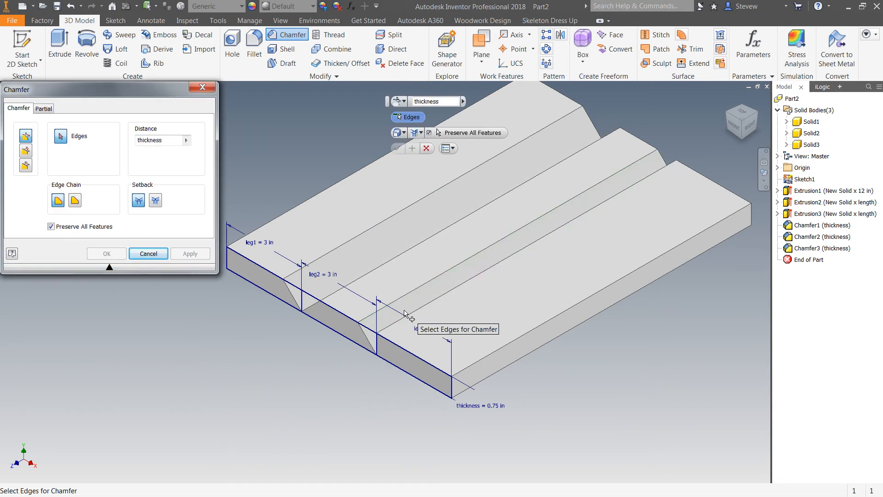
pyautogui.click(407, 317)
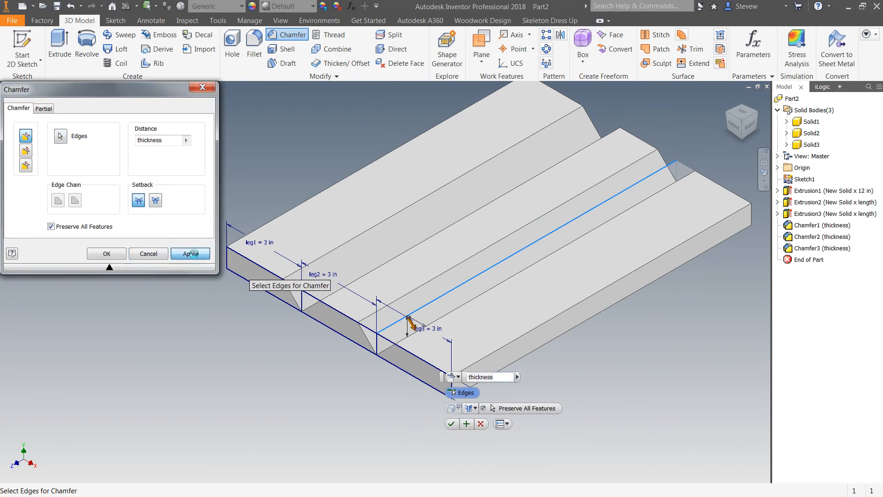
pyautogui.click(191, 254)
pyautogui.moveTo(223, 256); pyautogui.dragTo(158, 254, button='middle')
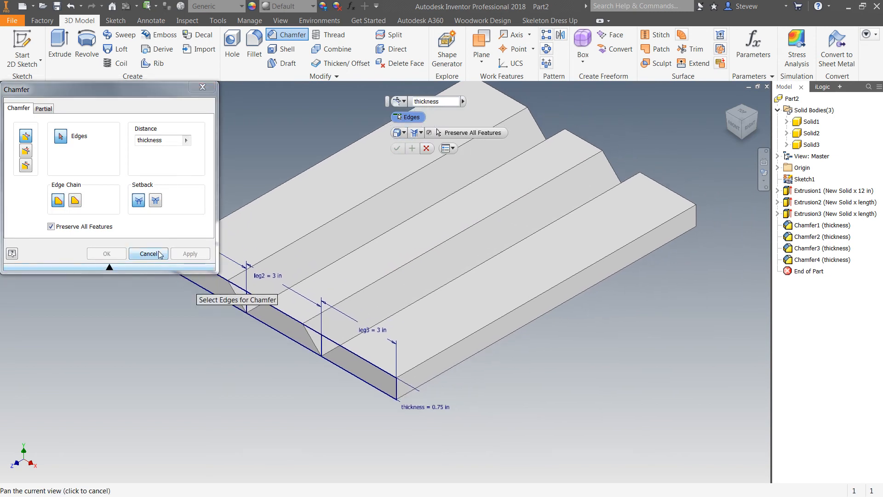
pyautogui.click(159, 254)
pyautogui.moveTo(183, 333); pyautogui.dragTo(121, 360, button='middle')
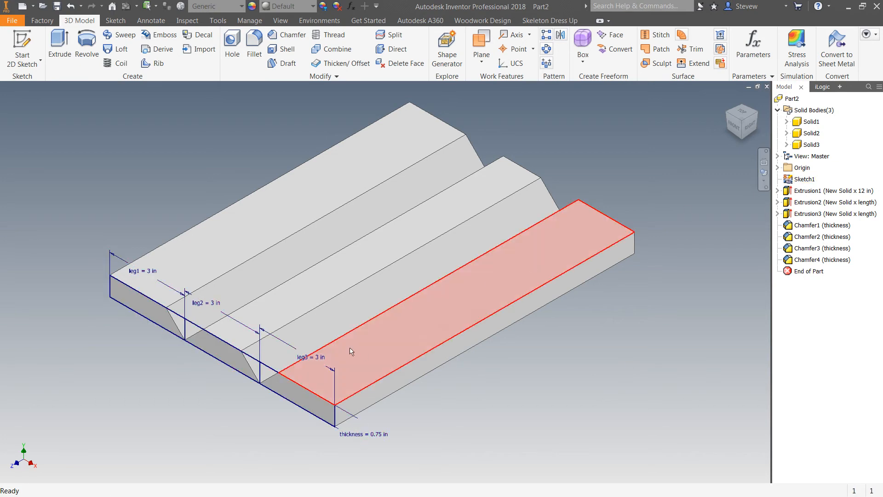
# - Hide the boards' profile sketch and save the part as vmiterfold
pyautogui.rightClick(800, 179)
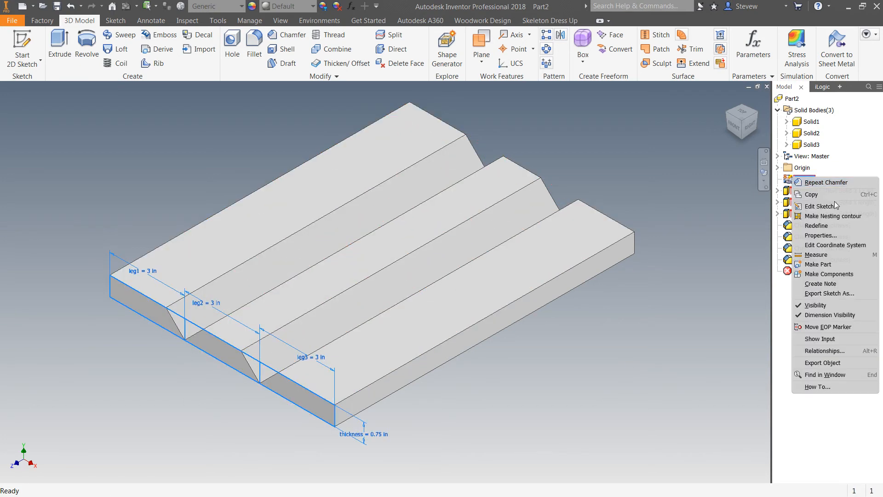
pyautogui.click(834, 305)
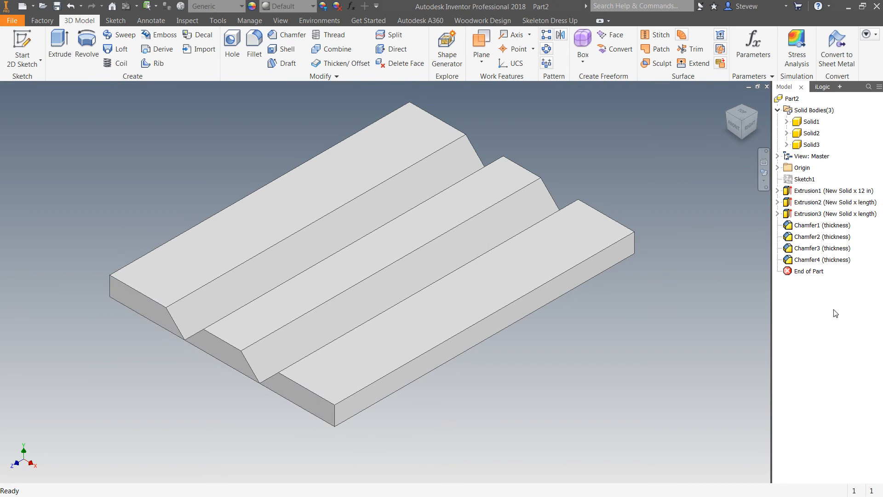
pyautogui.click(57, 6)
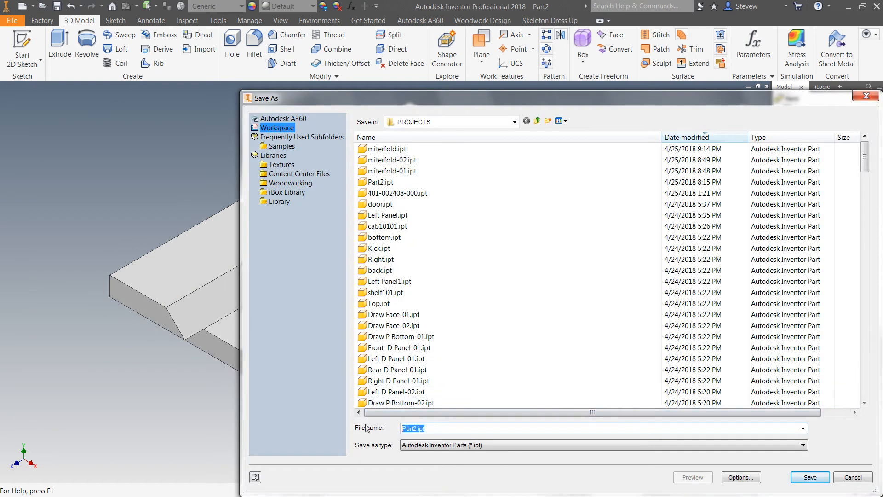
pyautogui.write('vmiterfold')
pyautogui.press('Return')
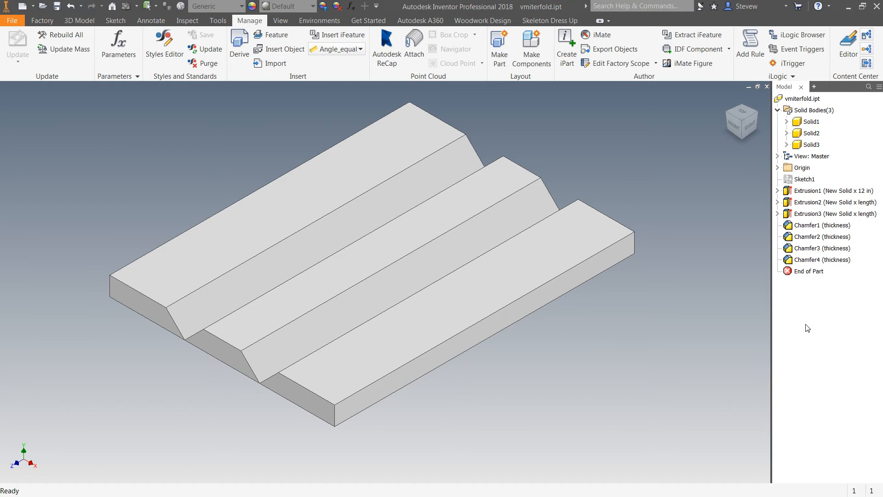
# - Display the iLogic browser, try it docked with the model browser, and leave it floating over the graphics area
pyautogui.moveTo(707, 260); pyautogui.dragTo(676, 282, button='middle')
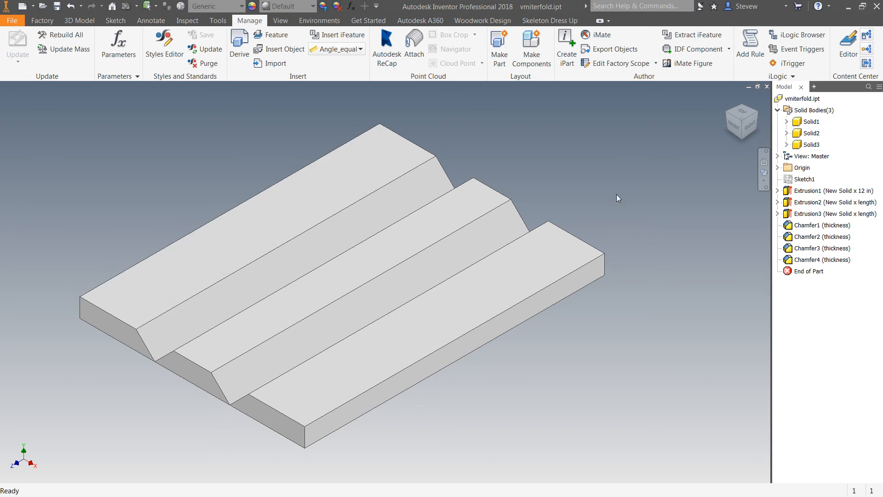
pyautogui.click(806, 37)
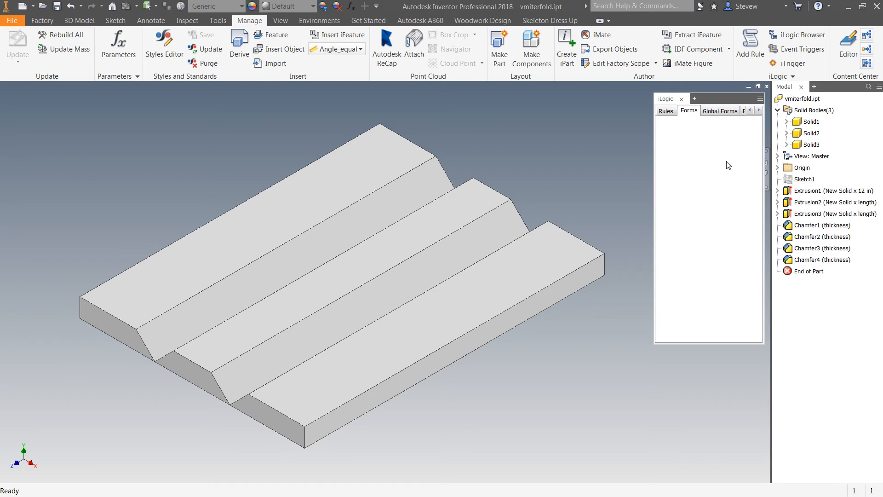
pyautogui.moveTo(730, 101); pyautogui.dragTo(846, 92)
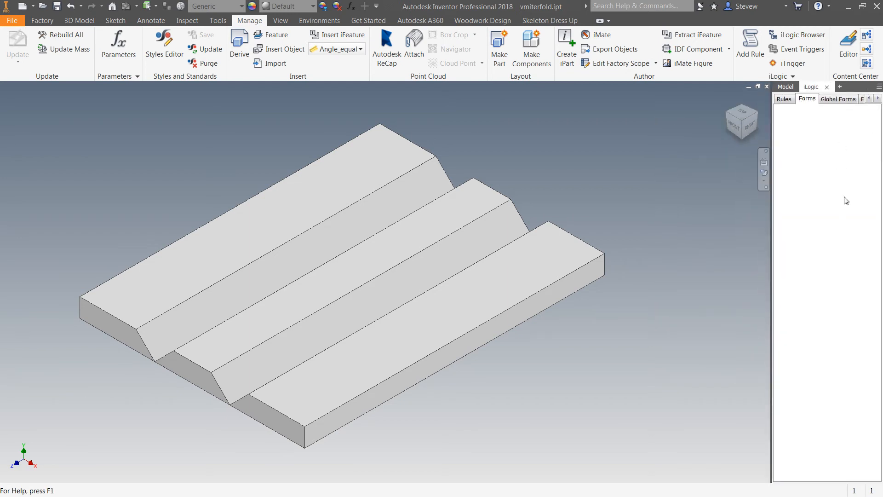
pyautogui.click(785, 87)
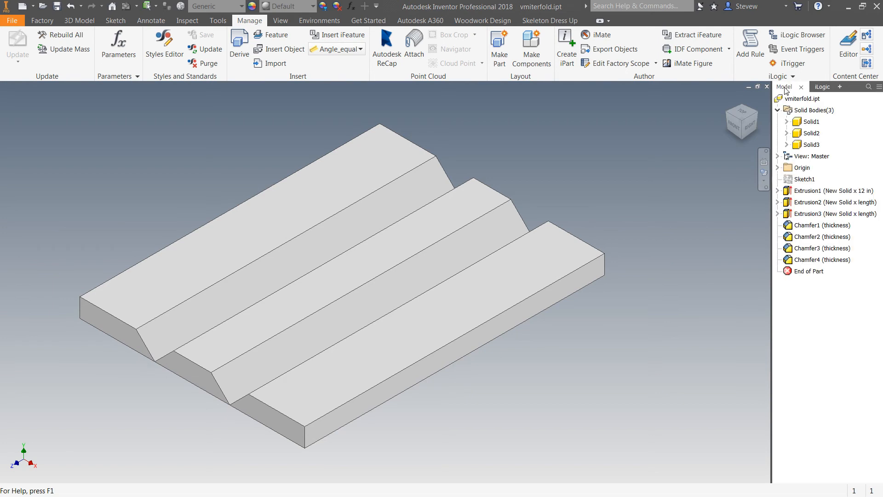
pyautogui.click(816, 87)
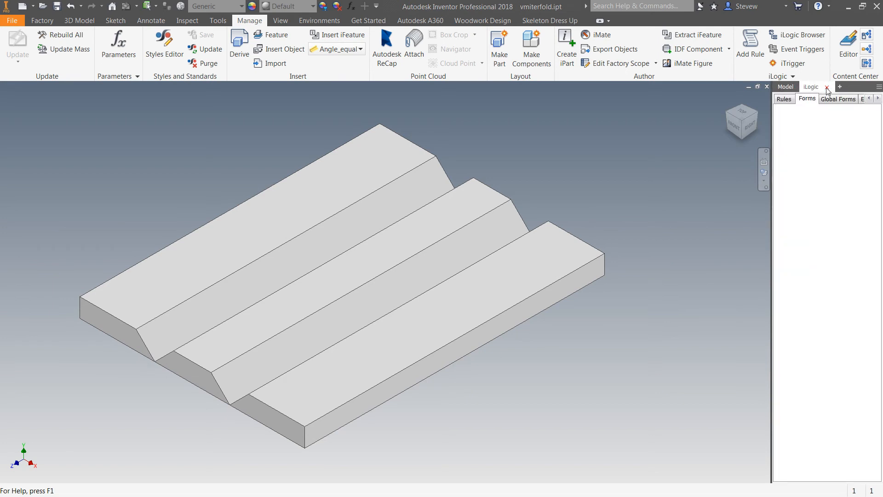
pyautogui.moveTo(832, 87); pyautogui.dragTo(866, 131)
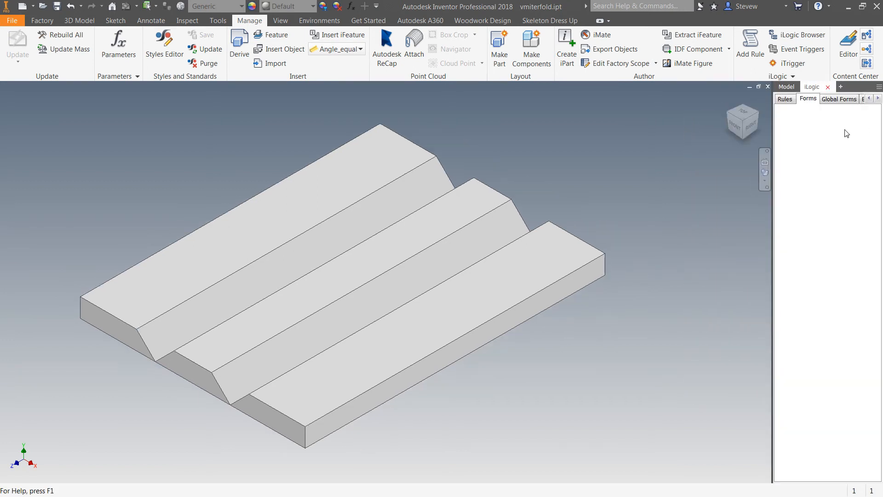
pyautogui.click(793, 90)
pyautogui.moveTo(823, 87); pyautogui.dragTo(701, 123)
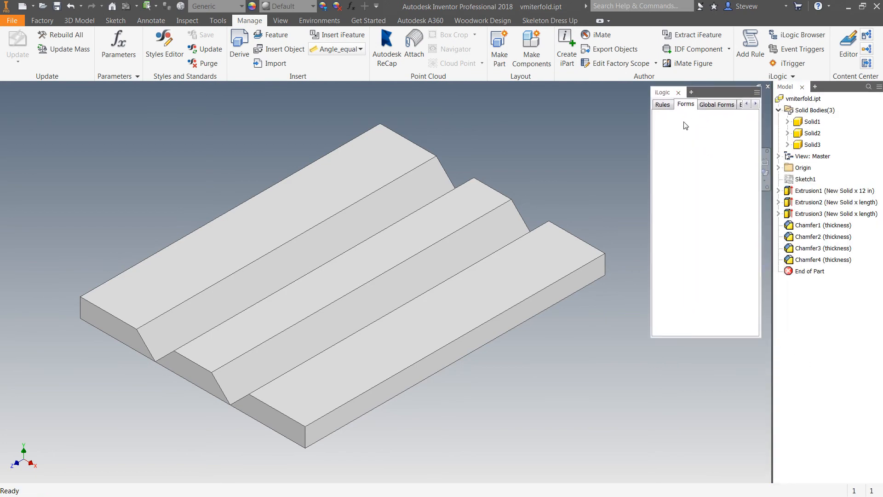
# - Create a new iLogic form containing the parameters thickness, leg1, leg2, leg3 and length
pyautogui.rightClick(685, 123)
pyautogui.click(711, 131)
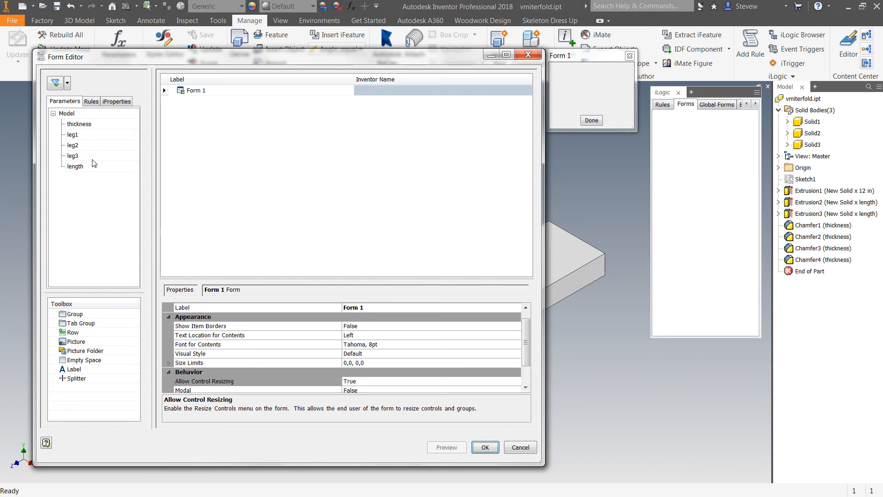
pyautogui.click(86, 125)
pyautogui.keyDown('shift'); pyautogui.click(78, 166); pyautogui.keyUp('shift')
pyautogui.moveTo(78, 170); pyautogui.dragTo(207, 147)
pyautogui.moveTo(590, 61); pyautogui.dragTo(628, 149)
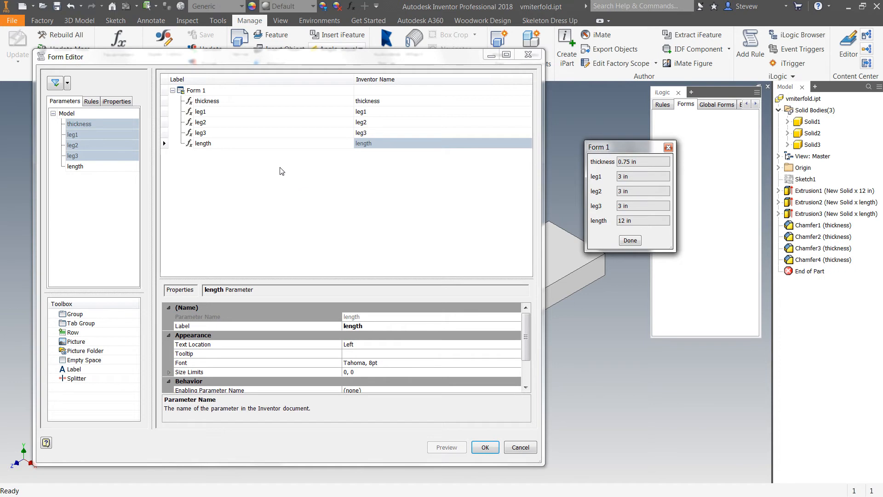
# - Move thickness below length in the form, add a splitter between leg3 and length, and accept the form
pyautogui.moveTo(208, 102); pyautogui.dragTo(209, 150)
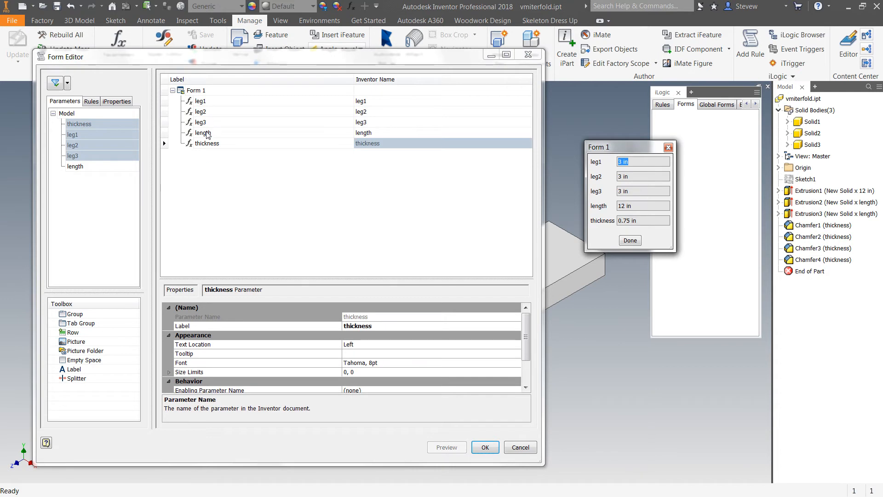
pyautogui.moveTo(86, 381); pyautogui.dragTo(208, 124)
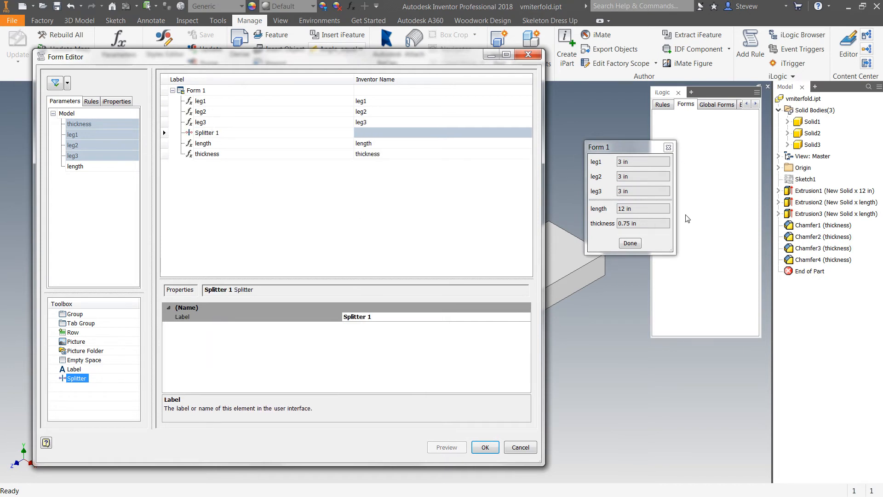
pyautogui.click(485, 447)
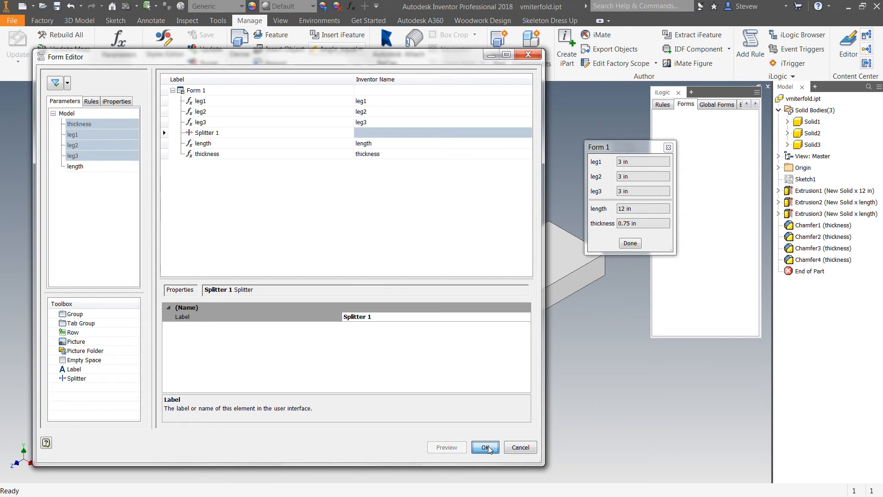
# - Open Form 1 beside the model and use it to set leg1 to 5 in and leg2 to 2 in
pyautogui.click(703, 120)
pyautogui.moveTo(457, 198); pyautogui.dragTo(700, 197)
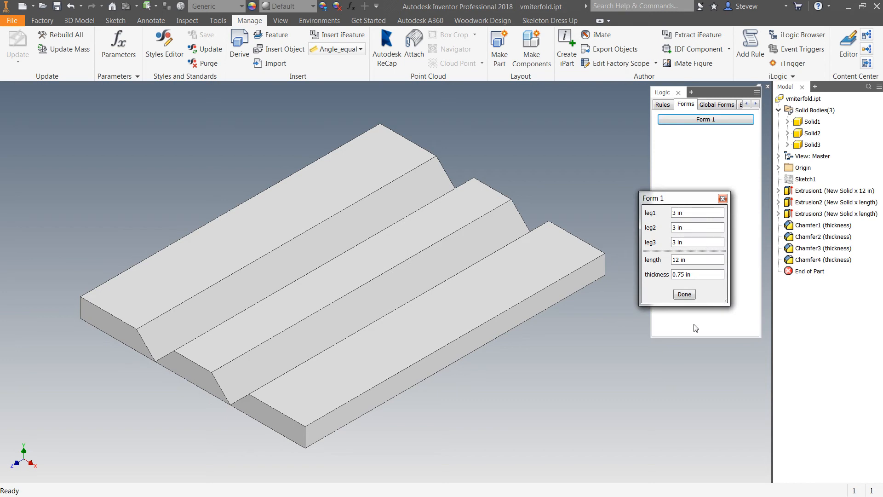
pyautogui.moveTo(680, 212); pyautogui.dragTo(656, 237)
pyautogui.write('5')
pyautogui.press('Tab')
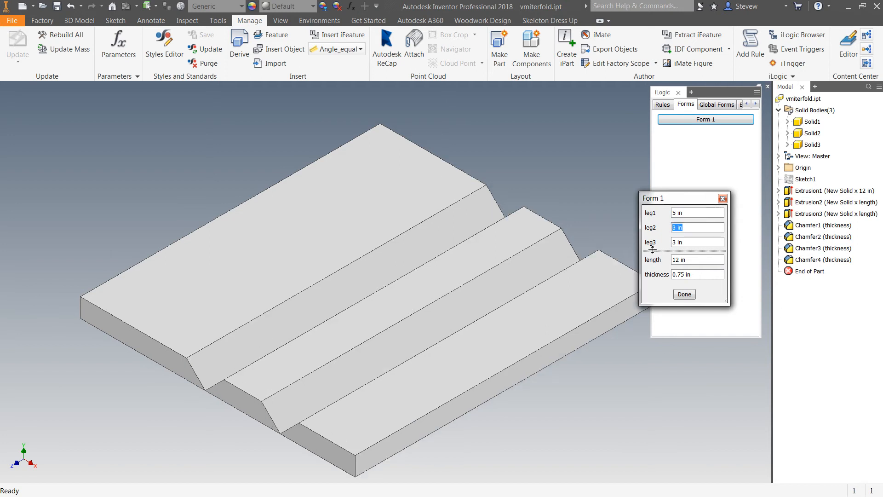
pyautogui.write('2')
pyautogui.press('Tab')
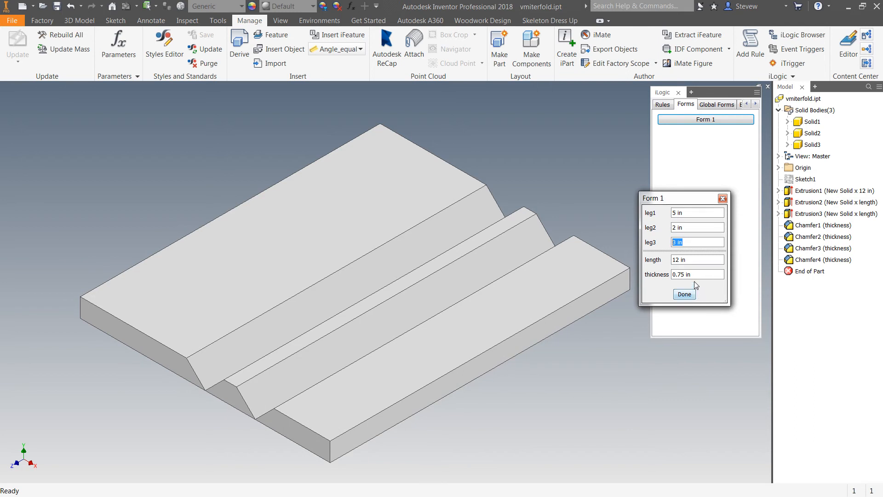
# - Set length to 18 in and thickness to 0.25 in through the form, leaving leg3 as is
pyautogui.press('Tab')
pyautogui.write('1')
pyautogui.press('Tab')
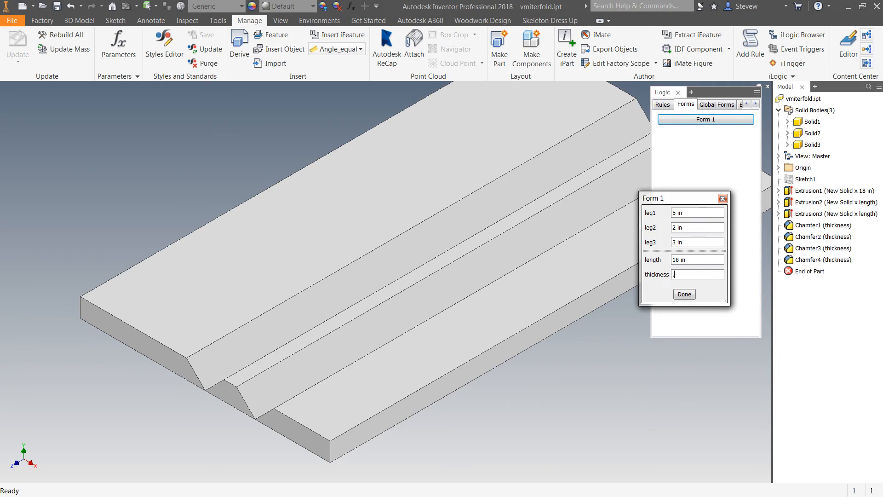
pyautogui.write('.25')
pyautogui.press('Tab')
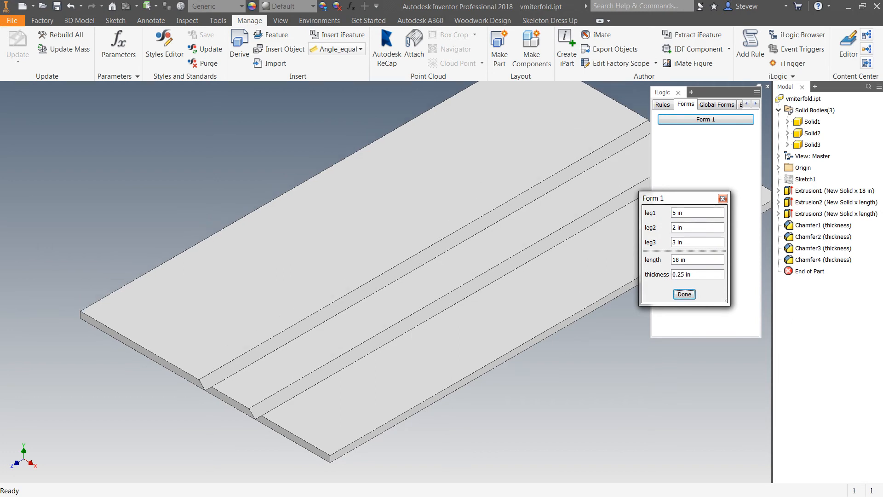
# - Set both leg1 and leg2 to 3 in in the form
pyautogui.press('Tab')
pyautogui.write('3')
pyautogui.press('Tab')
pyautogui.write('3')
# - Set length to 12 in and thickness to 0.75 in in the form, and finish with the form
pyautogui.click(699, 260)
pyautogui.click(697, 260)
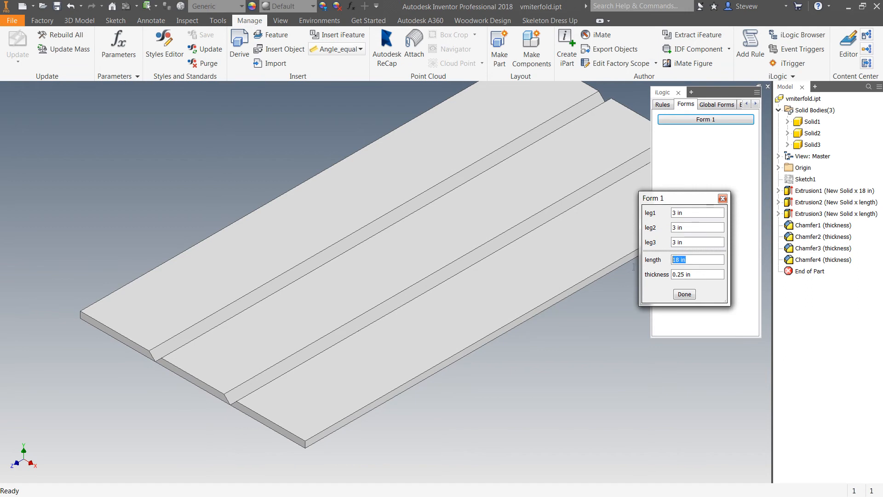
pyautogui.write('12')
pyautogui.press('Tab')
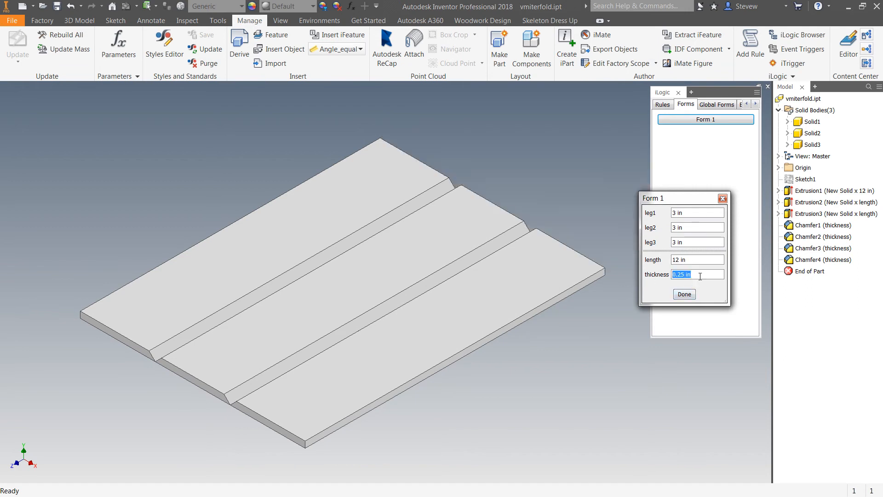
pyautogui.write('.75')
pyautogui.click(684, 294)
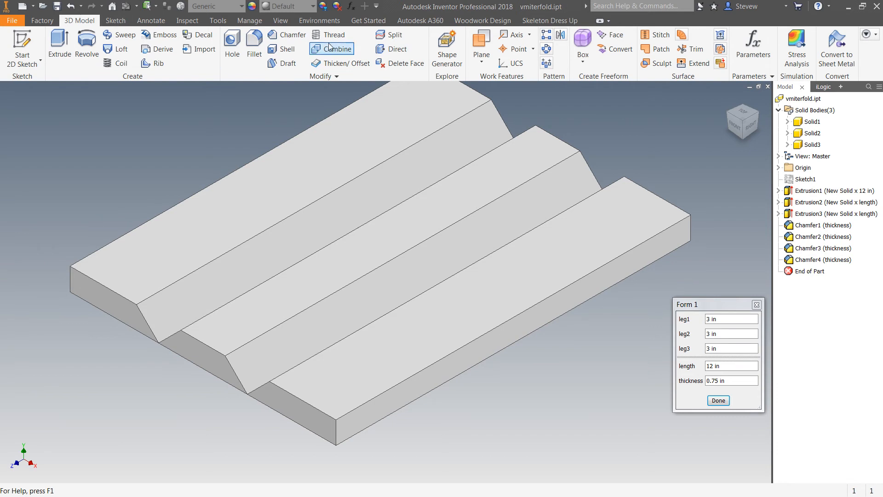
# - Use Direct Edit to rotate Solid1 by -90 degrees about its lower miter corner shared with the middle board
pyautogui.click(398, 49)
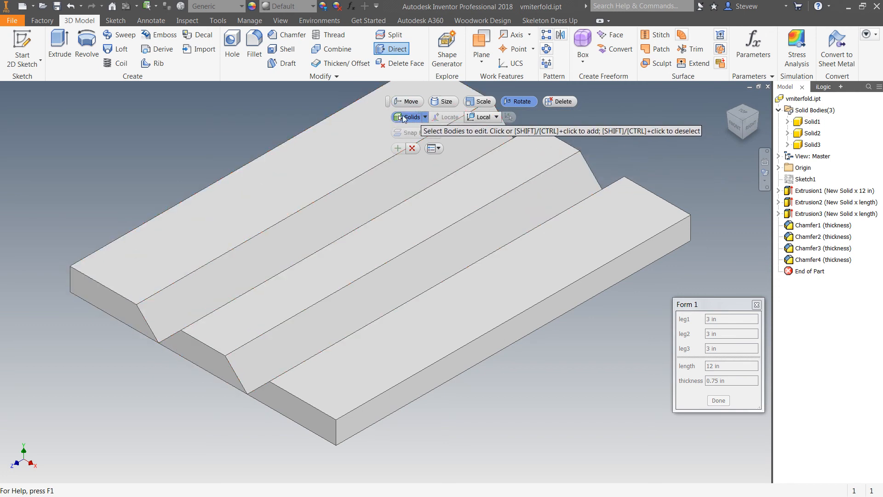
pyautogui.click(425, 117)
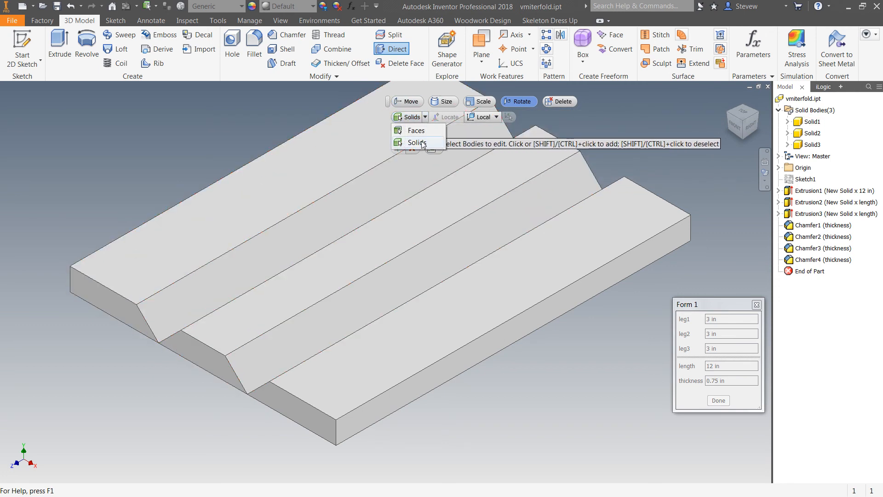
pyautogui.click(417, 142)
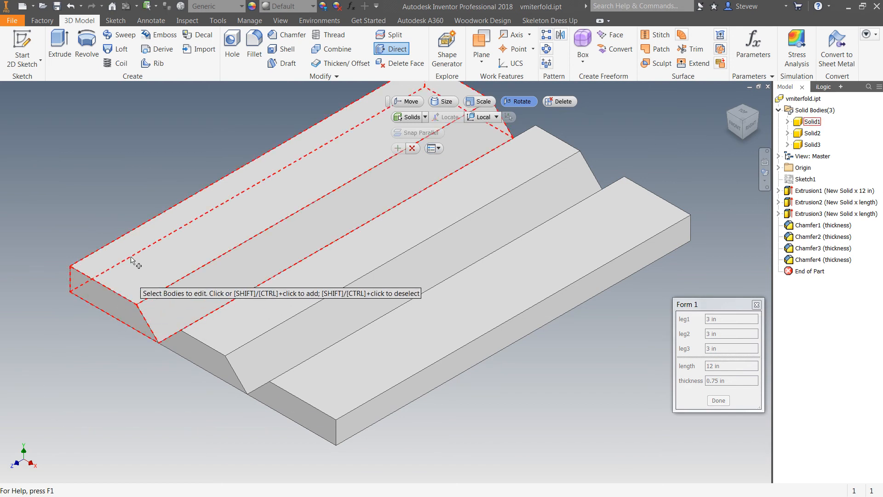
pyautogui.click(263, 214)
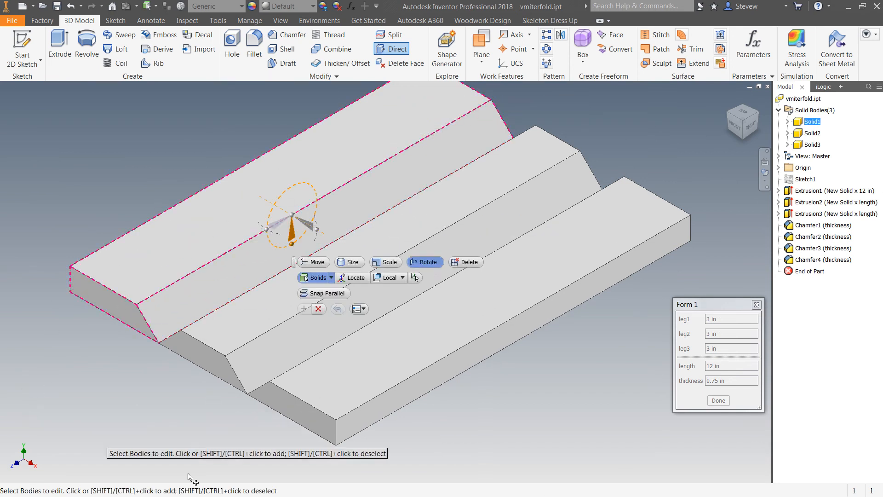
pyautogui.click(735, 127)
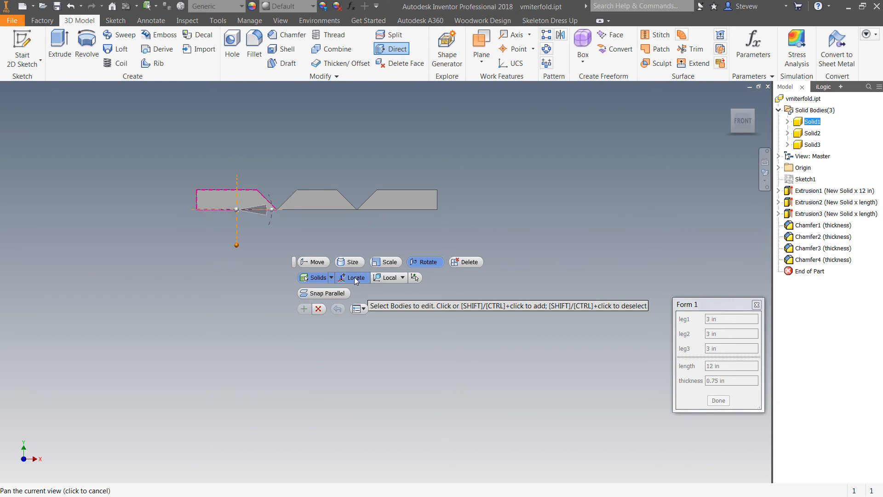
pyautogui.click(354, 278)
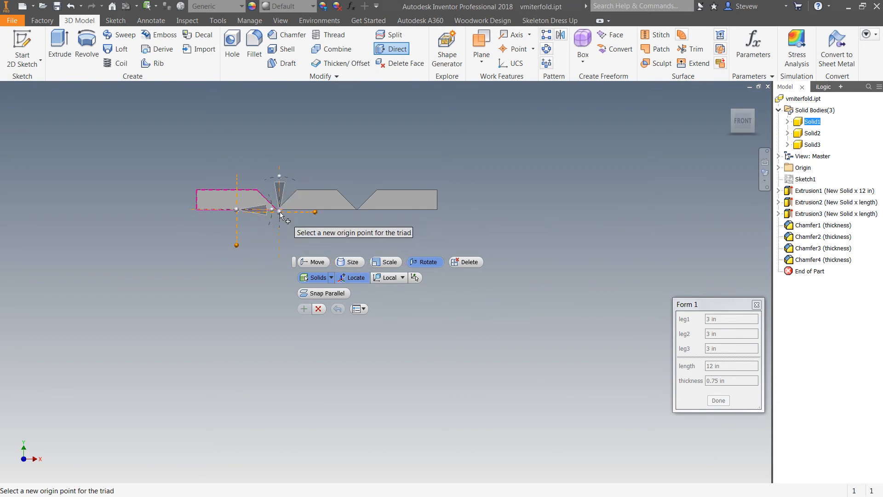
pyautogui.click(277, 211)
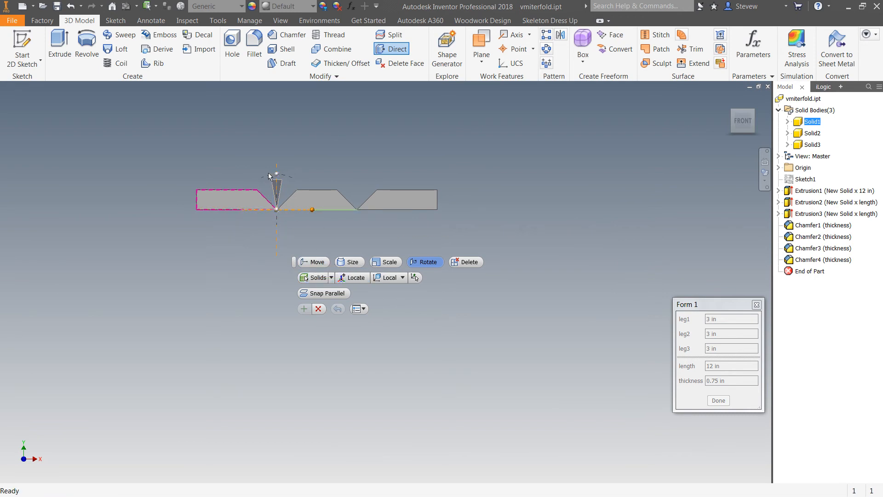
pyautogui.moveTo(286, 174); pyautogui.dragTo(306, 204)
pyautogui.write('-90')
pyautogui.press('Return')
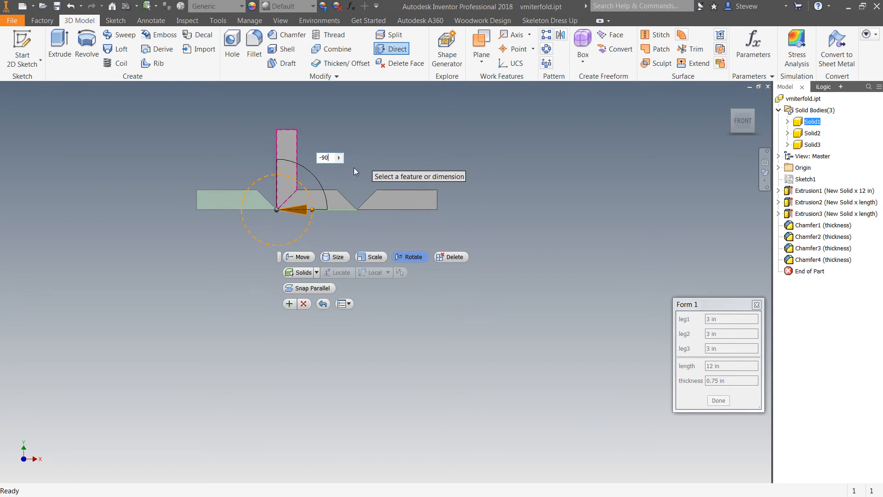
pyautogui.click(289, 303)
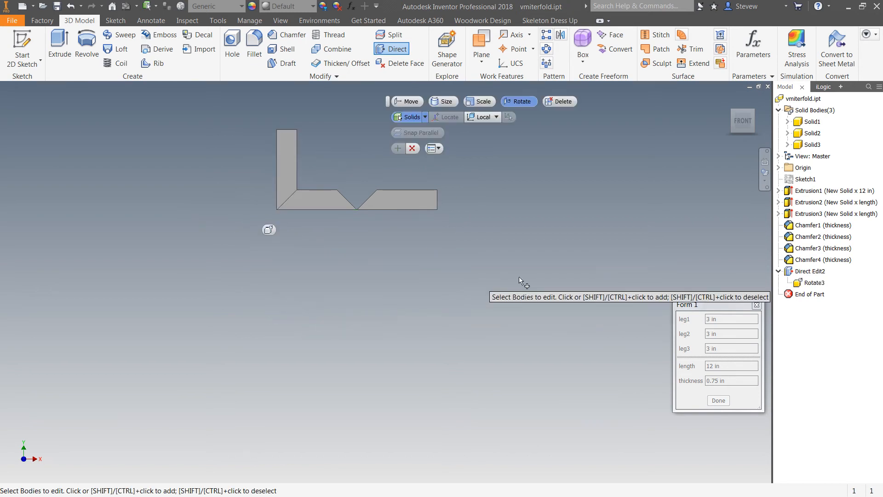
# - Rotate Solid3 by 90 degrees about its lower miter corner with the middle board, and finish the direct edit
pyautogui.moveTo(423, 250); pyautogui.dragTo(387, 307, button='middle')
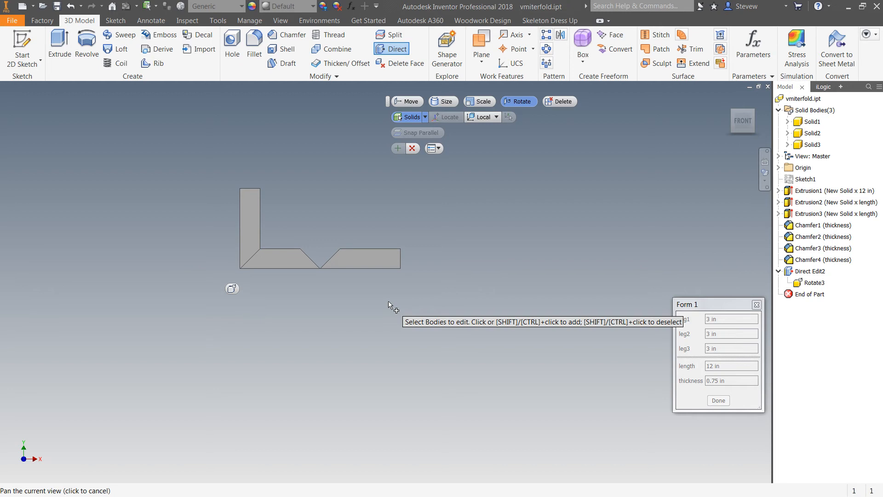
pyautogui.click(374, 258)
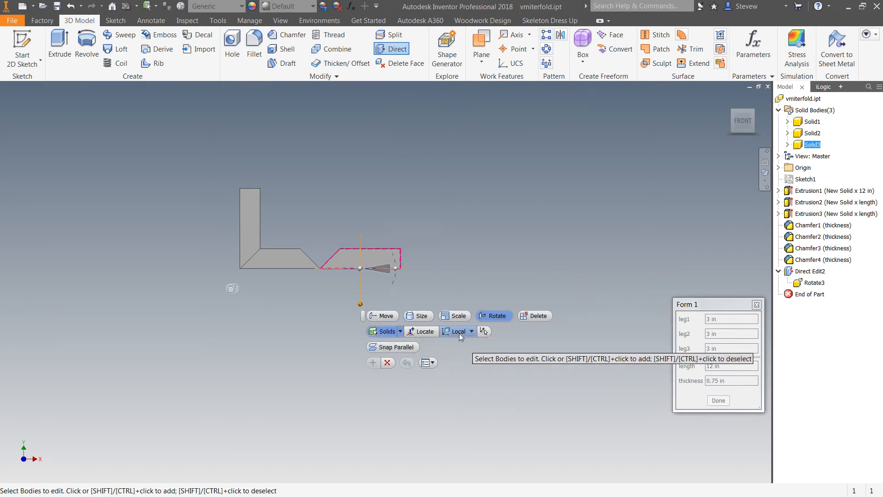
pyautogui.click(423, 331)
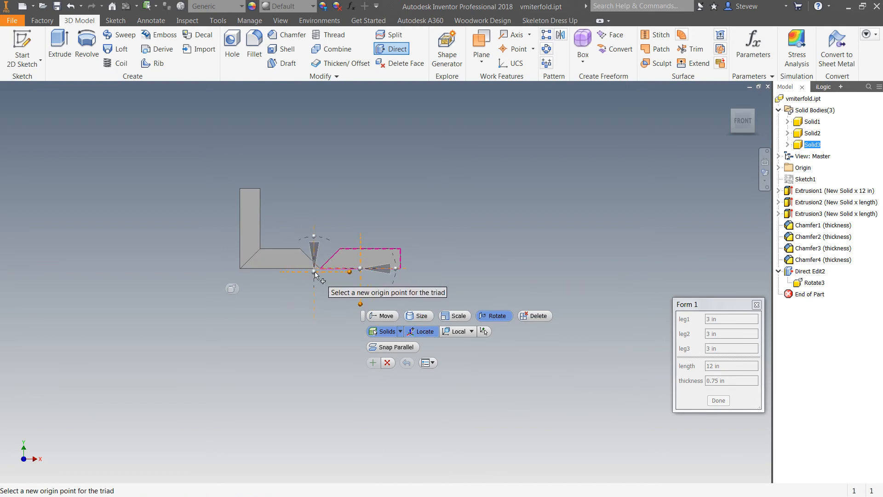
pyautogui.click(320, 268)
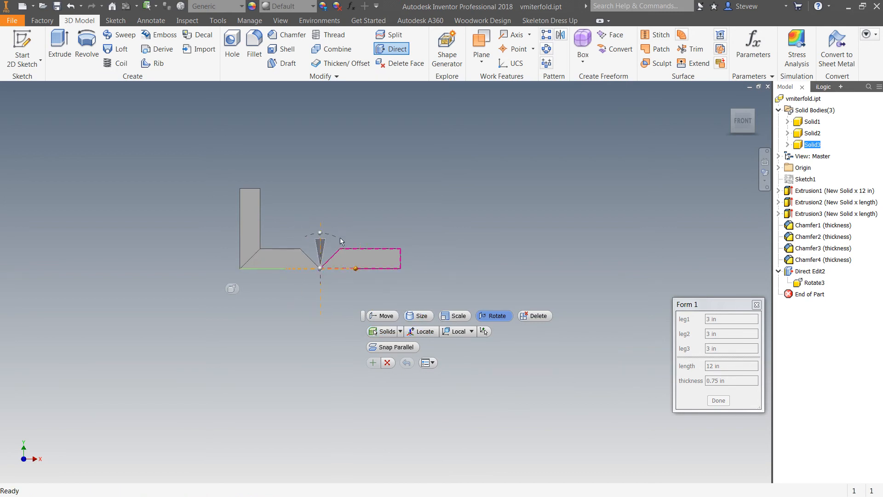
pyautogui.moveTo(320, 234); pyautogui.dragTo(291, 227)
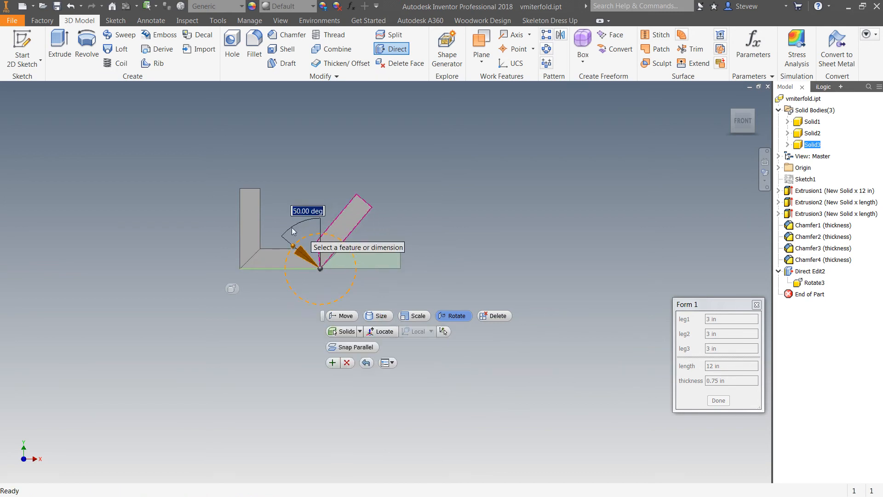
pyautogui.write('90')
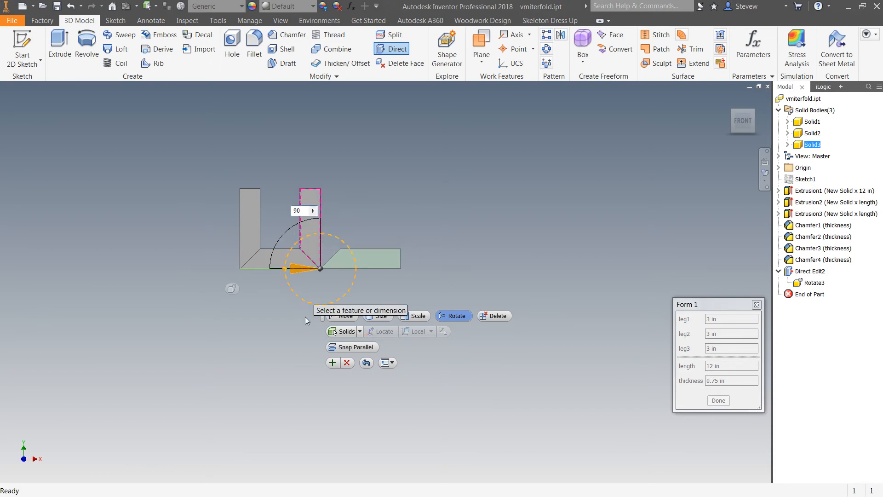
pyautogui.click(333, 363)
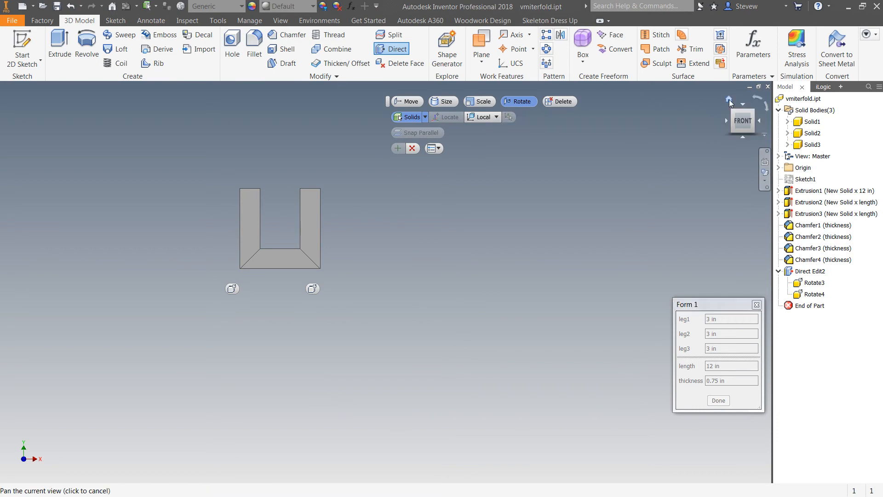
pyautogui.click(730, 102)
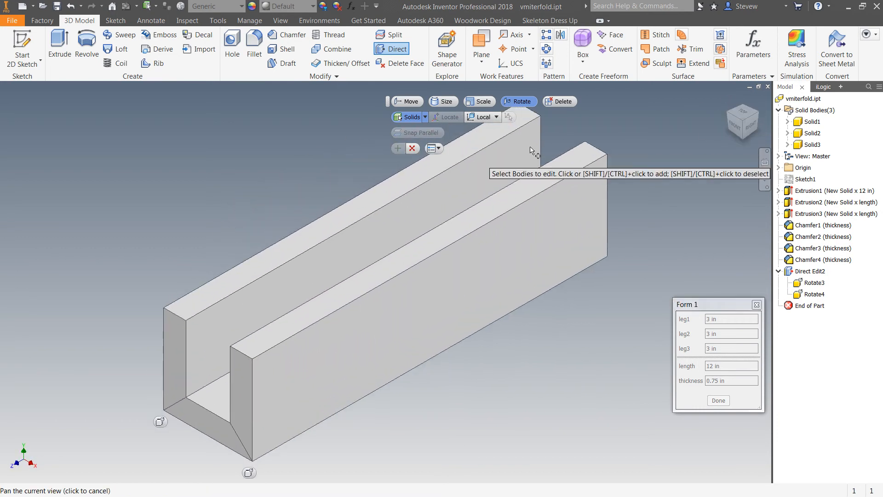
pyautogui.click(412, 148)
pyautogui.scroll(-4, 537, 335)
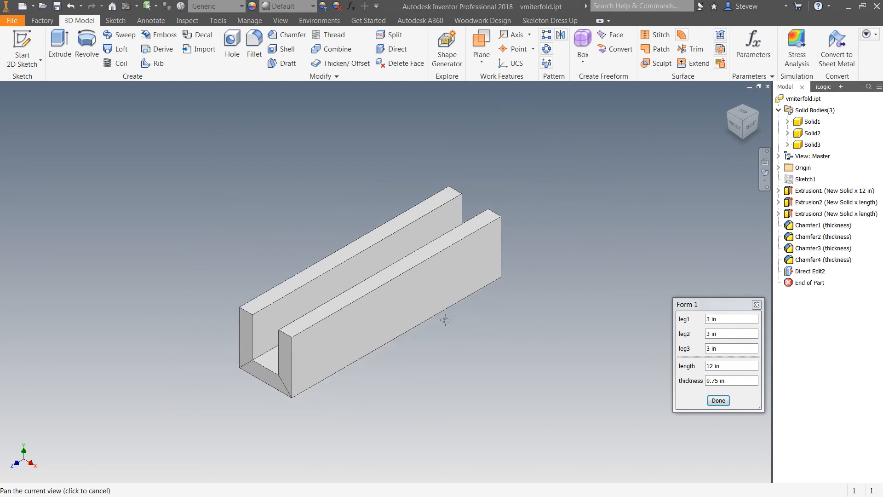
# - Suppress Direct Edit2 to lay the boards flat, and unsuppress it to fold them up again
pyautogui.moveTo(731, 305); pyautogui.dragTo(678, 156)
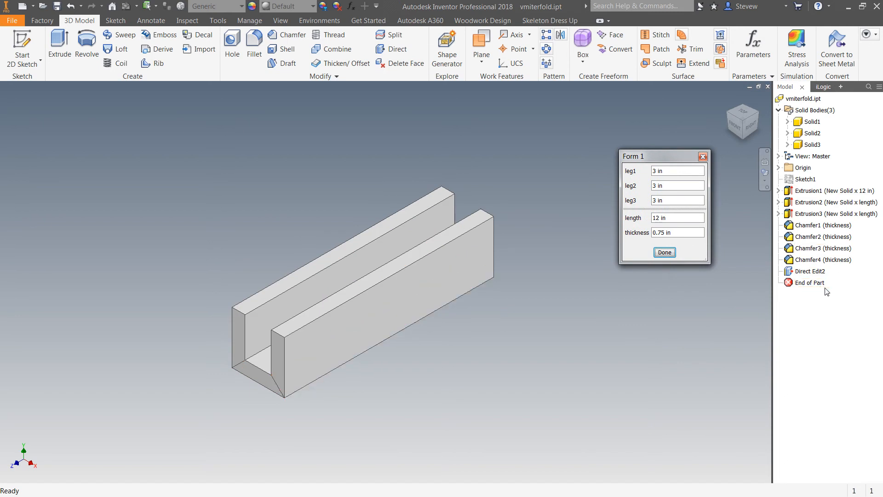
pyautogui.rightClick(805, 271)
pyautogui.click(835, 339)
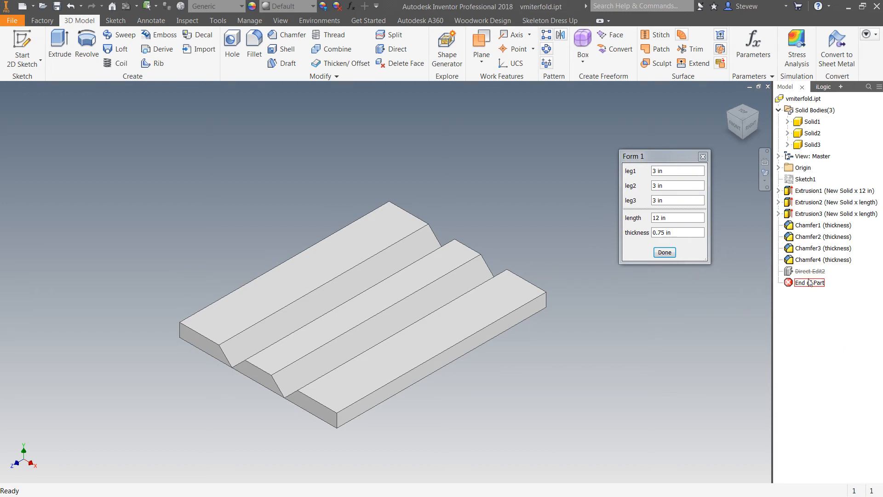
pyautogui.rightClick(800, 272)
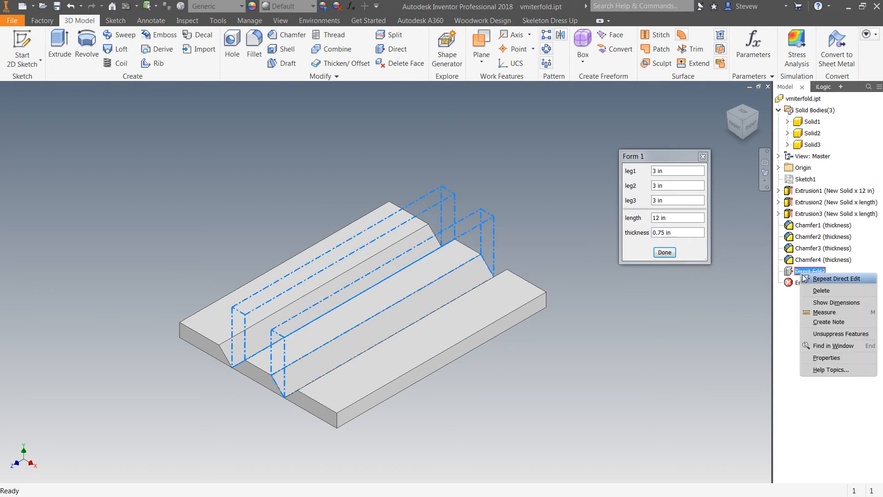
pyautogui.click(829, 333)
# - Set thickness to 0.25 in in the form and inspect the folded miter joints up close
pyautogui.click(667, 234)
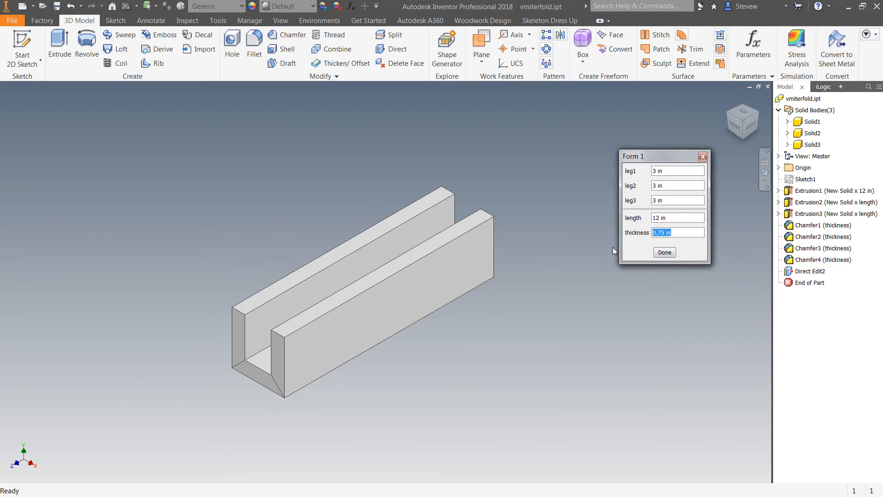
pyautogui.write('0.25')
pyautogui.press('Tab')
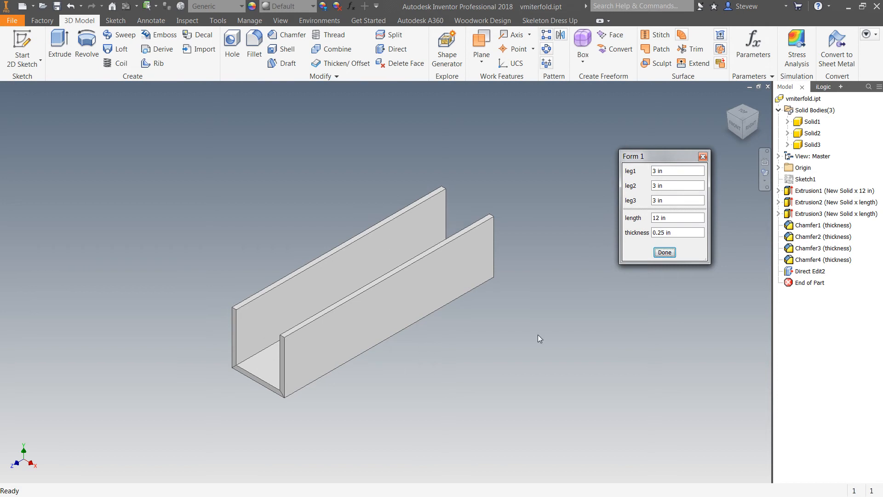
pyautogui.scroll(-5, 265, 396)
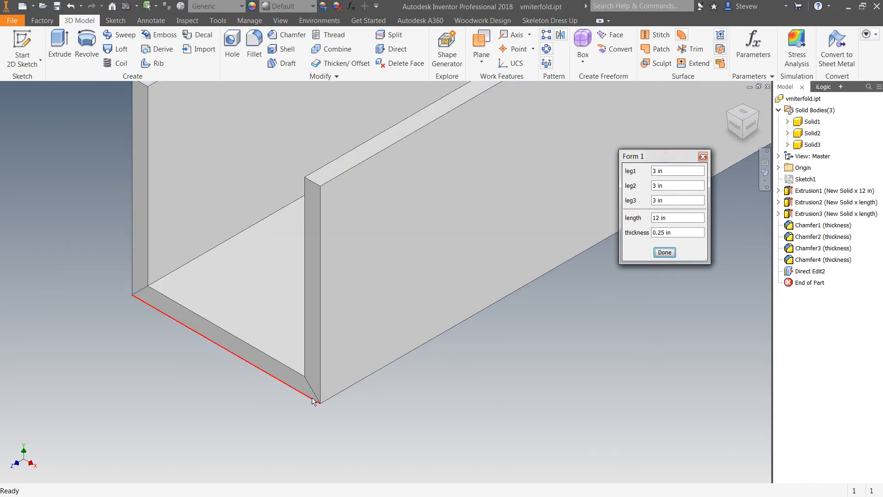
pyautogui.scroll(4, 312, 398)
pyautogui.moveTo(313, 399); pyautogui.dragTo(298, 415, button='middle')
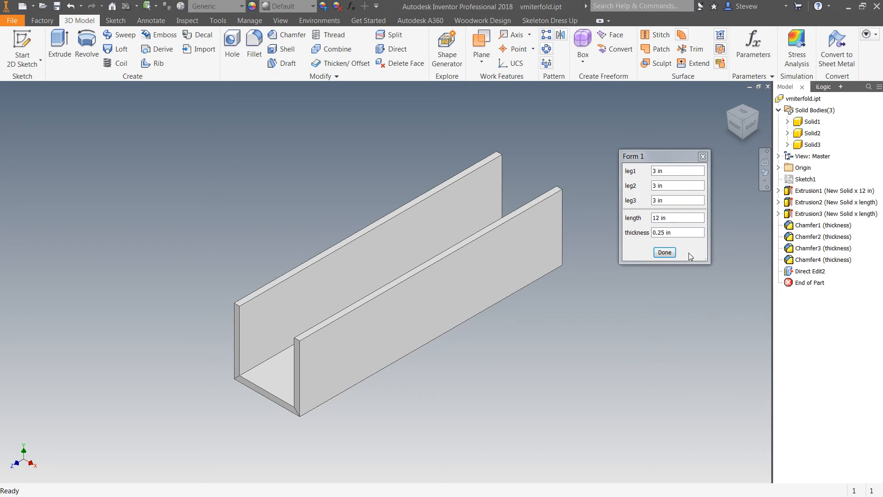
# - Suppress Direct Edit2 to unfold the boards and set leg2 to 2 in in the form
pyautogui.rightClick(792, 271)
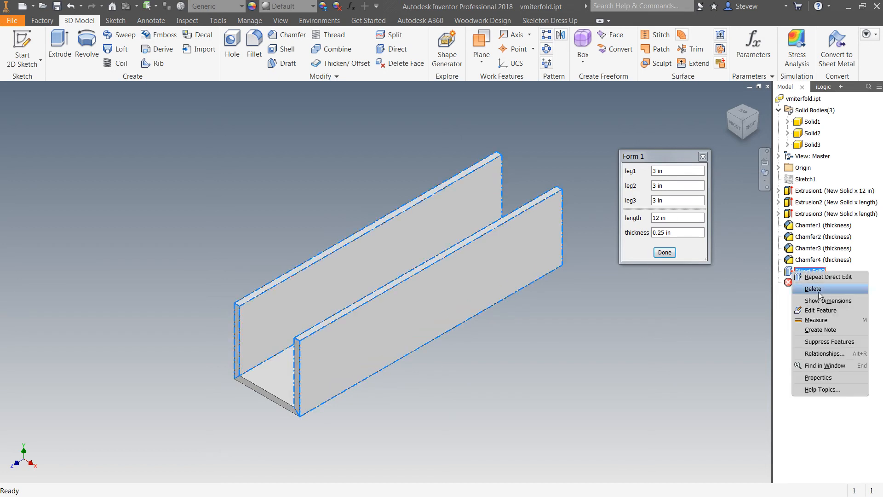
pyautogui.click(823, 342)
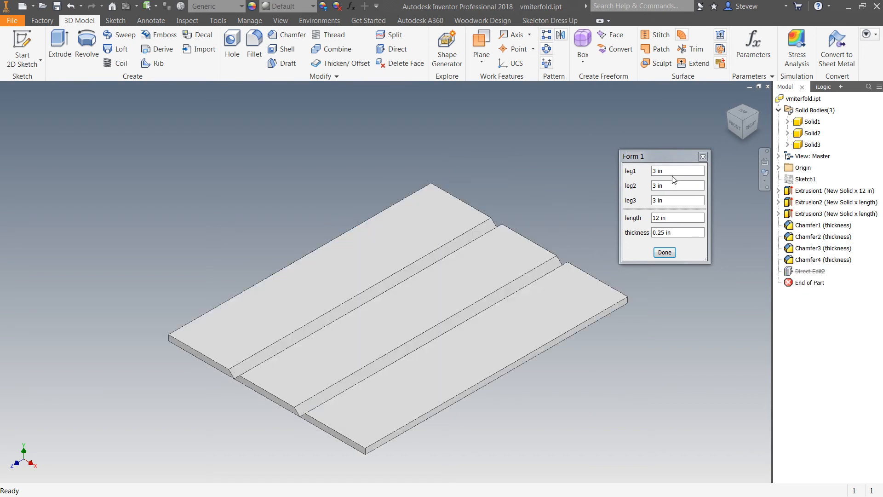
pyautogui.click(674, 185)
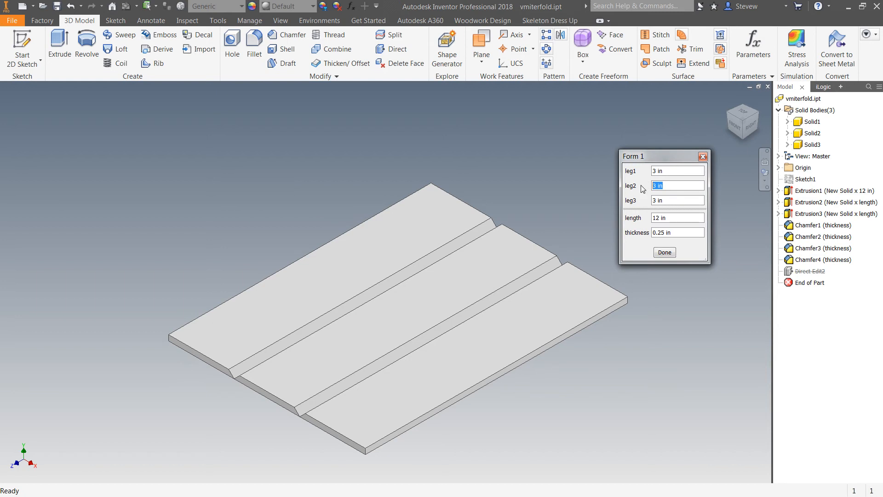
pyautogui.press('Tab')
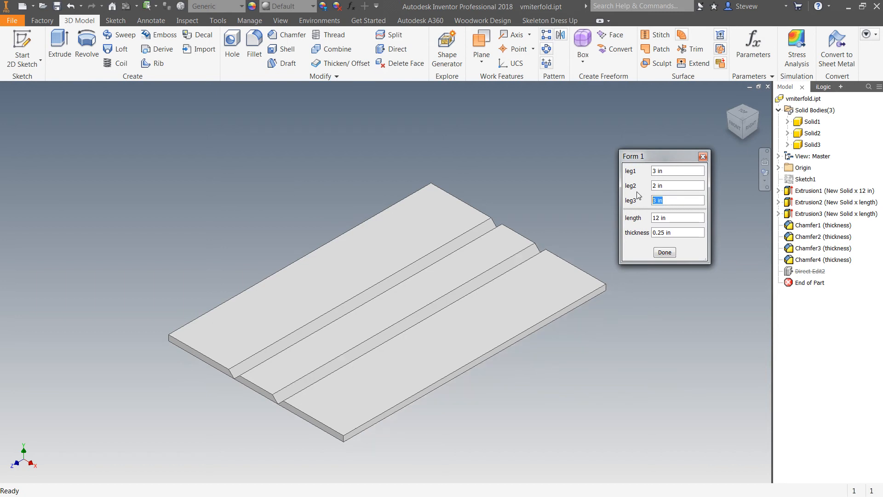
# - Set leg1 to 4 in and leg3 to 2 in in the form while the boards lie flat
pyautogui.click(672, 171)
pyautogui.write('4')
pyautogui.press('Tab')
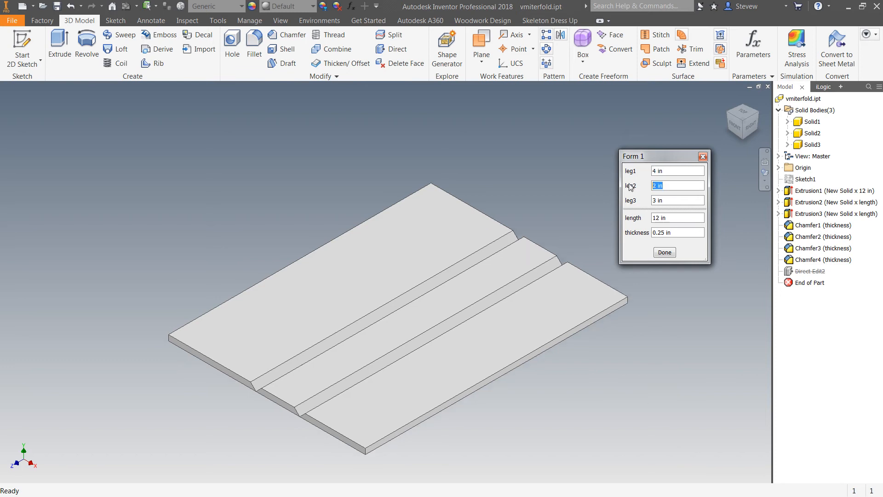
pyautogui.click(672, 199)
pyautogui.write('2')
pyautogui.press('Tab')
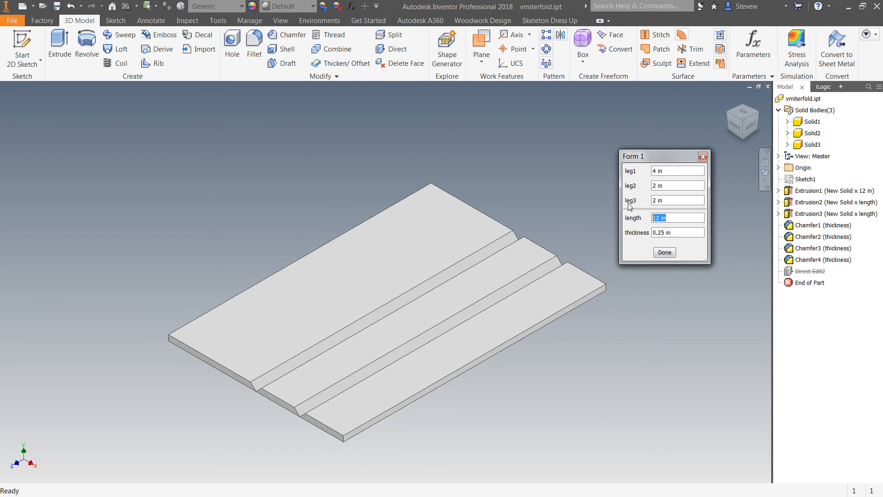
# - Unsuppress Direct Edit2 to fold the resized boards into the channel shape
pyautogui.moveTo(534, 230); pyautogui.dragTo(477, 202, button='middle')
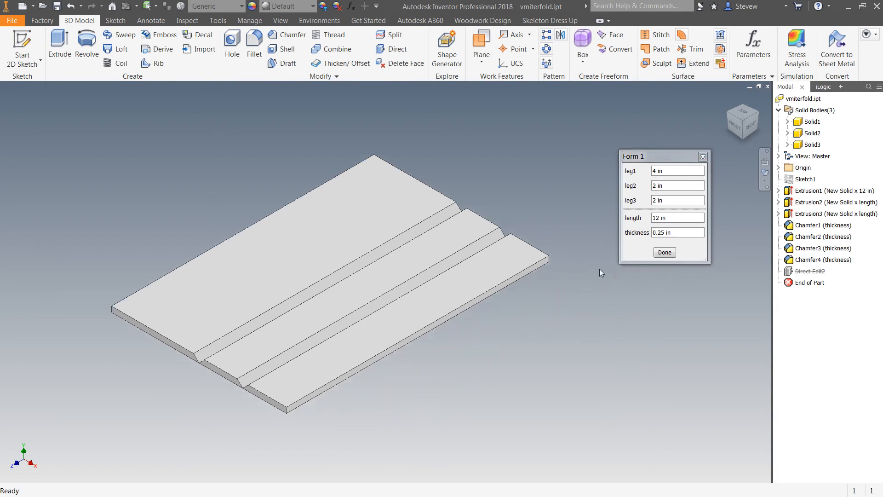
pyautogui.rightClick(800, 271)
pyautogui.click(823, 328)
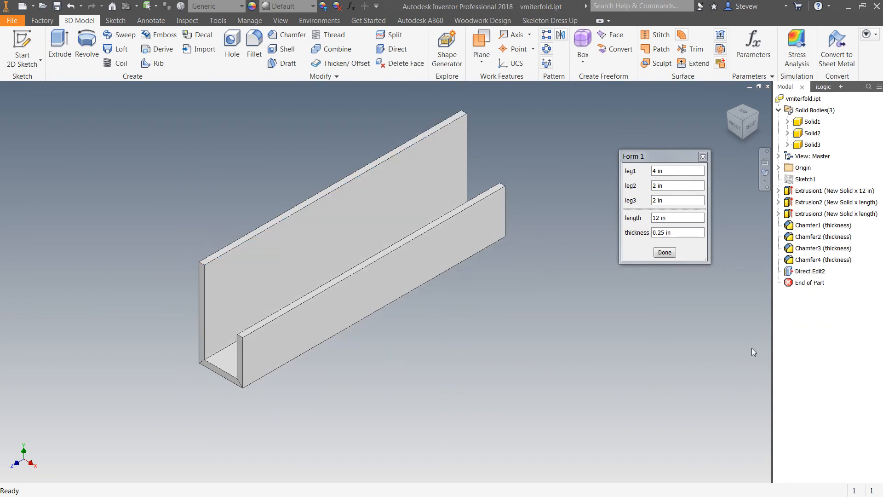
# - Set leg2 to 1 in in the form to narrow the folded channel
pyautogui.moveTo(670, 186); pyautogui.dragTo(648, 186)
pyautogui.write('1')
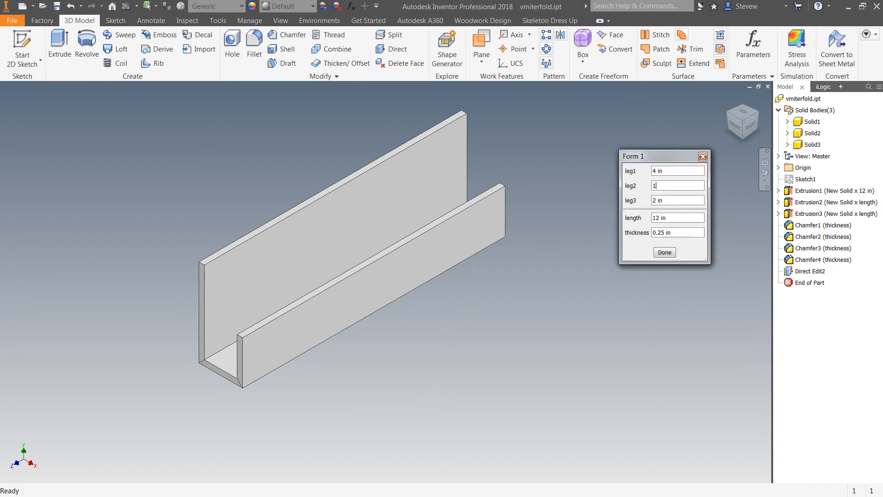
pyautogui.press('Tab')
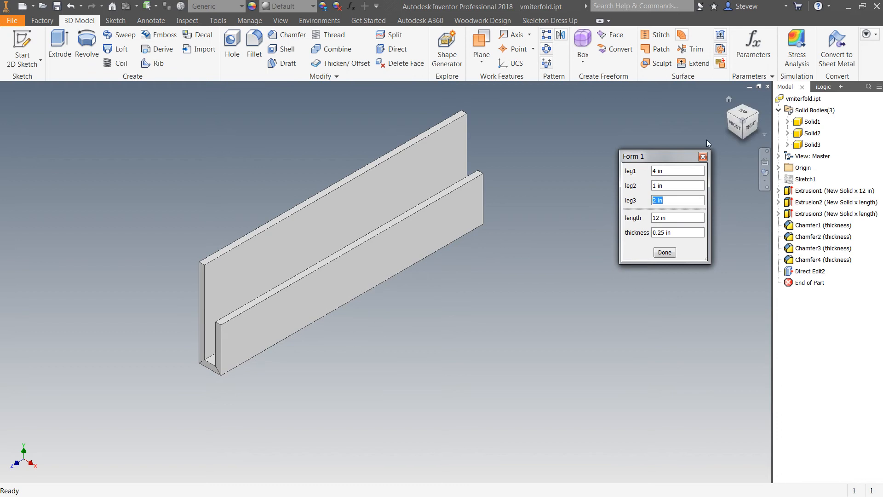
# - Set leg2 to 0.5 in in the form and view the folded profile from the front
pyautogui.click(730, 125)
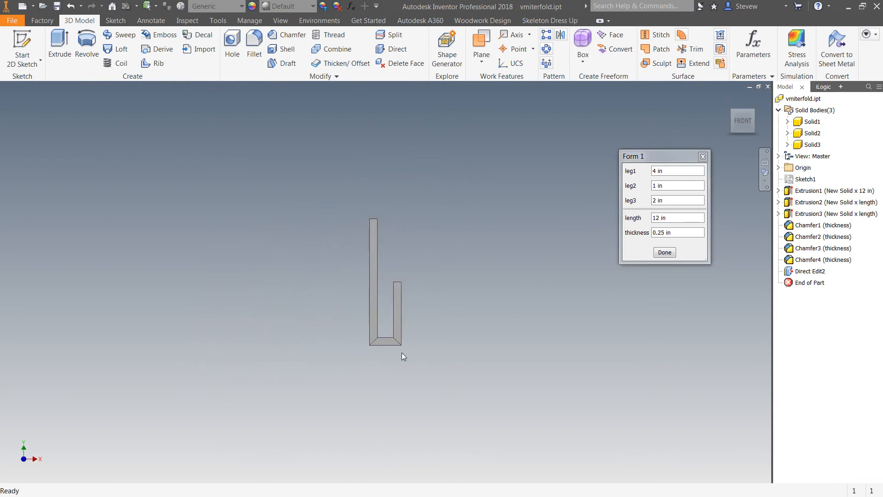
pyautogui.scroll(-3, 402, 348)
pyautogui.click(670, 188)
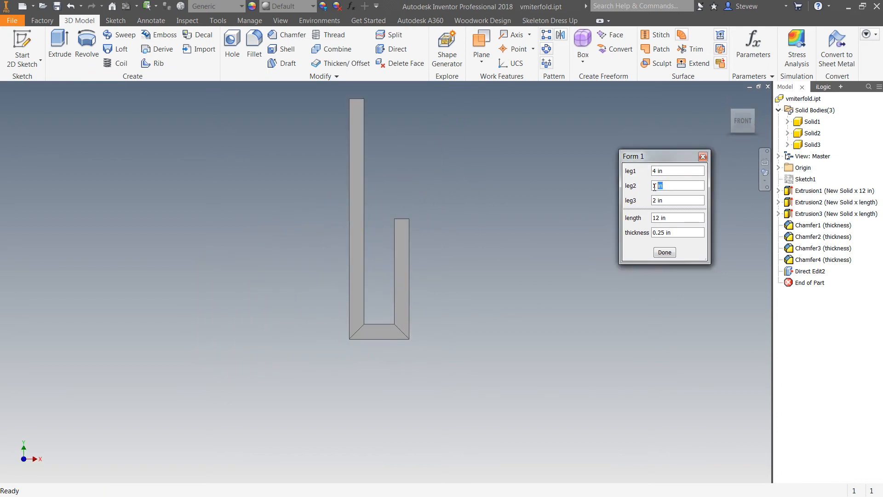
pyautogui.write('.5')
pyautogui.press('Tab')
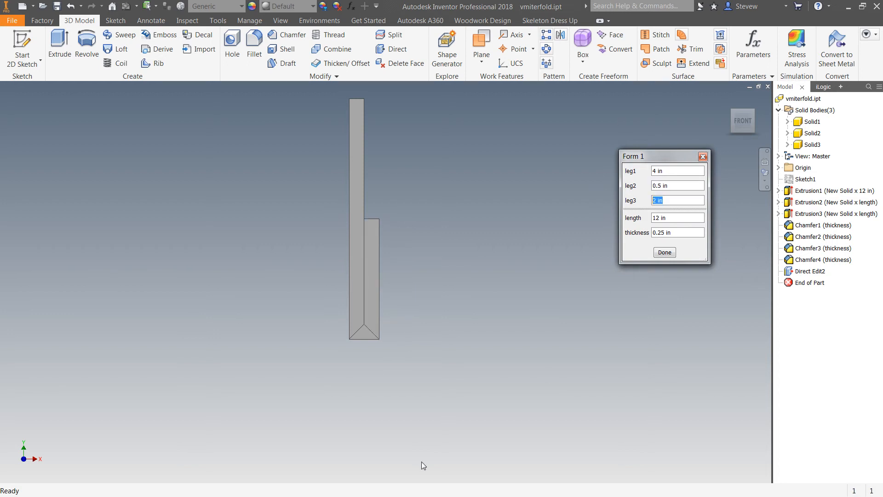
# - Assign the Maple Birds Eye material (Maple_BI) to the folded part with the Woodwork Material Assignment tool
pyautogui.scroll(3, 371, 367)
pyautogui.moveTo(425, 244); pyautogui.dragTo(482, 303, button='middle')
pyautogui.keyDown('shift'); pyautogui.moveTo(411, 271); pyautogui.dragTo(557, 205, button='middle'); pyautogui.keyUp('shift')
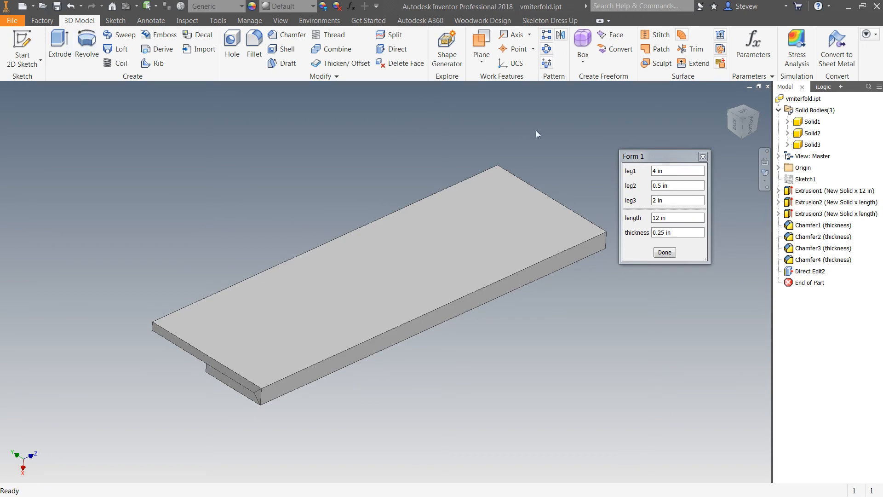
pyautogui.click(491, 20)
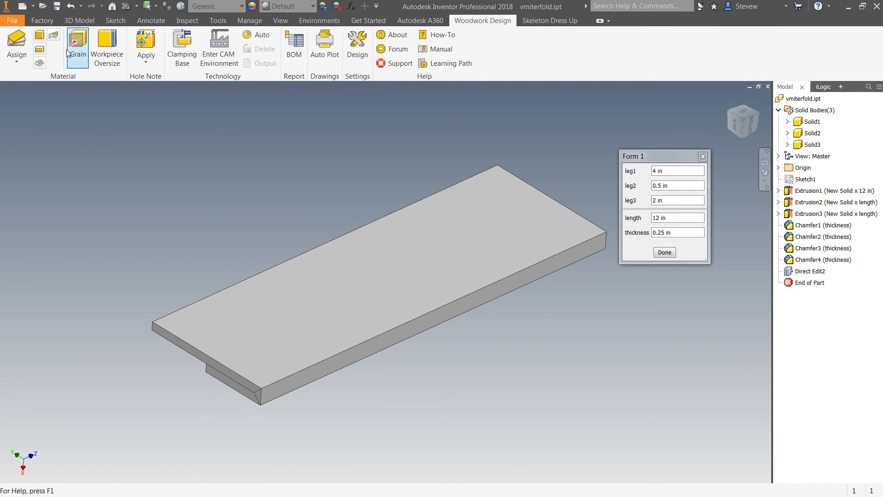
pyautogui.click(28, 35)
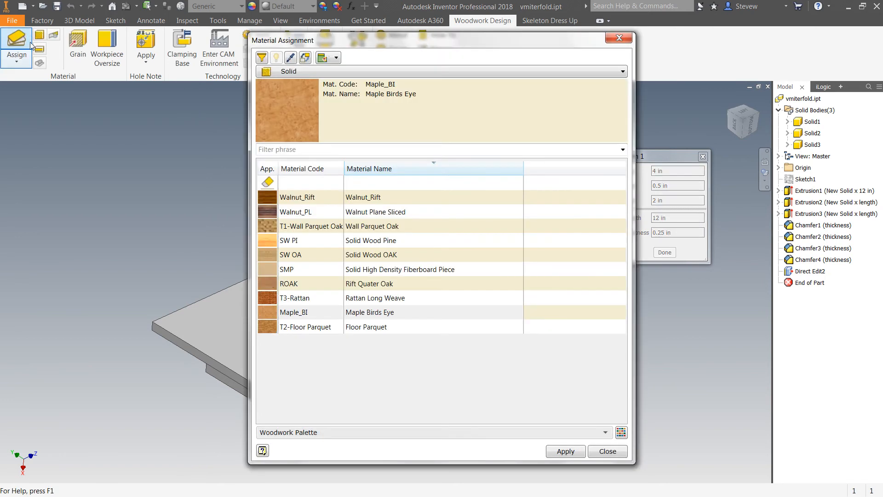
pyautogui.moveTo(432, 30); pyautogui.dragTo(684, 20)
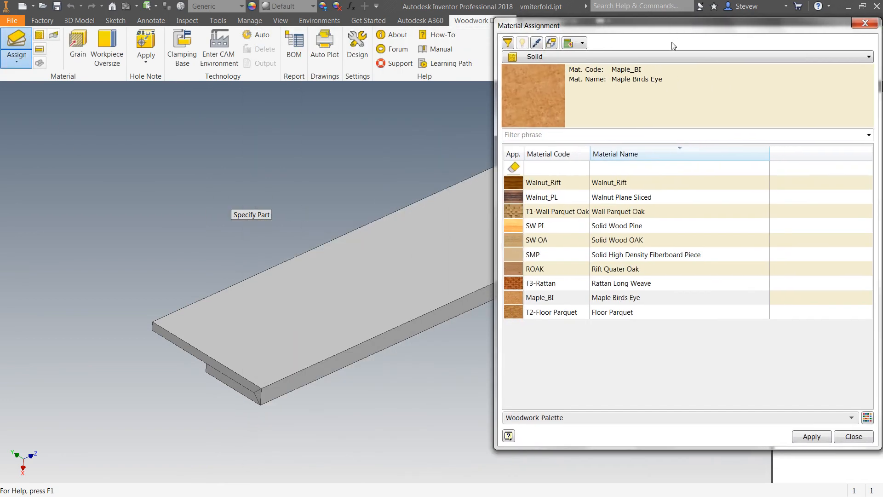
pyautogui.click(517, 297)
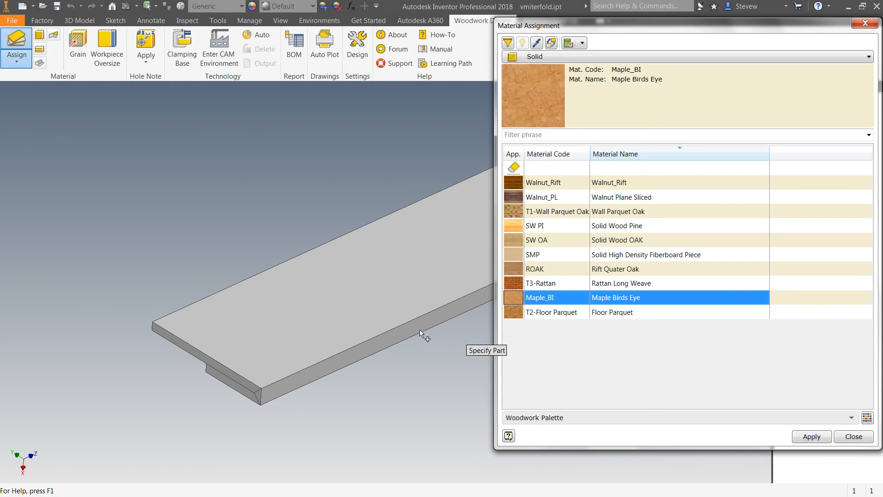
pyautogui.click(362, 300)
pyautogui.click(812, 436)
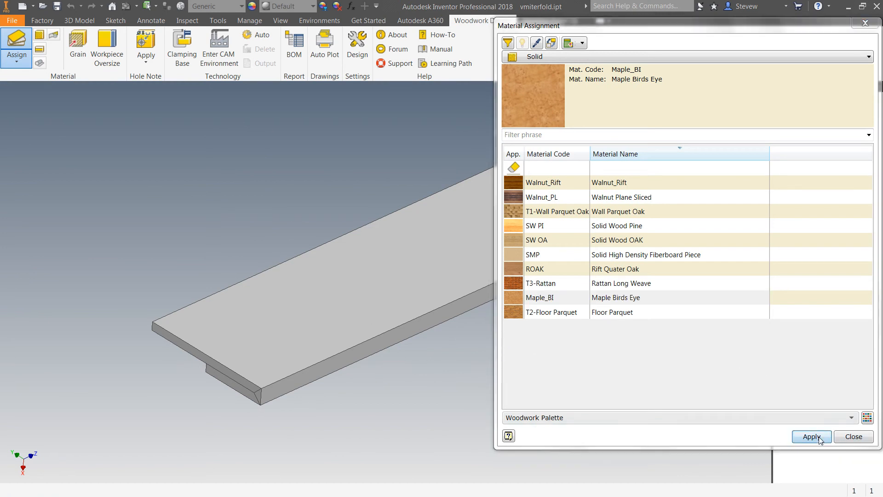
pyautogui.click(849, 440)
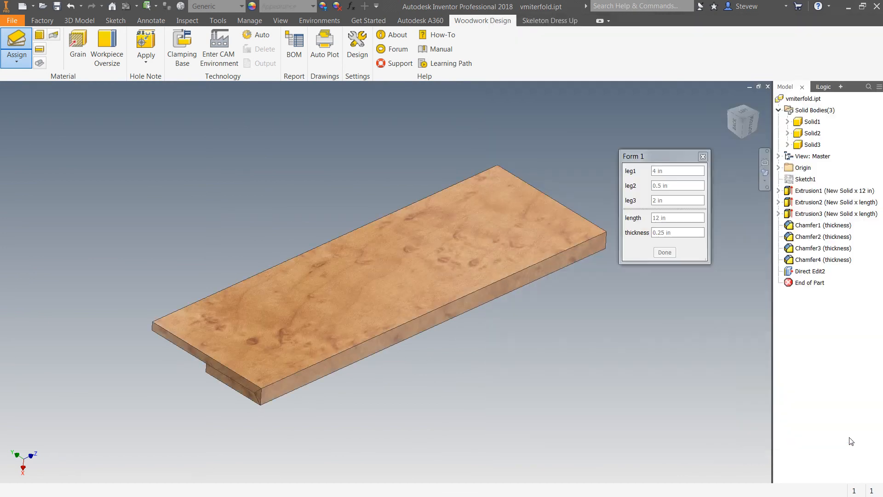
# - Set leg1 to 1 in in the form on the maple-textured folded part
pyautogui.scroll(-3, 309, 368)
pyautogui.moveTo(308, 371); pyautogui.dragTo(254, 389, button='middle')
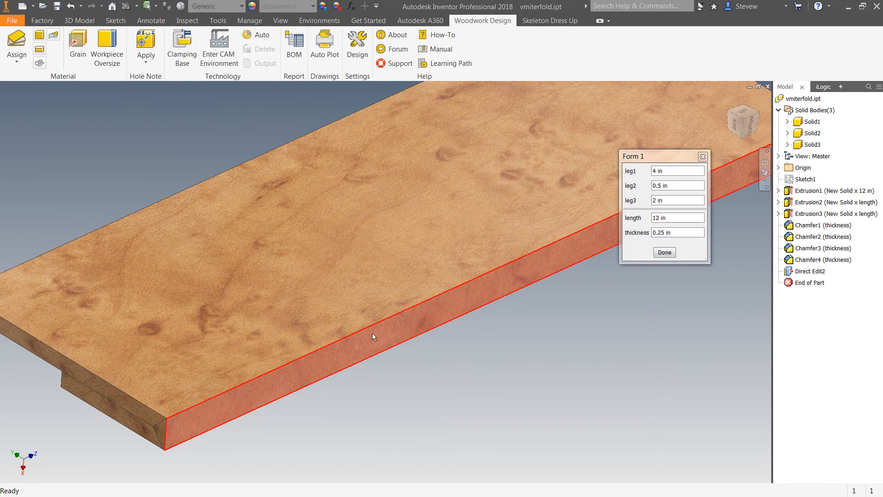
pyautogui.scroll(-5, 451, 337)
pyautogui.keyDown('shift'); pyautogui.moveTo(431, 315); pyautogui.dragTo(163, 273, button='middle'); pyautogui.keyUp('shift')
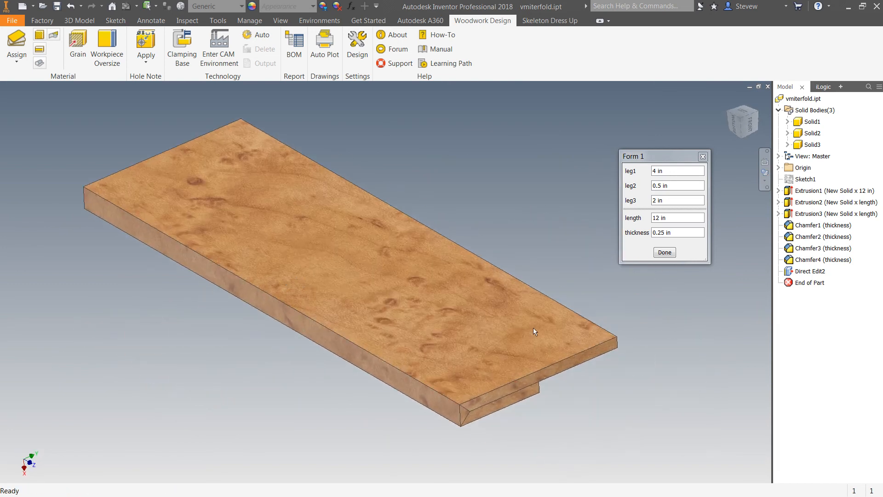
pyautogui.click(670, 172)
pyautogui.write('1')
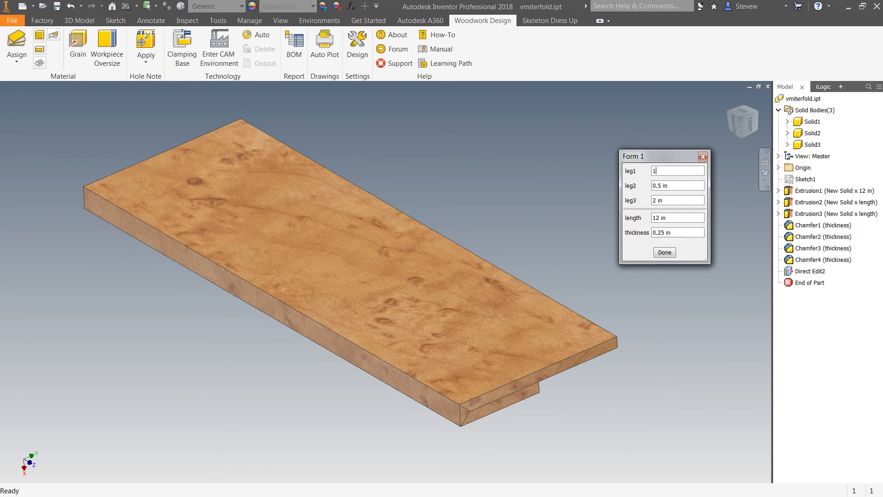
pyautogui.press('Tab')
pyautogui.moveTo(626, 284); pyautogui.dragTo(635, 358, button='middle')
pyautogui.moveTo(595, 328); pyautogui.dragTo(627, 381, button='middle')
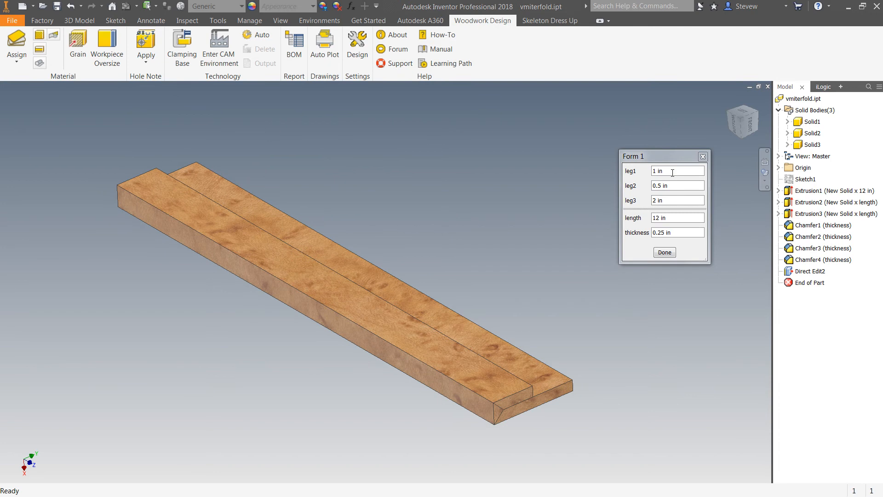
# - Set leg1 to 3 in and leg3 to 1 in in the form
pyautogui.click(658, 171)
pyautogui.write('3')
pyautogui.press('Tab')
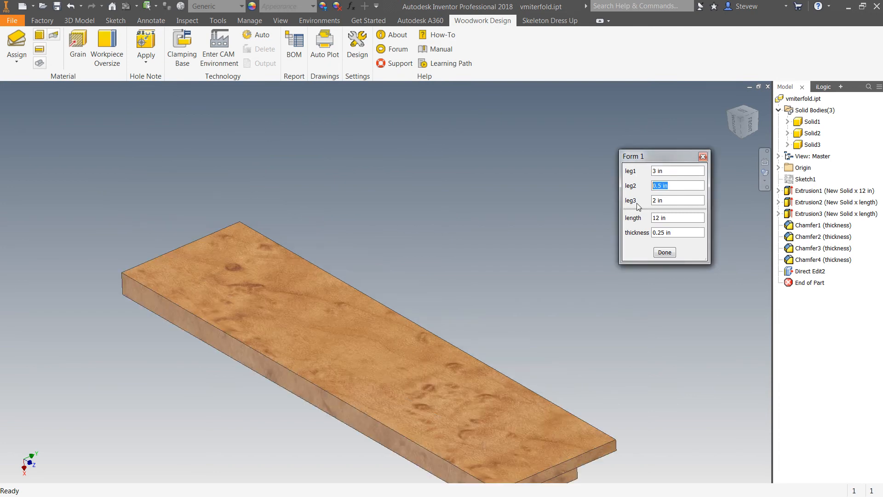
pyautogui.click(652, 201)
pyautogui.write('1')
pyautogui.press('Tab')
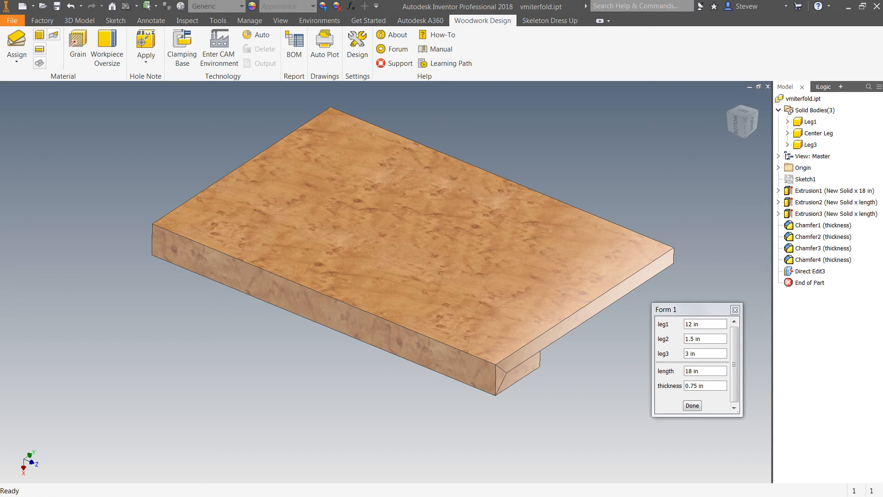
# - Set leg1, leg2 and leg3 all to 6 in in the form
pyautogui.moveTo(707, 339); pyautogui.dragTo(668, 341)
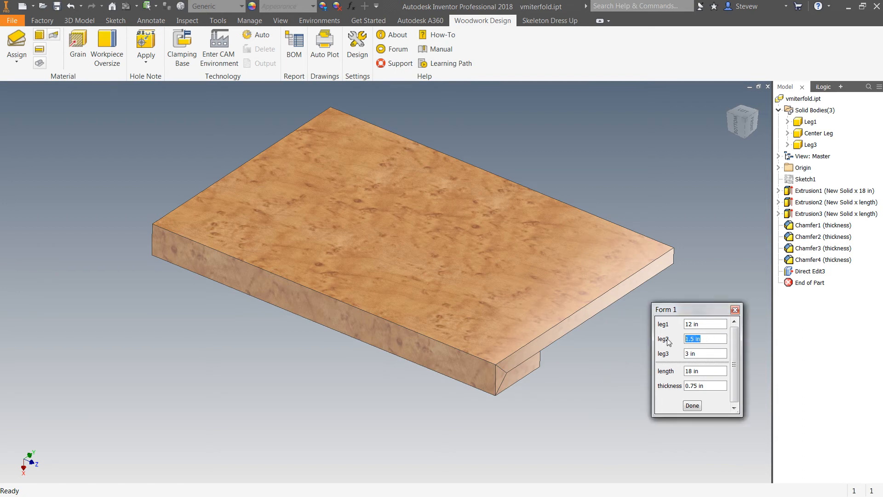
pyautogui.write('6')
pyautogui.click(704, 323)
pyautogui.moveTo(703, 323); pyautogui.dragTo(637, 333)
pyautogui.write('6')
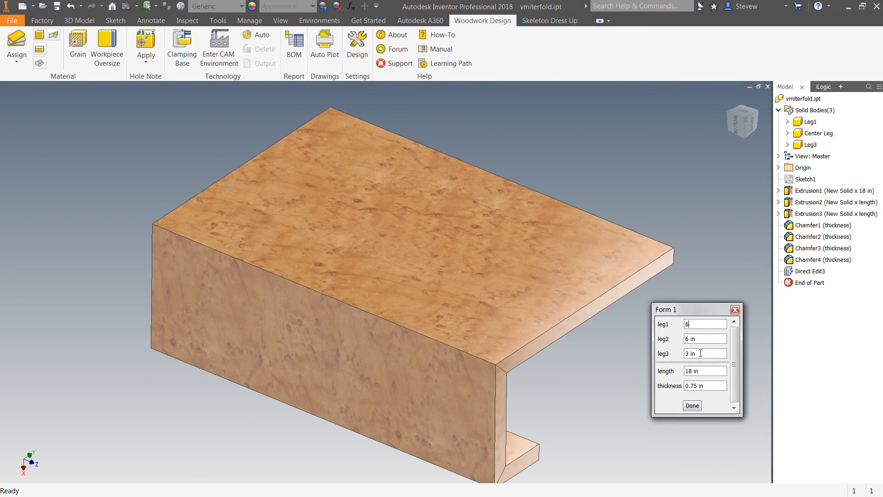
pyautogui.moveTo(701, 353); pyautogui.dragTo(664, 356)
pyautogui.write('6')
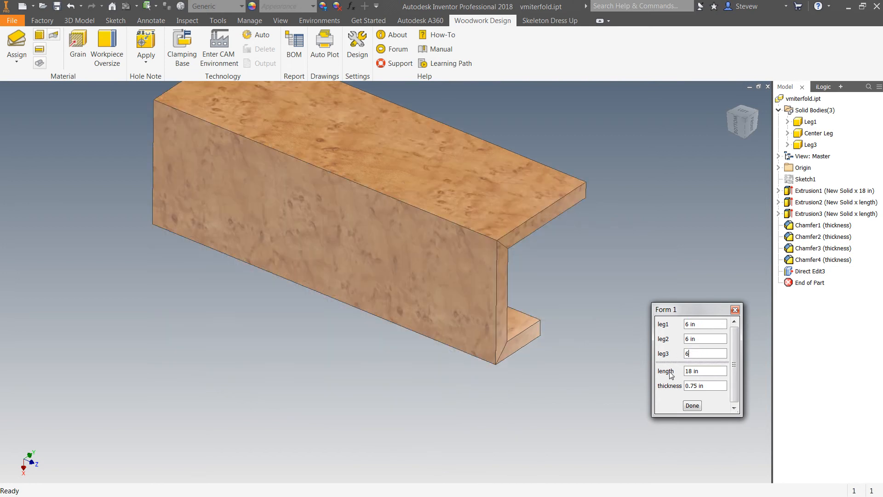
pyautogui.press('Tab')
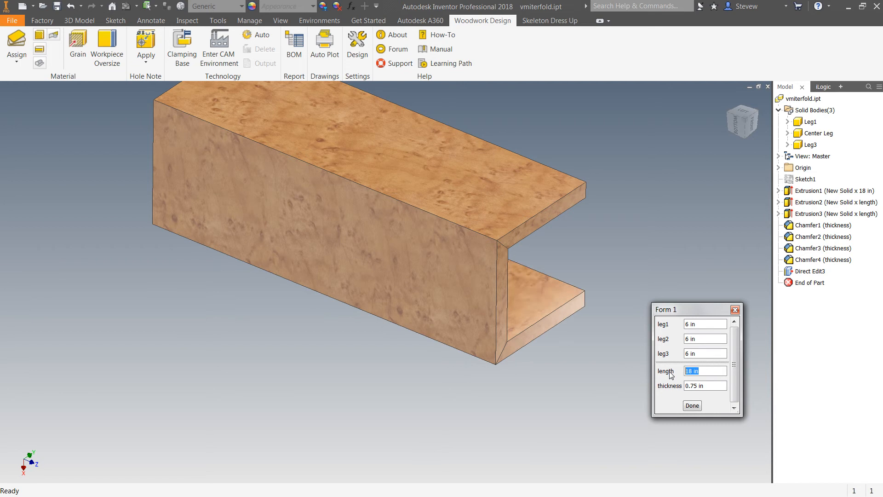
pyautogui.click(691, 406)
# - Suppress Direct Edit3 to unfold the three boards flat and view them end-on from the front
pyautogui.rightClick(804, 271)
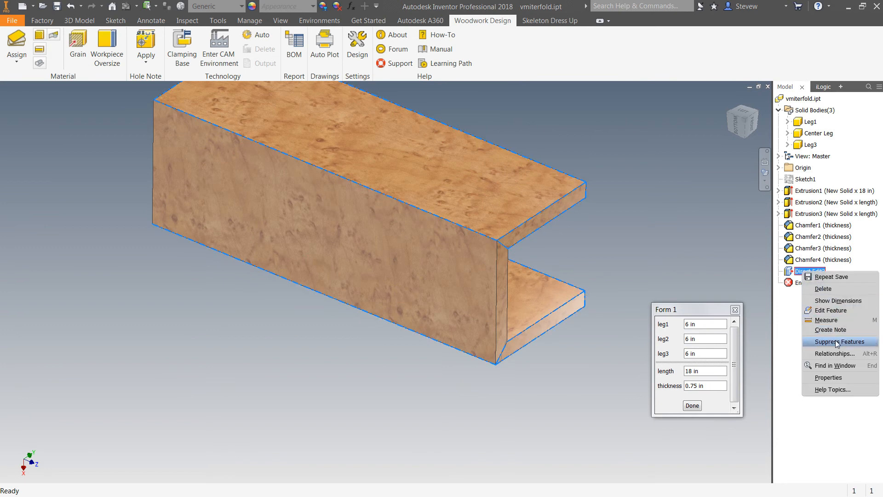
pyautogui.click(837, 341)
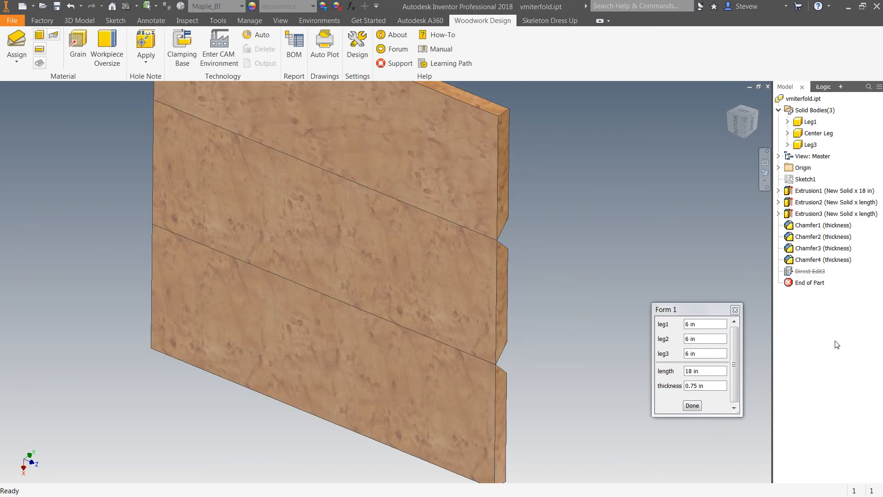
pyautogui.click(752, 129)
pyautogui.click(754, 95)
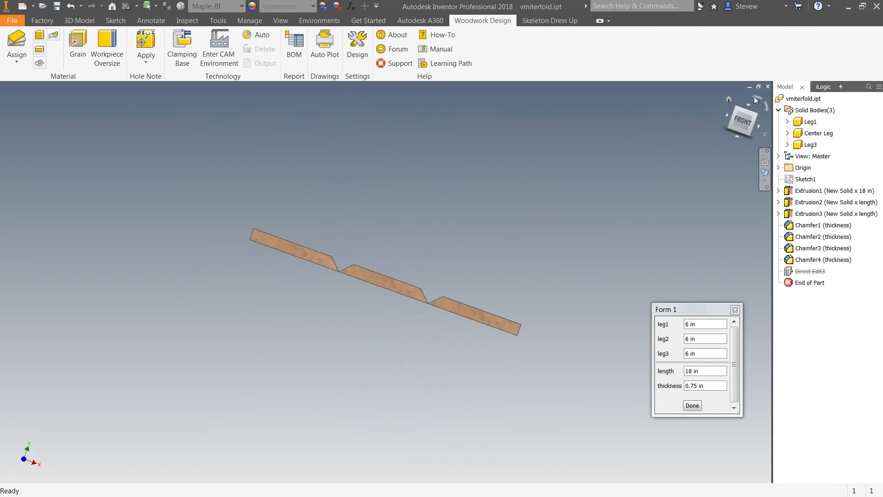
# - Examine the V-shaped miter grooves between the flat boards in the front view
pyautogui.scroll(4, 331, 319)
pyautogui.moveTo(333, 327); pyautogui.dragTo(294, 367, button='middle')
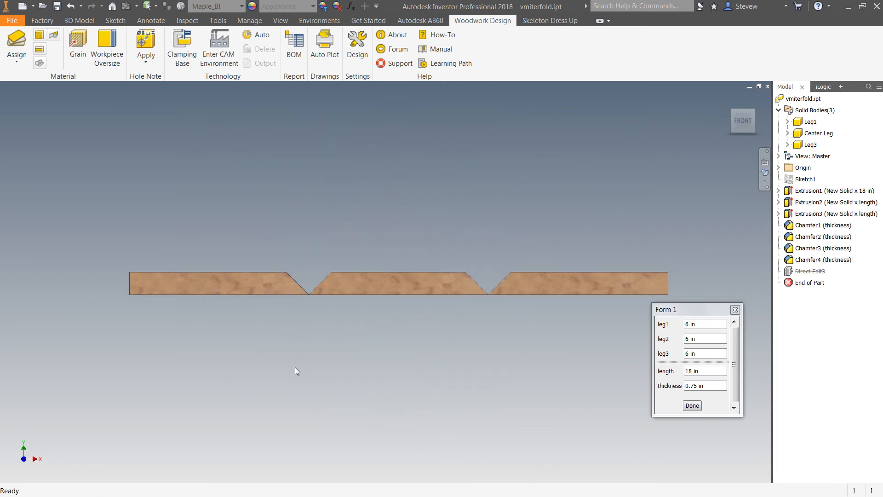
pyautogui.moveTo(296, 333); pyautogui.dragTo(270, 279, button='middle')
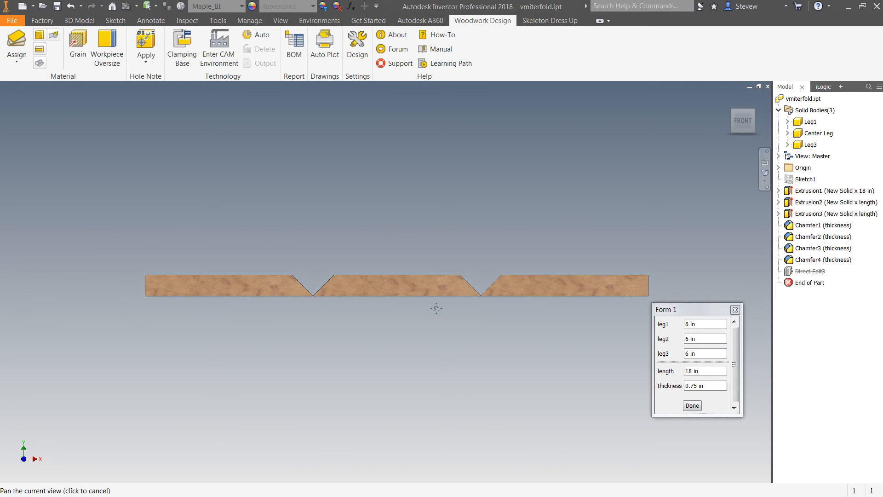
pyautogui.moveTo(436, 311); pyautogui.dragTo(437, 285, button='middle')
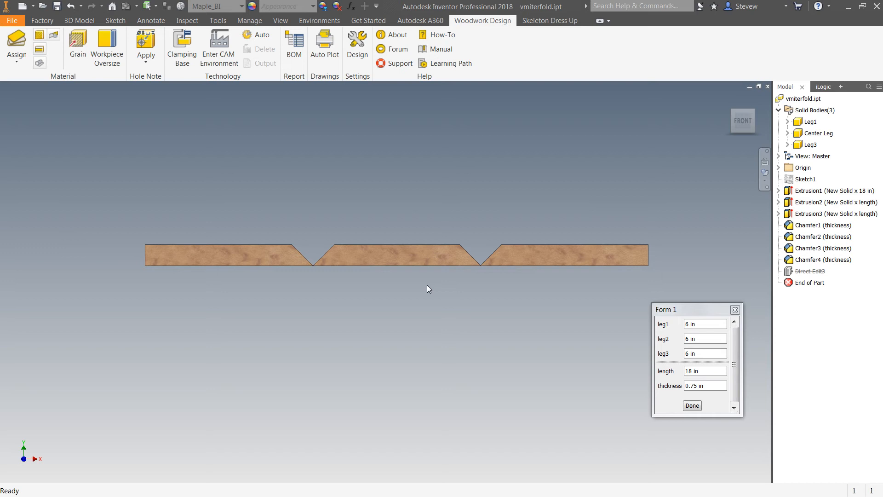
pyautogui.scroll(3, 374, 279)
pyautogui.moveTo(375, 278)
pyautogui.mouseDown(button='middle')
pyautogui.moveTo(397, 301)
pyautogui.moveTo(371, 278)
pyautogui.mouseUp(button='middle')
pyautogui.scroll(-3, 403, 291)
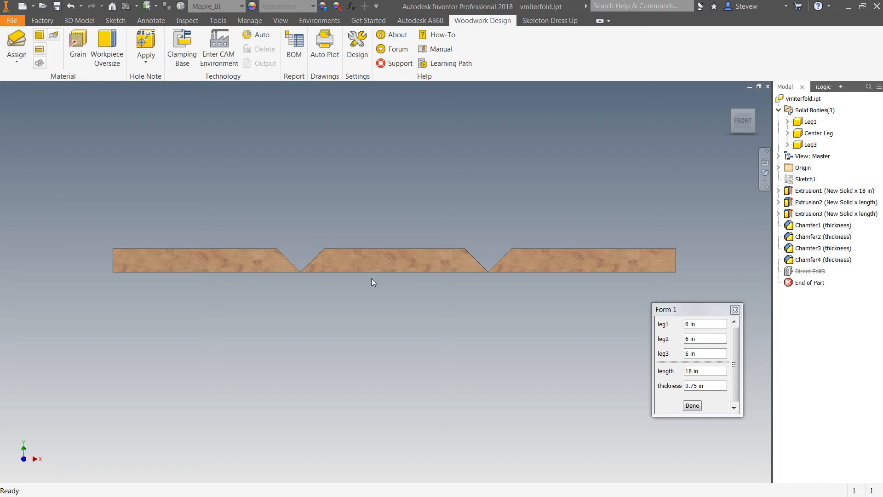
pyautogui.moveTo(362, 317); pyautogui.dragTo(304, 340, button='middle')
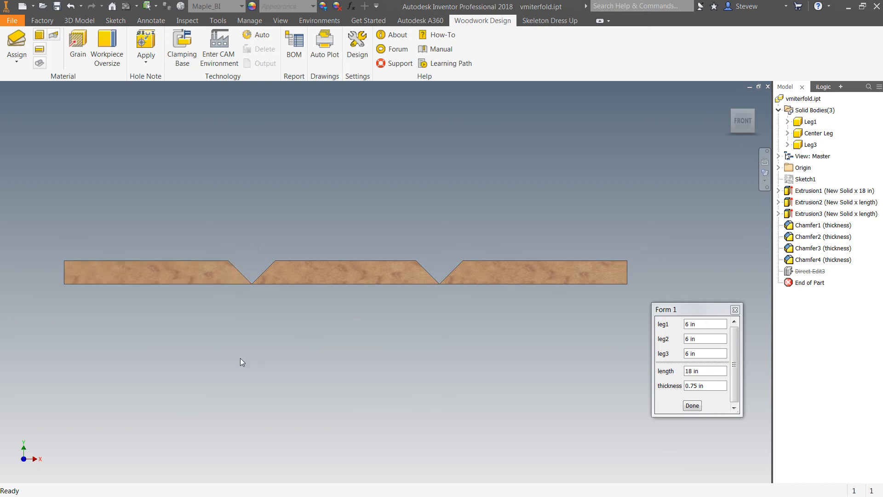
# - Start a sketch on the leftmost board's end face and draw a horizontal line inward from the miter edge's midpoint, then a vertical line to its upper corner
pyautogui.click(214, 271)
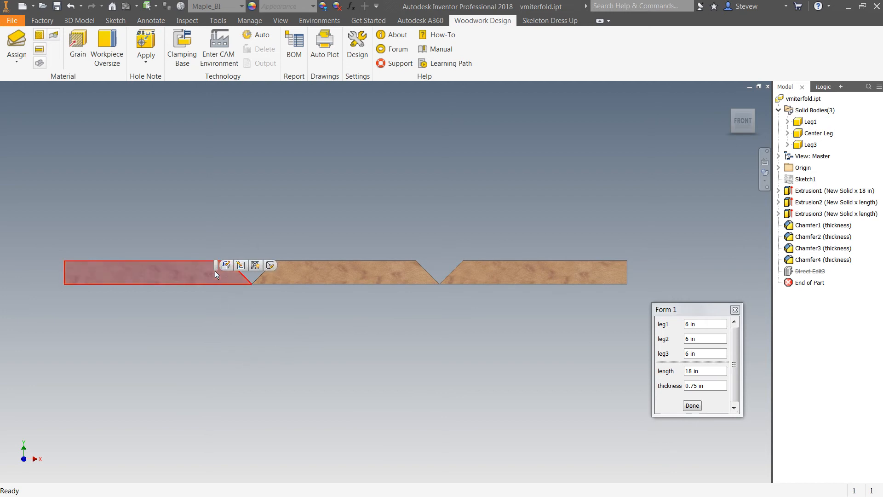
pyautogui.click(268, 265)
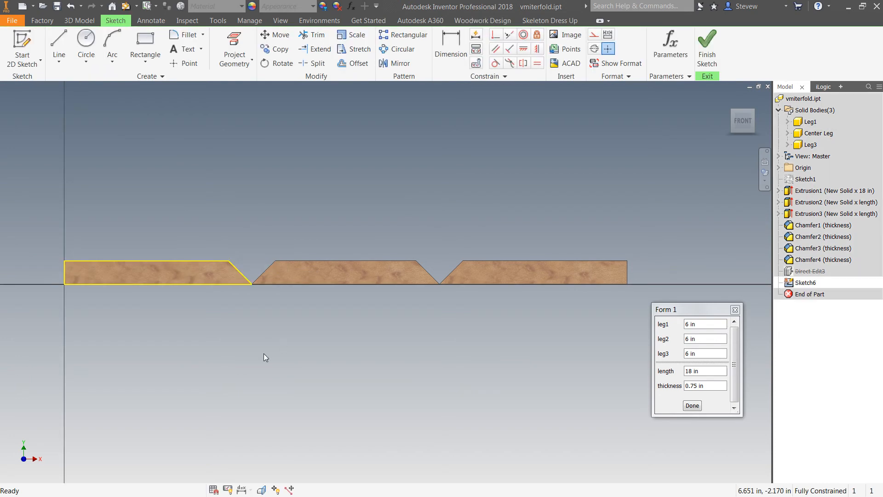
pyautogui.click(59, 46)
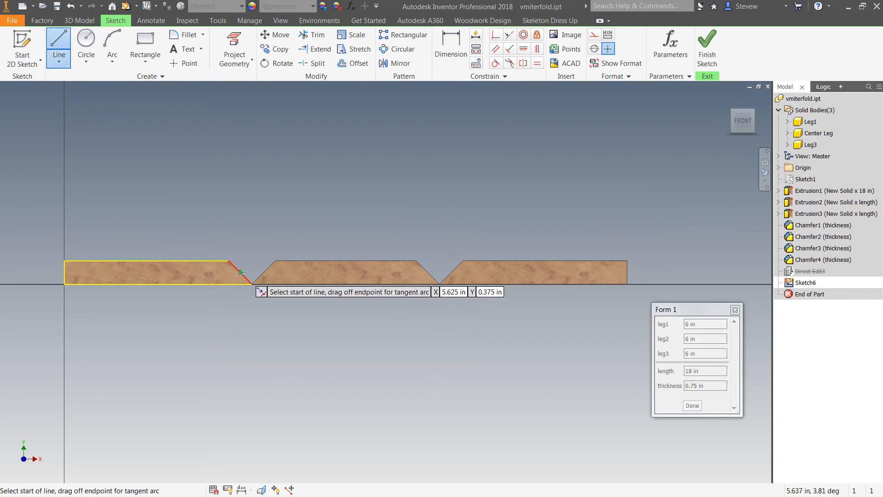
pyautogui.scroll(4, 241, 272)
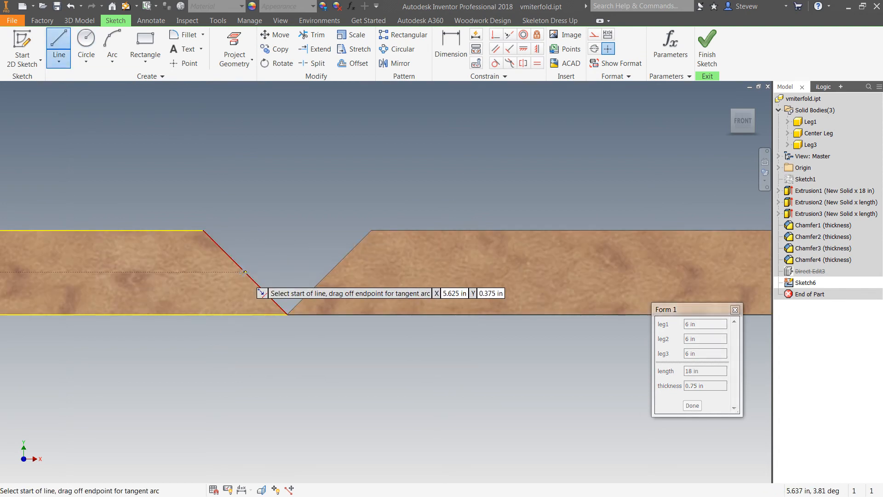
pyautogui.click(243, 273)
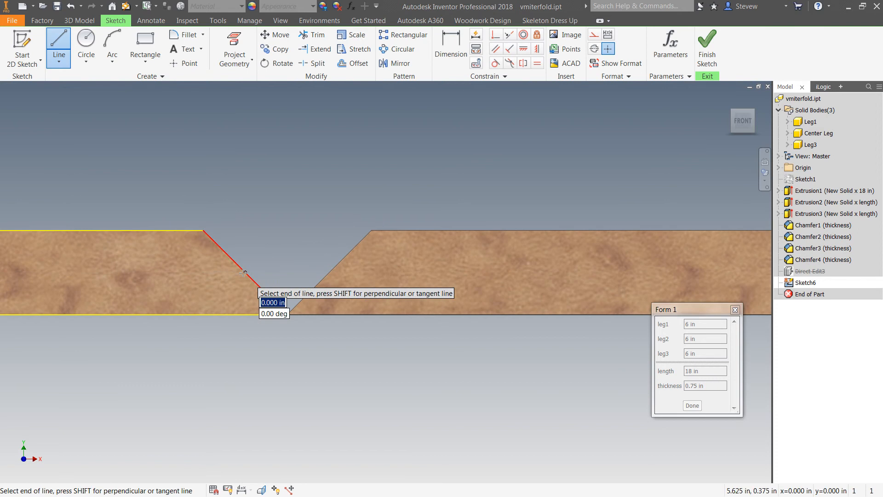
pyautogui.click(203, 273)
pyautogui.click(203, 229)
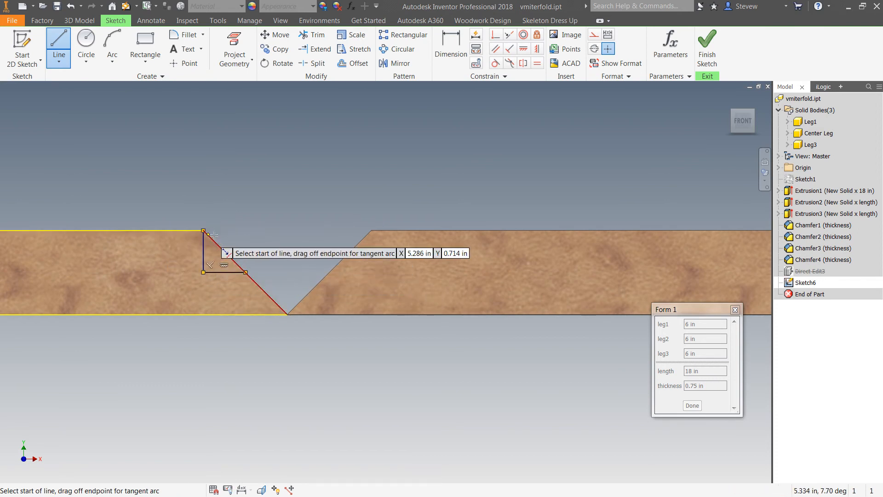
pyautogui.moveTo(213, 235); pyautogui.dragTo(246, 208, button='middle')
pyautogui.press('Escape')
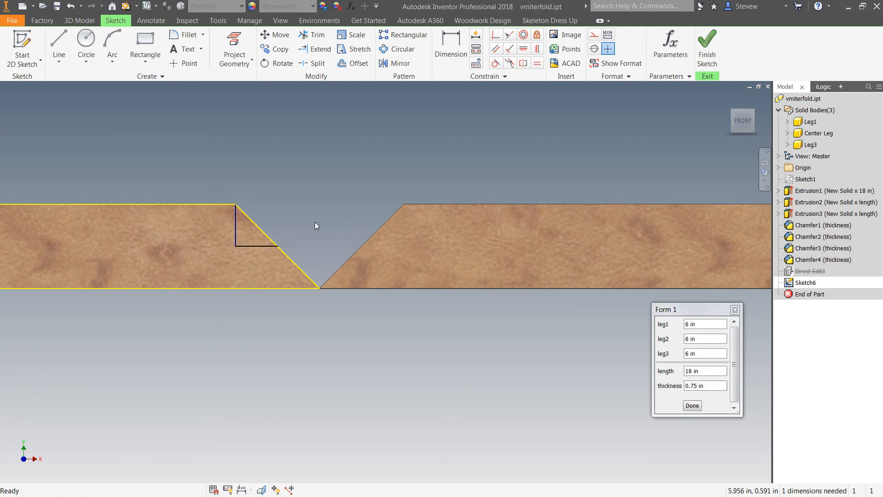
# - Extrude-cut the small triangular profile through the full length of the leftmost board with extents All
pyautogui.scroll(3, 315, 225)
pyautogui.press('e')
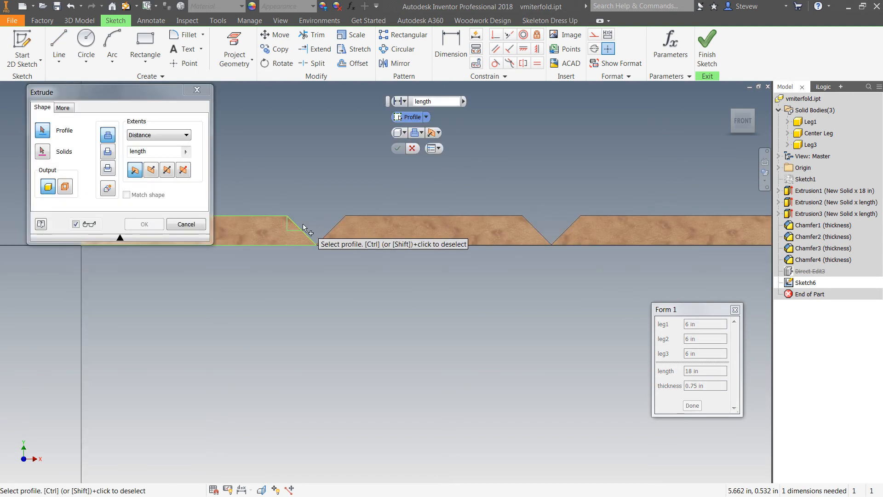
pyautogui.click(730, 101)
pyautogui.click(730, 102)
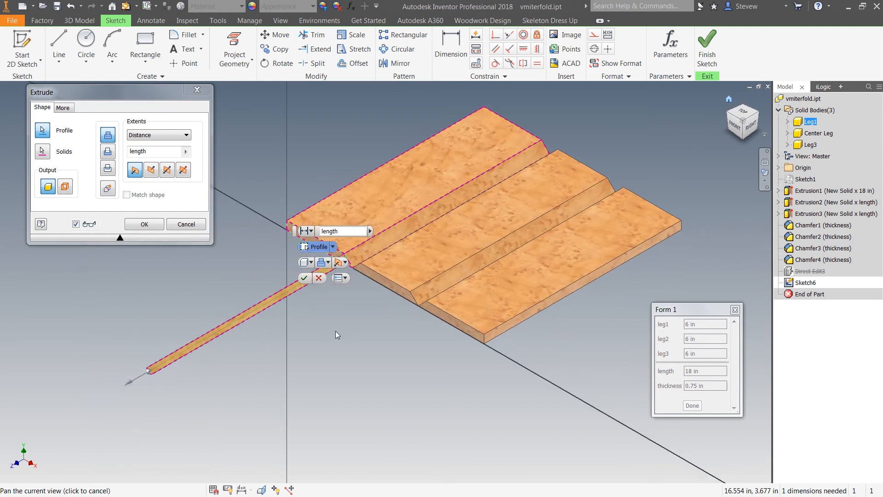
pyautogui.click(110, 152)
pyautogui.click(151, 135)
pyautogui.click(143, 174)
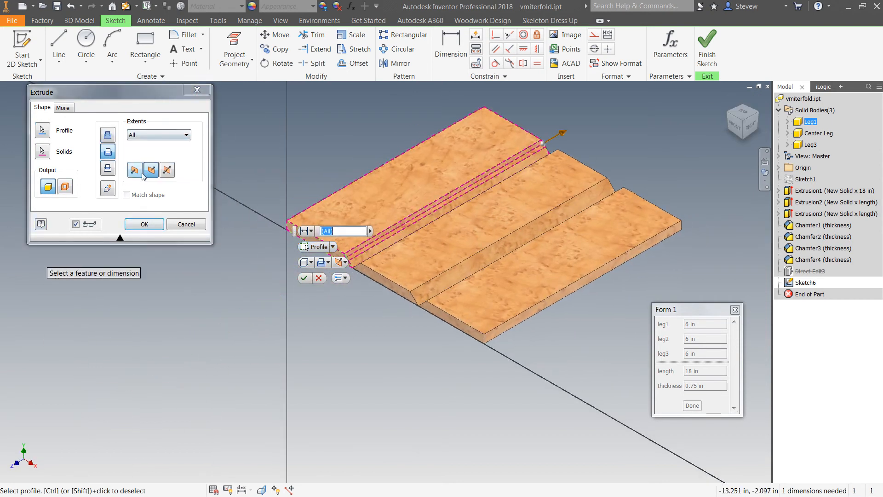
pyautogui.click(152, 225)
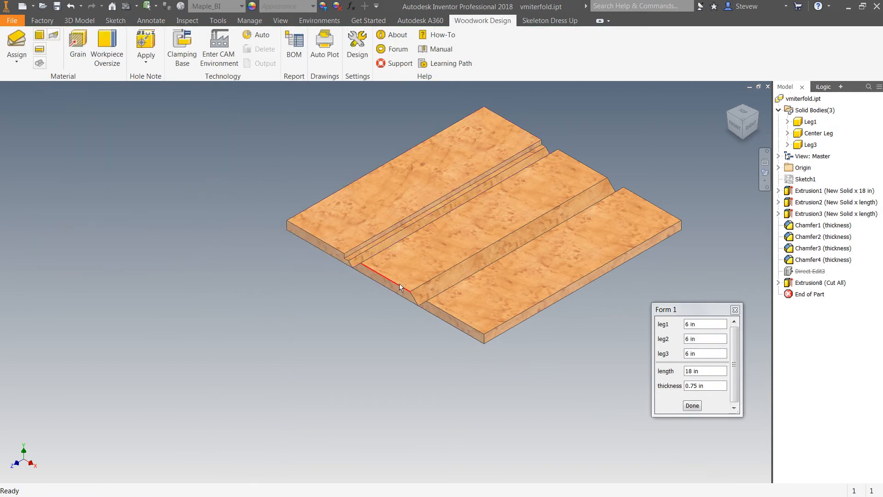
# - Sketch on the rightmost board's end face a 0.375 in horizontal line inward from the miter edge's midpoint and a vertical line to its upper corner
pyautogui.click(734, 126)
pyautogui.scroll(3, 466, 322)
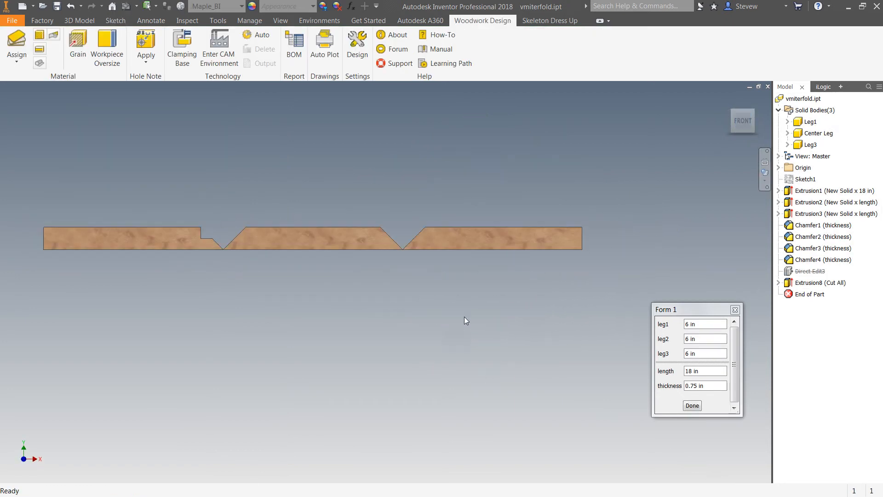
pyautogui.click(506, 240)
pyautogui.click(552, 233)
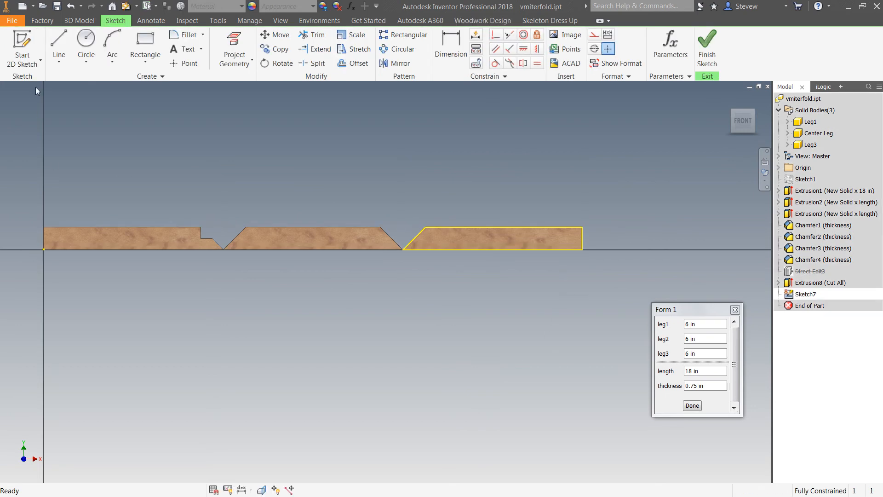
pyautogui.click(58, 46)
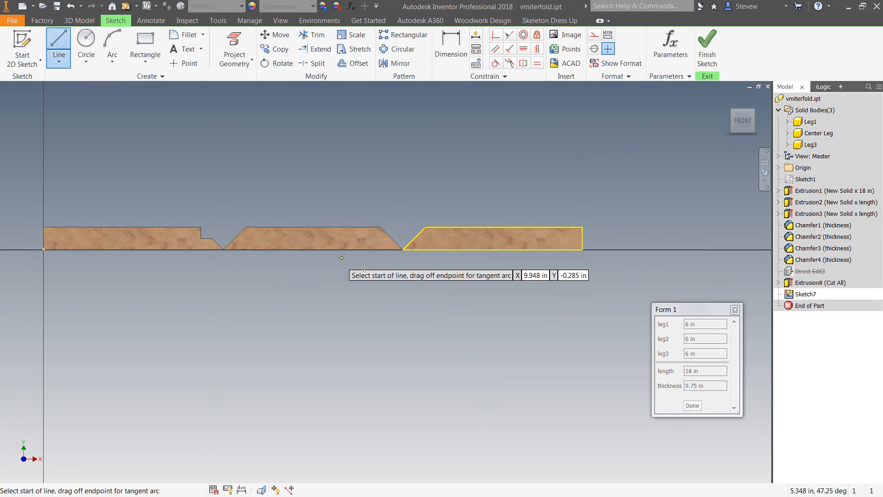
pyautogui.click(415, 237)
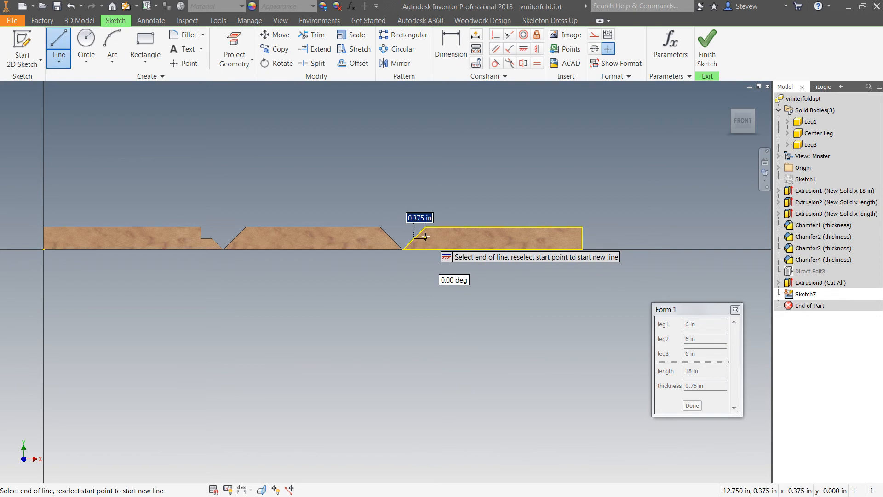
pyautogui.click(426, 237)
pyautogui.doubleClick(426, 227)
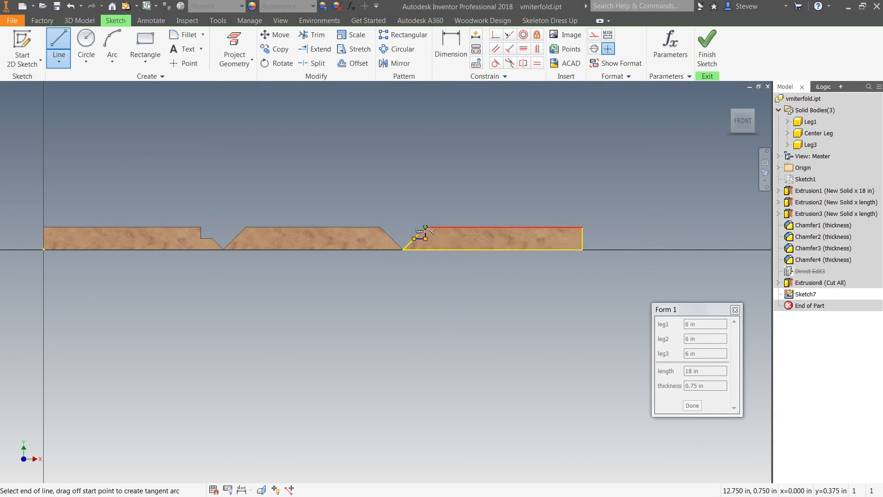
pyautogui.scroll(3, 438, 247)
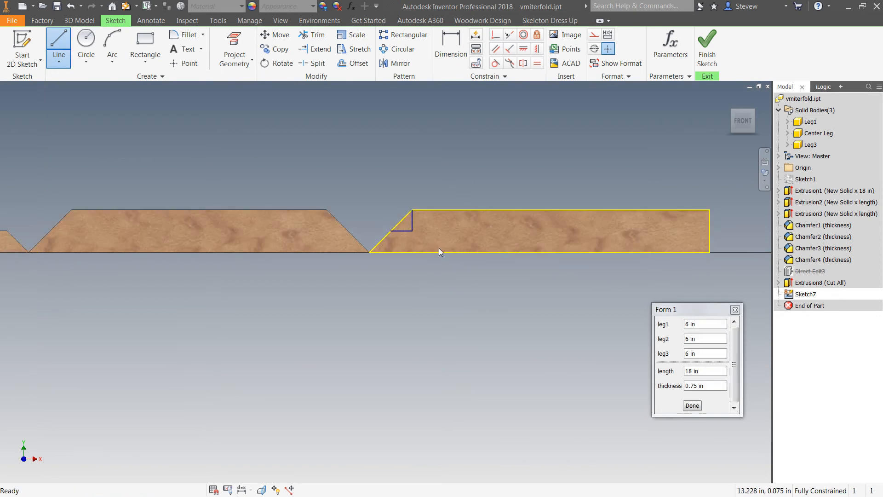
pyautogui.press('Escape')
pyautogui.moveTo(443, 247); pyautogui.dragTo(524, 215, button='middle')
pyautogui.press('F4')
pyautogui.moveTo(429, 255); pyautogui.dragTo(399, 312)
pyautogui.moveTo(398, 313); pyautogui.dragTo(441, 245, button='middle')
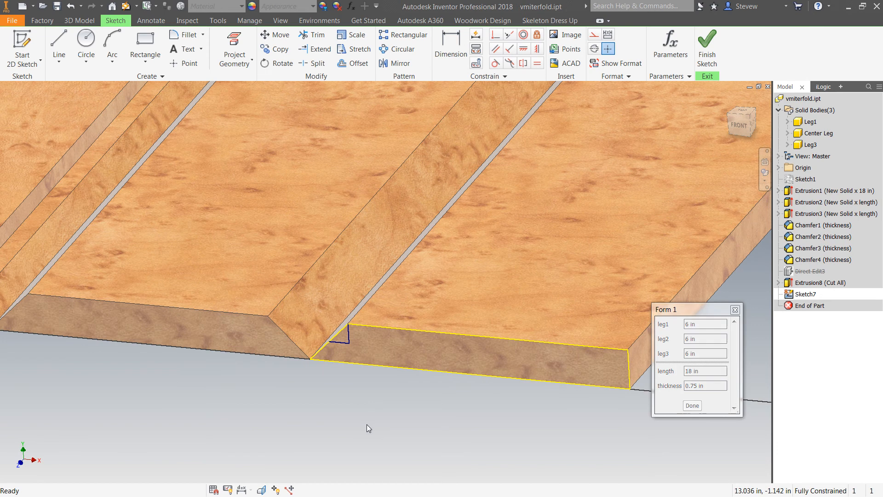
pyautogui.press('e')
pyautogui.click(347, 336)
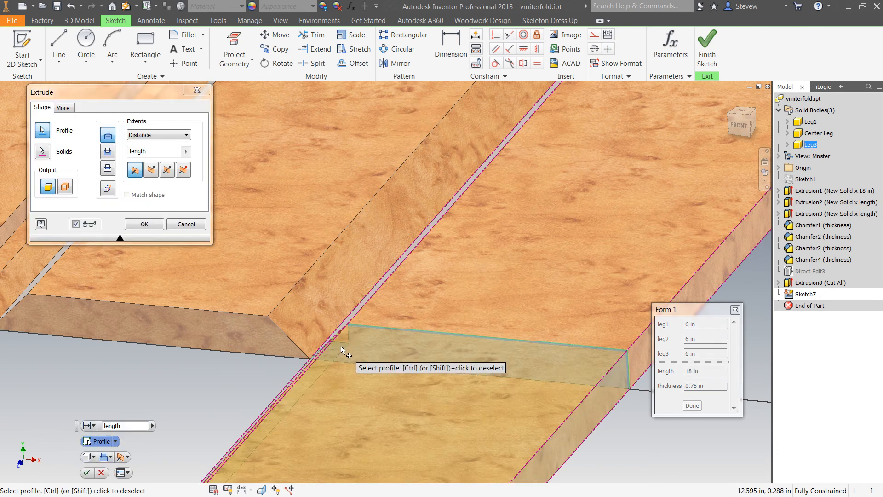
pyautogui.press('Escape')
# - Extrude-cut the small triangular profile through the full length of the rightmost board with extents All
pyautogui.press('e')
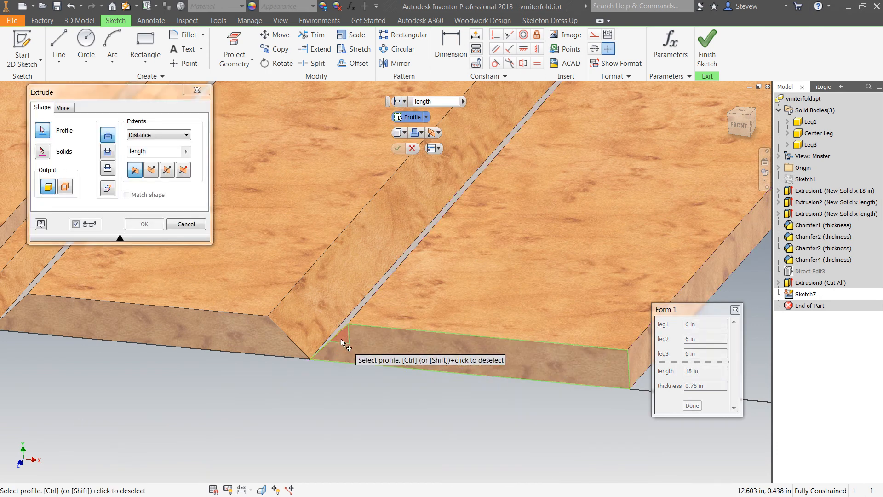
pyautogui.click(341, 332)
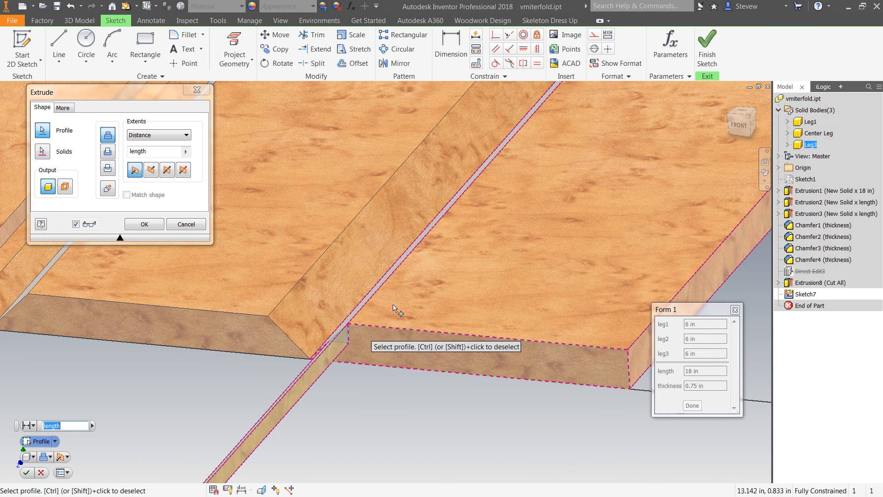
pyautogui.click(107, 152)
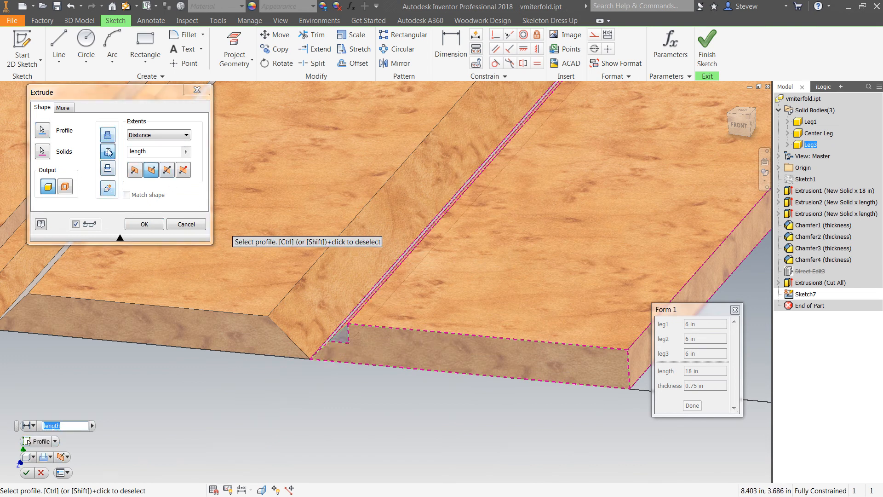
pyautogui.click(140, 135)
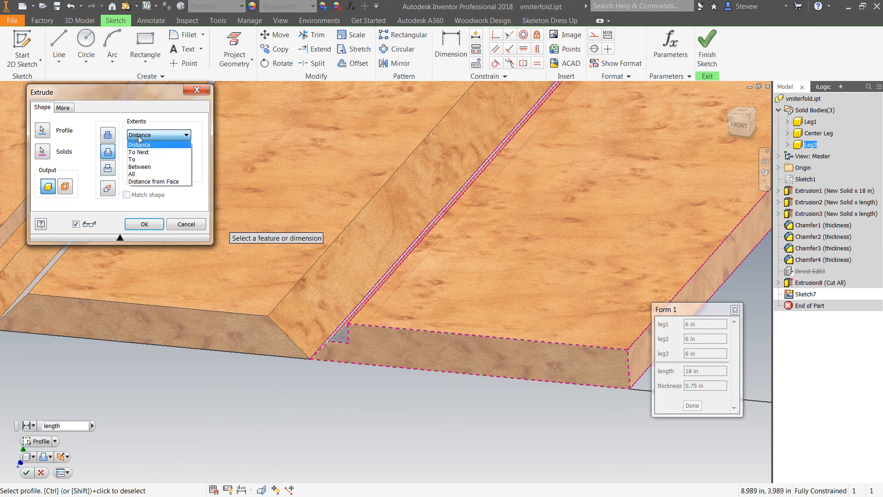
pyautogui.click(134, 173)
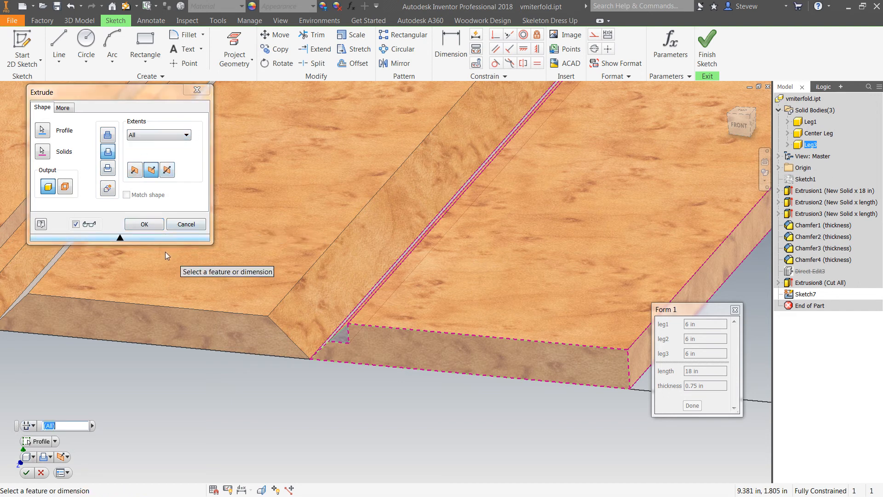
pyautogui.click(152, 226)
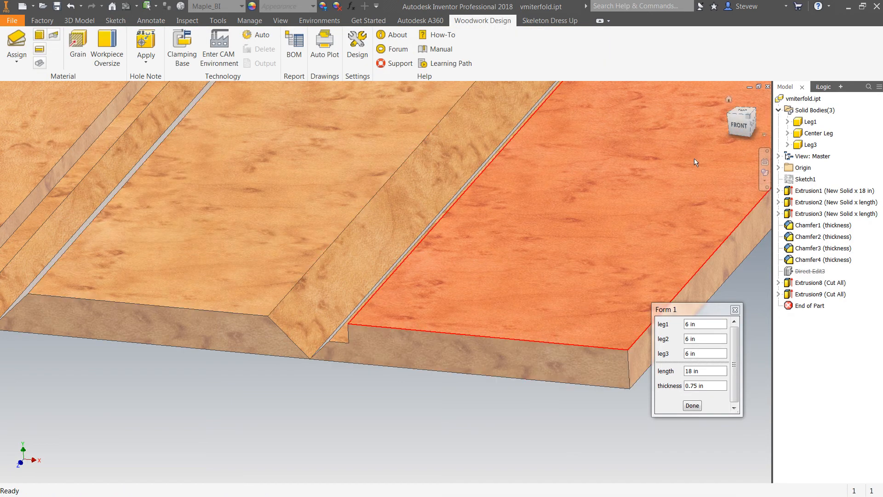
# - Start a sketch on the center board's end face and draw a 0.375 in horizontal line outward from its upper-left corner, then a vertical line down to the miter edge's midpoint
pyautogui.click(737, 127)
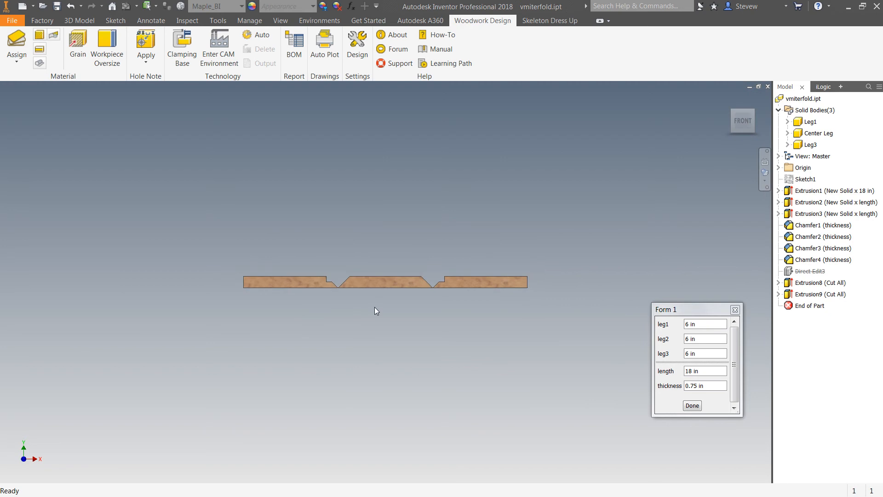
pyautogui.scroll(3, 374, 307)
pyautogui.moveTo(355, 304); pyautogui.dragTo(285, 330, button='middle')
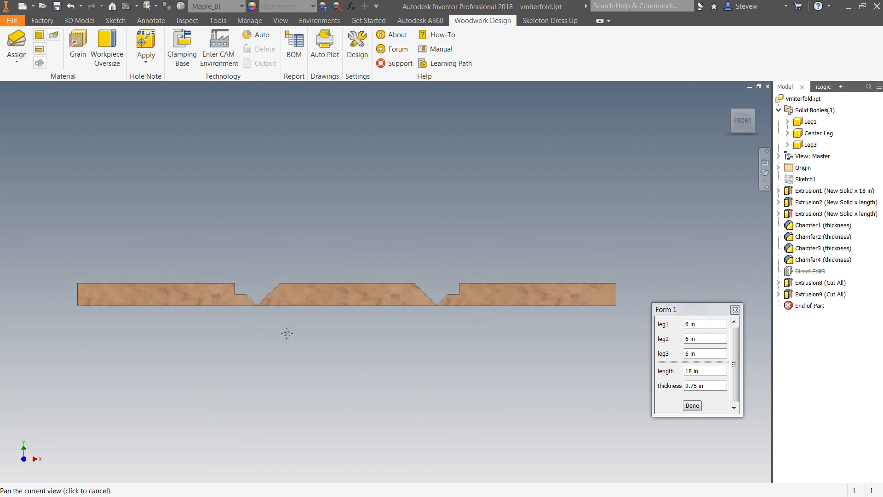
pyautogui.scroll(3, 284, 326)
pyautogui.click(321, 278)
pyautogui.click(370, 263)
pyautogui.click(59, 46)
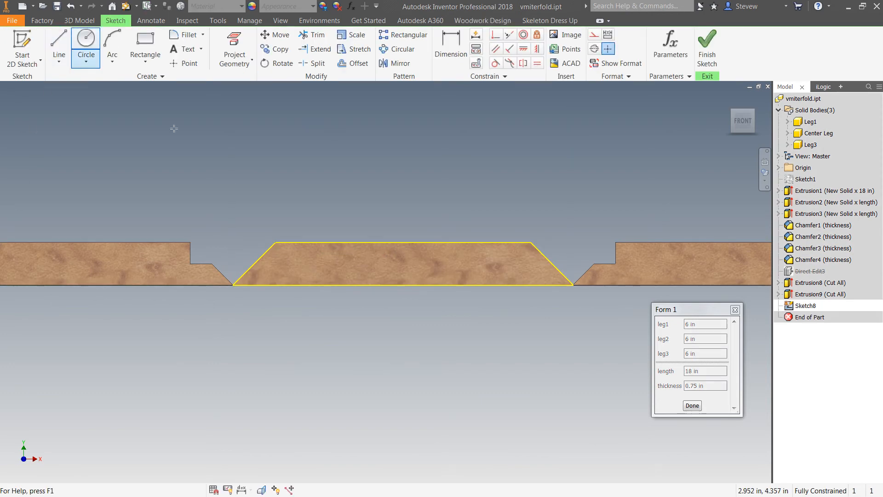
pyautogui.click(275, 243)
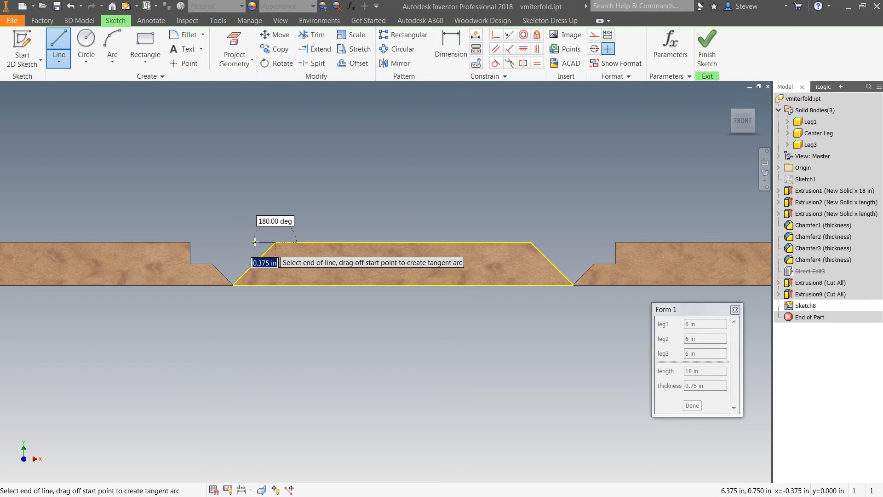
pyautogui.click(254, 241)
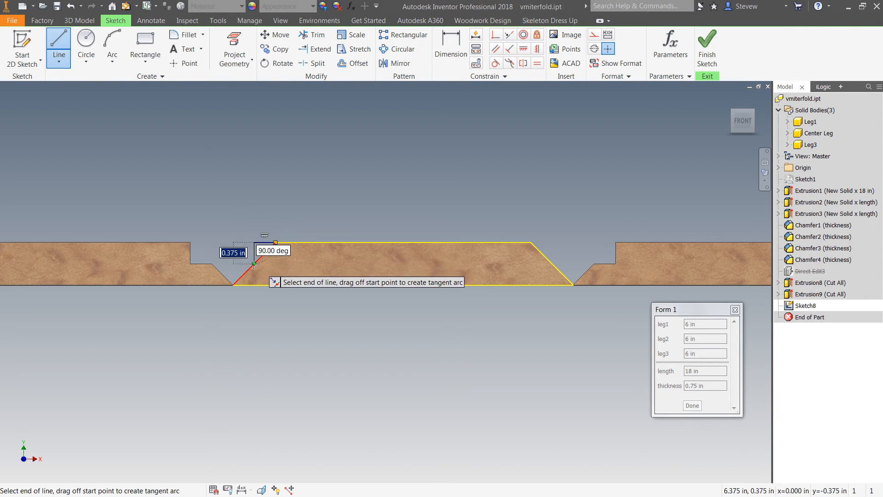
pyautogui.click(253, 265)
# - Draw the matching horizontal and vertical lines from the center board's upper-right corner down to the midpoint of its other miter edge
pyautogui.moveTo(526, 270); pyautogui.dragTo(436, 263, button='middle')
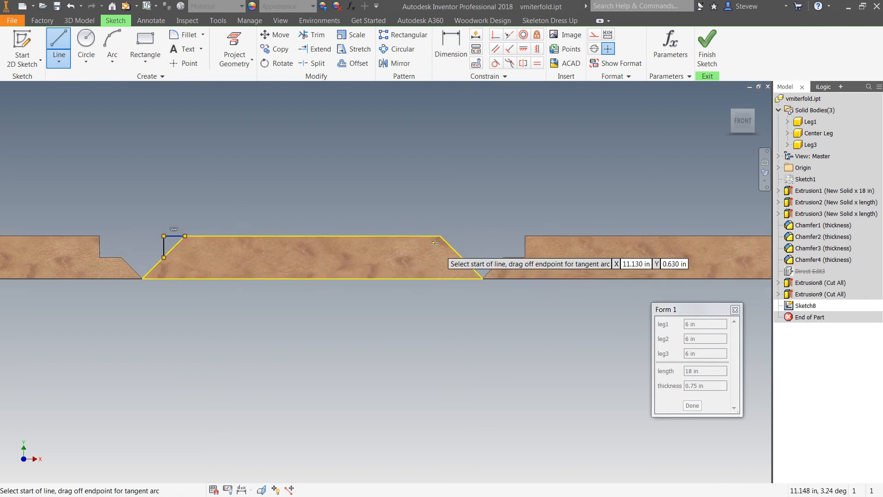
pyautogui.click(440, 236)
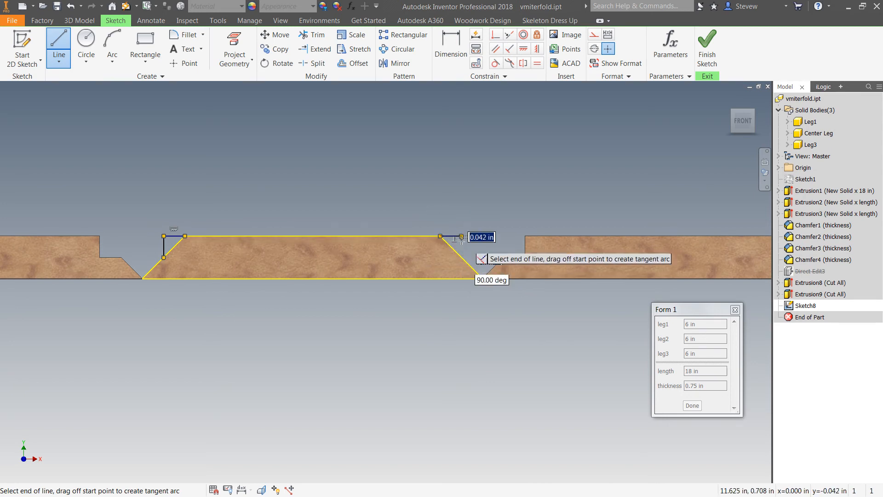
pyautogui.click(462, 257)
pyautogui.moveTo(496, 240); pyautogui.dragTo(500, 240, button='middle')
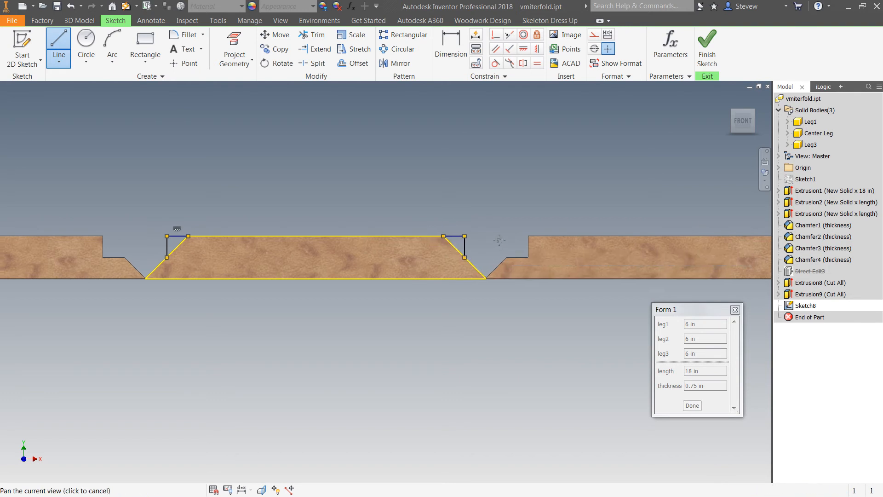
pyautogui.press('Escape')
# - Extrude both triangular profiles along the center board by the length parameter, reversing the direction and joining them to the board
pyautogui.moveTo(418, 304)
pyautogui.mouseDown(button='middle')
pyautogui.moveTo(572, 268)
pyautogui.moveTo(450, 275)
pyautogui.moveTo(546, 117)
pyautogui.moveTo(553, 88)
pyautogui.mouseUp(button='middle')
pyautogui.press('e')
pyautogui.moveTo(473, 387); pyautogui.dragTo(536, 429, button='middle')
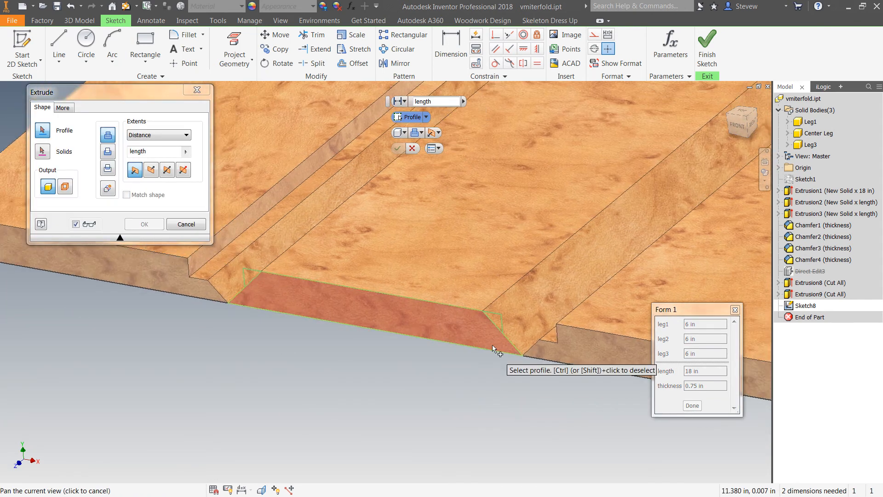
pyautogui.click(495, 318)
pyautogui.click(250, 279)
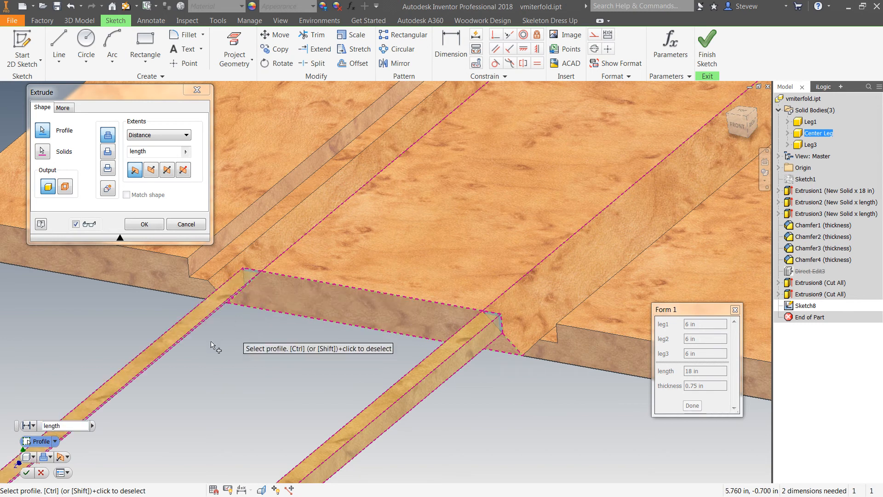
pyautogui.click(151, 169)
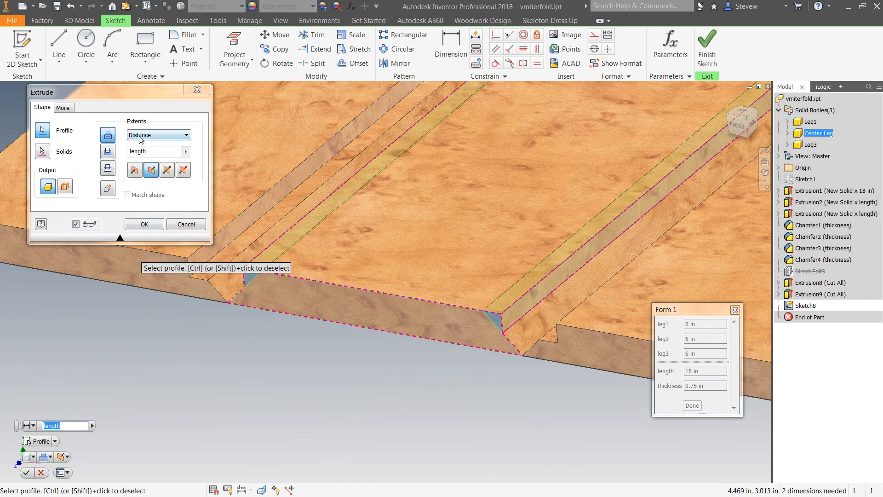
pyautogui.click(134, 156)
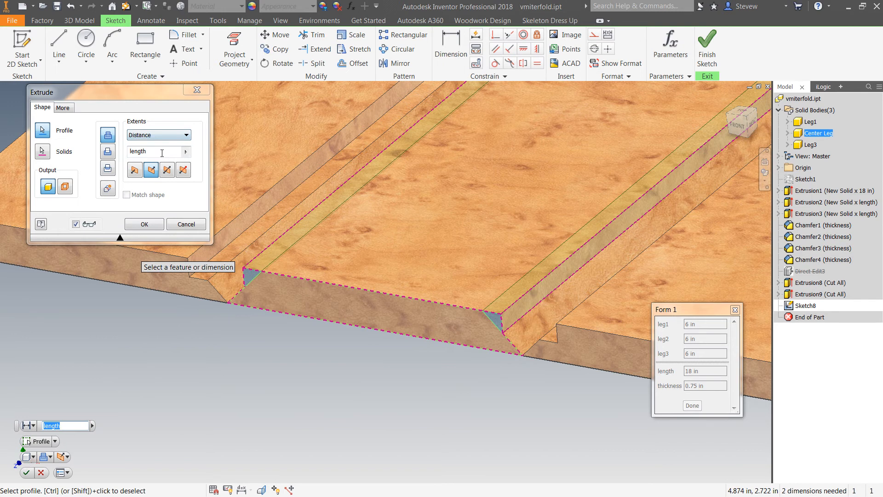
pyautogui.click(141, 226)
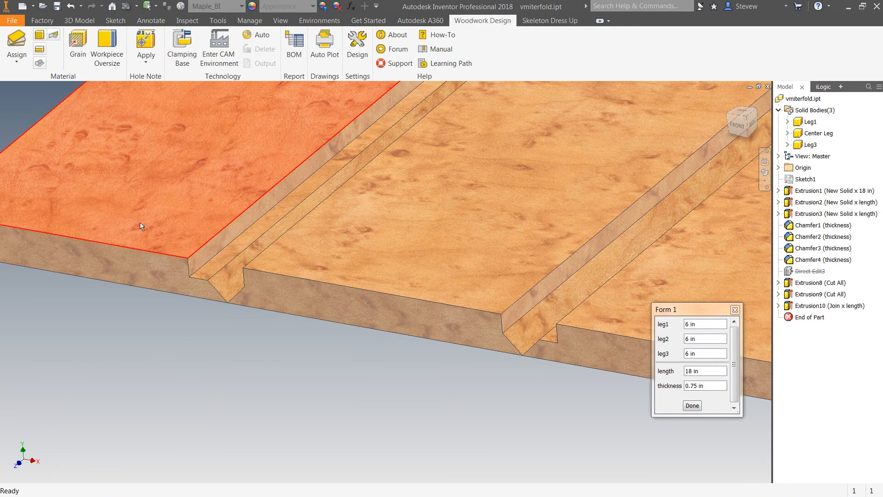
# - Unsuppress the Direct Edit fold feature and accept it despite the reported feature problems
pyautogui.scroll(3, 278, 366)
pyautogui.moveTo(493, 316); pyautogui.dragTo(477, 283, button='middle')
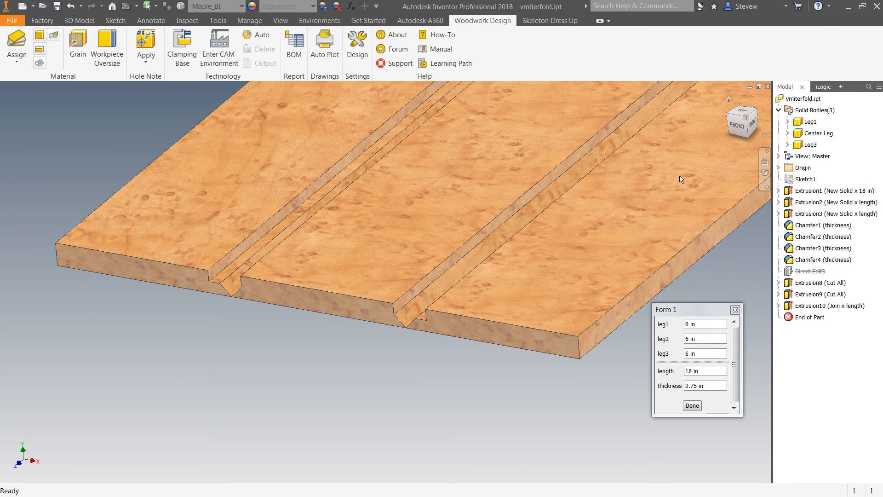
pyautogui.click(728, 127)
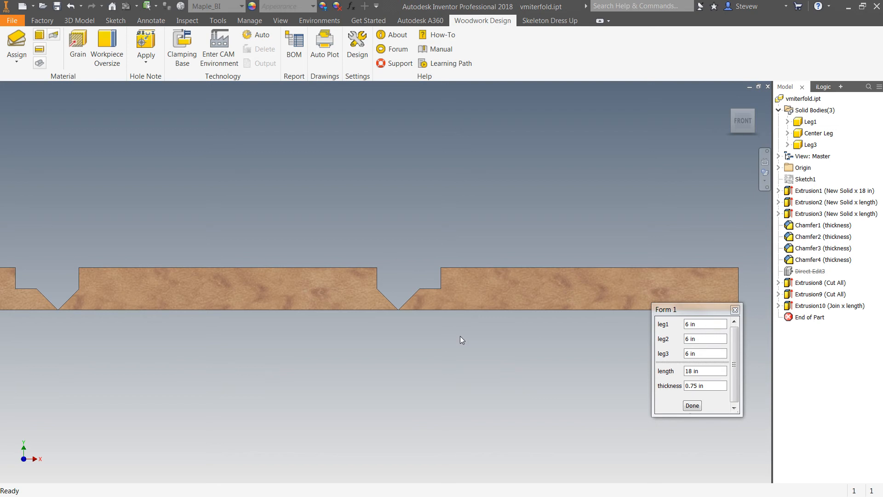
pyautogui.press('Home')
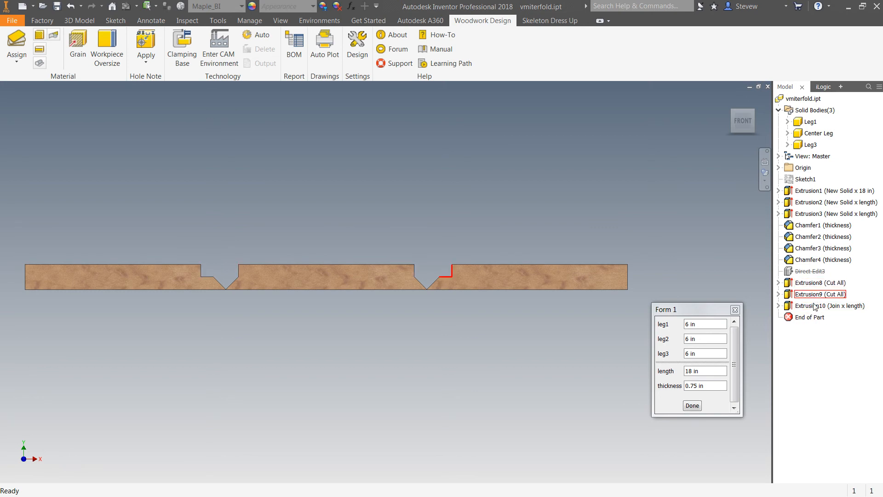
pyautogui.rightClick(809, 272)
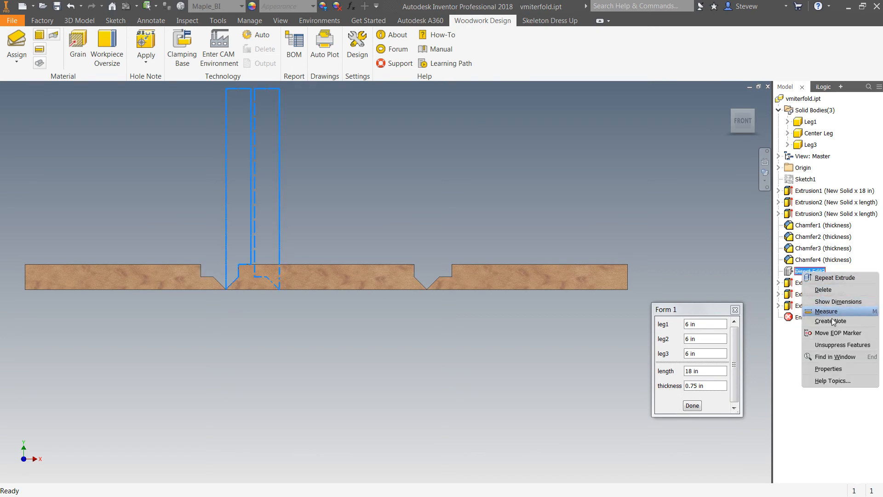
pyautogui.click(835, 344)
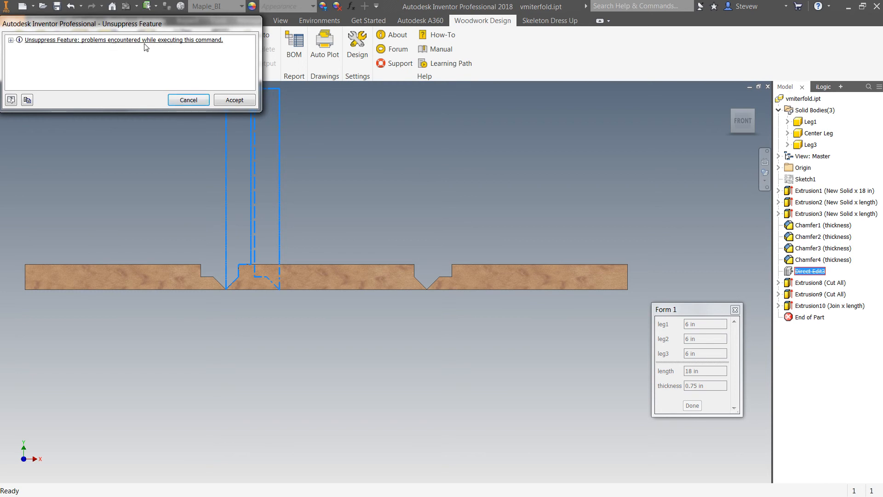
pyautogui.click(227, 100)
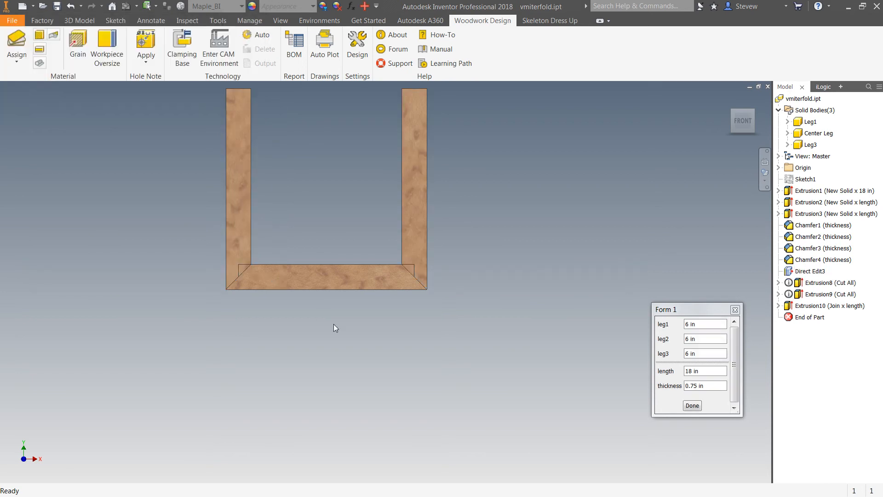
# - Reorder the two cut extrusions above the Direct Edit in the feature history, and suppress the Direct Edit to flatten the boards
pyautogui.scroll(-6, 408, 275)
pyautogui.moveTo(407, 272); pyautogui.dragTo(504, 294, button='middle')
pyautogui.scroll(6, 431, 306)
pyautogui.keyDown('shift'); pyautogui.moveTo(368, 276); pyautogui.dragTo(341, 360, button='middle'); pyautogui.keyUp('shift')
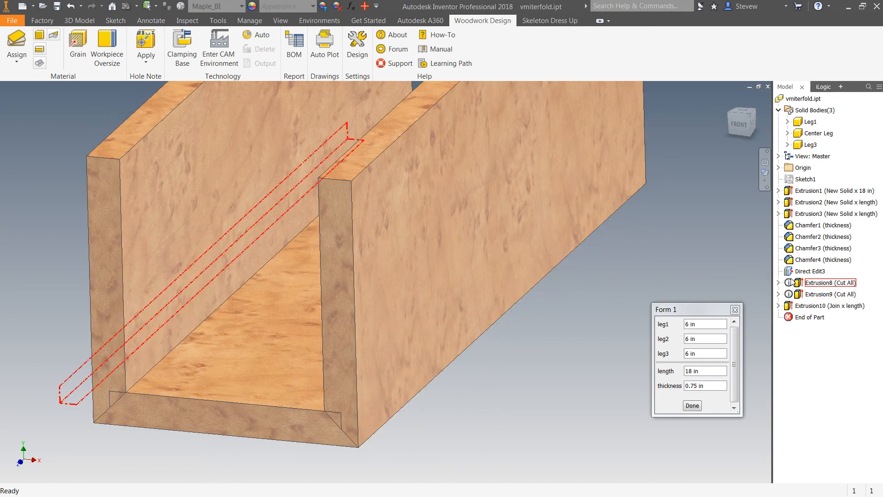
pyautogui.moveTo(634, 384); pyautogui.dragTo(651, 364, button='middle')
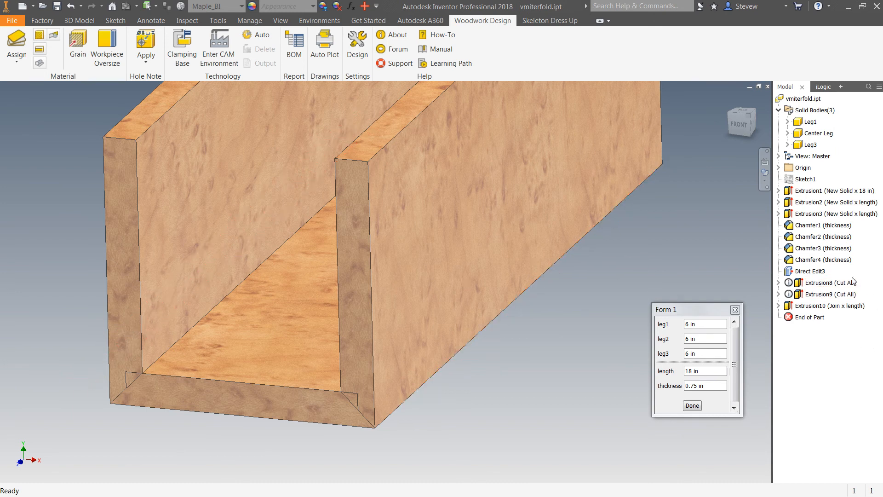
pyautogui.click(820, 285)
pyautogui.moveTo(820, 288); pyautogui.dragTo(823, 278)
pyautogui.click(823, 296)
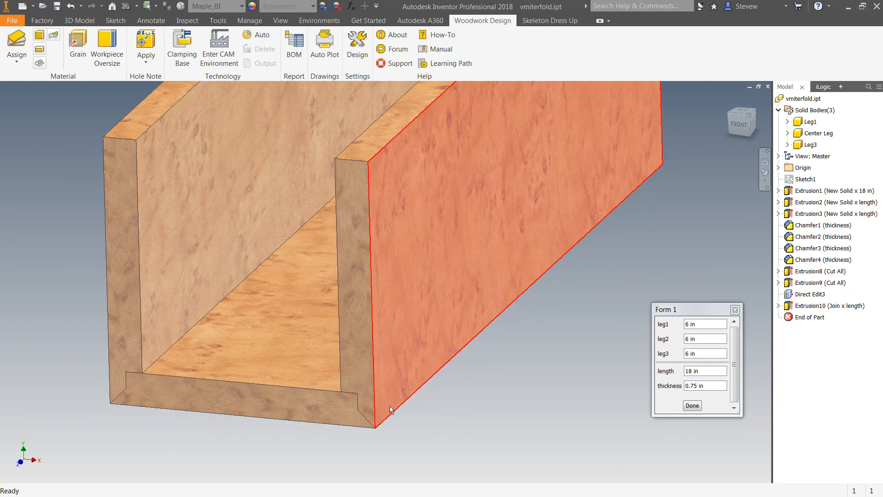
pyautogui.scroll(3, 426, 420)
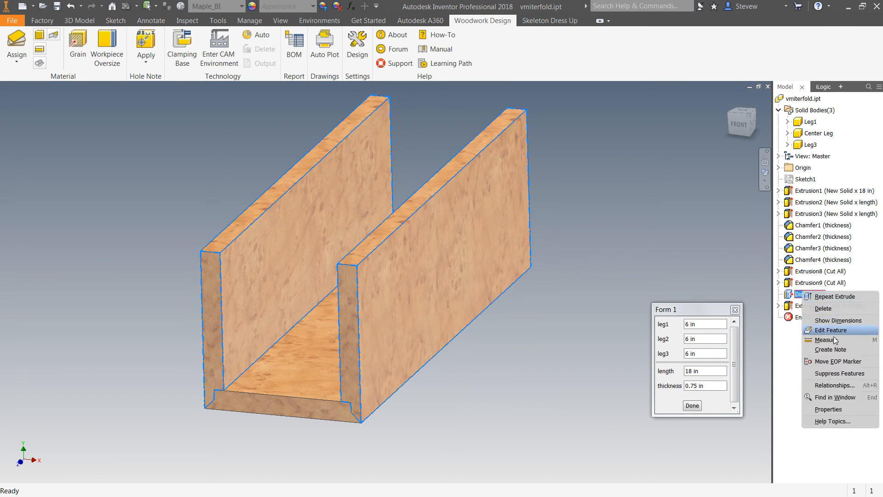
pyautogui.click(833, 376)
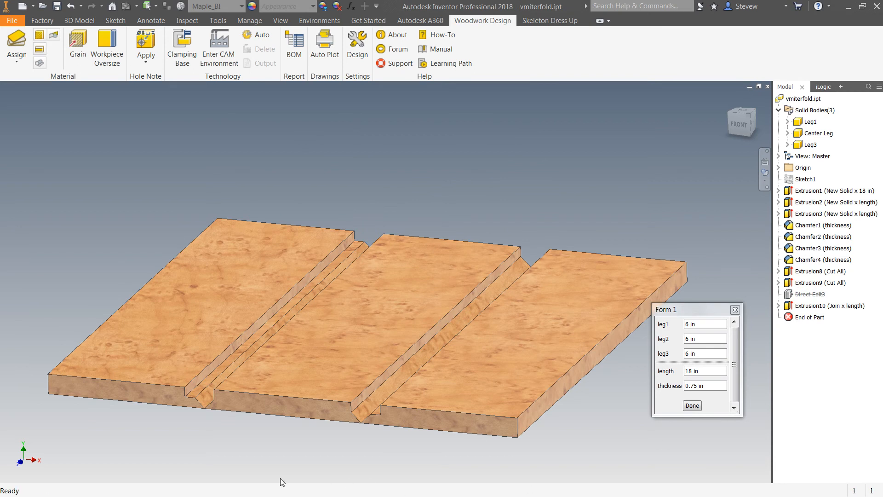
# - Try the Fine Textured - Black appearance on the part and undo it
pyautogui.click(308, 401)
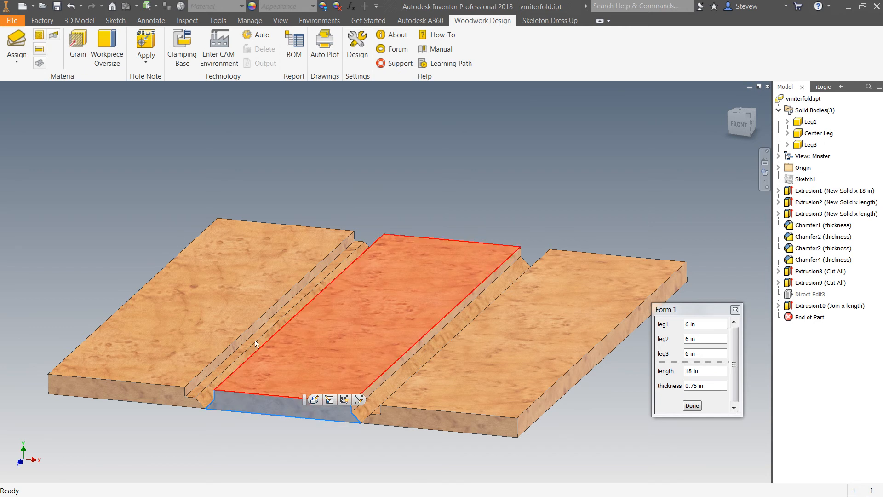
pyautogui.click(251, 6)
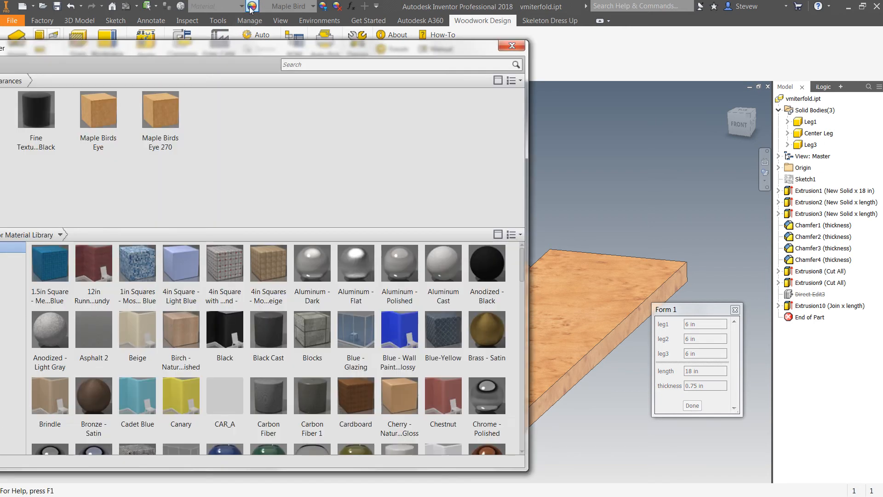
pyautogui.click(511, 46)
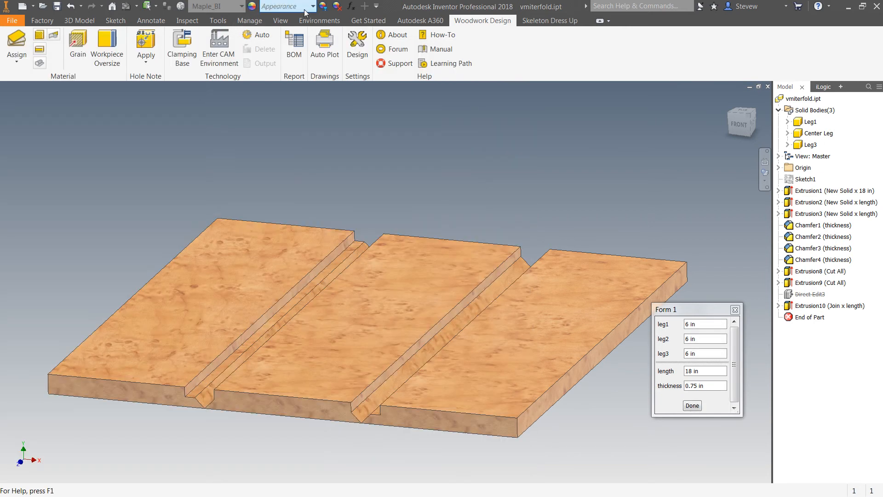
pyautogui.click(312, 7)
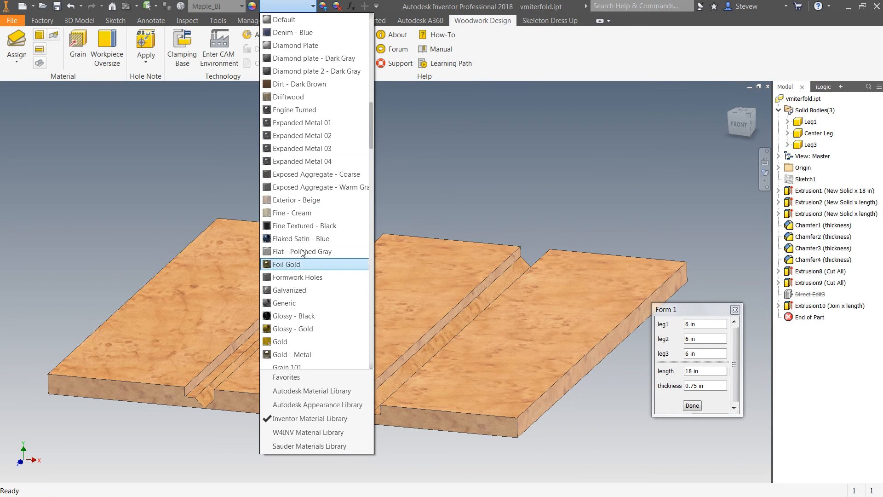
pyautogui.click(297, 228)
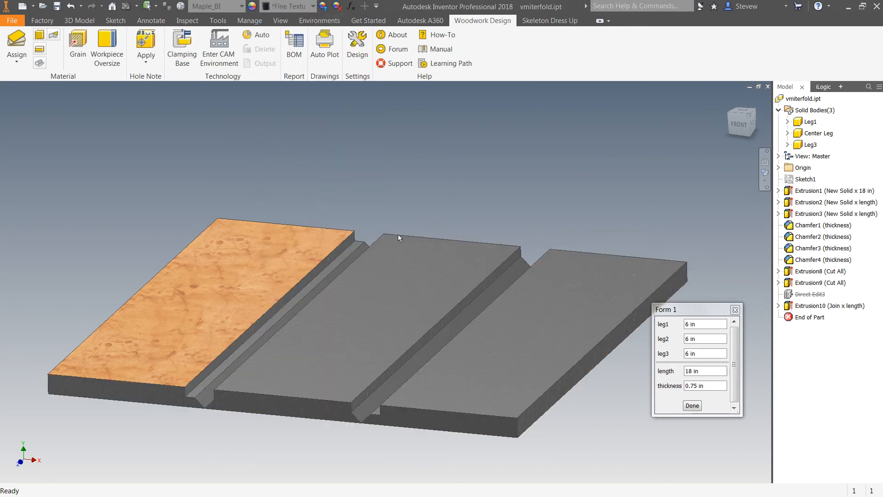
pyautogui.hotkey('ctrl', 'z')
# - Apply a speckled black appearance to the center board's front end face only, and unsuppress the Direct Edit to fold the boards
pyautogui.click(309, 410)
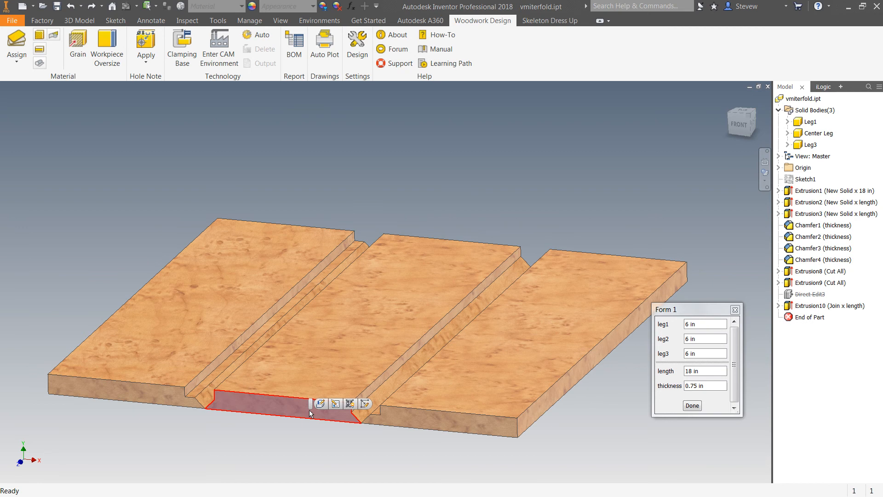
pyautogui.click(289, 8)
pyautogui.click(294, 83)
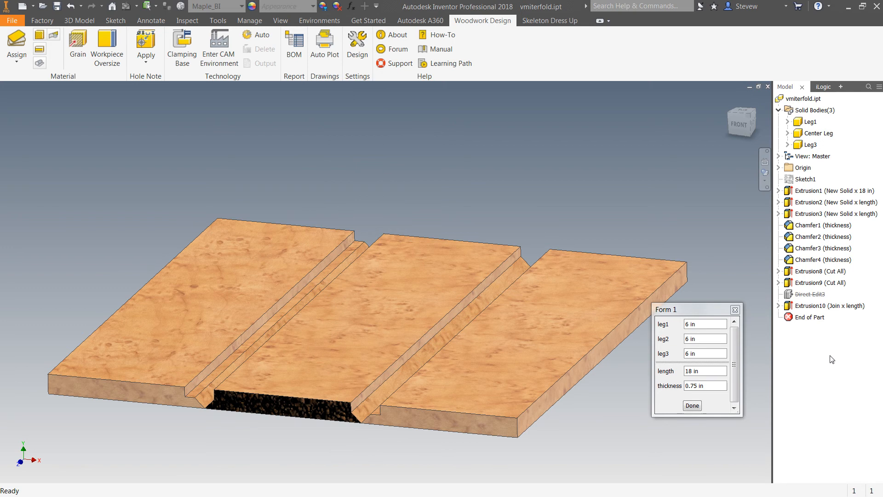
pyautogui.rightClick(803, 294)
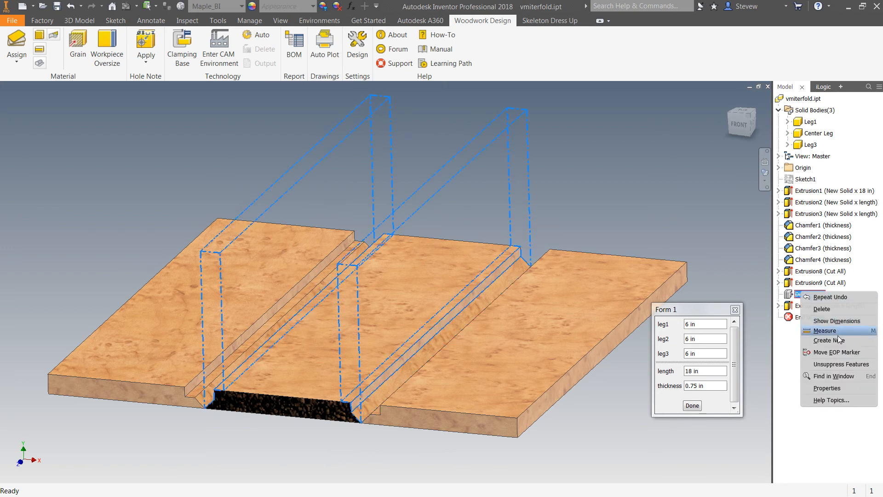
pyautogui.click(835, 363)
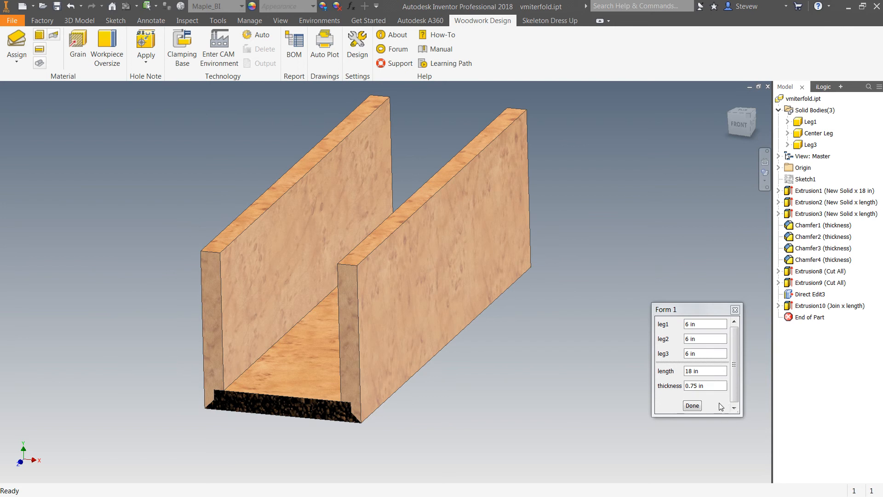
# - Set leg2 to 2 in in the parameter form
pyautogui.click(710, 340)
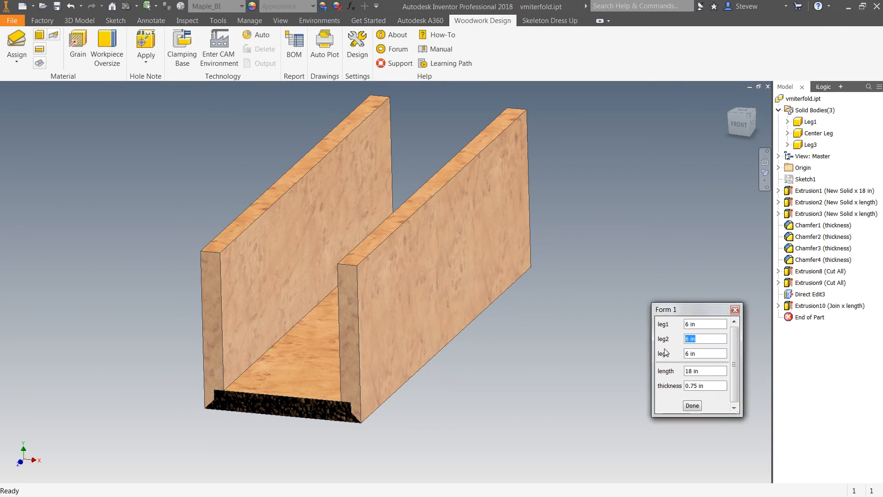
pyautogui.write('2')
pyautogui.press('Tab')
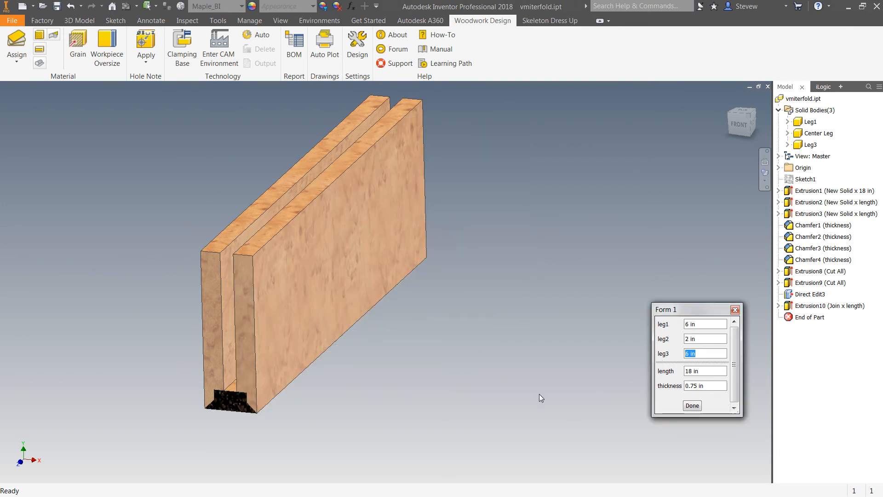
# - Examine the narrowed folded part and the fit of its lock-miter joints from several angles
pyautogui.scroll(-8, 240, 400)
pyautogui.moveTo(240, 400); pyautogui.dragTo(243, 402, button='middle')
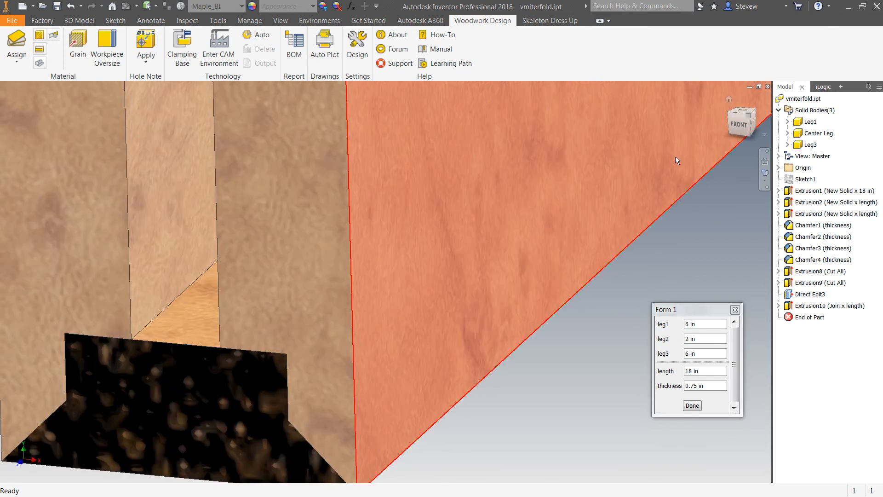
pyautogui.click(729, 100)
pyautogui.moveTo(517, 306); pyautogui.dragTo(520, 248, button='middle')
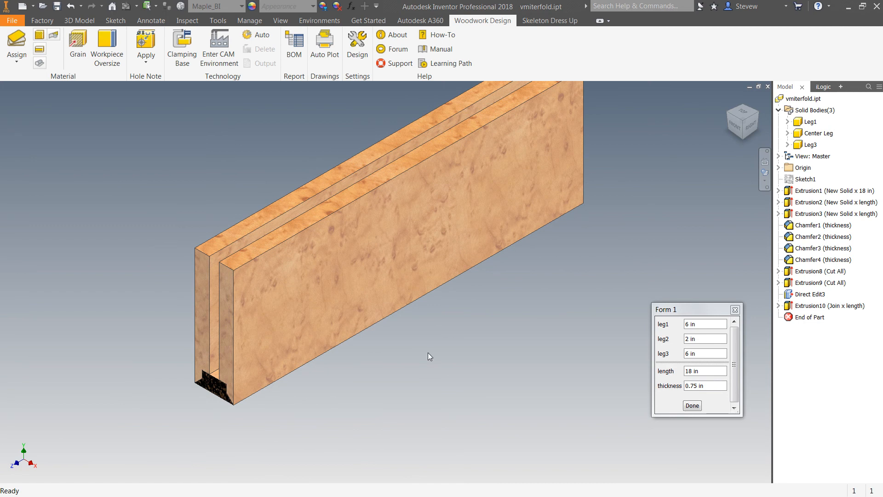
pyautogui.press('F4')
pyautogui.moveTo(431, 356); pyautogui.dragTo(382, 244)
pyautogui.press('Escape')
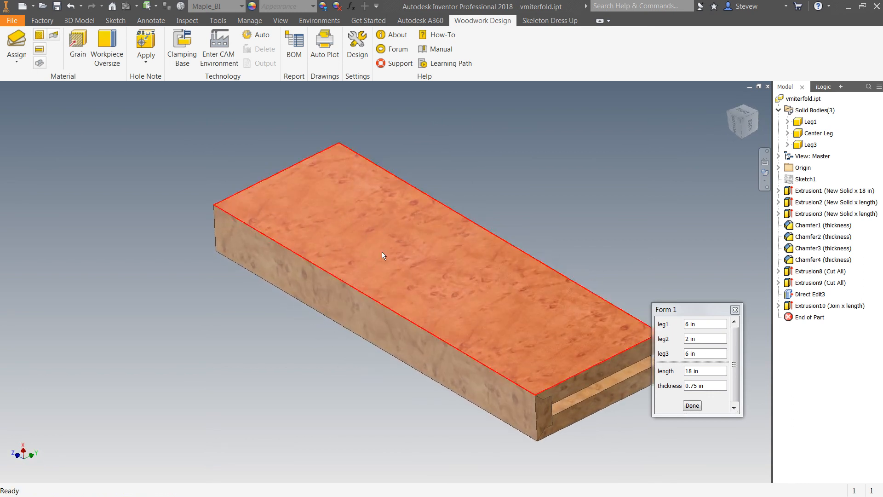
pyautogui.moveTo(539, 384); pyautogui.dragTo(482, 372, button='middle')
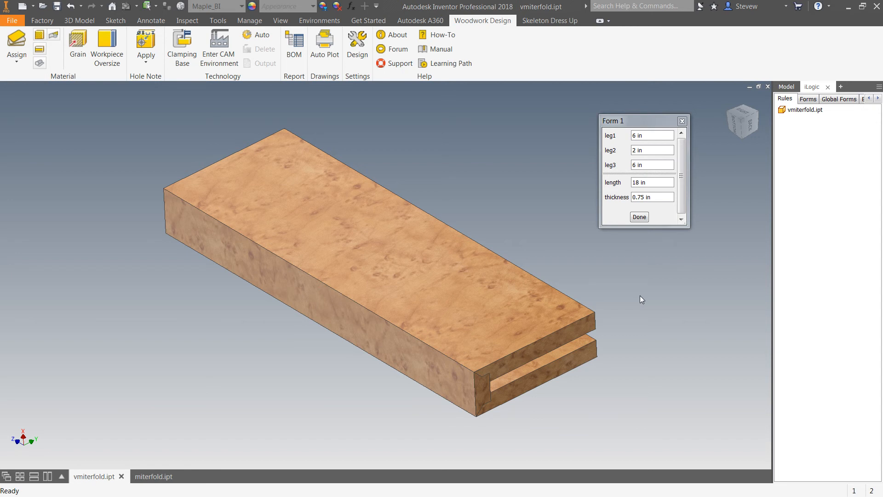
# - Rename the Direct Edit feature as layout
pyautogui.click(785, 87)
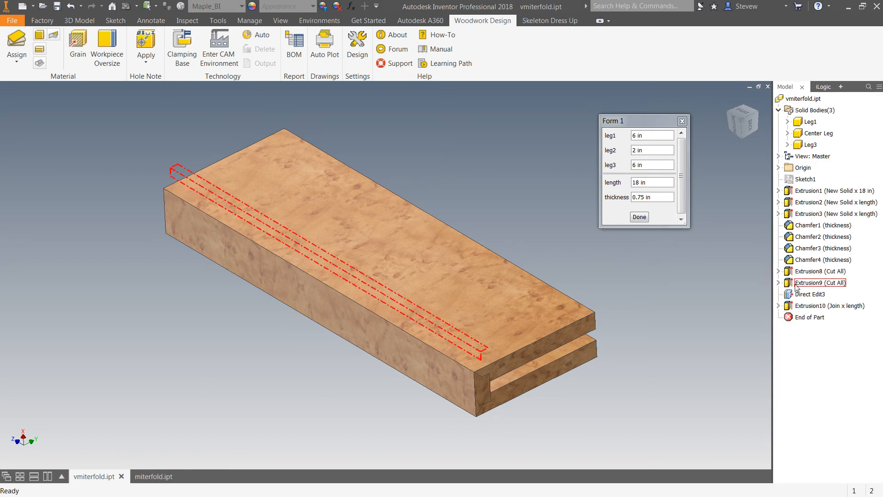
pyautogui.click(822, 296)
pyautogui.click(822, 296)
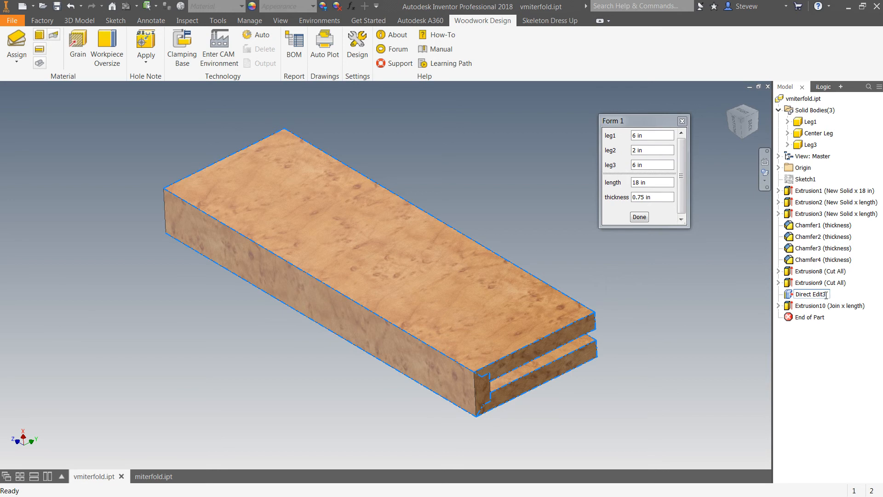
pyautogui.moveTo(798, 295); pyautogui.dragTo(824, 295)
pyautogui.write('D')
pyautogui.press('BackSpace')
pyautogui.write('layout')
pyautogui.press('Return')
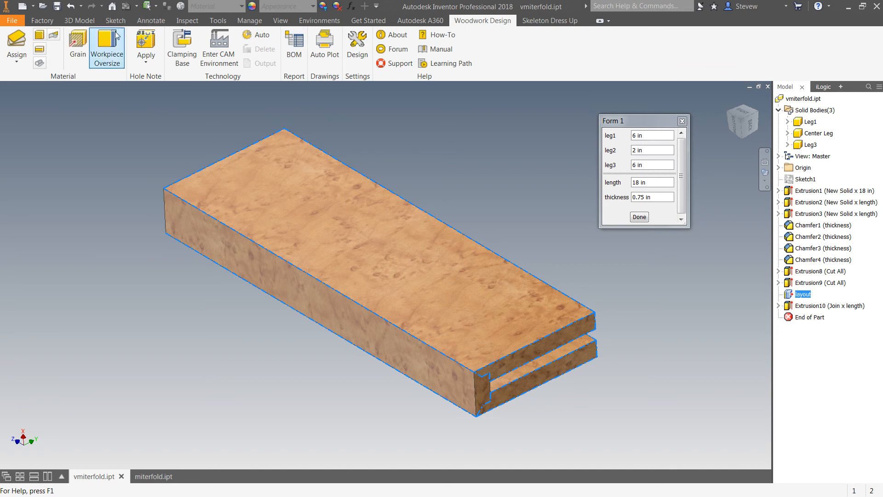
# - Mark thickness, leg1, leg2, leg3 and length as key parameters in the enlarged Parameters dialog
pyautogui.click(79, 20)
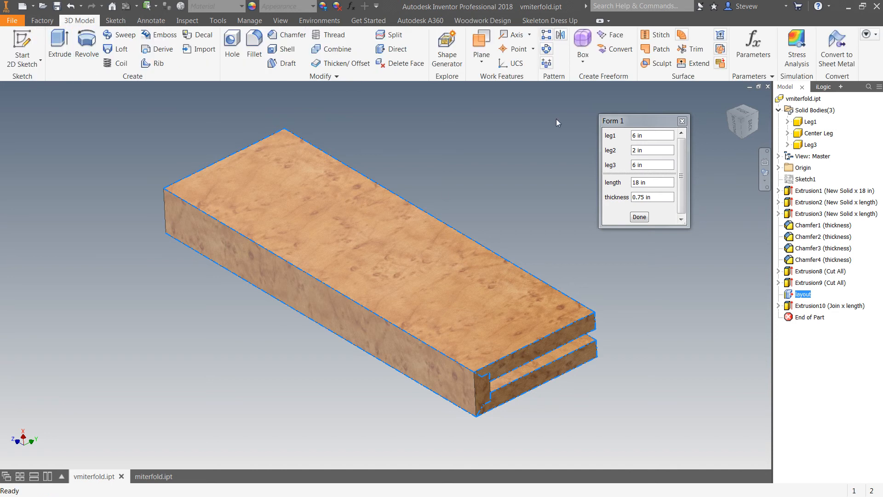
pyautogui.click(752, 46)
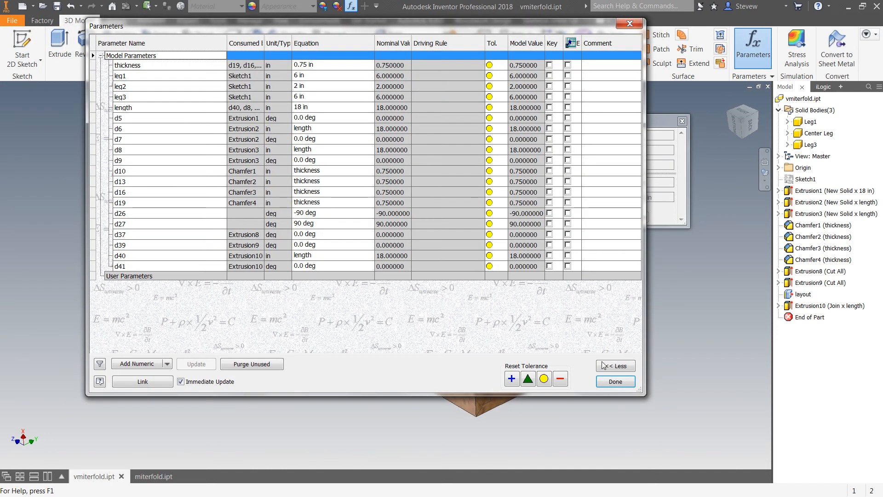
pyautogui.moveTo(640, 390); pyautogui.dragTo(767, 453)
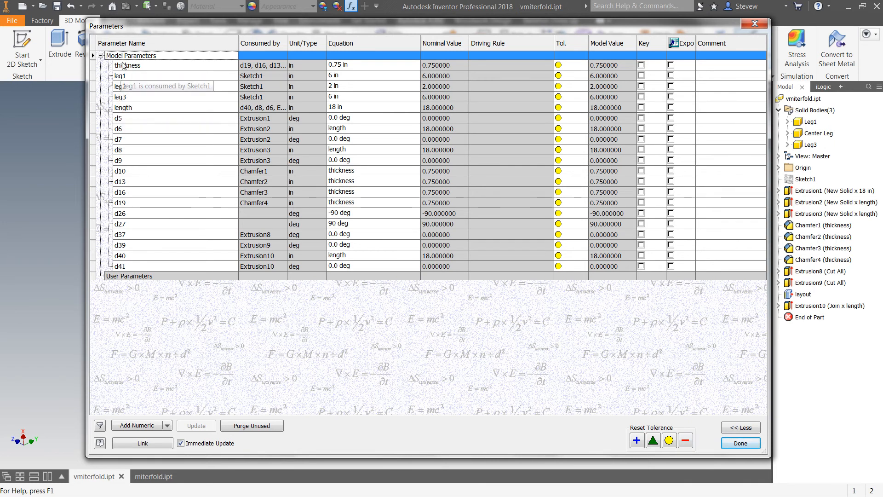
pyautogui.click(641, 66)
pyautogui.click(641, 76)
pyautogui.click(641, 87)
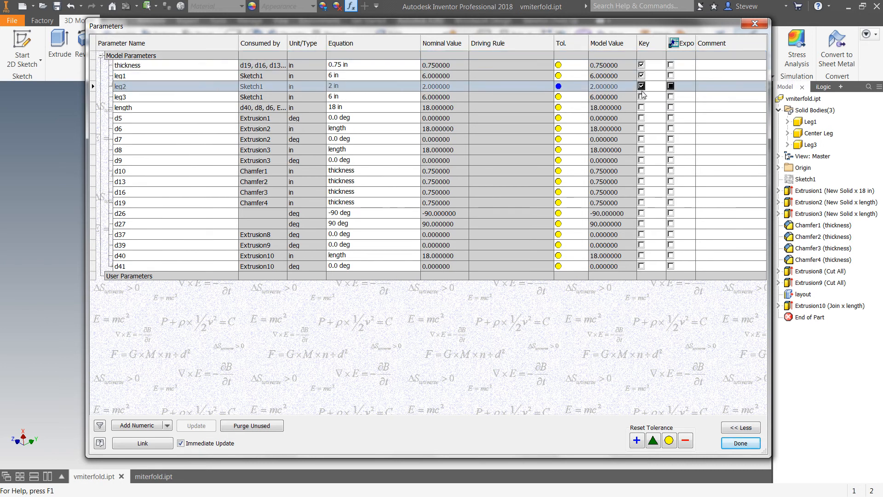
pyautogui.click(641, 97)
pyautogui.click(641, 107)
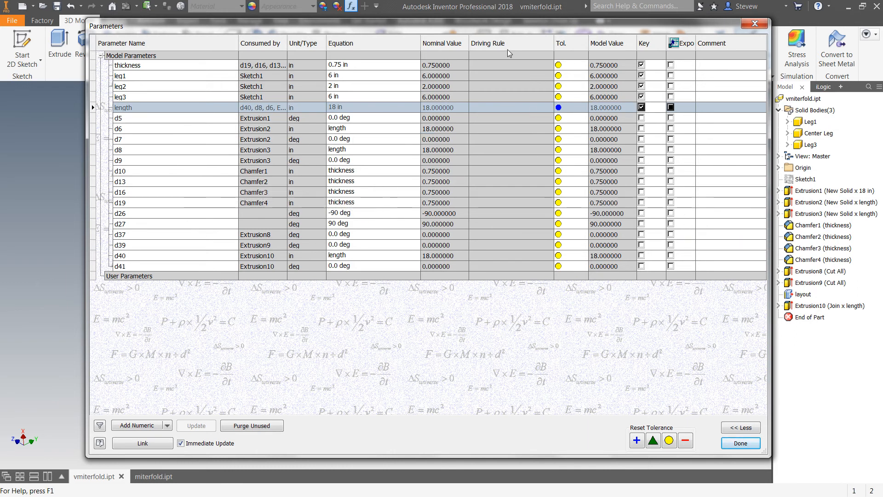
# - Add a text user parameter named pattern with the value fold
pyautogui.click(168, 426)
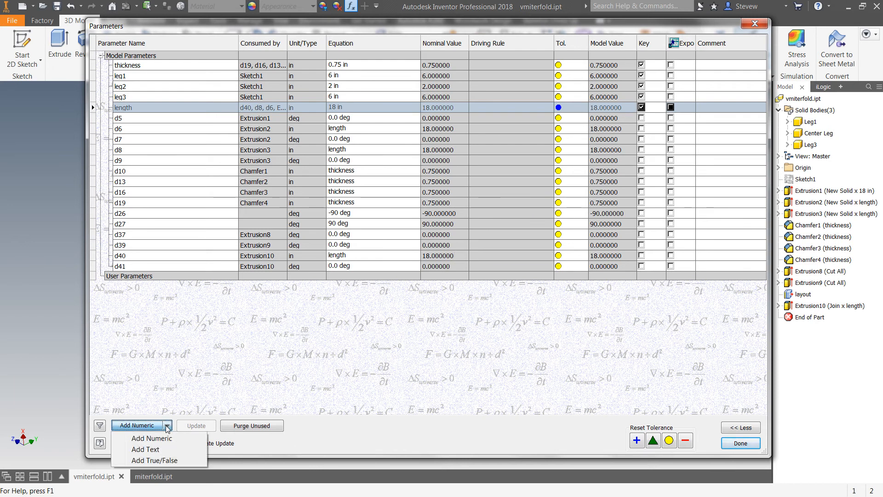
pyautogui.click(158, 452)
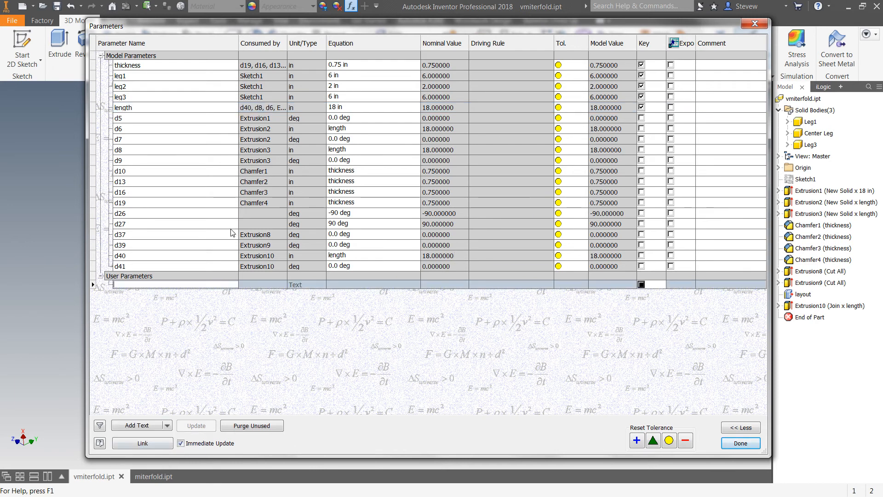
pyautogui.write('pattern')
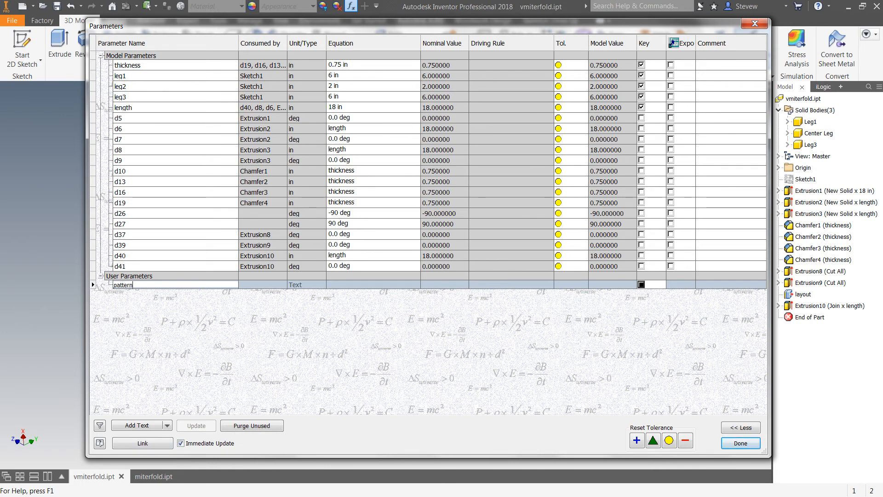
pyautogui.click(343, 284)
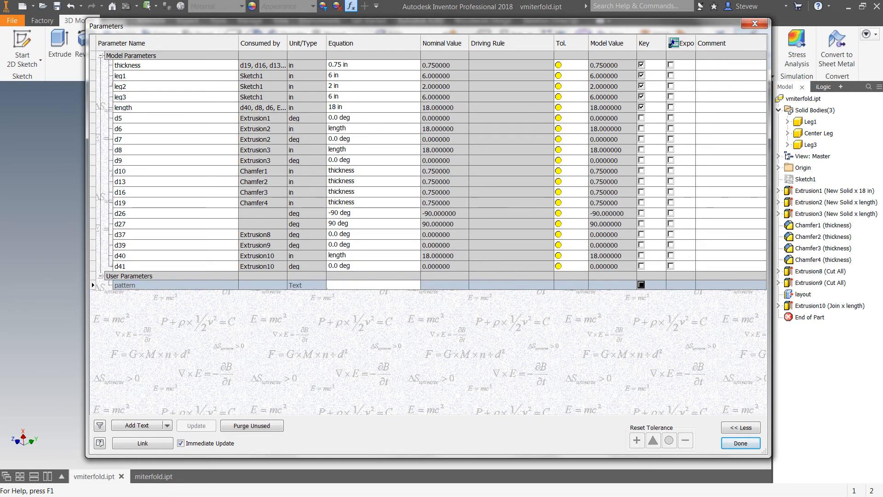
pyautogui.write('fold')
pyautogui.press('Return')
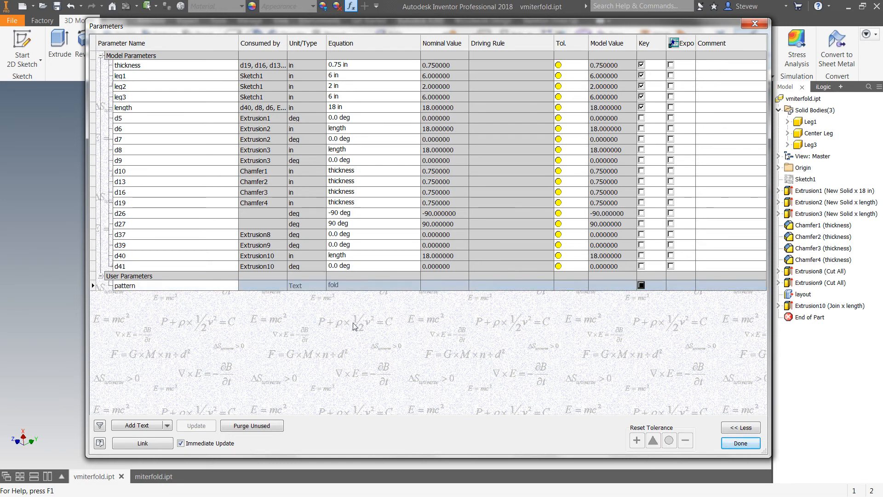
# - Make the pattern parameter multi-value and add unfold to its value list
pyautogui.rightClick(195, 286)
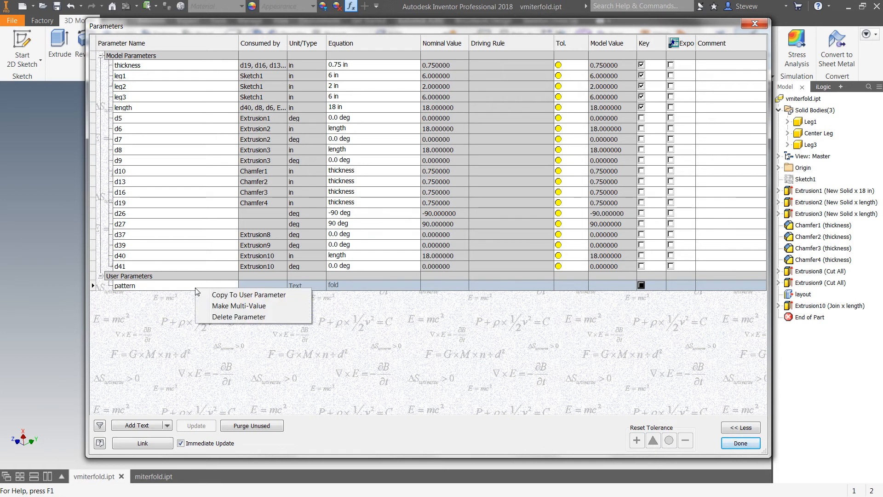
pyautogui.click(227, 307)
pyautogui.click(376, 189)
pyautogui.write('unfol')
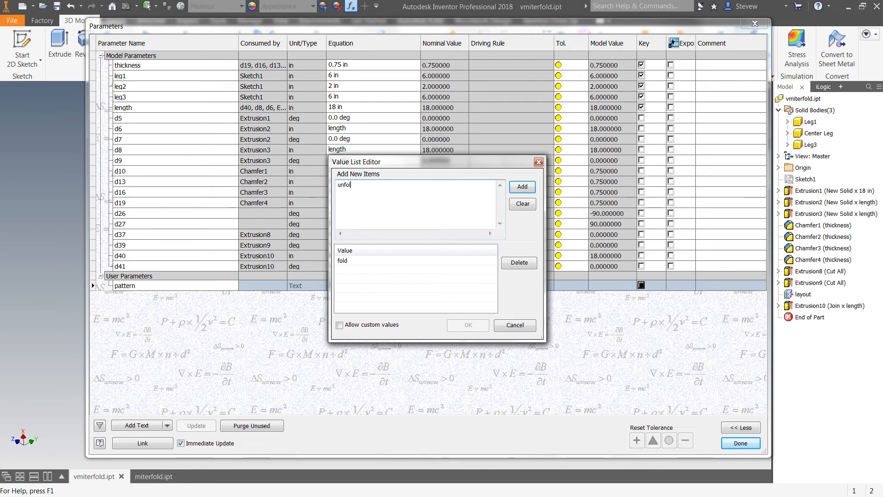
pyautogui.write('d')
pyautogui.click(515, 187)
pyautogui.click(468, 325)
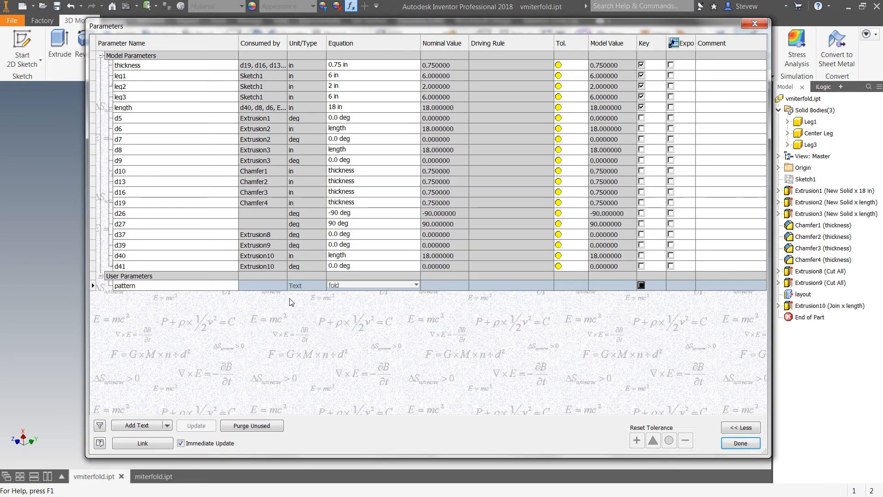
# - Check the value choices of pattern, mark it as a key parameter and close the Parameters dialog
pyautogui.click(416, 286)
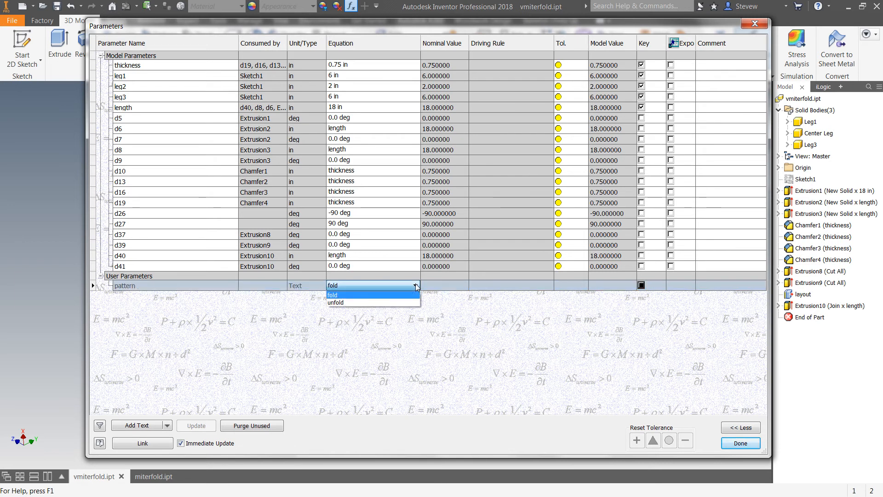
pyautogui.click(387, 346)
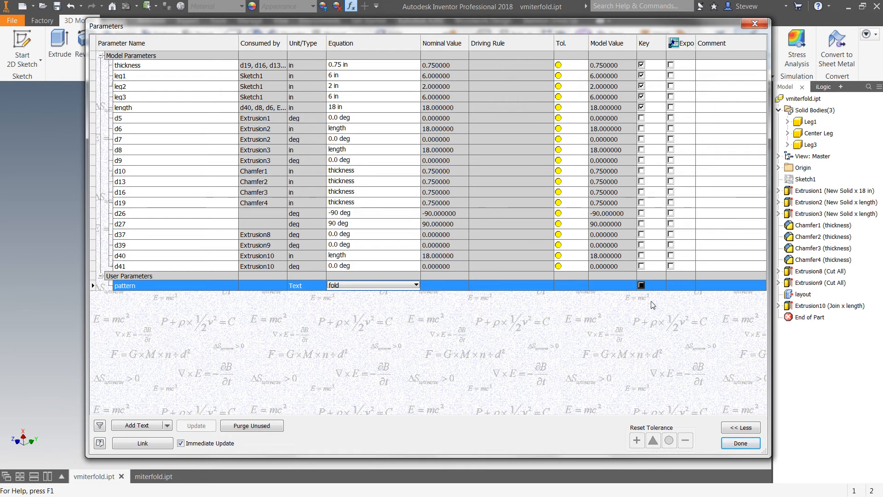
pyautogui.click(641, 285)
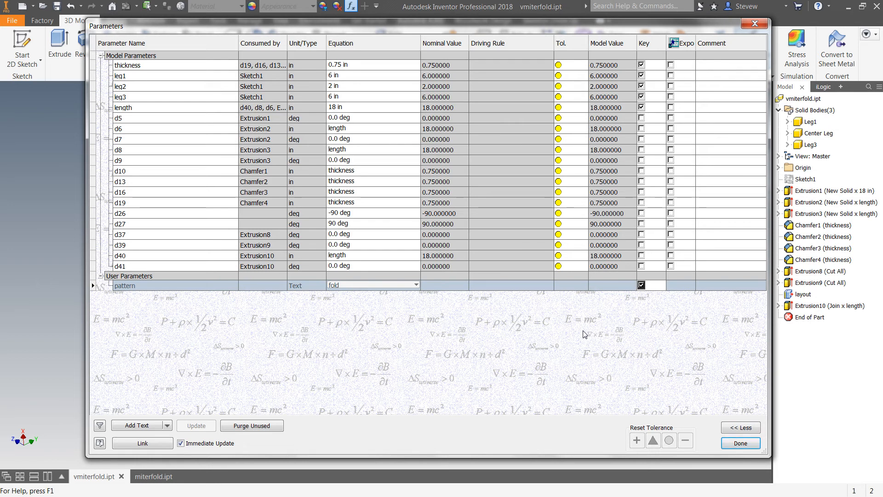
pyautogui.click(737, 445)
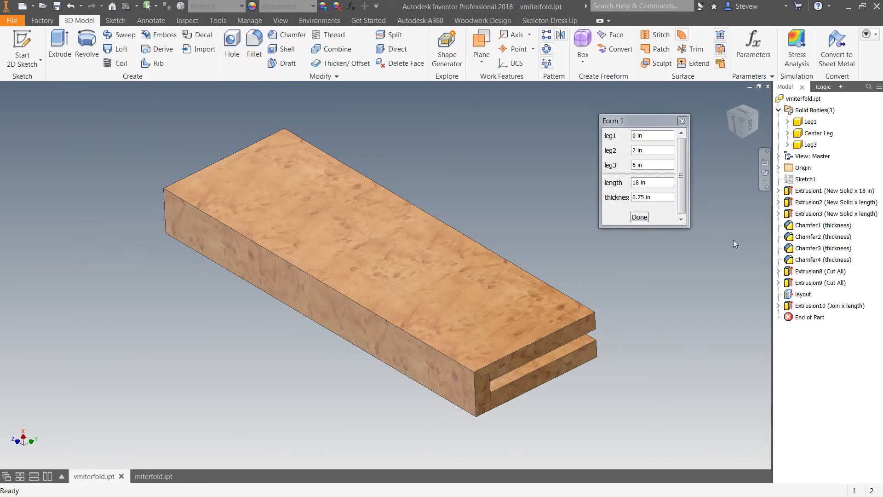
# - Edit the iLogic Form 1 to add the pattern parameter below thickness, with a splitter between them
pyautogui.click(823, 87)
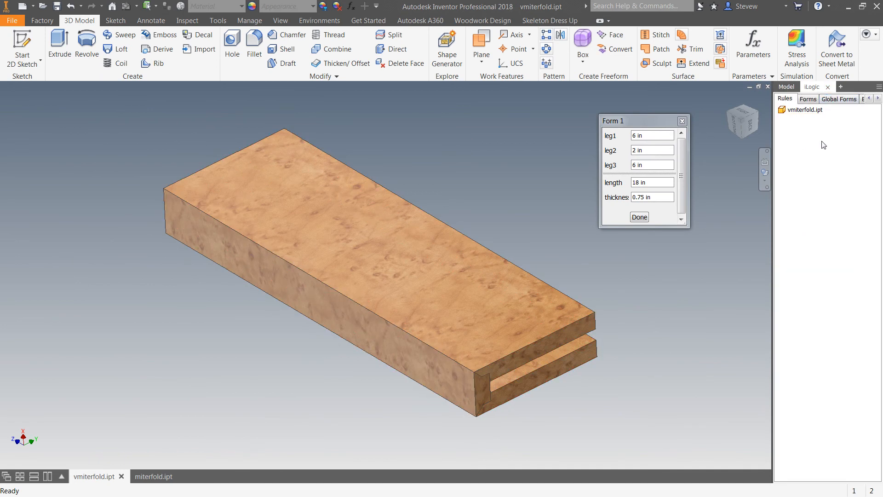
pyautogui.click(813, 100)
pyautogui.rightClick(814, 115)
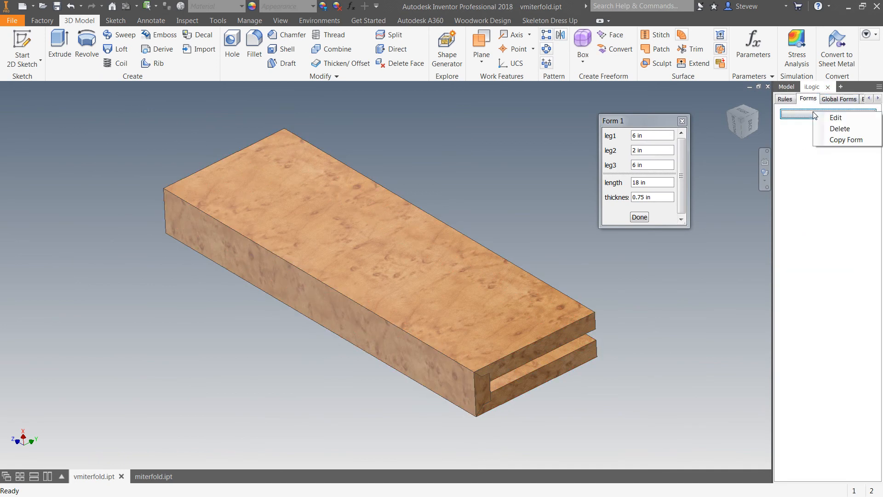
pyautogui.click(835, 118)
pyautogui.moveTo(75, 191); pyautogui.dragTo(196, 186)
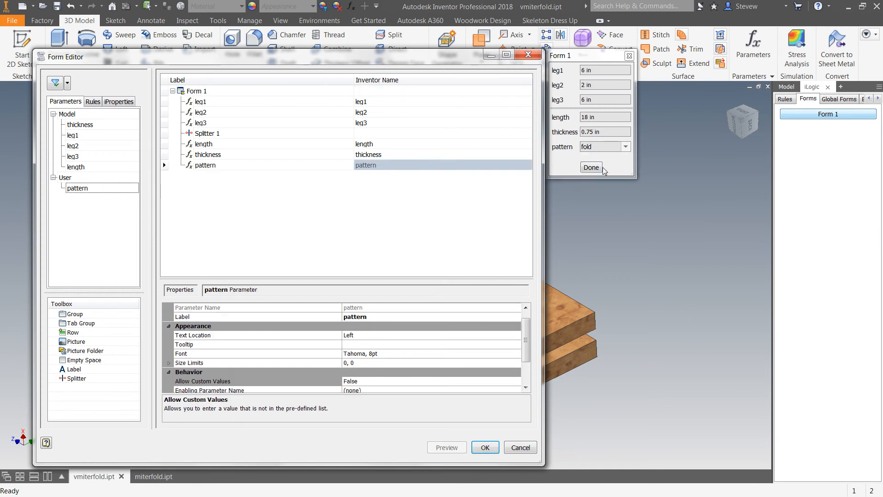
pyautogui.moveTo(78, 378); pyautogui.dragTo(219, 159)
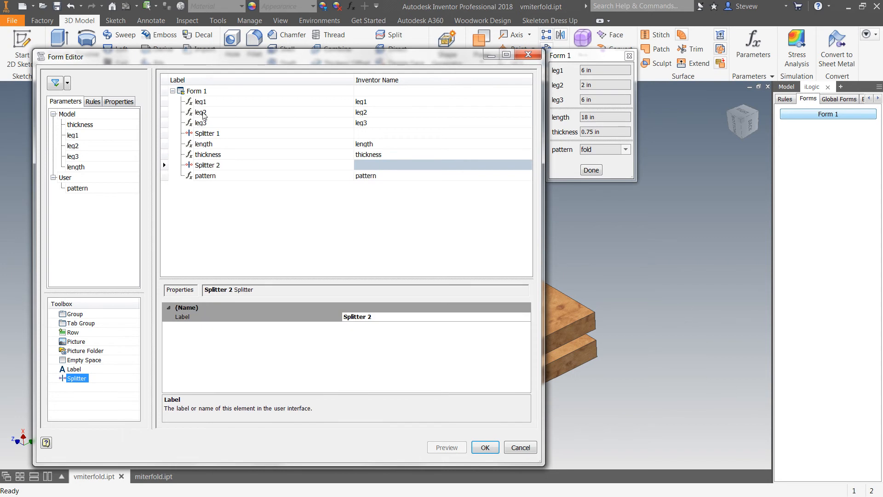
# - Rename the form as Miter Folding and save the form changes
pyautogui.doubleClick(196, 90)
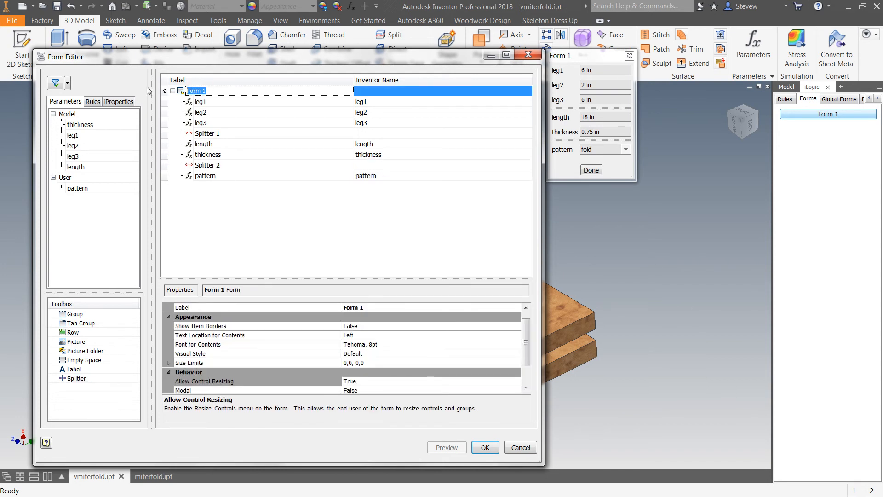
pyautogui.write('Miter Folding')
pyautogui.press('Return')
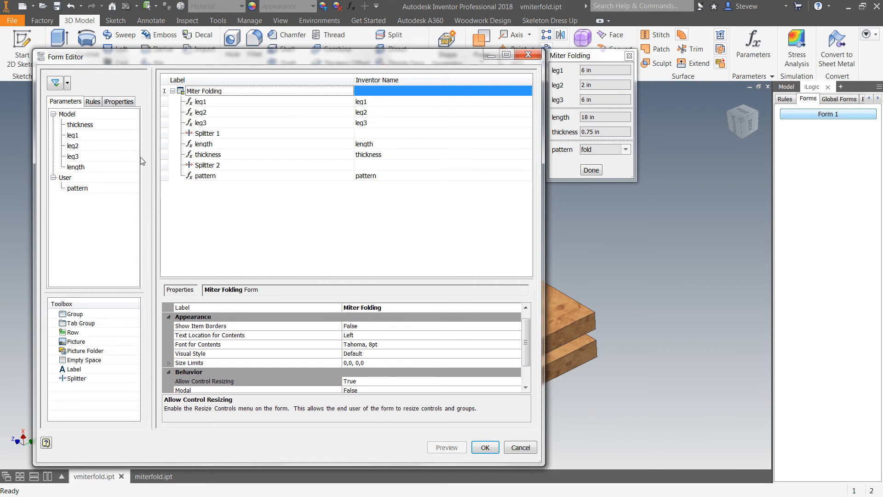
pyautogui.click(484, 448)
# - Open the Miter Folding form, try pattern as unfold and back as fold, and move the form clear of the model
pyautogui.click(827, 115)
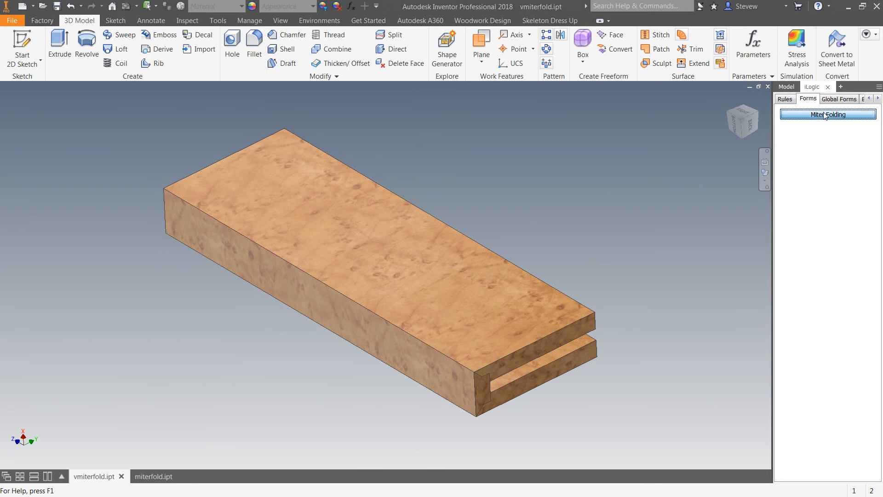
pyautogui.moveTo(456, 187); pyautogui.dragTo(763, 167)
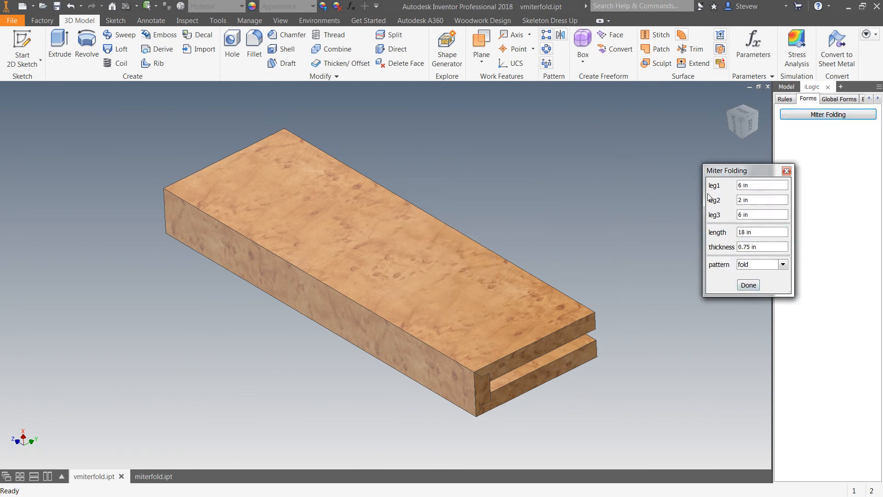
pyautogui.click(782, 264)
pyautogui.click(773, 283)
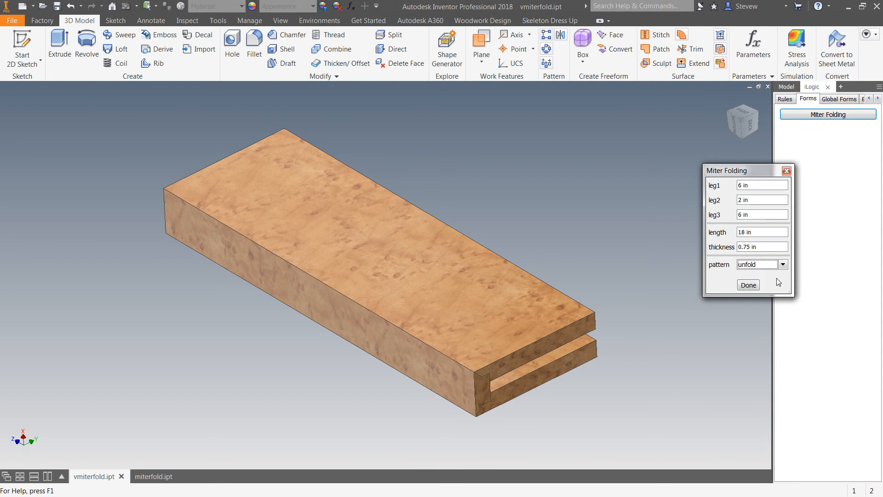
pyautogui.click(782, 265)
pyautogui.click(780, 275)
pyautogui.moveTo(767, 177); pyautogui.dragTo(807, 226)
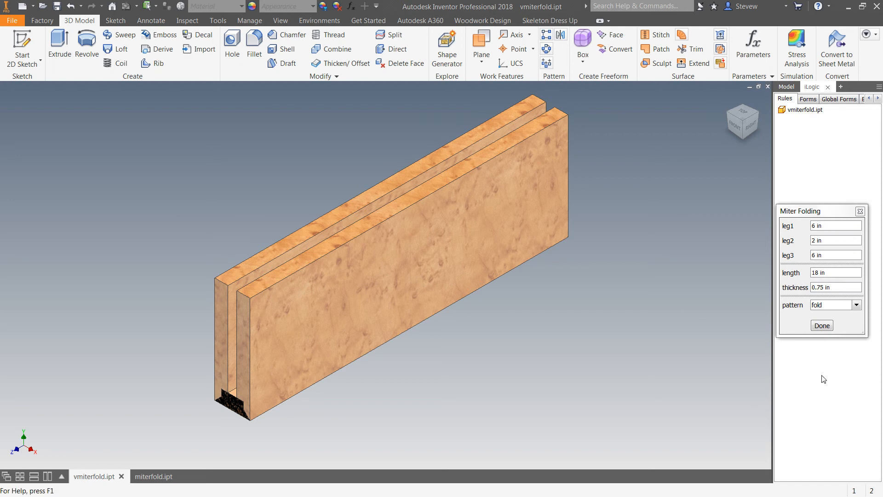
# - Create a new iLogic rule named Miterfold in the part
pyautogui.rightClick(812, 133)
pyautogui.click(814, 135)
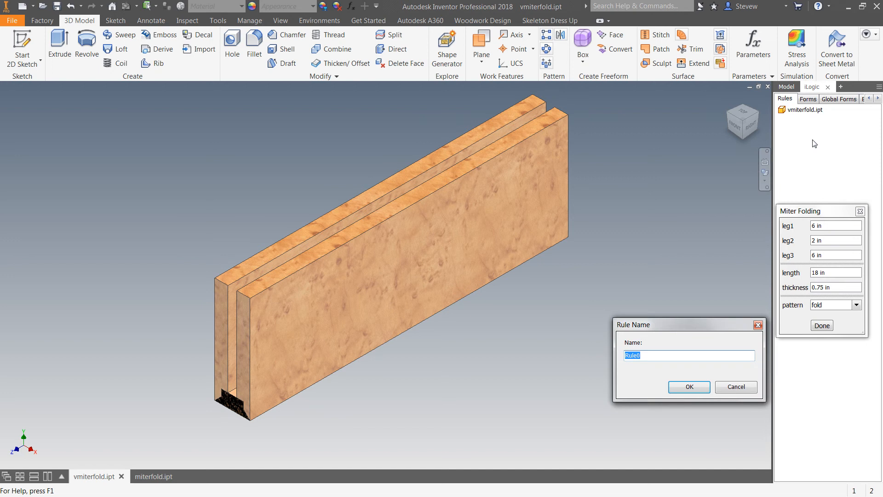
pyautogui.write('Miterfold')
pyautogui.click(698, 388)
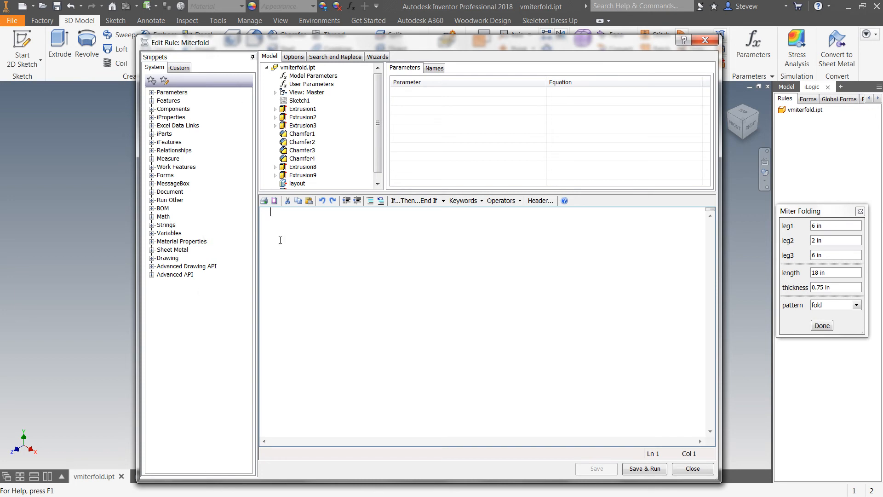
pyautogui.moveTo(376, 95)
pyautogui.mouseDown()
pyautogui.moveTo(376, 117)
pyautogui.moveTo(382, 91)
pyautogui.mouseUp()
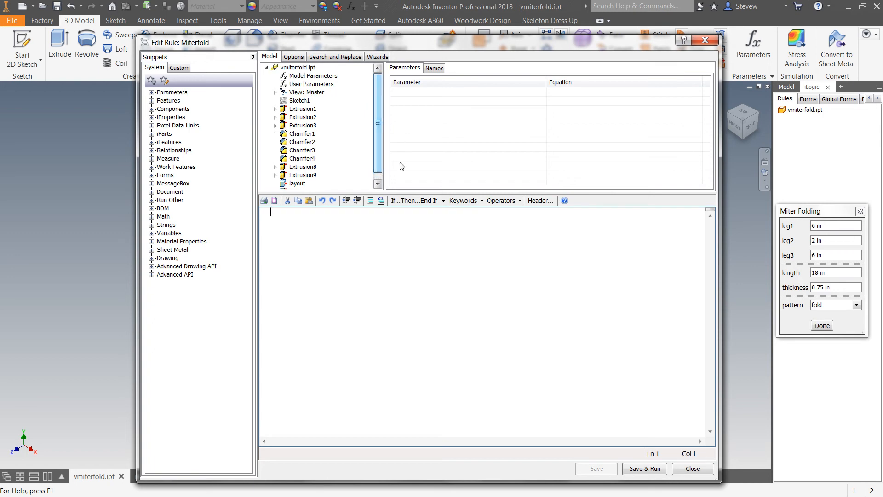
# - Insert an If…Then…End If block in the Miterfold rule with the condition pattern = "fold"
pyautogui.click(405, 201)
pyautogui.moveTo(284, 221); pyautogui.dragTo(344, 222)
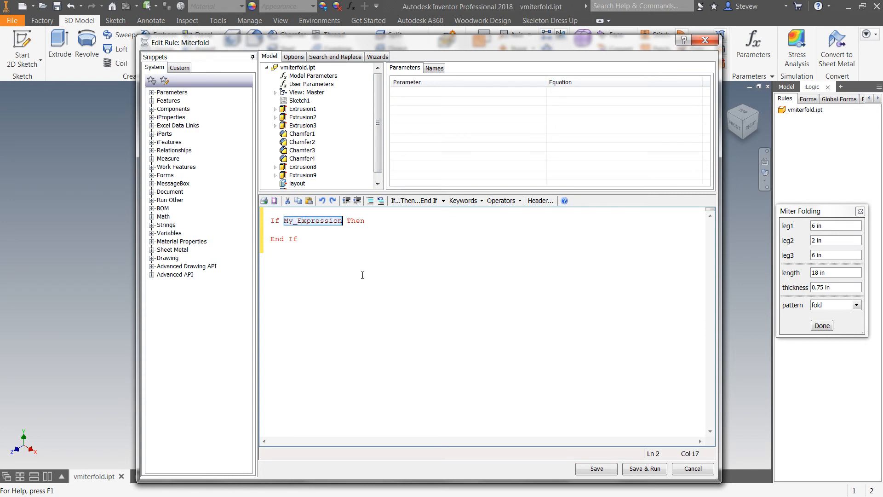
pyautogui.write('pattern')
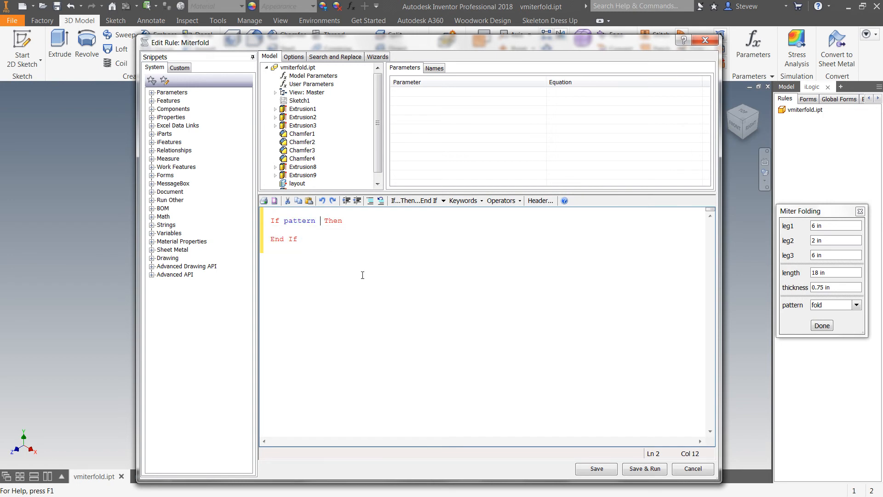
pyautogui.write(' = "Fol')
pyautogui.press('BackSpace')
pyautogui.press('BackSpace')
pyautogui.press('BackSpace')
pyautogui.write('fold"')
pyautogui.click(383, 221)
pyautogui.press('Return')
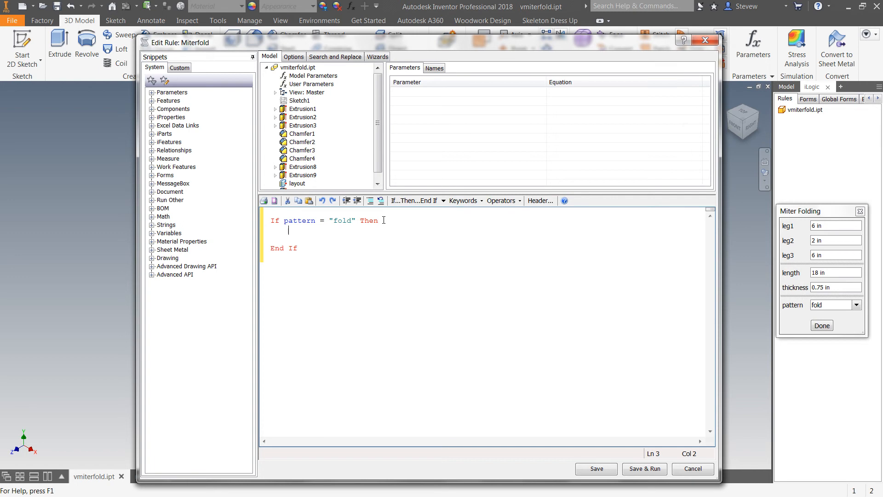
# - Capture the layout feature's current state inside the block, keeping only the line Feature.IsActive("layout") = True
pyautogui.scroll(-1, 378, 151)
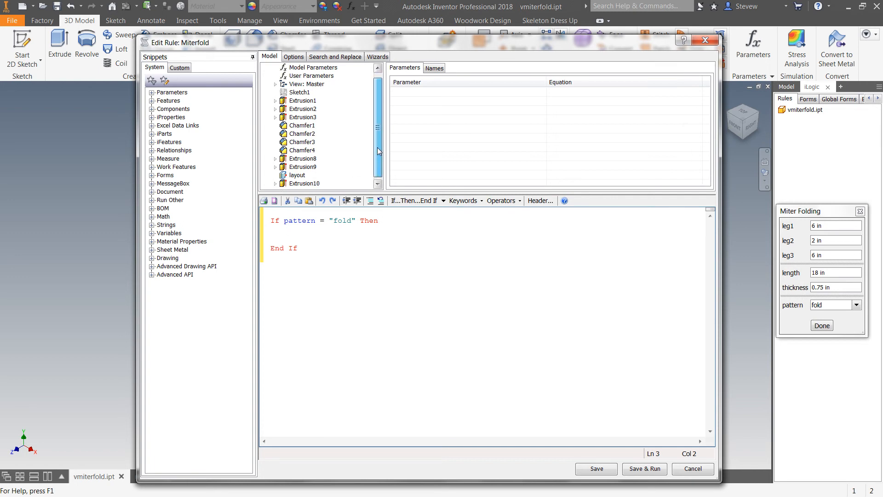
pyautogui.rightClick(299, 176)
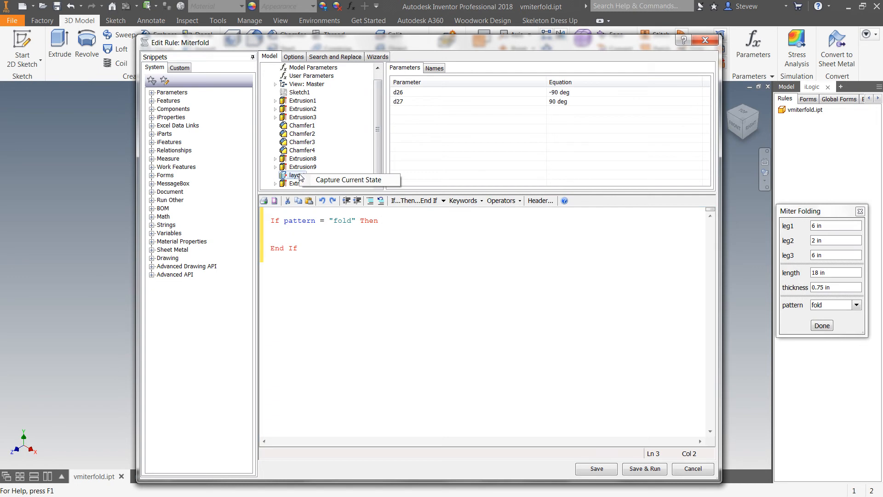
pyautogui.click(324, 179)
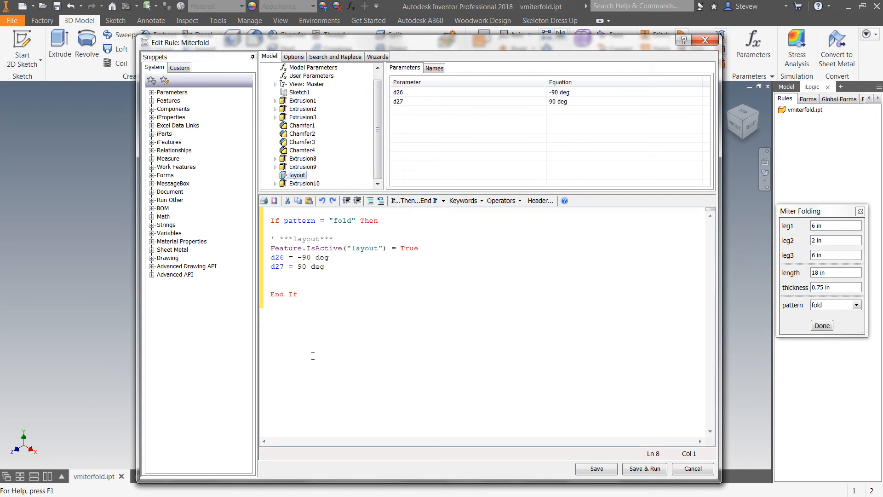
pyautogui.moveTo(329, 267); pyautogui.dragTo(261, 258)
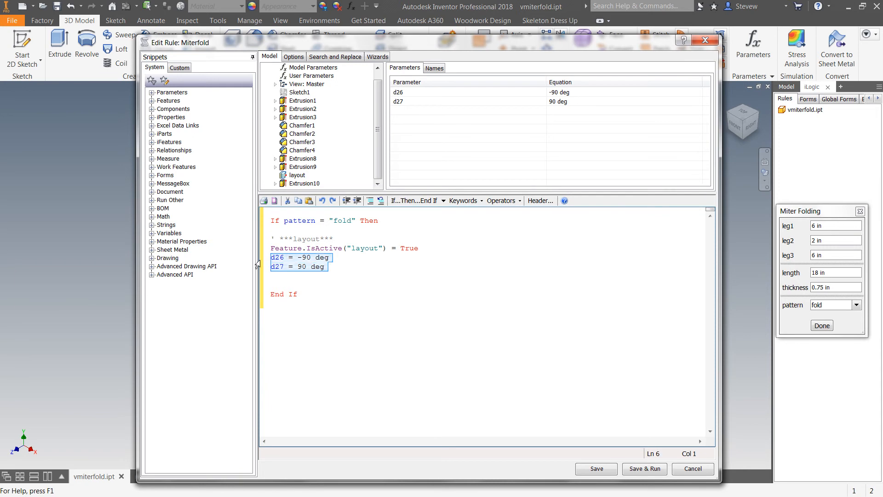
pyautogui.press('Delete')
pyautogui.moveTo(334, 239); pyautogui.dragTo(270, 239)
pyautogui.press('Delete')
pyautogui.press('Delete')
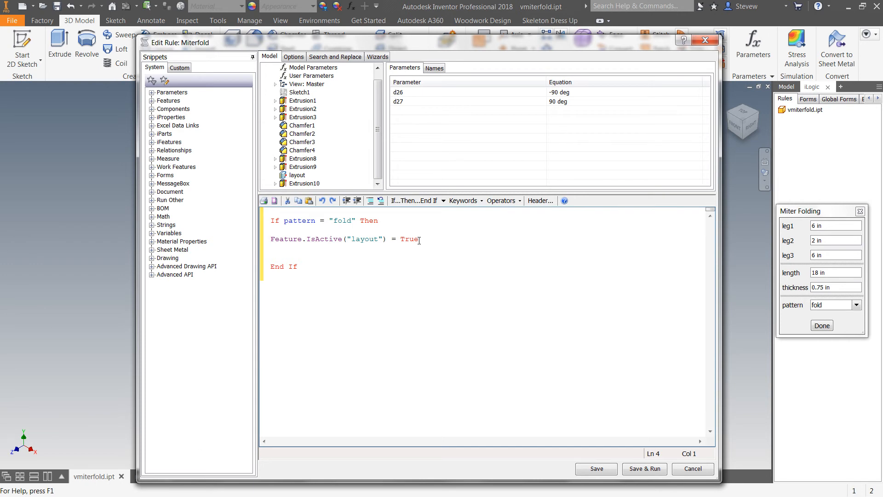
pyautogui.press('BackSpace')
# - Duplicate the condition and feature lines below the block, changing the copy to pattern = "unfold" with layout active set to False
pyautogui.moveTo(421, 240); pyautogui.dragTo(259, 221)
pyautogui.hotkey('ctrl', 'c')
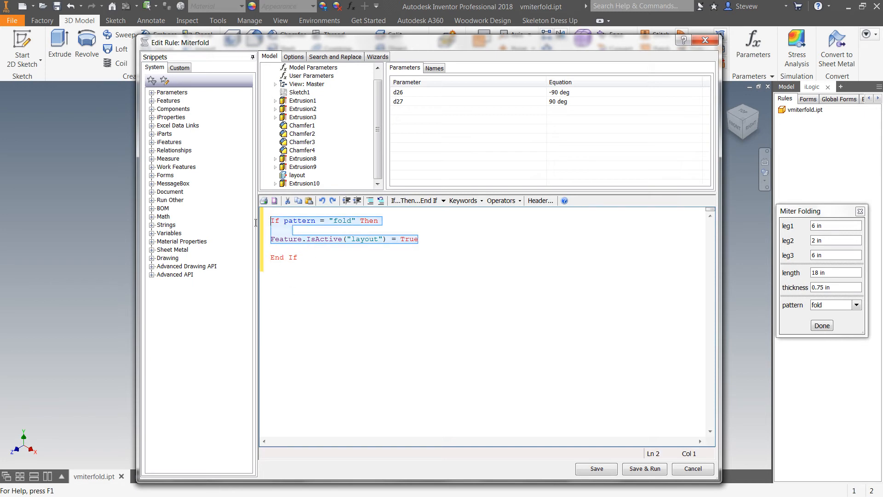
pyautogui.click(271, 275)
pyautogui.hotkey('ctrl', 'v')
pyautogui.click(334, 275)
pyautogui.write('un')
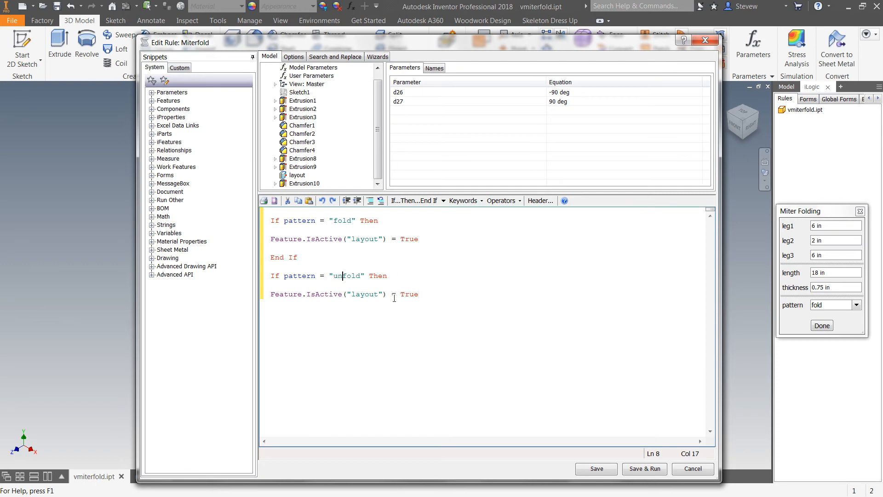
pyautogui.moveTo(400, 294); pyautogui.dragTo(418, 295)
pyautogui.write('False')
pyautogui.click(565, 276)
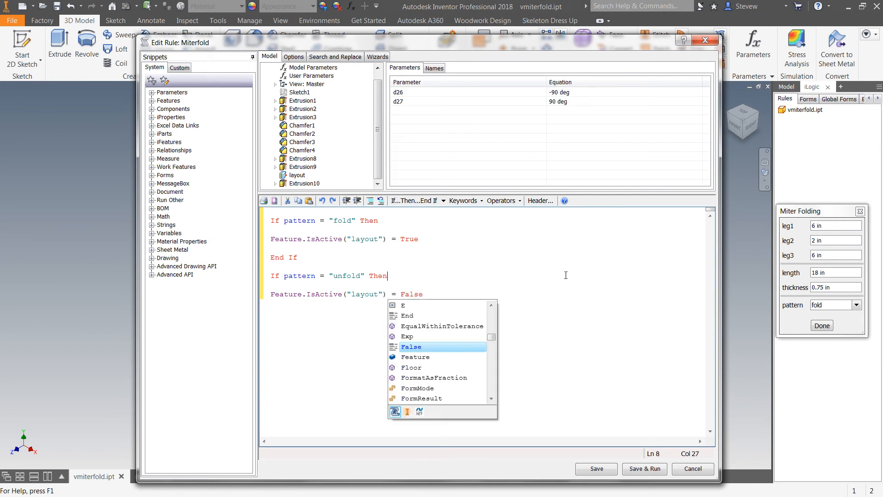
# - Close the unfold condition with a copy of the End If line below its feature statement
pyautogui.moveTo(299, 258); pyautogui.dragTo(268, 261)
pyautogui.hotkey('ctrl', 'c')
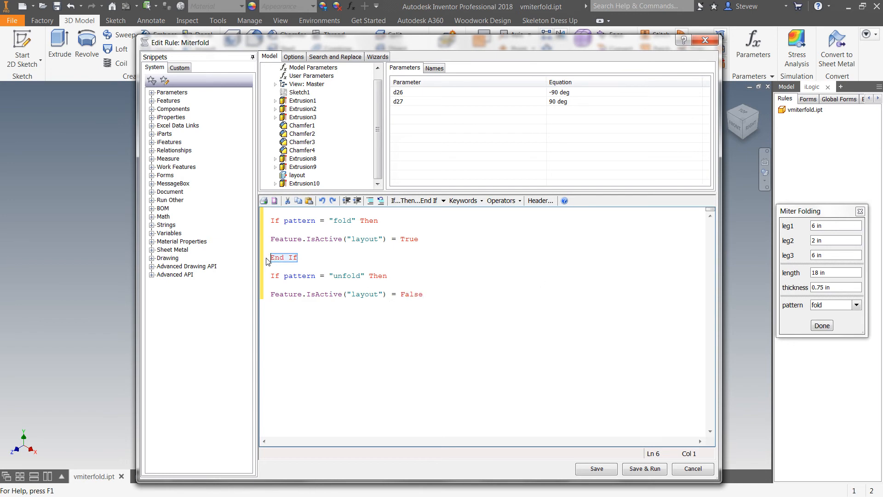
pyautogui.click(279, 297)
pyautogui.click(445, 296)
pyautogui.press('Return')
pyautogui.press('Return')
pyautogui.hotkey('ctrl', 'v')
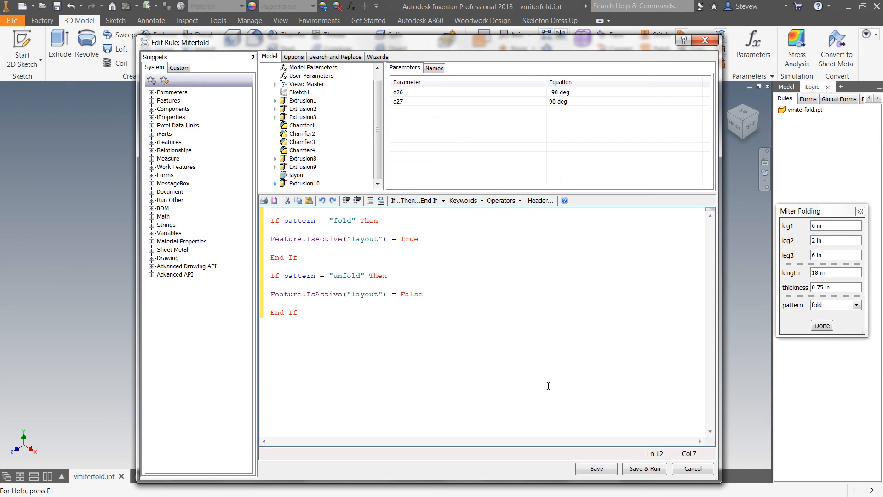
# - Save the Miterfold rule and close the rule editor
pyautogui.click(593, 469)
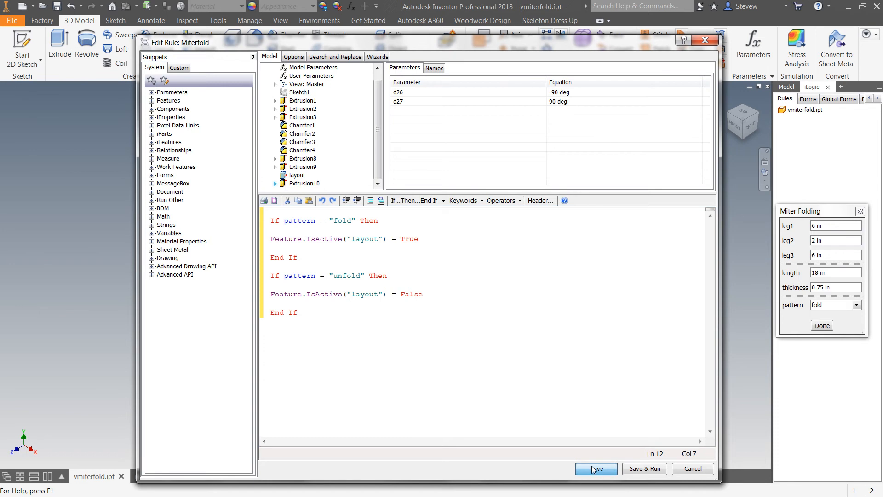
pyautogui.click(593, 469)
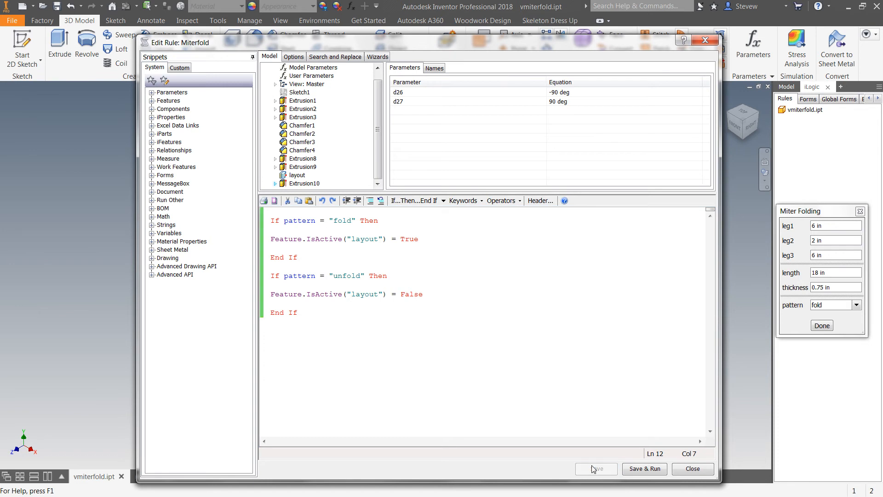
pyautogui.click(687, 472)
# - Test the rule by switching the Miter Folding form's pattern between unfold and fold, ending on fold, and finish the form
pyautogui.click(856, 305)
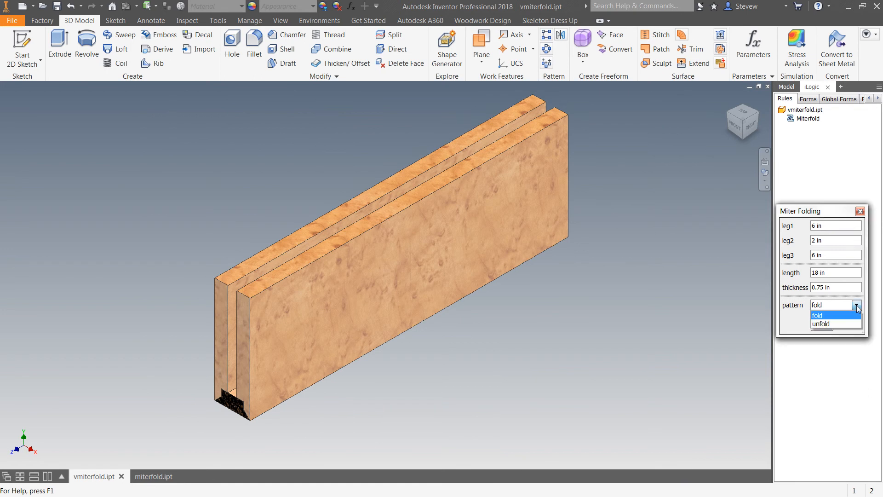
pyautogui.click(851, 323)
pyautogui.click(856, 305)
pyautogui.click(835, 314)
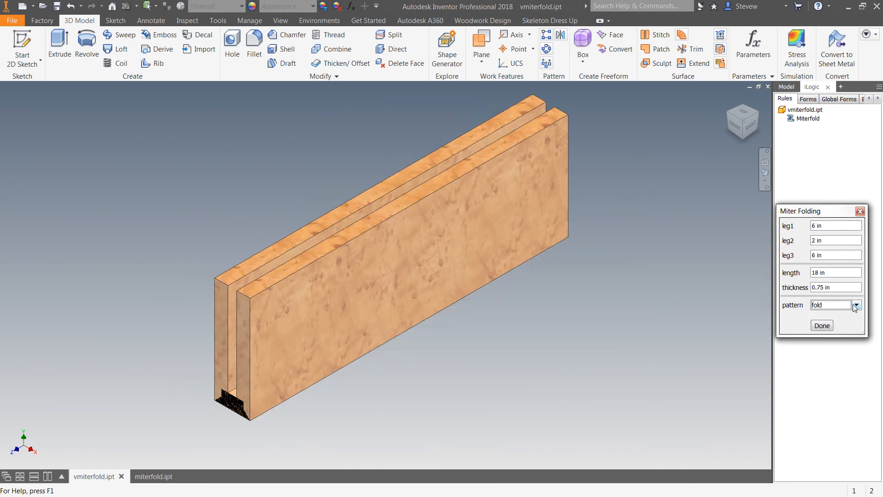
pyautogui.click(855, 306)
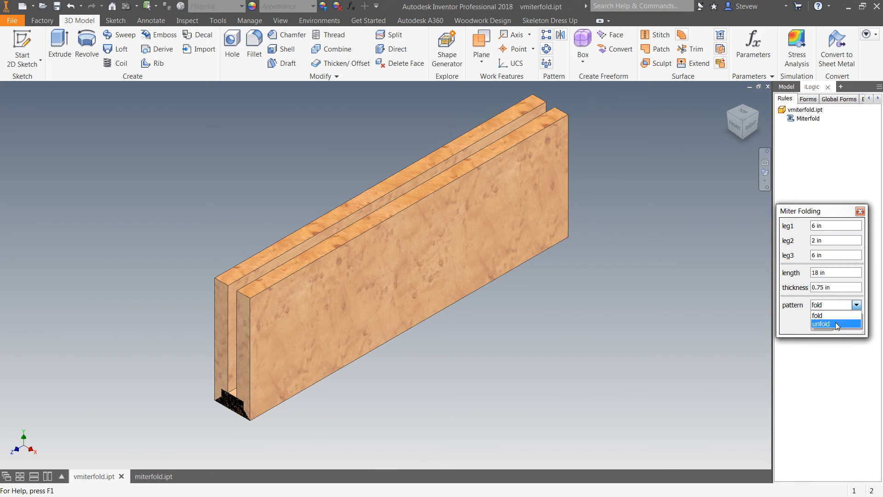
pyautogui.click(835, 323)
pyautogui.click(856, 305)
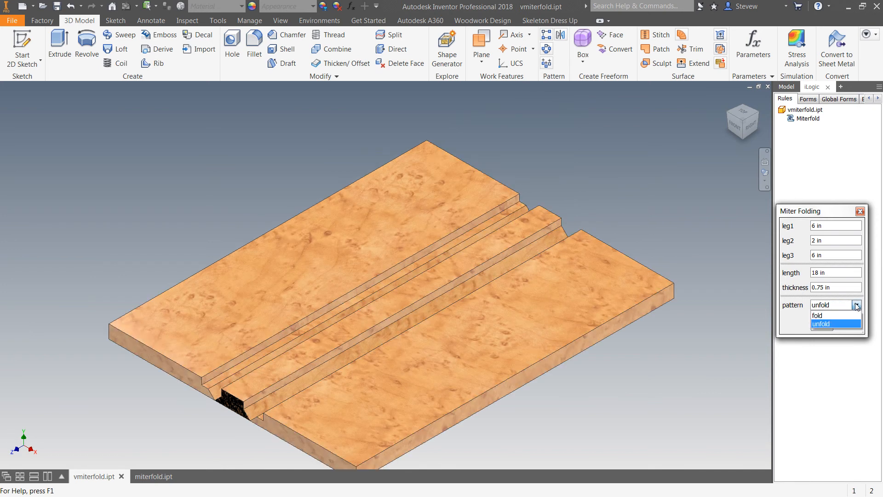
pyautogui.click(823, 317)
pyautogui.click(823, 325)
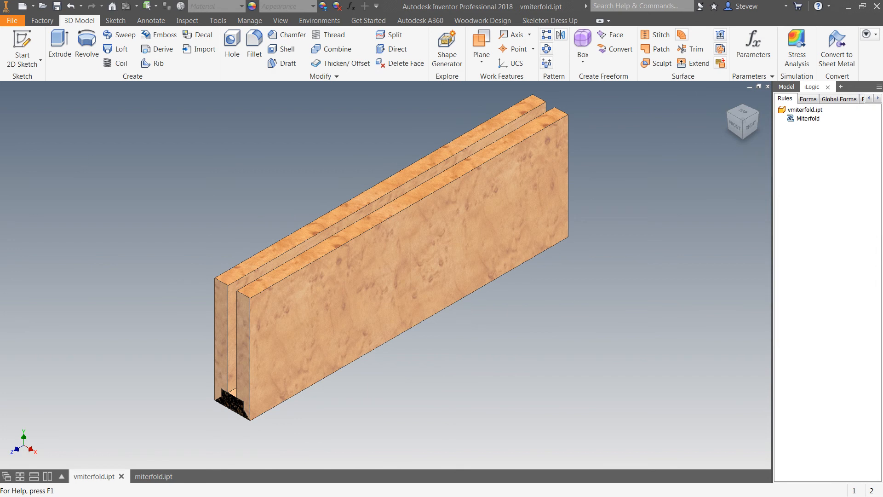
# - Rename the features Extrusion8 and Extrusion9 in the model tree as lm1 and lm2
pyautogui.click(785, 87)
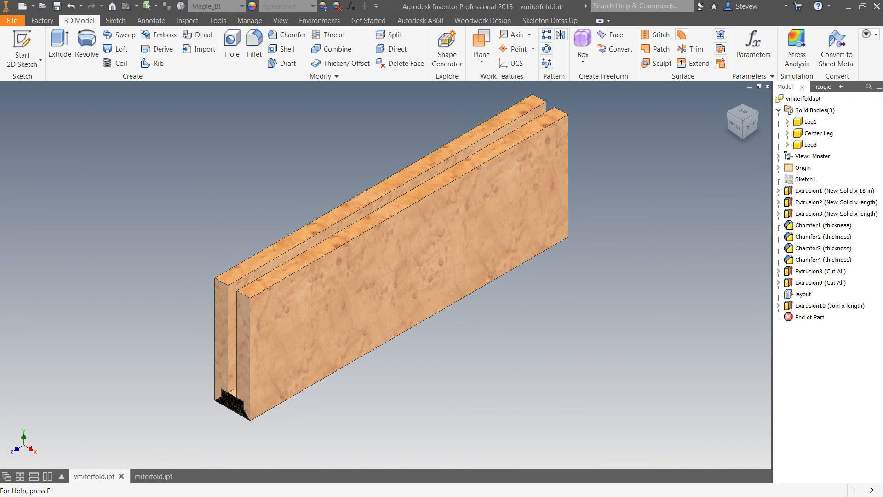
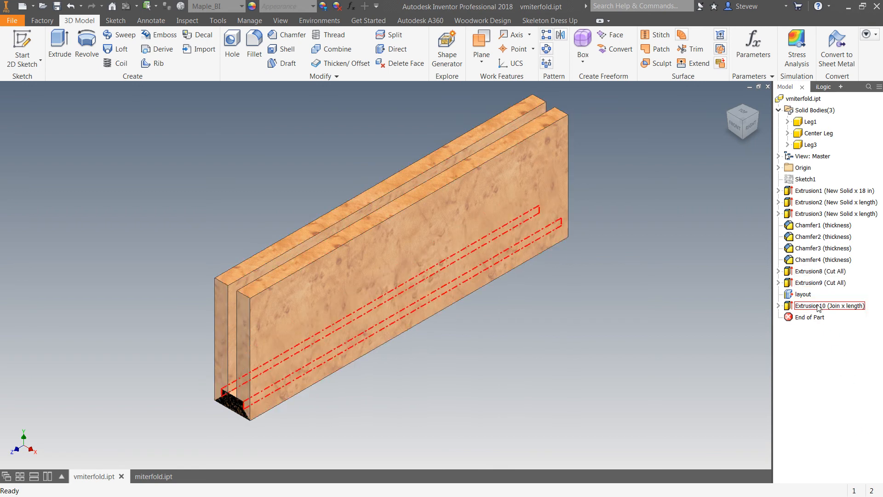
pyautogui.click(813, 272)
pyautogui.click(813, 273)
pyautogui.write('I')
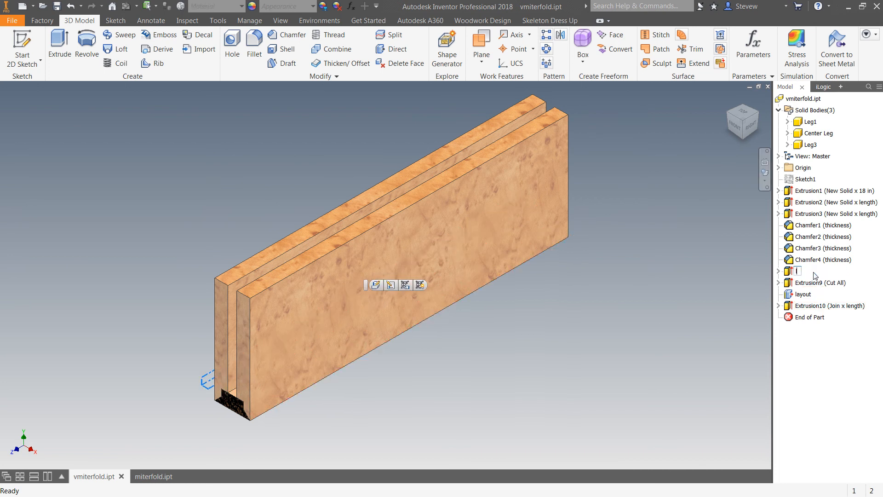
pyautogui.write('m1')
pyautogui.click(810, 282)
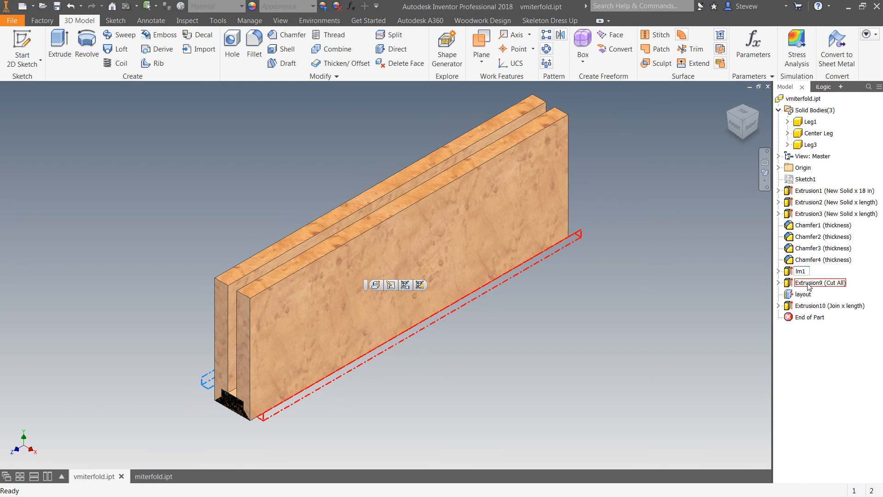
pyautogui.click(809, 284)
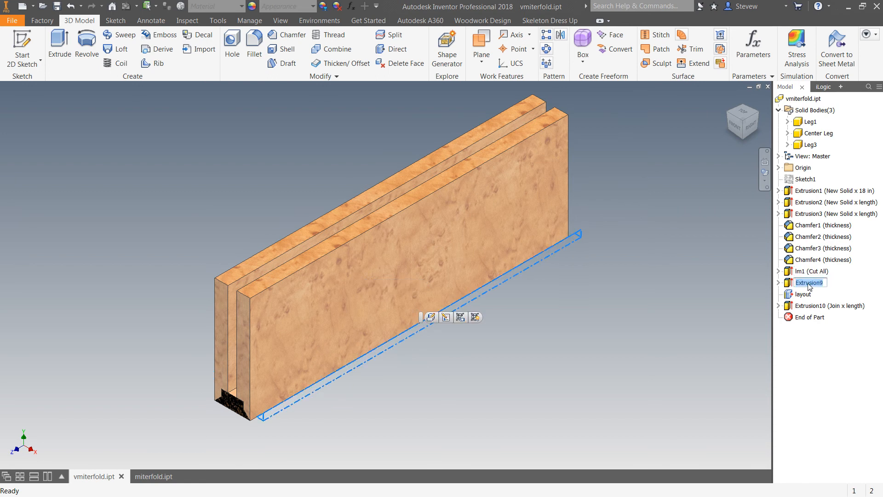
pyautogui.write('lm2')
pyautogui.press('Return')
# - Rename the feature Extrusion10 in the model tree as lm3
pyautogui.click(806, 306)
pyautogui.click(806, 305)
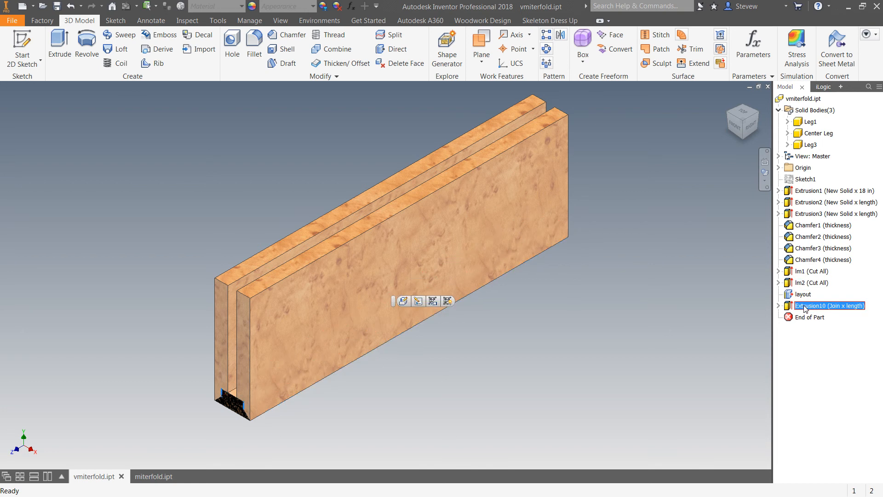
pyautogui.write('lm3')
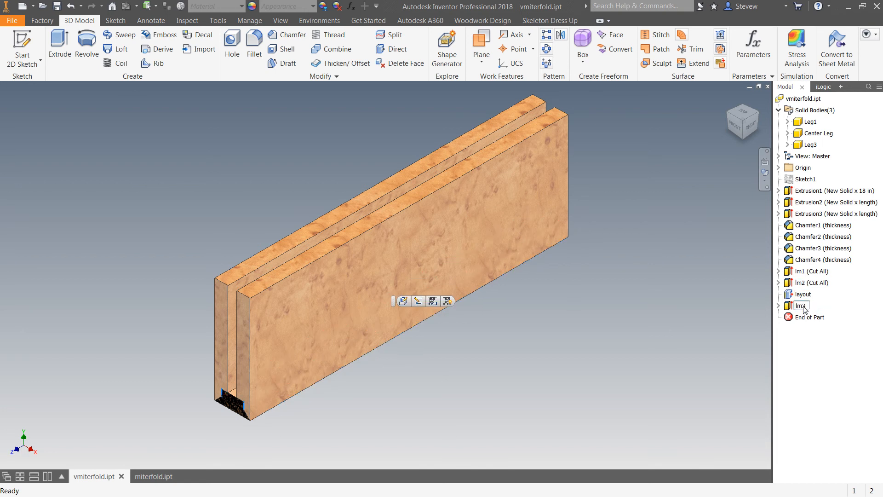
pyautogui.press('Return')
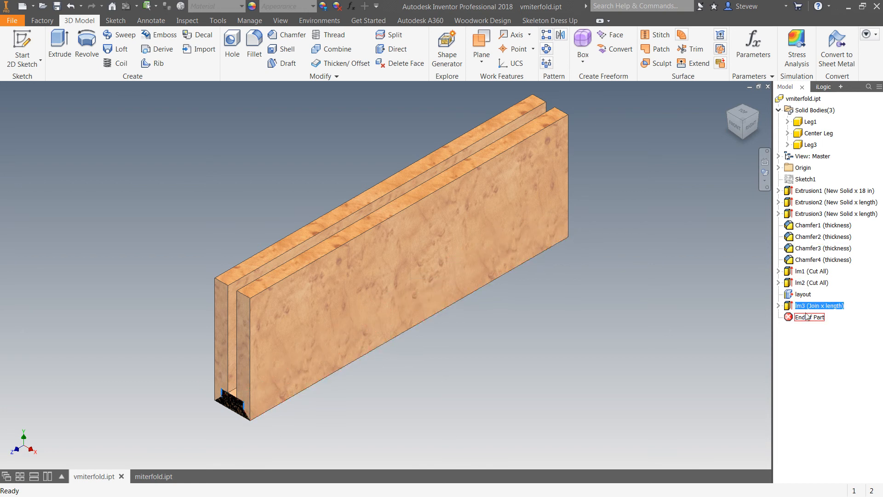
pyautogui.click(814, 341)
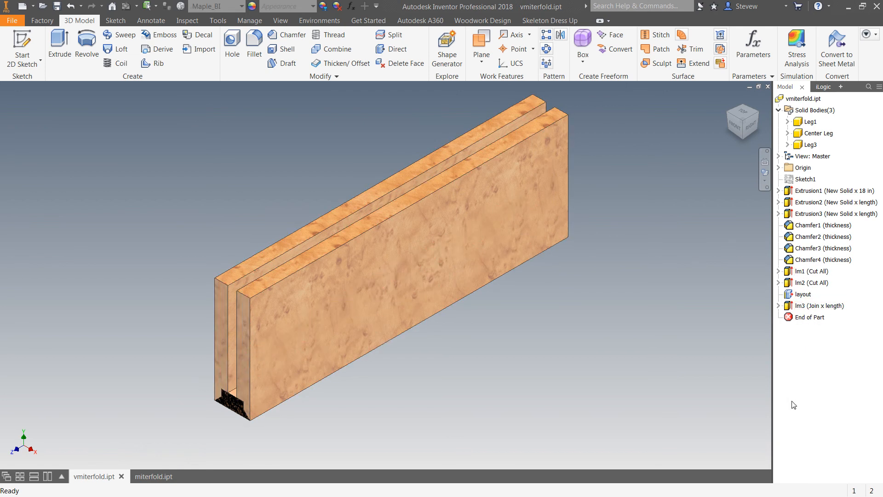
# - Suppress the features lm1, lm2 and lm3 and inspect the miter joint at the end of the part
pyautogui.click(811, 271)
pyautogui.keyDown('ctrl'); pyautogui.click(813, 283); pyautogui.keyUp('ctrl')
pyautogui.rightClick(813, 284)
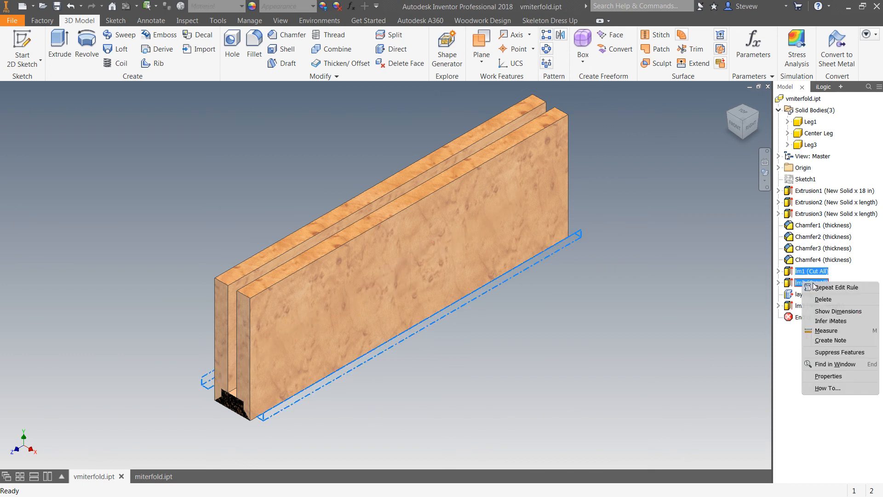
pyautogui.click(826, 352)
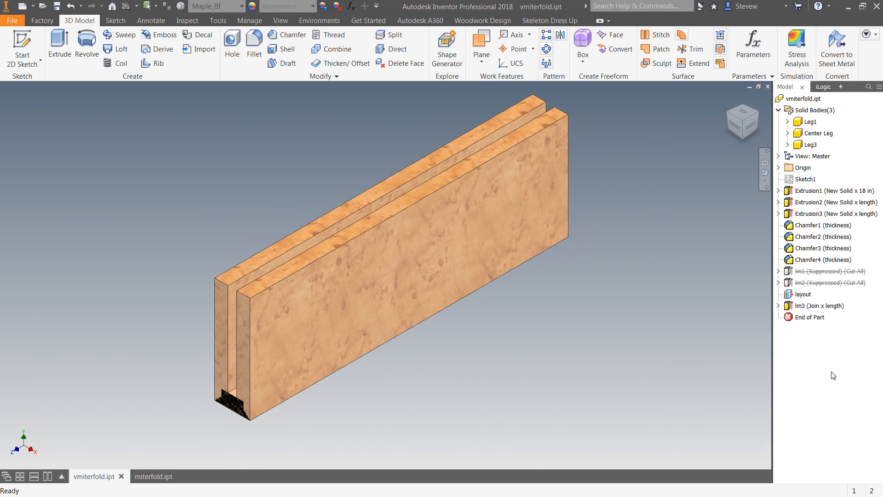
pyautogui.rightClick(813, 305)
pyautogui.click(834, 410)
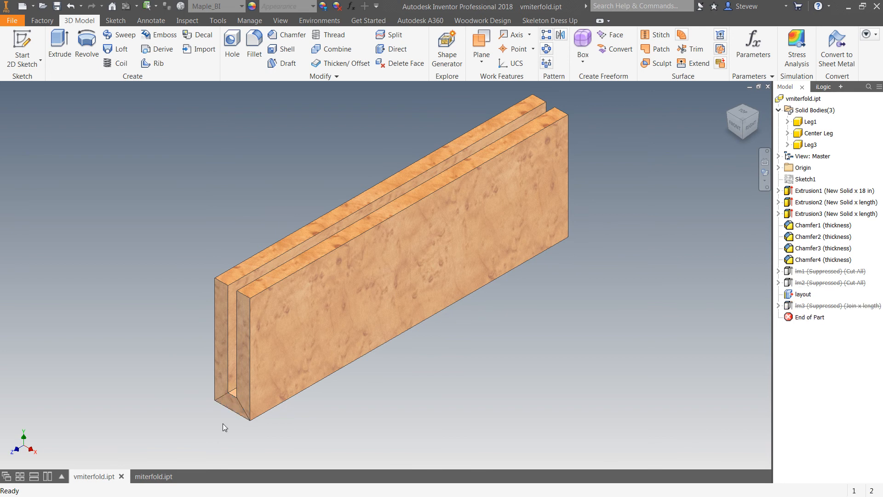
pyautogui.scroll(5, 236, 406)
pyautogui.scroll(-3, 236, 407)
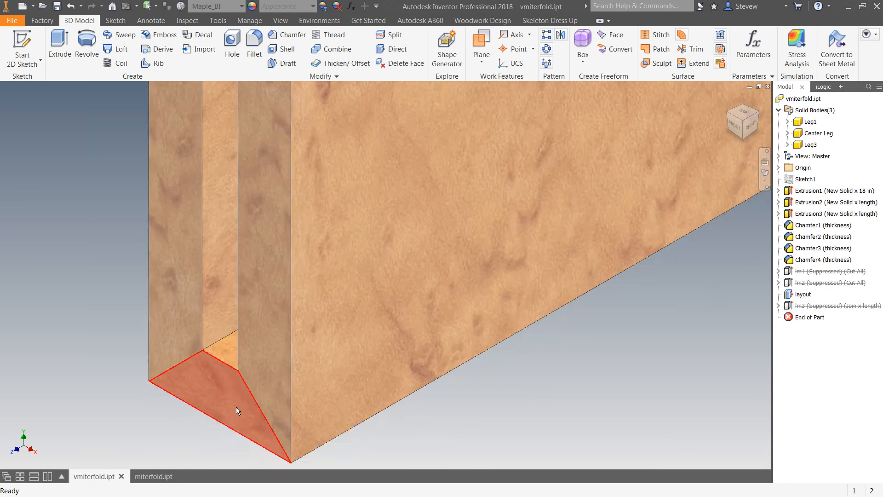
# - Unsuppress the features lm1, lm2 and lm3 together
pyautogui.click(830, 271)
pyautogui.keyDown('ctrl'); pyautogui.click(830, 282); pyautogui.keyUp('ctrl')
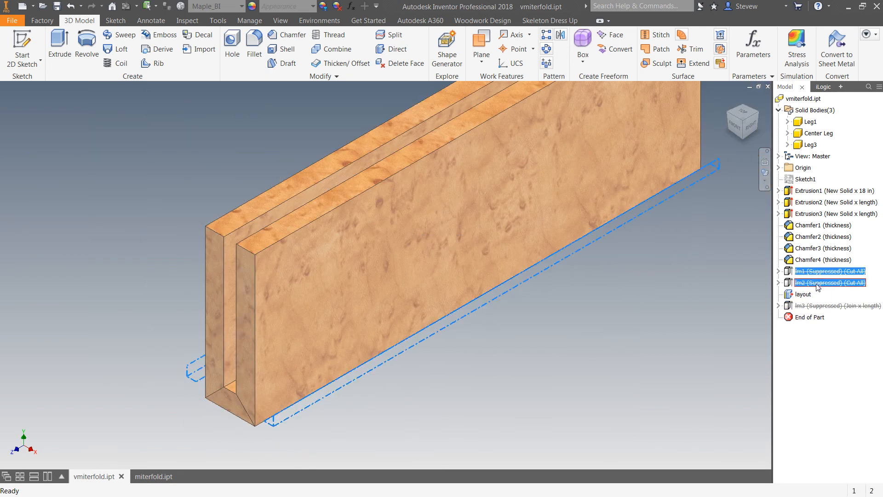
pyautogui.keyDown('ctrl'); pyautogui.click(819, 305); pyautogui.keyUp('ctrl')
pyautogui.rightClick(802, 305)
pyautogui.click(830, 376)
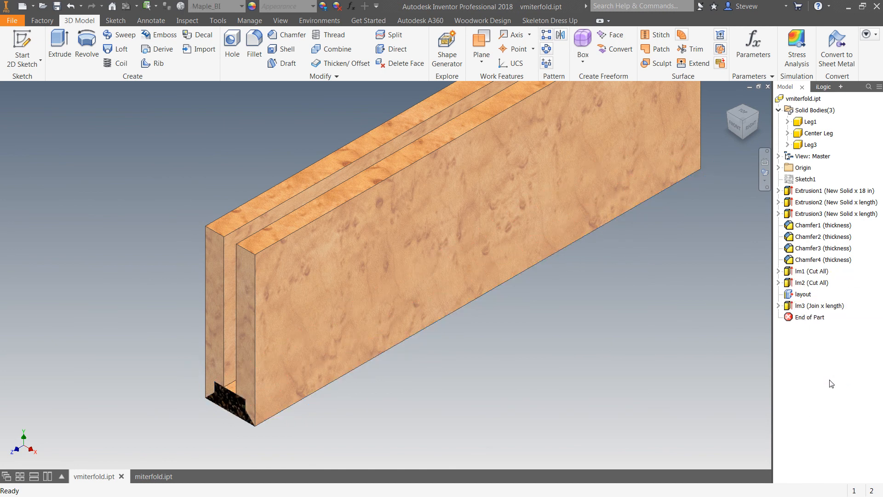
# - Add a text user parameter named lockmiter to the part and set its value to yes
pyautogui.click(742, 45)
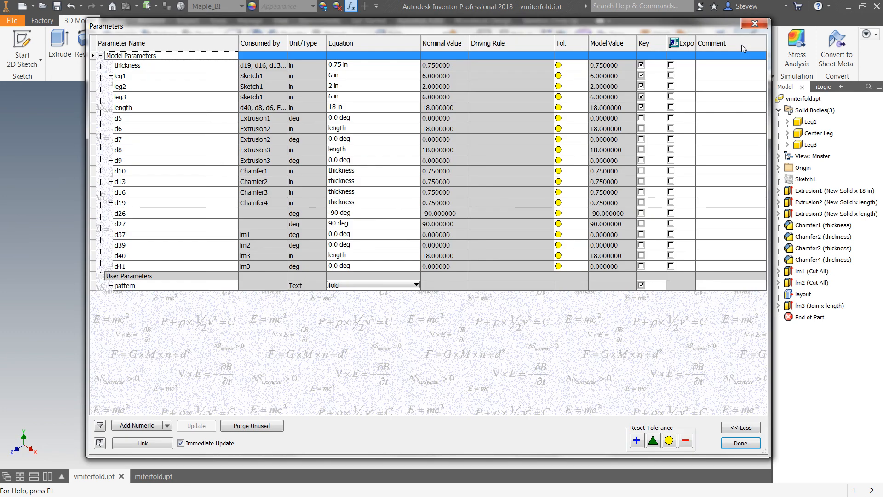
pyautogui.click(167, 425)
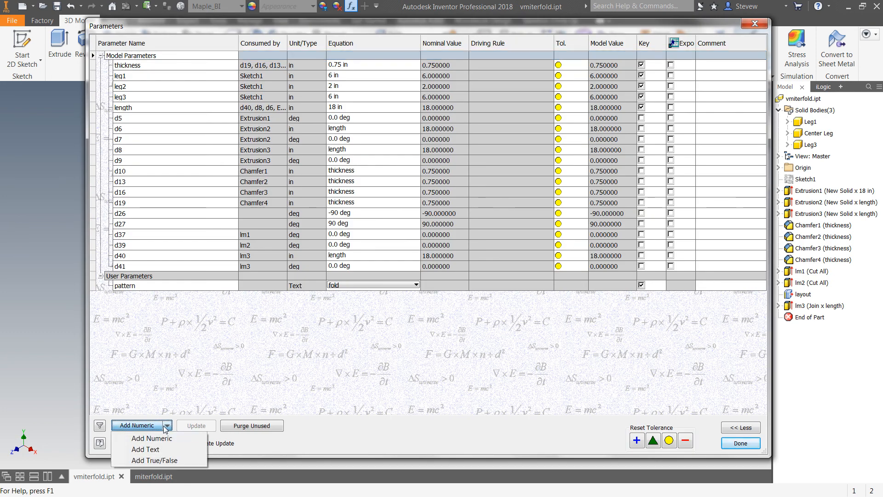
pyautogui.click(152, 449)
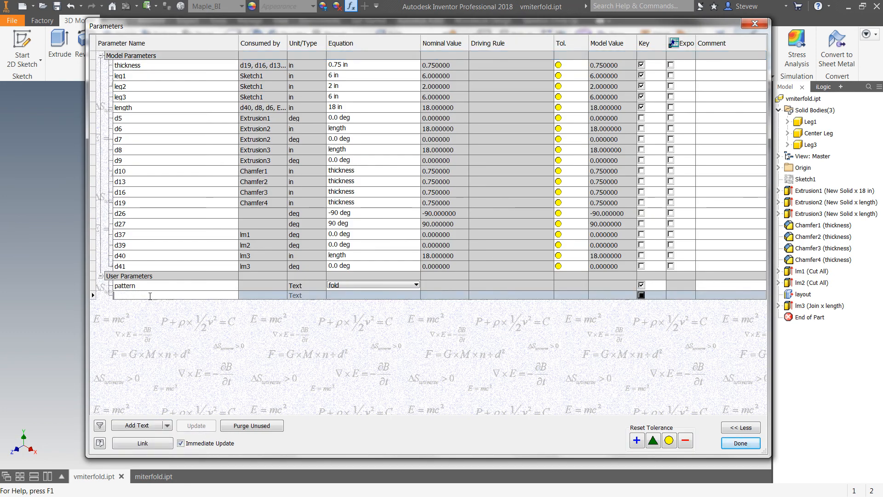
pyautogui.write('loc')
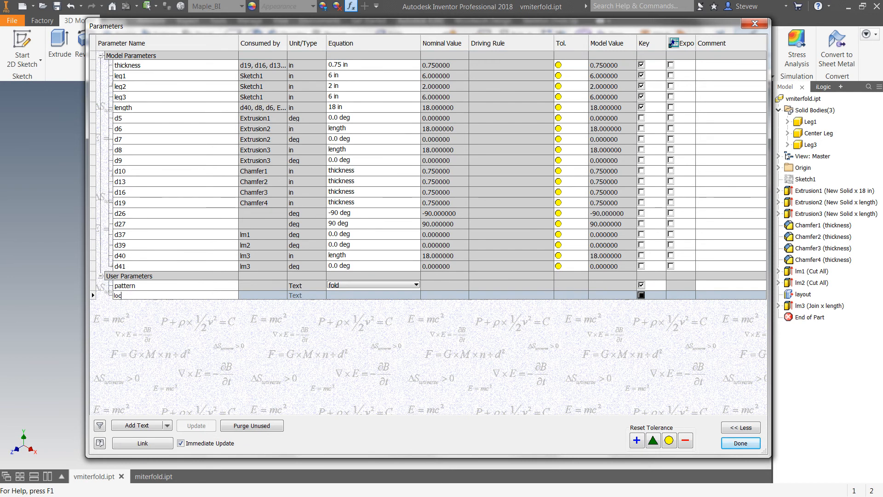
pyautogui.write('kmiter')
pyautogui.click(347, 296)
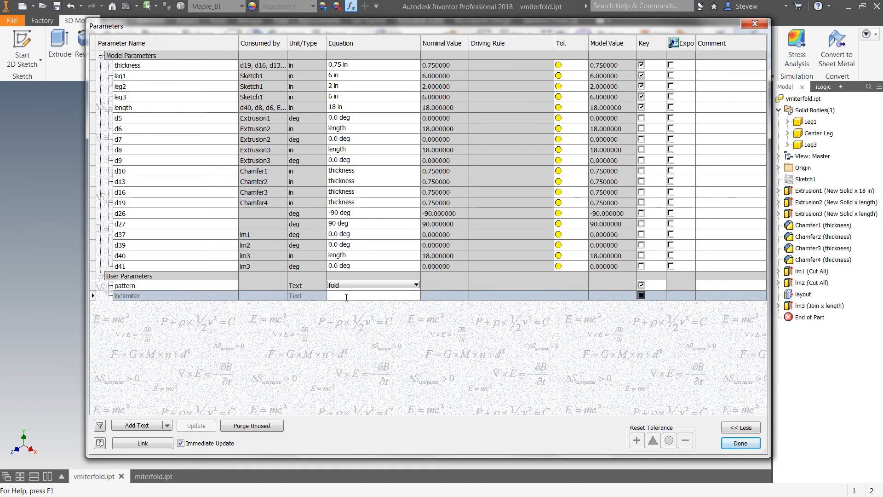
pyautogui.write('y')
pyautogui.press('Return')
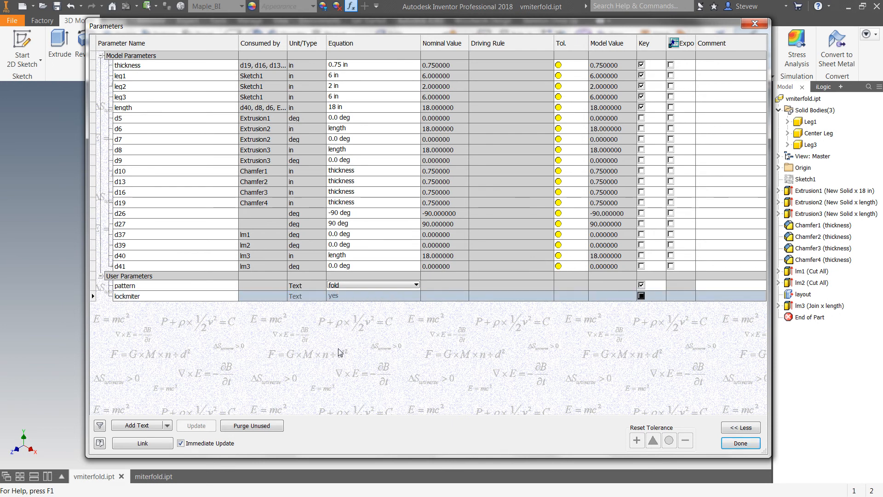
# - Make the lockmiter parameter multi-value by adding no to its value list
pyautogui.rightClick(210, 300)
pyautogui.click(235, 313)
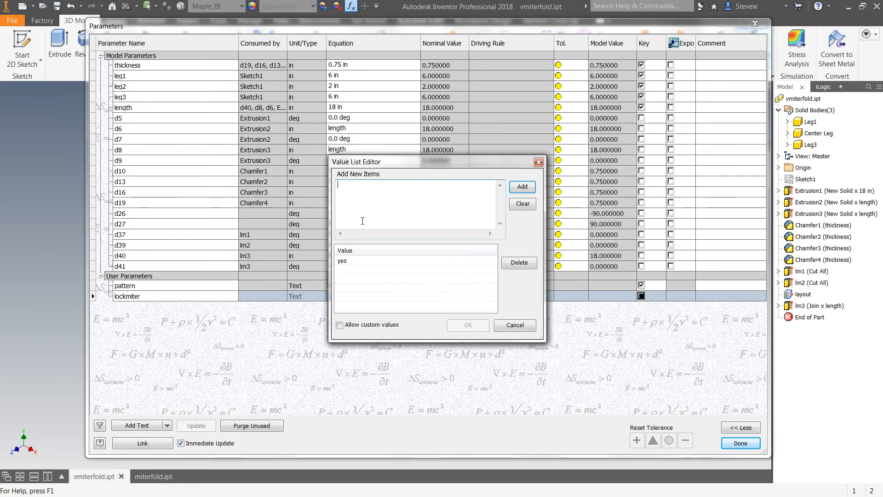
pyautogui.write('no')
pyautogui.click(522, 186)
pyautogui.click(468, 325)
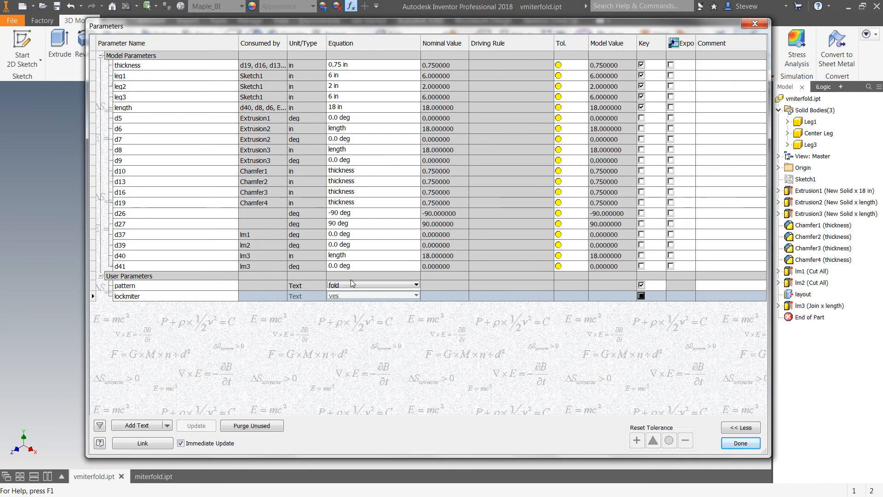
# - Mark the lockmiter parameter as a key parameter and finish editing the parameters
pyautogui.click(168, 425)
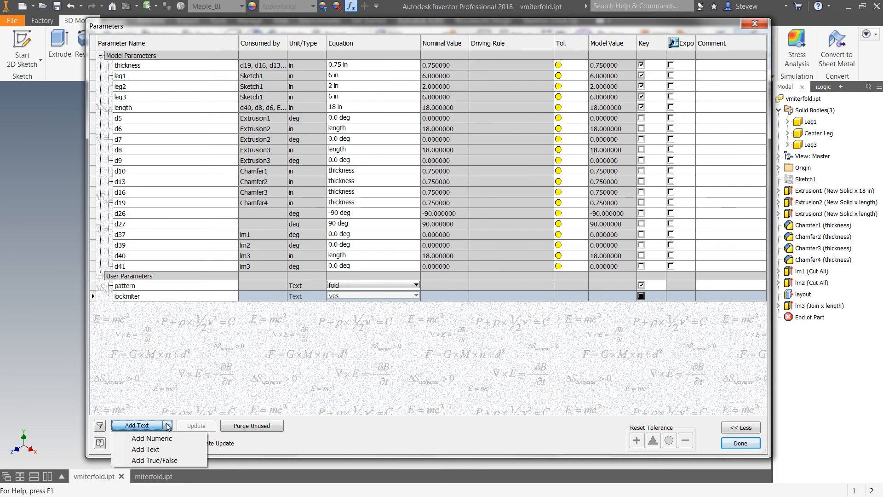
pyautogui.click(284, 362)
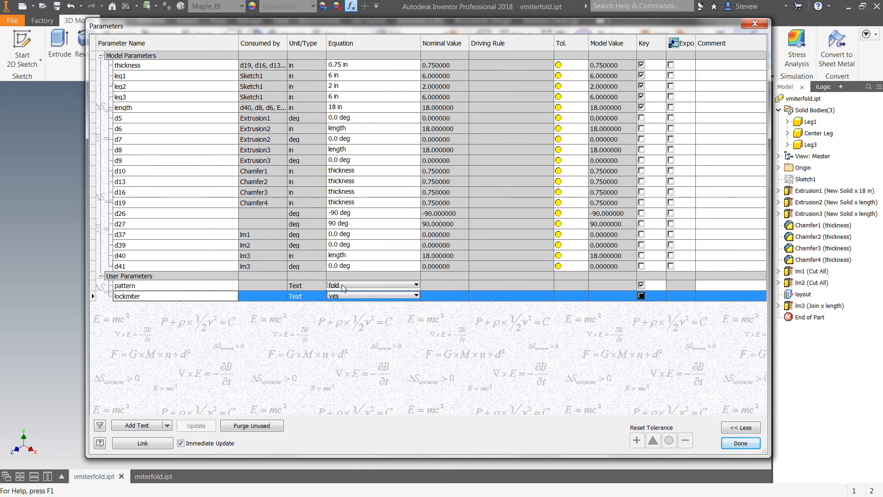
pyautogui.click(641, 296)
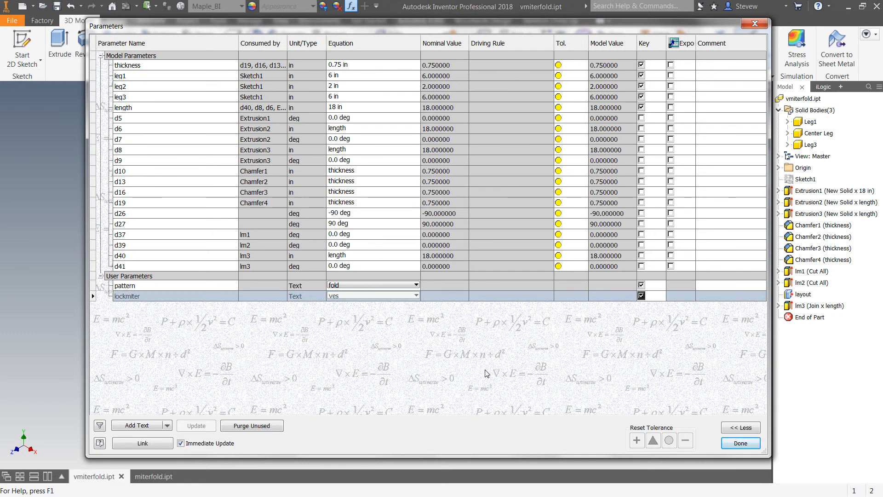
pyautogui.click(739, 445)
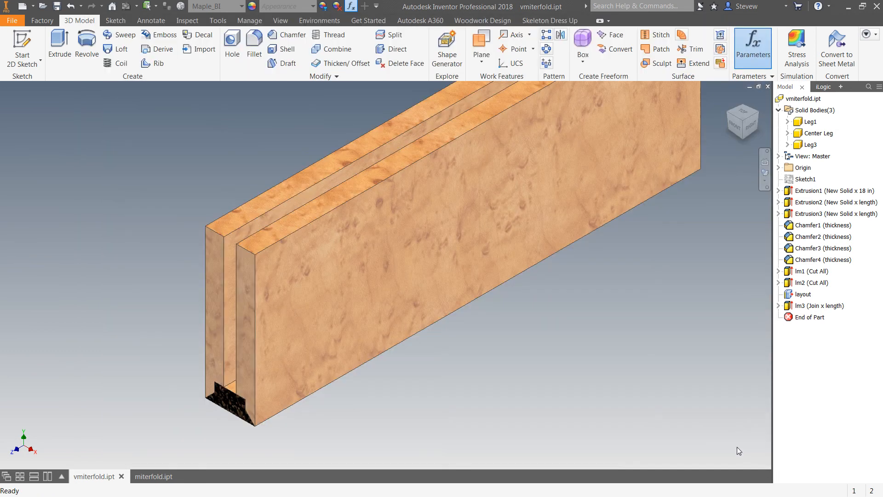
# - Edit the iLogic form Miter Folding and add the lockmiter parameter below pattern
pyautogui.click(823, 87)
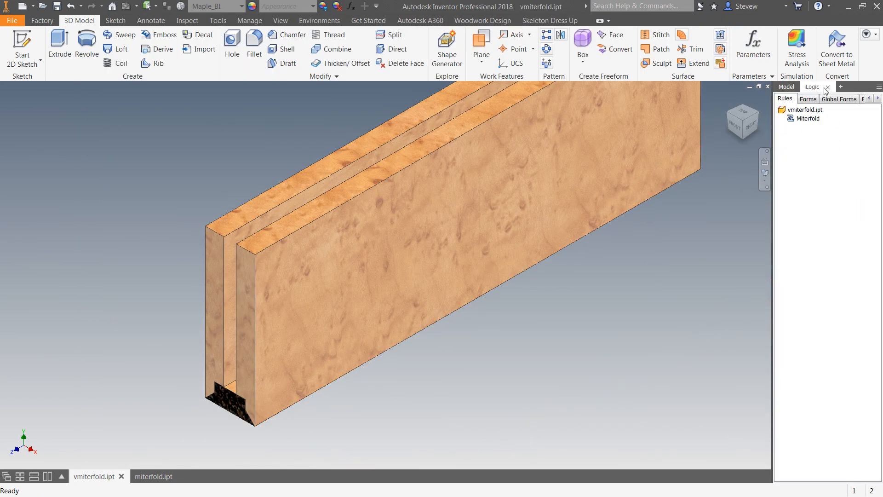
pyautogui.rightClick(806, 121)
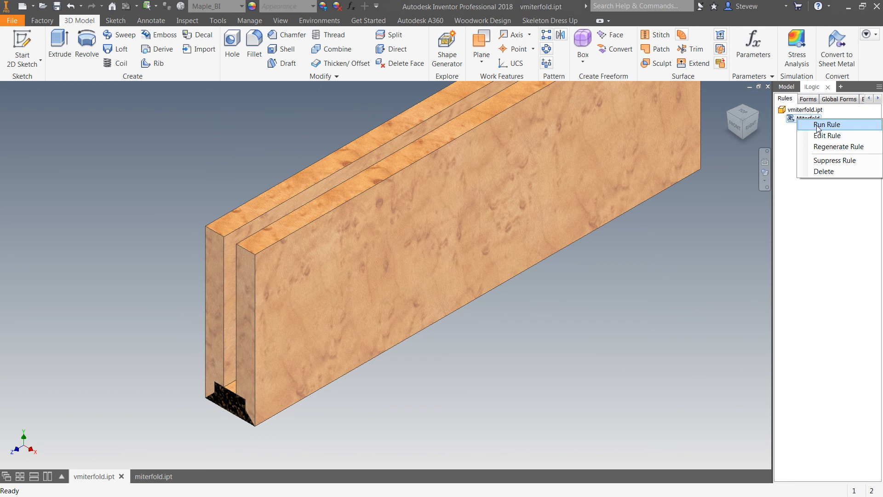
pyautogui.moveTo(810, 87); pyautogui.dragTo(801, 109)
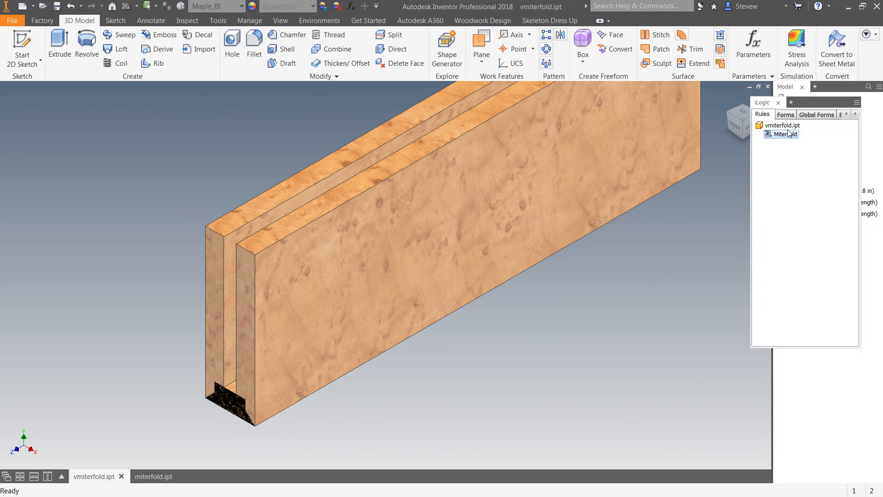
pyautogui.click(791, 114)
pyautogui.rightClick(798, 133)
pyautogui.click(812, 137)
pyautogui.moveTo(81, 199); pyautogui.dragTo(197, 188)
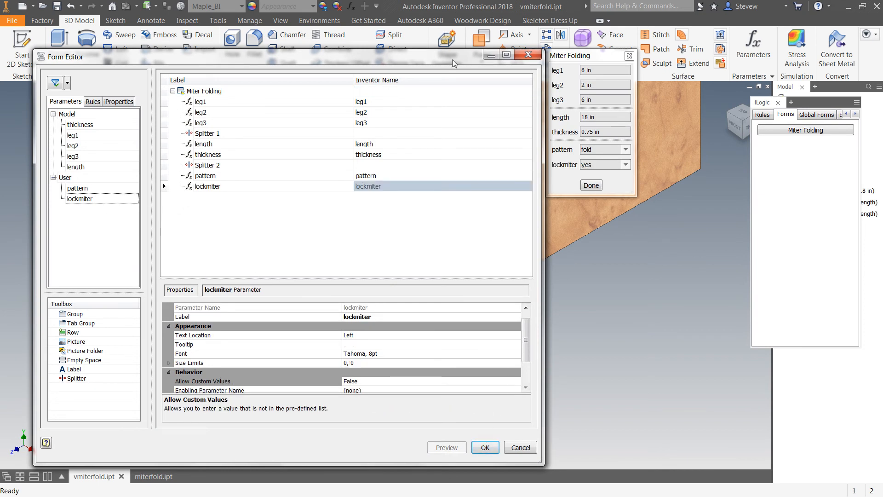
pyautogui.moveTo(452, 60); pyautogui.dragTo(410, 43)
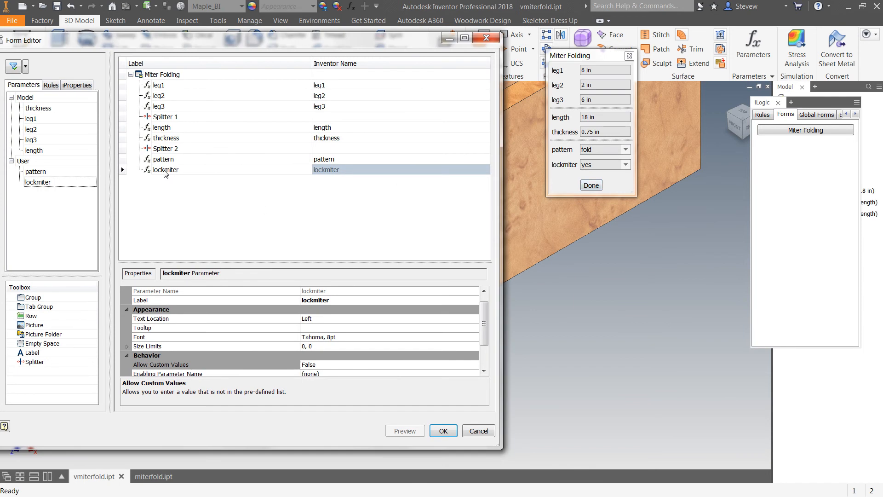
# - Change the form label of the lockmiter parameter to "lock miter" and save the form
pyautogui.click(165, 169)
pyautogui.click(165, 169)
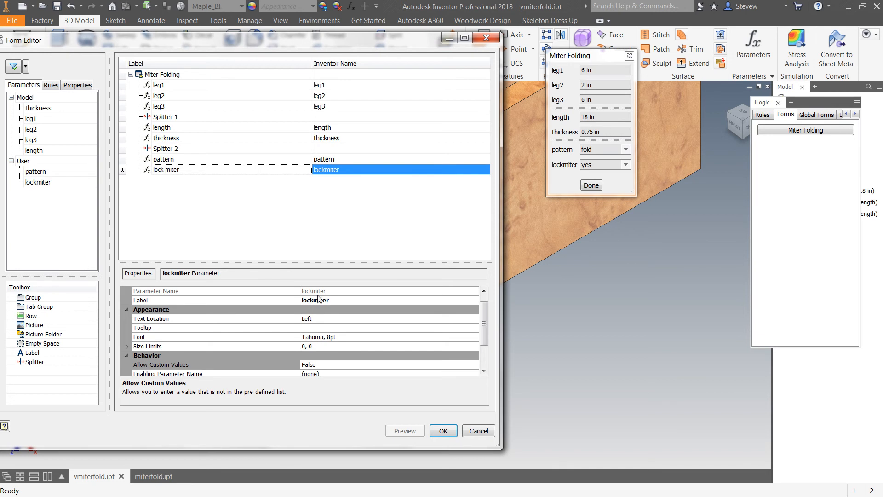
pyautogui.press('Return')
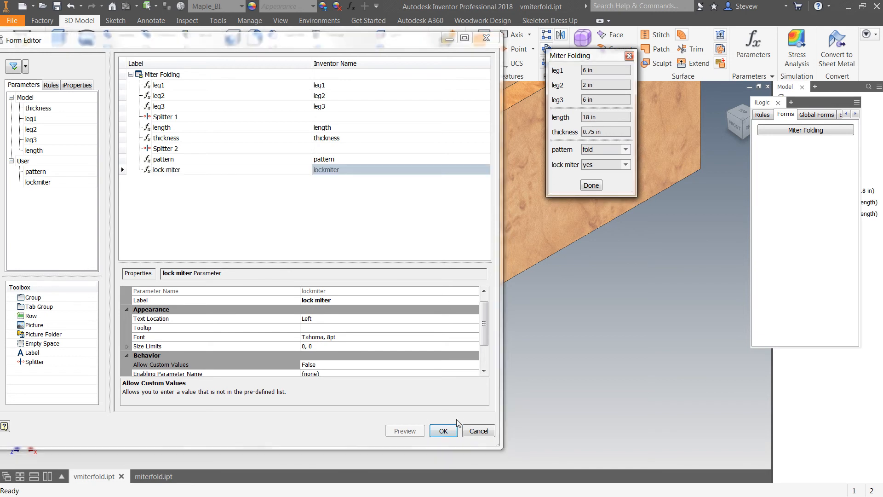
pyautogui.click(443, 430)
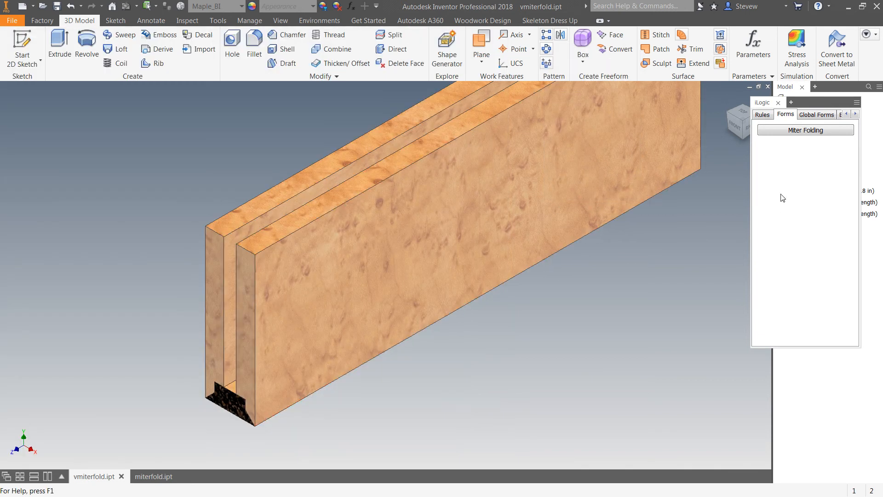
# - Open the Miter Folding form and test the lock miter choice by switching it to no and back to yes
pyautogui.click(801, 132)
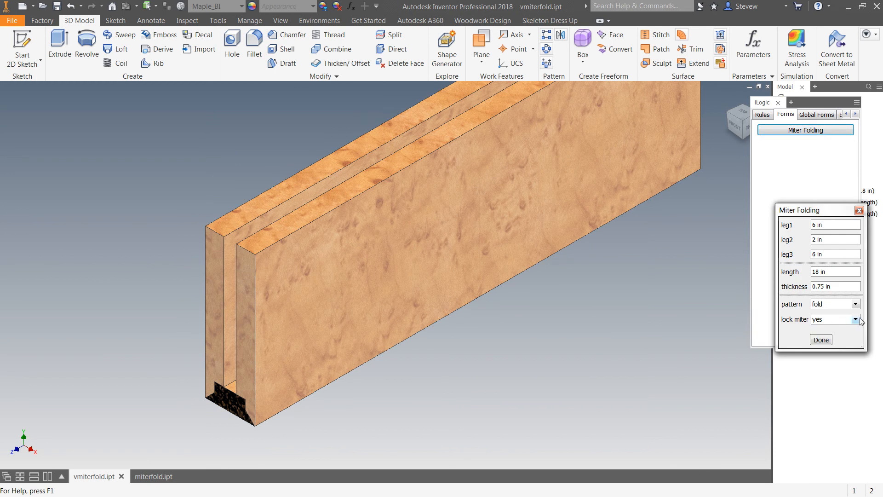
pyautogui.click(855, 320)
pyautogui.click(857, 320)
pyautogui.click(855, 320)
pyautogui.click(821, 331)
pyautogui.click(855, 320)
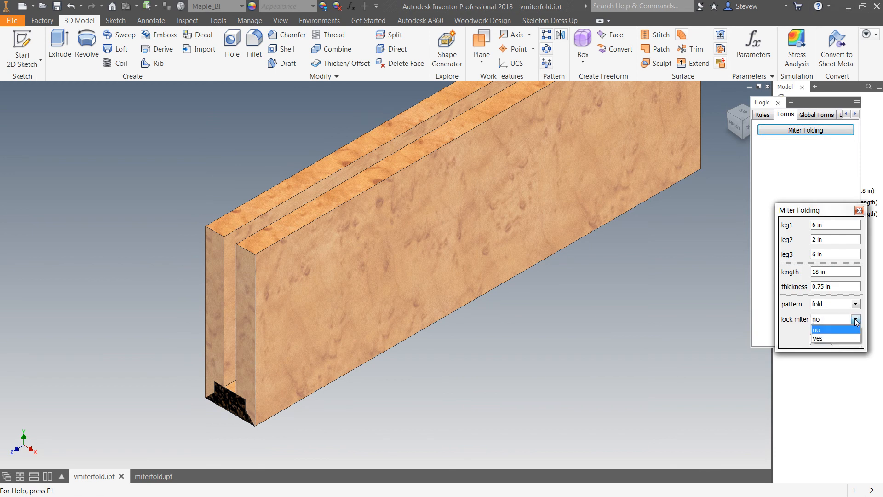
pyautogui.click(830, 338)
pyautogui.click(825, 342)
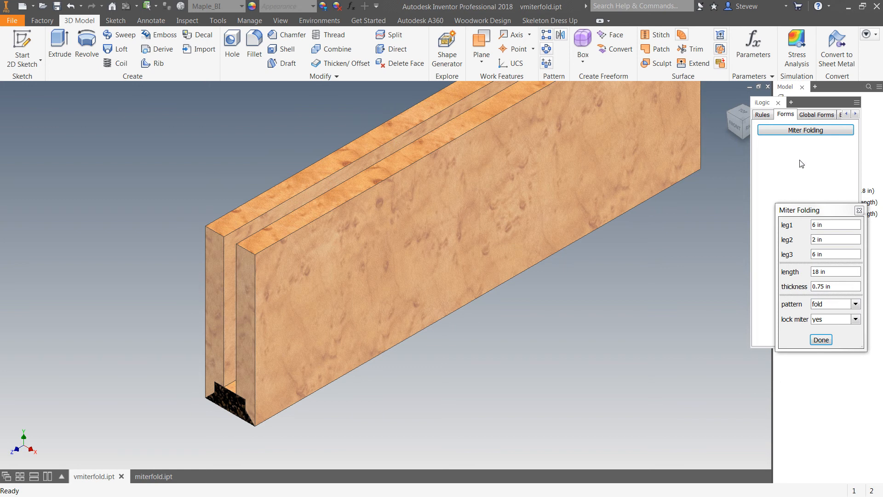
# - Create a new iLogic rule named Lockmiter in vmiterfold.ipt
pyautogui.moveTo(677, 214); pyautogui.dragTo(666, 233, button='middle')
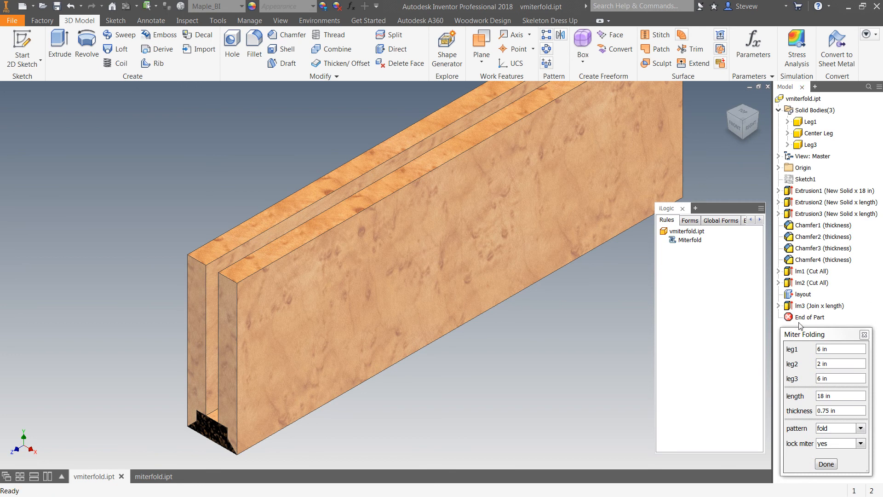
pyautogui.rightClick(697, 269)
pyautogui.click(693, 265)
pyautogui.rightClick(695, 263)
pyautogui.click(714, 269)
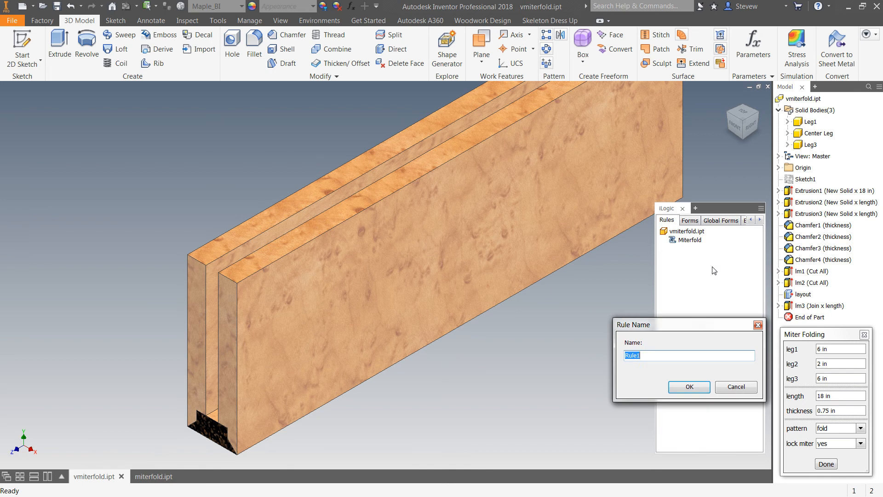
pyautogui.write('Lockmiter')
pyautogui.press('Return')
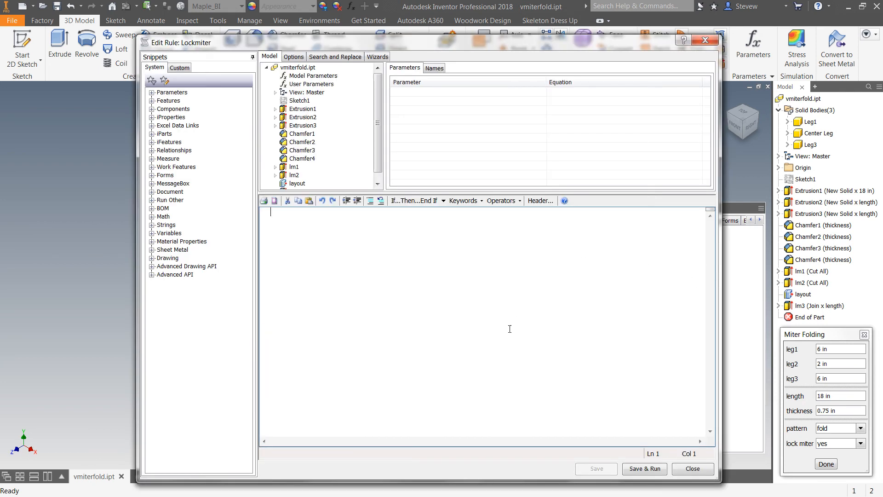
# - Insert an If...Then...End If block in the rule with the condition lockmiter = "yes"
pyautogui.click(412, 201)
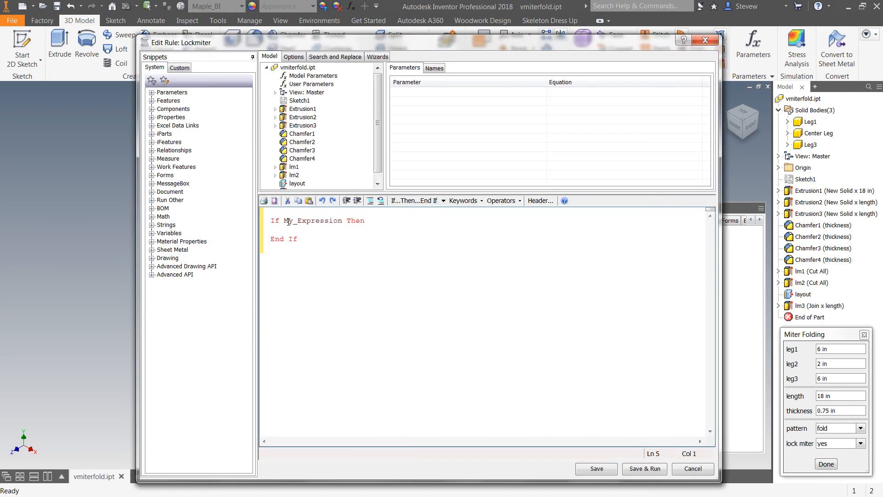
pyautogui.moveTo(284, 221); pyautogui.dragTo(344, 222)
pyautogui.click(327, 84)
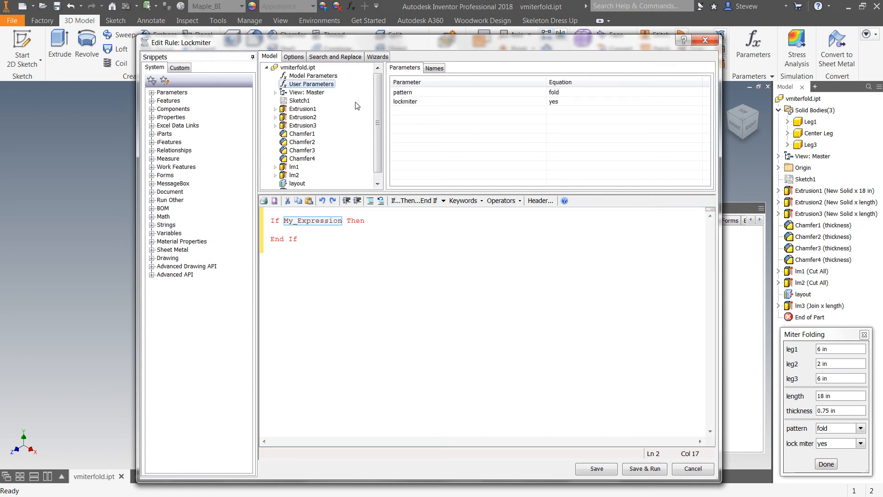
pyautogui.doubleClick(405, 102)
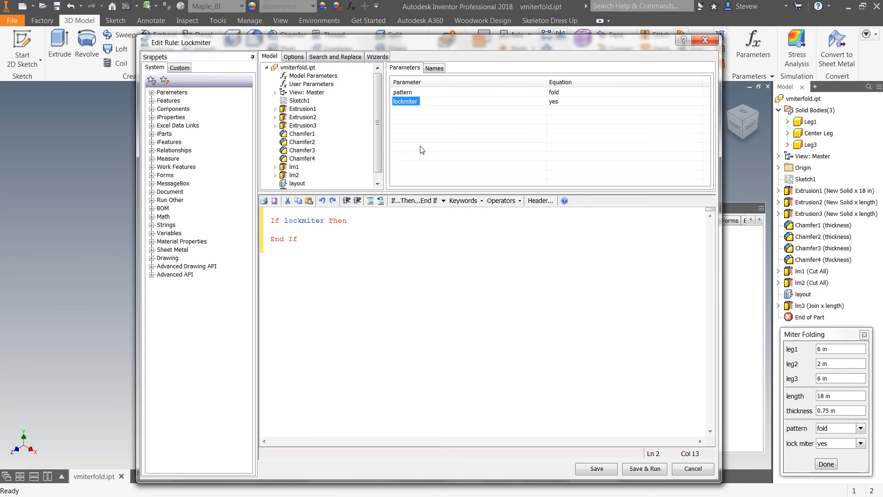
pyautogui.click(328, 222)
pyautogui.write('=')
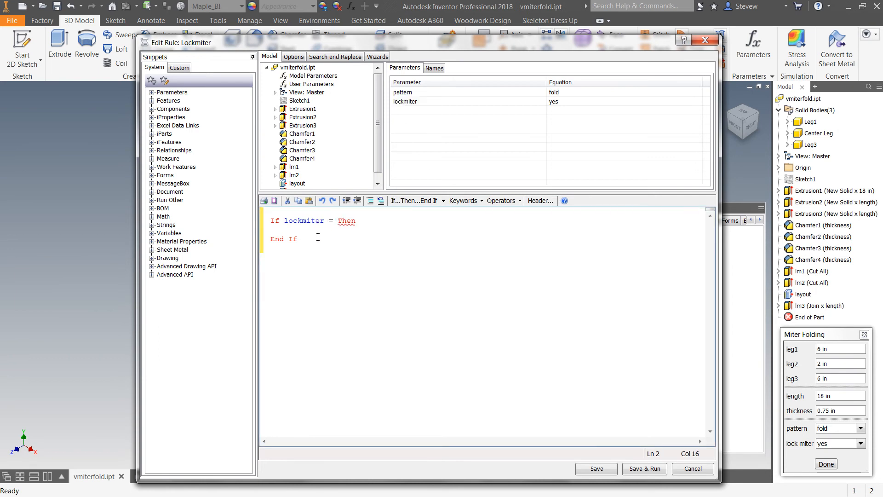
pyautogui.write(' "yes"')
pyautogui.press('Return')
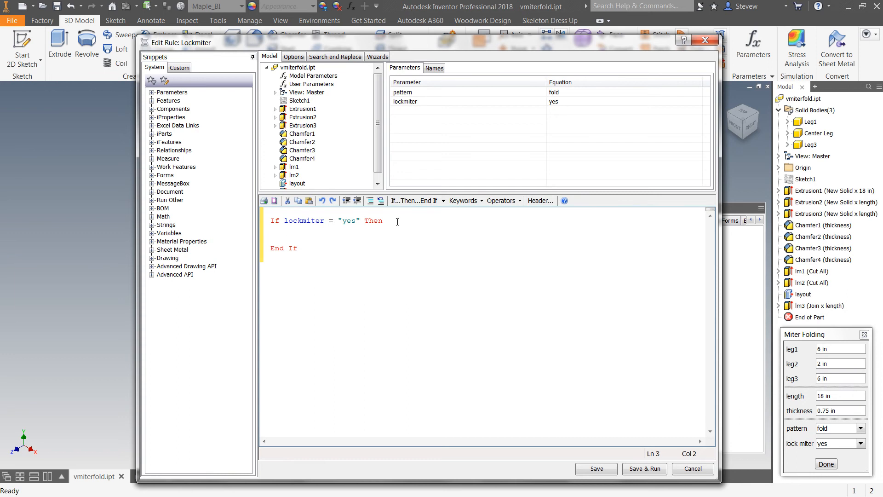
# - Capture the current state of features lm1 and lm2 inside the If block of the Lockmiter rule
pyautogui.moveTo(374, 103); pyautogui.dragTo(379, 138)
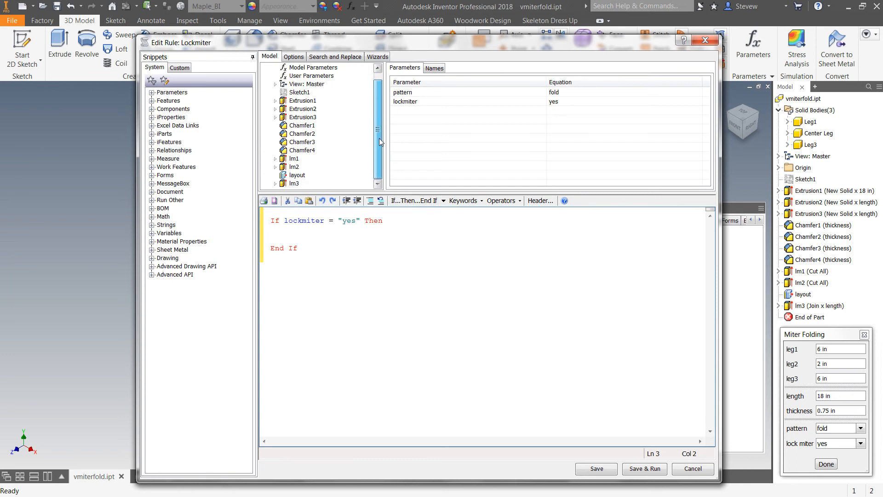
pyautogui.rightClick(294, 161)
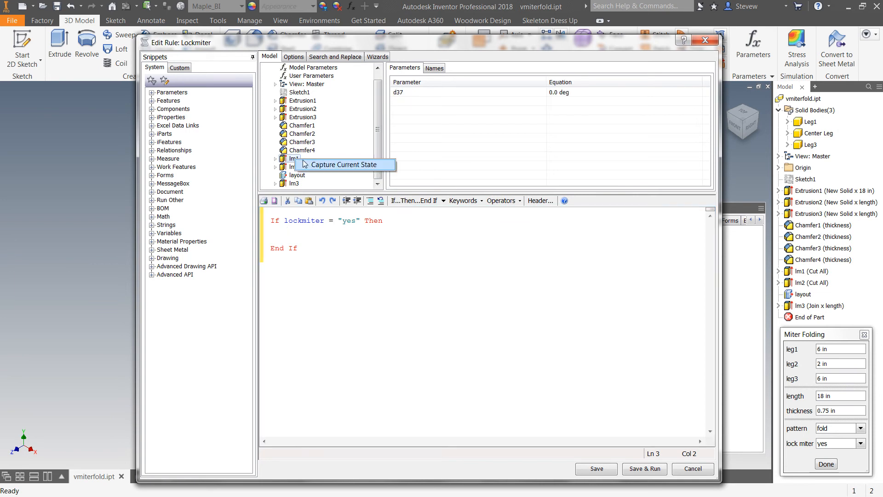
pyautogui.click(326, 164)
pyautogui.click(352, 262)
pyautogui.press('Return')
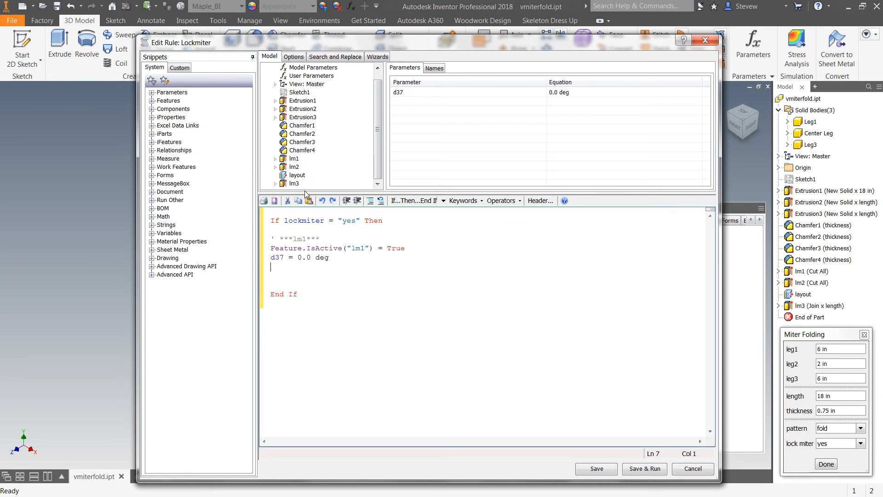
pyautogui.rightClick(294, 168)
pyautogui.click(331, 172)
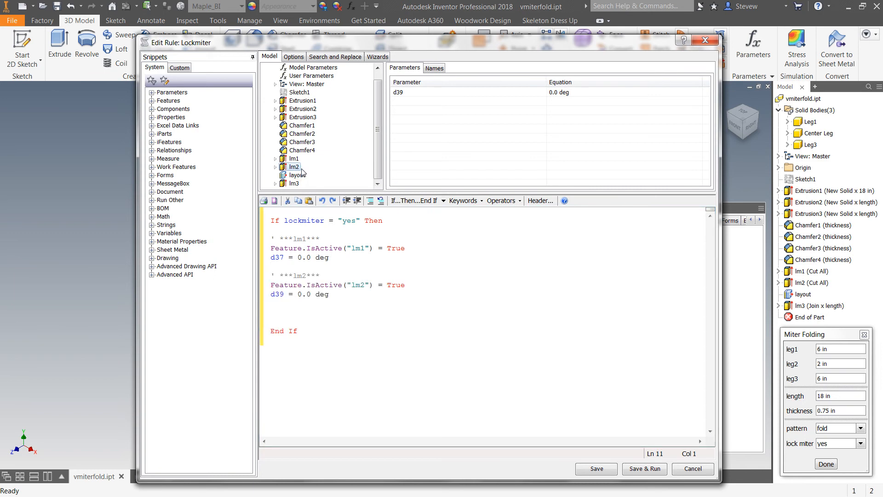
# - Capture the current state of feature lm3 inside the If block, below the lm2 entry of the Lockmiter rule
pyautogui.click(337, 296)
pyautogui.press('Return')
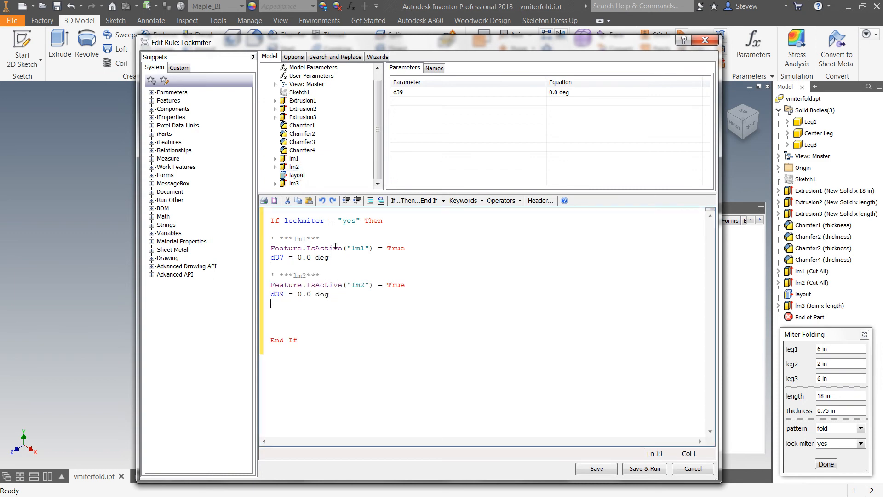
pyautogui.rightClick(295, 183)
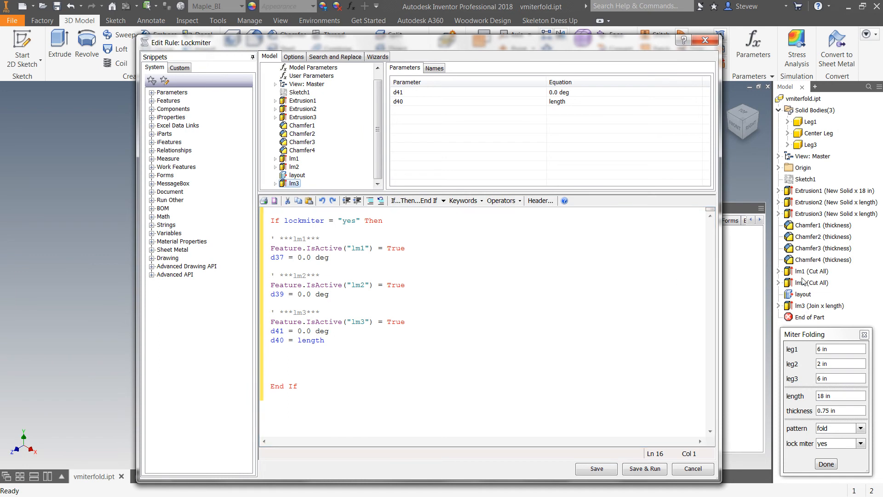
# - Delete the d37 and d39 parameter lines from the lm1 and lm2 sections of the rule
pyautogui.moveTo(347, 261); pyautogui.dragTo(255, 260)
pyautogui.click(273, 240)
pyautogui.doubleClick(299, 238)
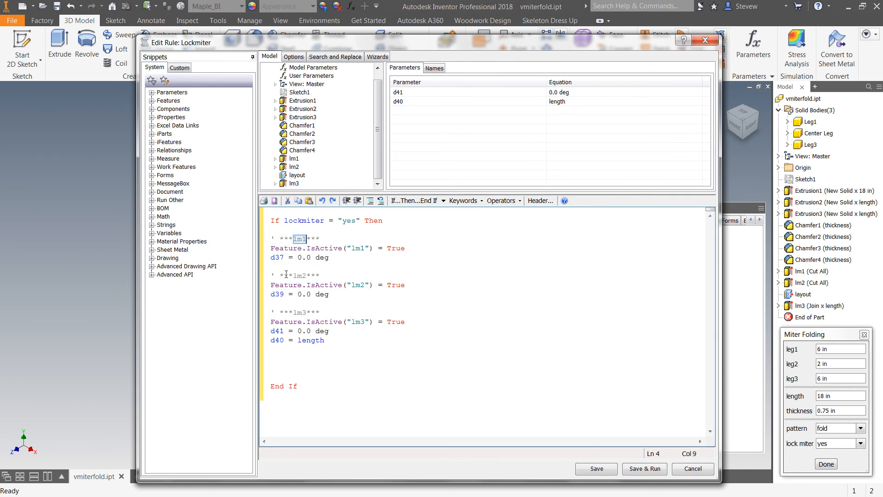
pyautogui.moveTo(272, 267); pyautogui.dragTo(271, 276)
pyautogui.moveTo(361, 256); pyautogui.dragTo(248, 260)
pyautogui.moveTo(336, 257); pyautogui.dragTo(262, 261)
pyautogui.press('Delete')
pyautogui.press('Delete')
pyautogui.moveTo(332, 284); pyautogui.dragTo(252, 285)
pyautogui.press('Delete')
pyautogui.press('Delete')
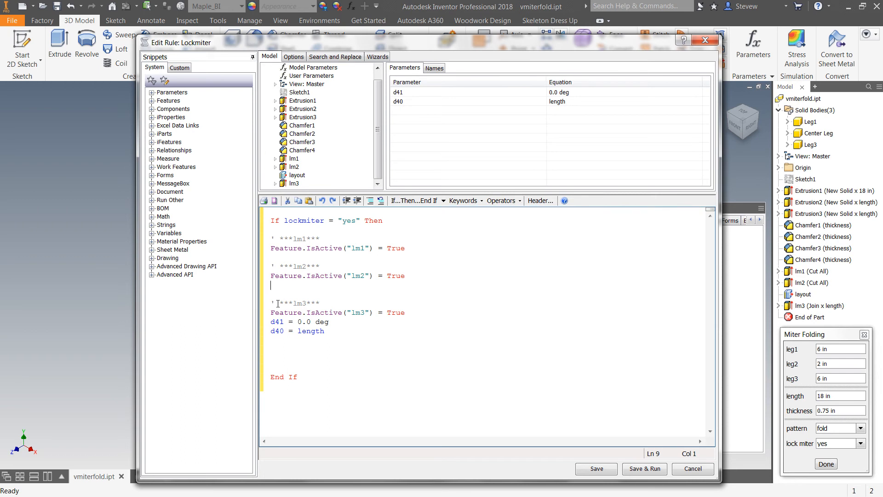
# - Delete the d41 and d40 parameter lines from the lm3 section and remove the surplus blank lines before End If
pyautogui.moveTo(326, 322); pyautogui.dragTo(257, 324)
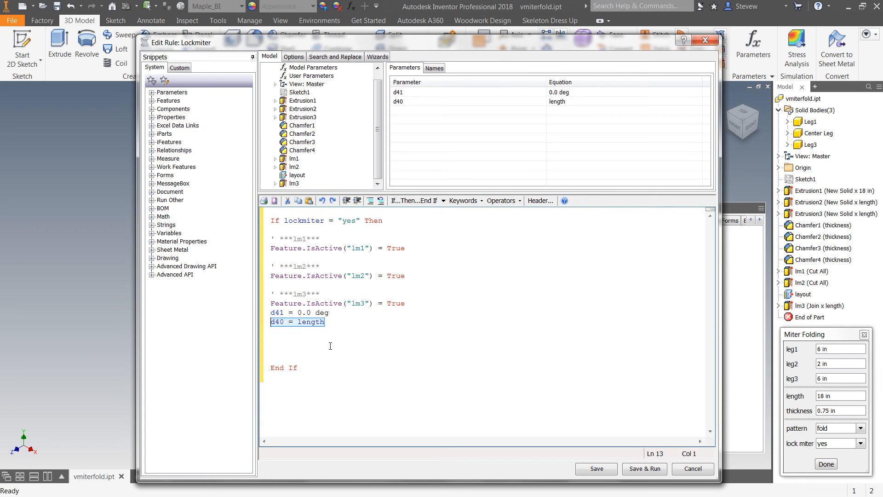
pyautogui.moveTo(333, 312); pyautogui.dragTo(267, 316)
pyautogui.press('Delete')
pyautogui.moveTo(327, 320); pyautogui.dragTo(257, 328)
pyautogui.click(329, 324)
pyautogui.moveTo(329, 324); pyautogui.dragTo(264, 325)
pyautogui.press('Delete')
pyautogui.press('Delete')
pyautogui.press('Delete')
pyautogui.press('Delete')
pyautogui.press('Delete')
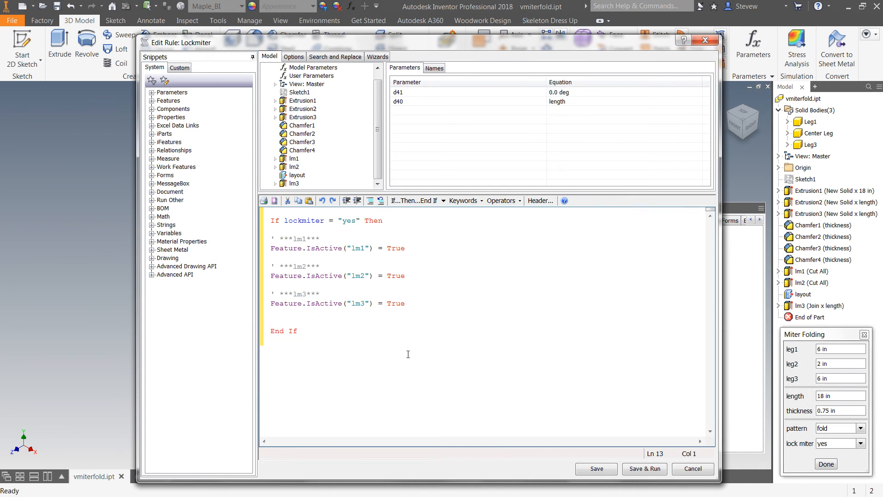
# - Duplicate the If condition with its lm1, lm2 and lm3 statements below the first End If
pyautogui.moveTo(412, 304); pyautogui.dragTo(272, 223)
pyautogui.hotkey('ctrl', 'c')
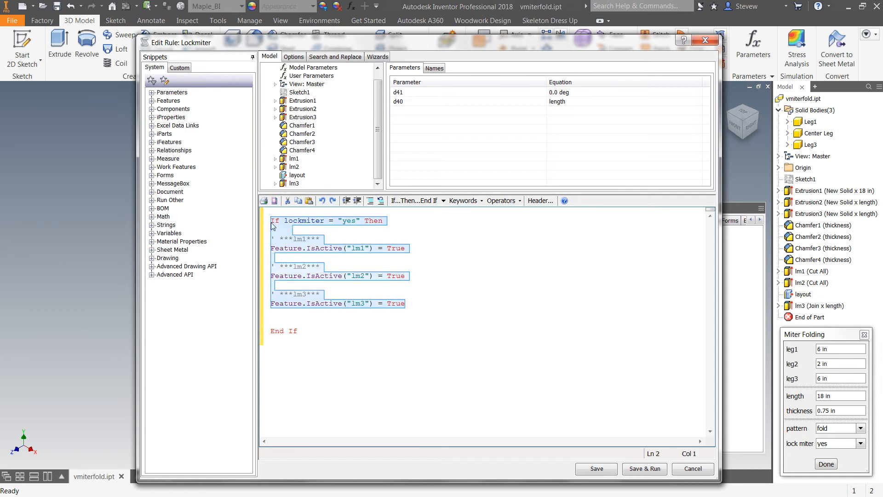
pyautogui.click(285, 347)
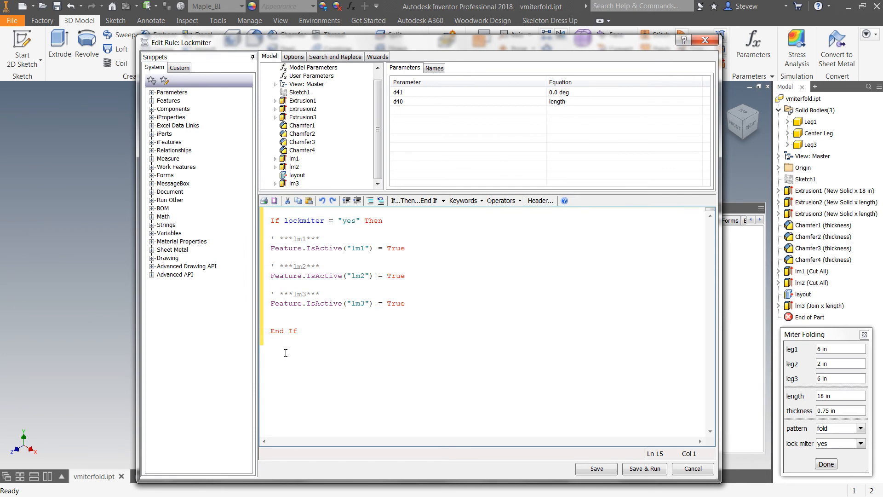
pyautogui.hotkey('ctrl', 'v')
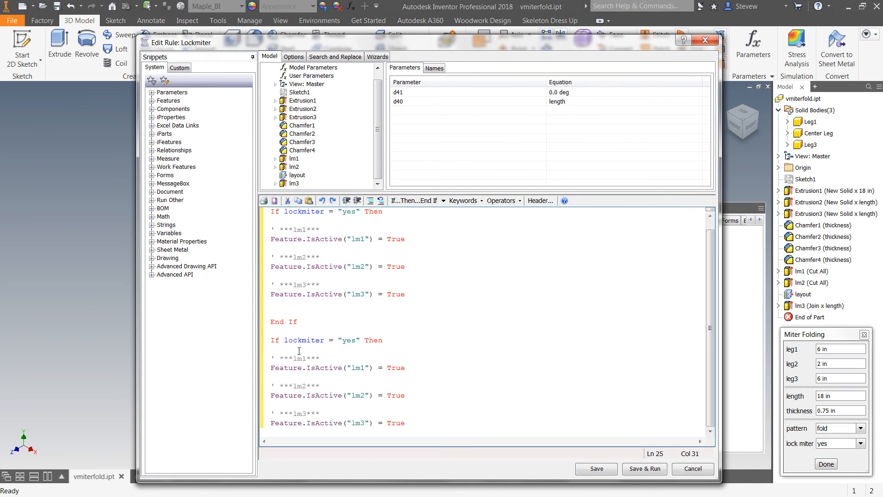
# - Change the duplicated block's condition to lockmiter = "no" and set lm1, lm2 and lm3 to False
pyautogui.moveTo(342, 343); pyautogui.dragTo(358, 343)
pyautogui.write('no')
pyautogui.moveTo(387, 368); pyautogui.dragTo(406, 372)
pyautogui.write('False')
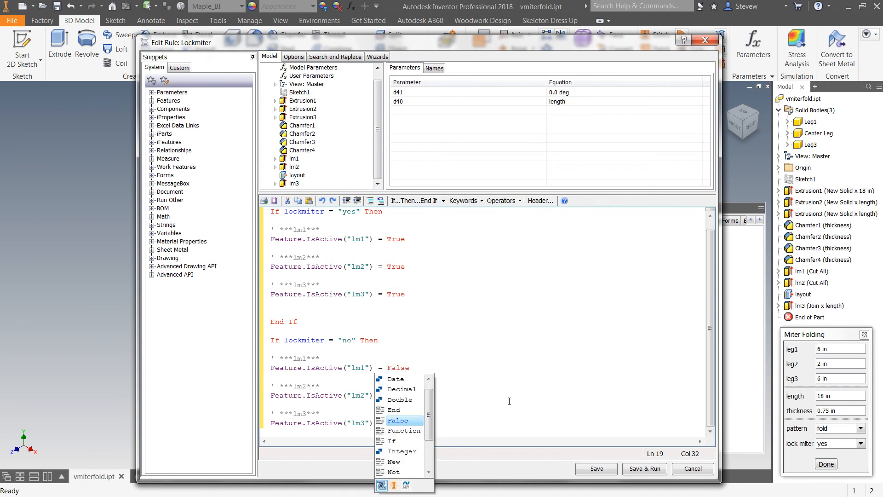
pyautogui.press('Escape')
pyautogui.moveTo(387, 369); pyautogui.dragTo(405, 422)
pyautogui.click(388, 396)
pyautogui.write('False')
pyautogui.click(387, 423)
pyautogui.write('False')
# - Copy the End If statement to the end of the "no" block, then save and close the Lockmiter rule
pyautogui.moveTo(319, 316); pyautogui.dragTo(217, 318)
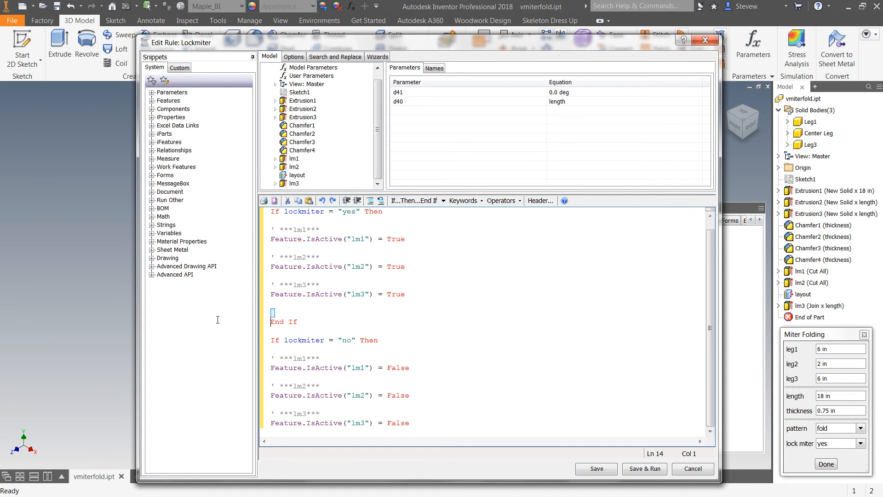
pyautogui.moveTo(317, 323); pyautogui.dragTo(272, 313)
pyautogui.hotkey('ctrl', 'c')
pyautogui.click(289, 423)
pyautogui.press('End')
pyautogui.press('Return')
pyautogui.press('Return')
pyautogui.hotkey('ctrl', 'v')
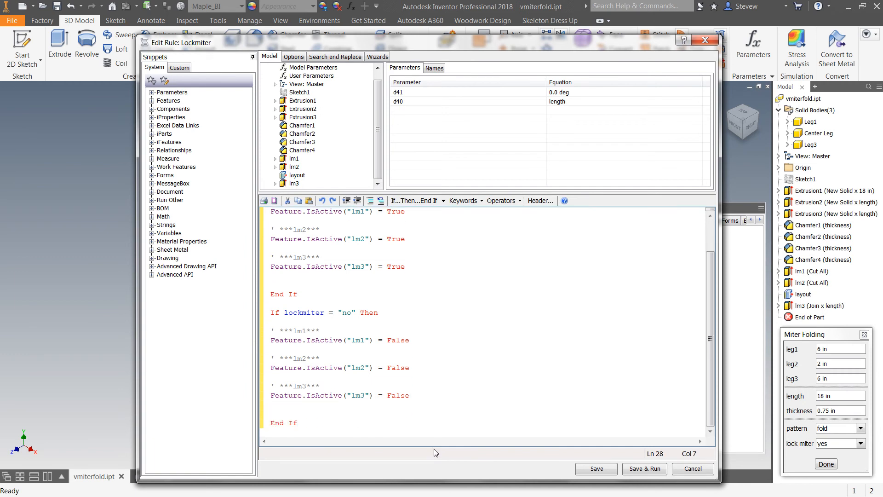
pyautogui.click(611, 471)
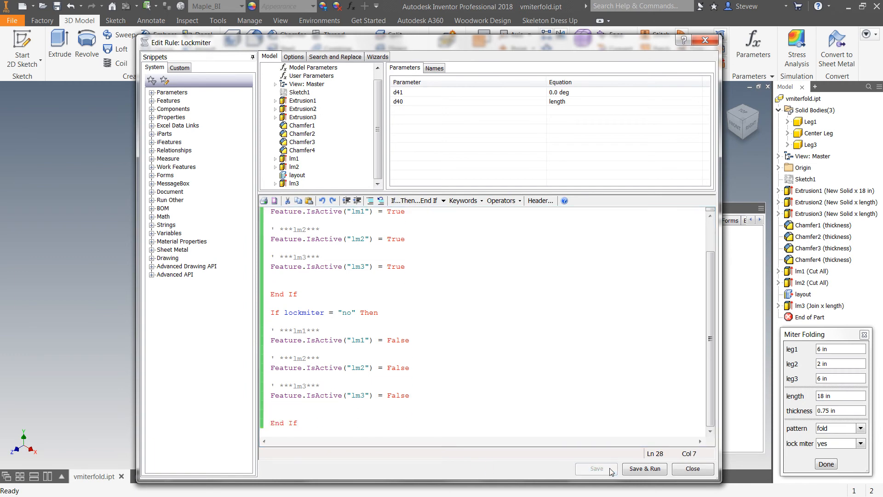
pyautogui.click(688, 471)
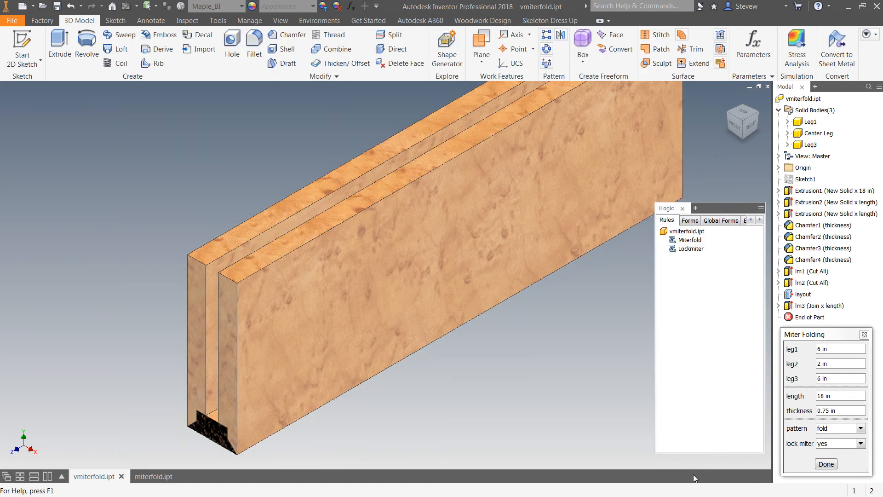
# - Move the Miter Folding form closer to the model and test the pattern by switching it to unfold and back to fold
pyautogui.moveTo(841, 334); pyautogui.dragTo(678, 289)
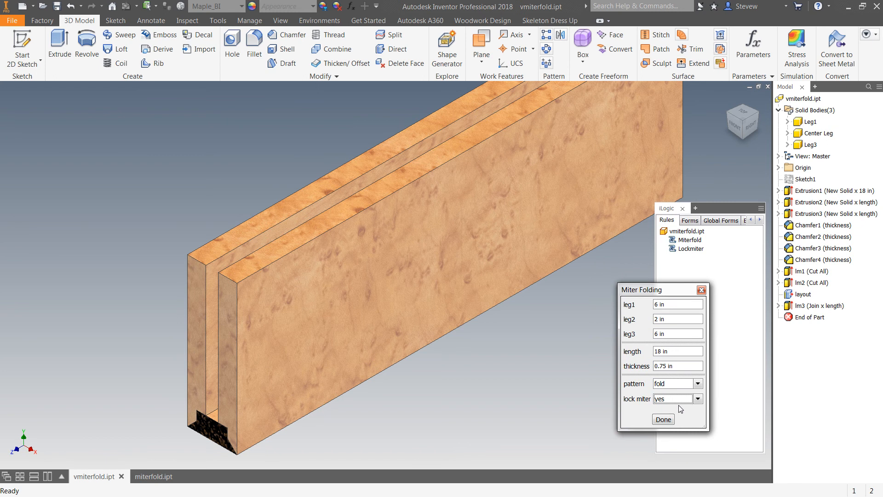
pyautogui.click(697, 384)
pyautogui.click(692, 403)
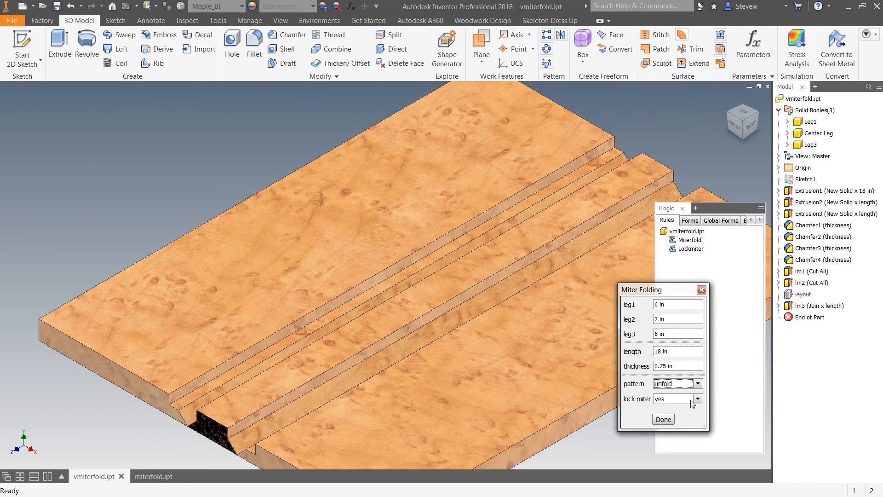
pyautogui.click(698, 384)
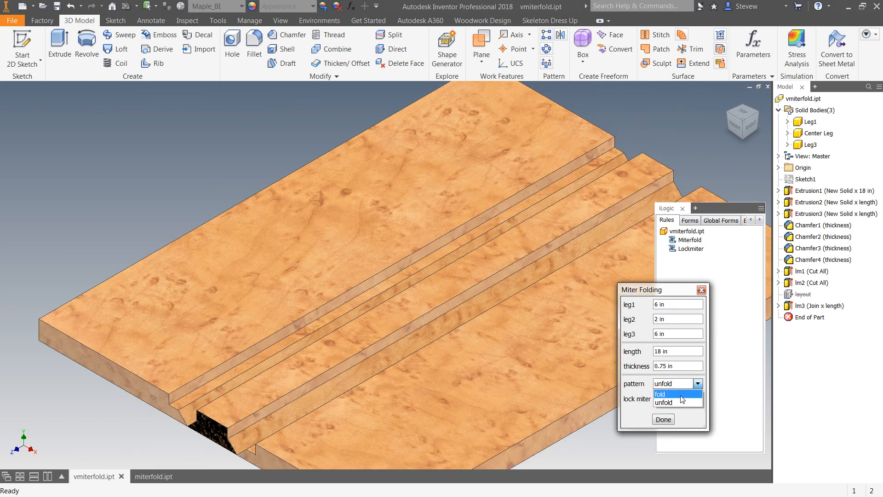
pyautogui.click(682, 398)
# - Test the Lockmiter rule on the folded part by switching lock miter to no and back to yes
pyautogui.click(698, 399)
pyautogui.click(691, 409)
pyautogui.click(698, 399)
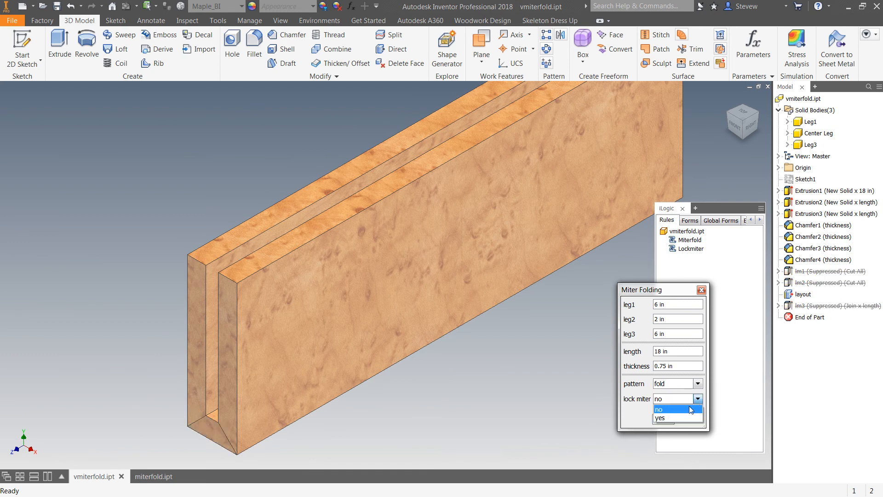
pyautogui.click(685, 416)
# - Set the pattern to unfold and lock miter to no in the Miter Folding form
pyautogui.click(697, 383)
pyautogui.click(682, 399)
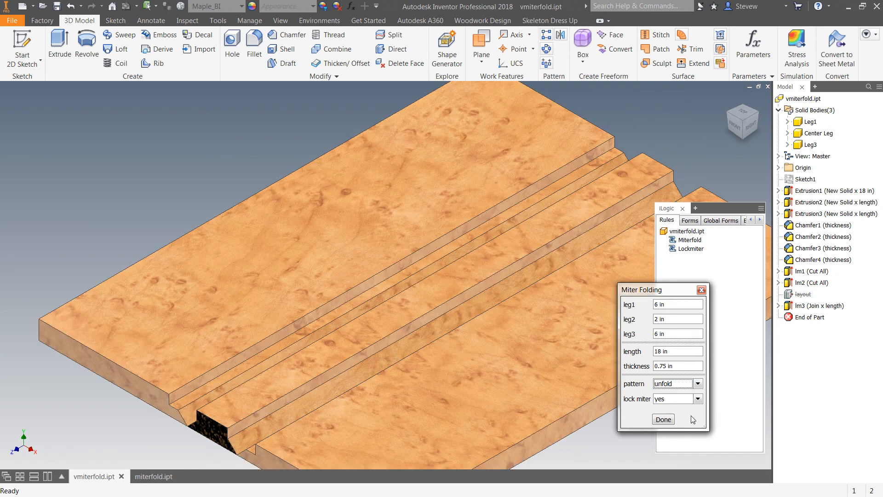
pyautogui.click(698, 399)
pyautogui.click(685, 409)
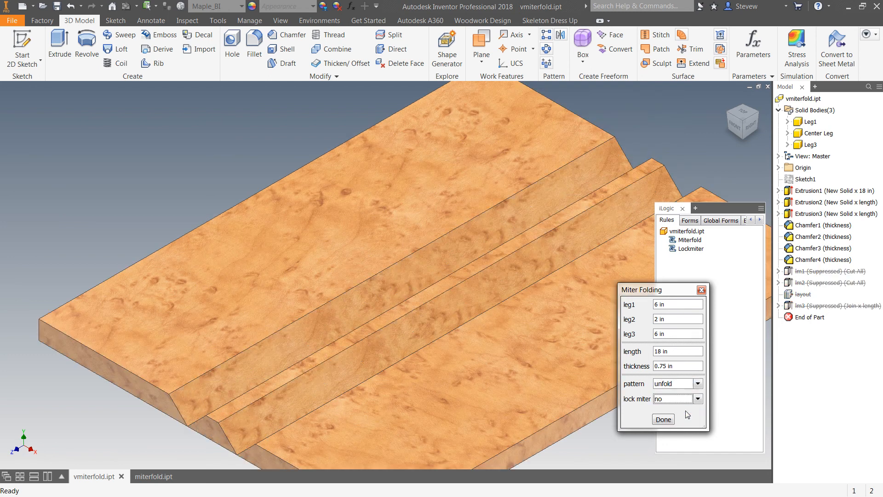
# - Return the pattern to fold in the Miter Folding form
pyautogui.scroll(3, 466, 299)
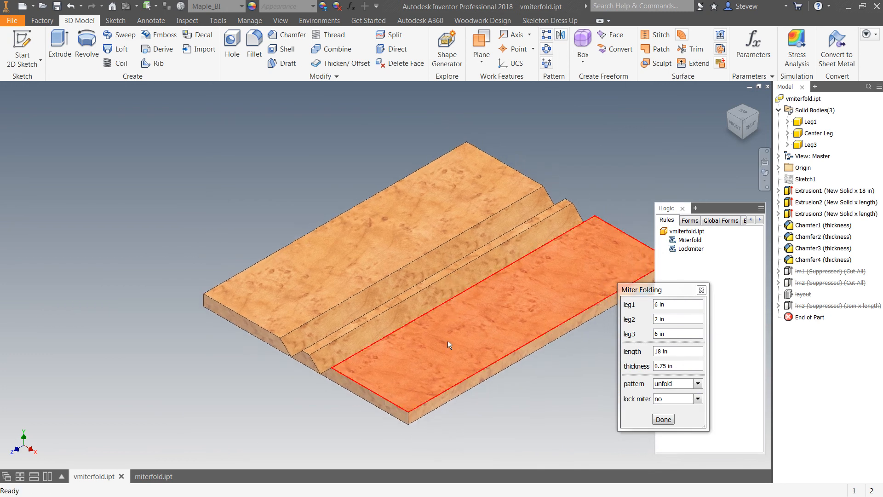
pyautogui.click(697, 383)
pyautogui.click(684, 395)
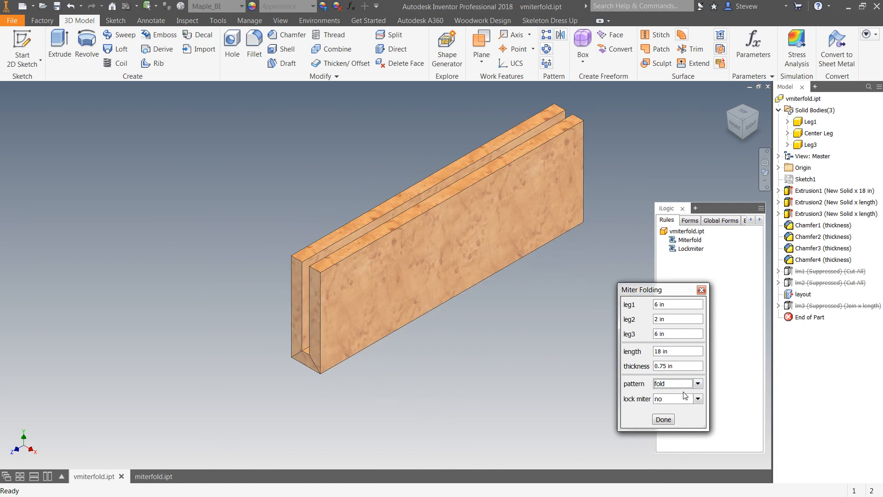
pyautogui.moveTo(548, 365); pyautogui.dragTo(501, 383, button='middle')
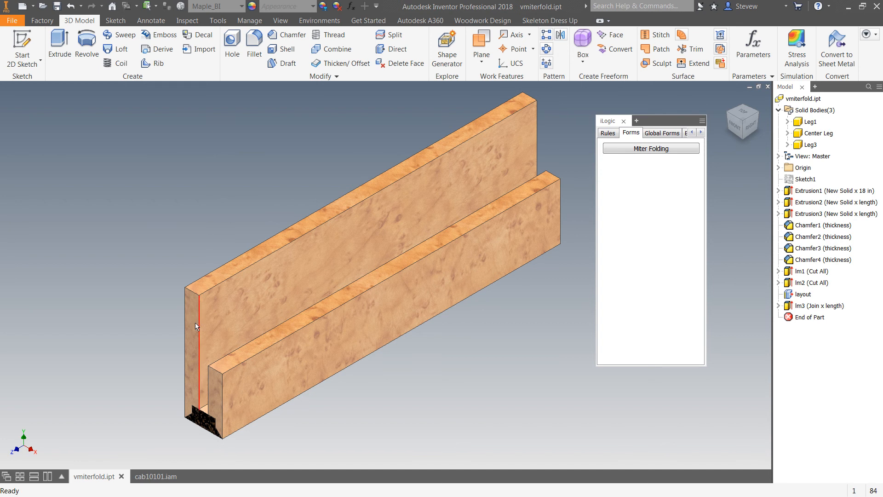
# - Switch to the cab10101.iam assembly and hide the glass door on the cabinet's left side
pyautogui.click(142, 476)
pyautogui.moveTo(338, 315); pyautogui.dragTo(259, 334, button='middle')
pyautogui.press('F4')
pyautogui.moveTo(363, 263); pyautogui.dragTo(308, 289)
pyautogui.press('Escape')
pyautogui.rightClick(307, 288)
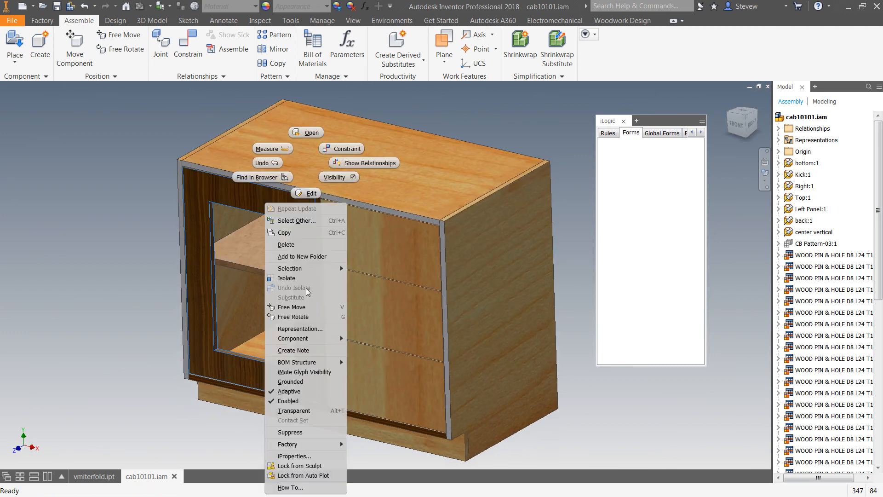
pyautogui.click(337, 177)
# - Hide the bottom and middle drawers in the cabinet's right compartment
pyautogui.rightClick(367, 368)
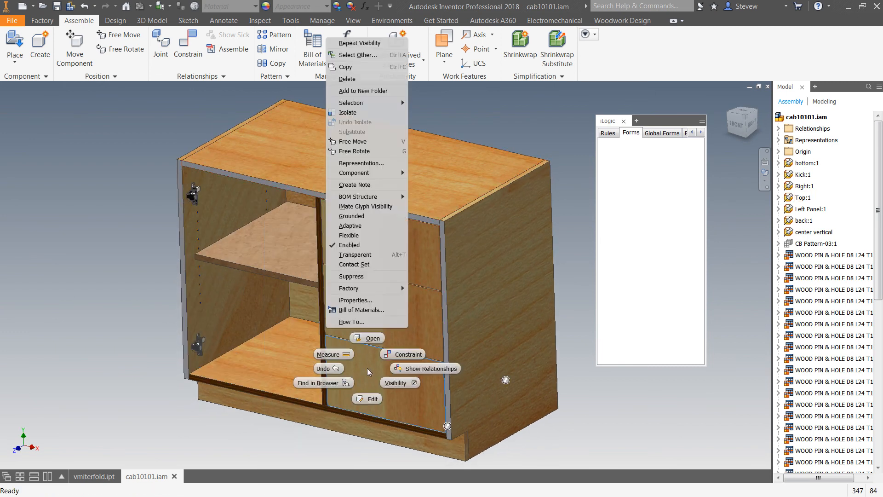
pyautogui.click(405, 382)
pyautogui.click(153, 186)
pyautogui.rightClick(358, 288)
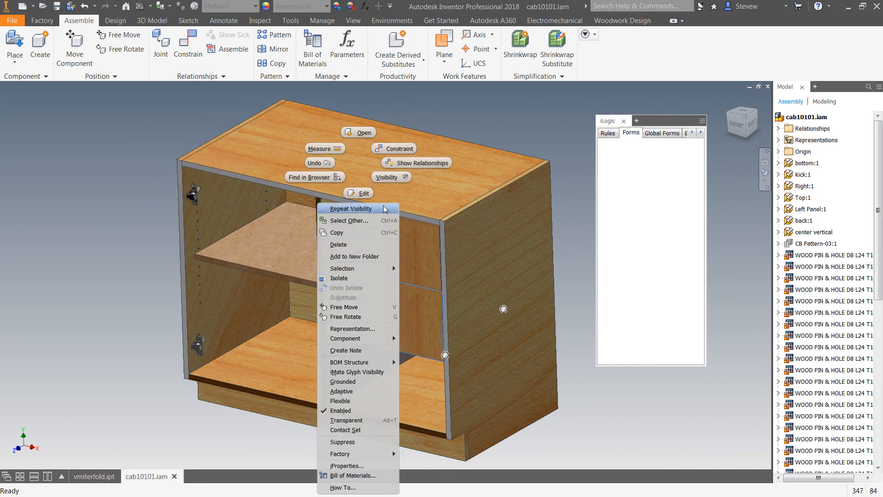
pyautogui.click(388, 177)
pyautogui.click(154, 187)
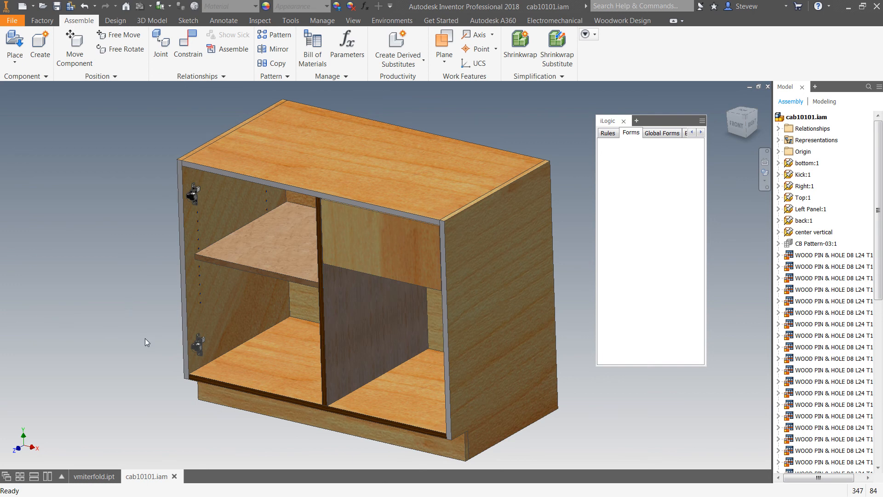
# - Hide the shelf in the cabinet's left compartment
pyautogui.moveTo(241, 253); pyautogui.dragTo(221, 272)
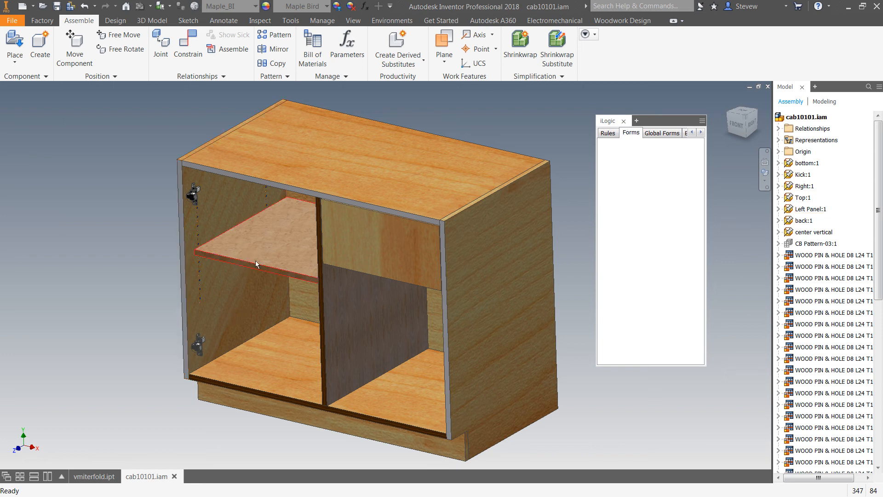
pyautogui.rightClick(269, 240)
pyautogui.click(304, 183)
pyautogui.moveTo(265, 382); pyautogui.dragTo(271, 376, button='middle')
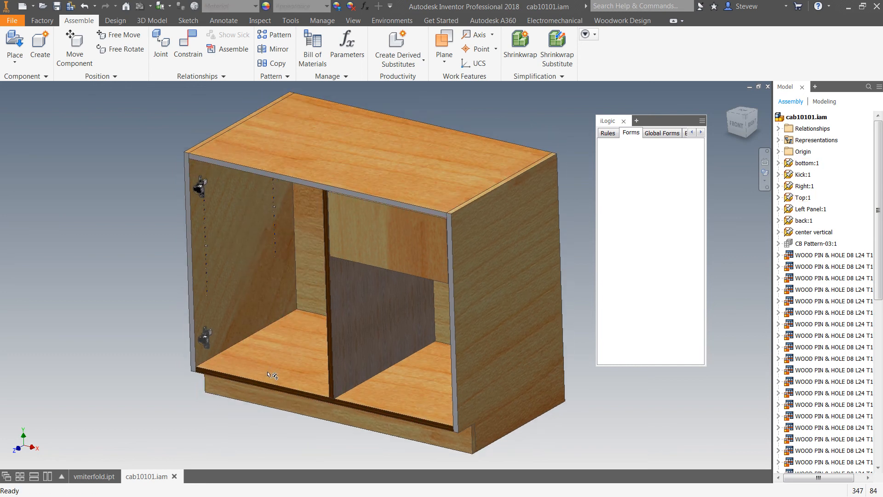
# - Measure the left opening's width between the inner face of the left panel and the center vertical
pyautogui.press('m')
pyautogui.click(244, 291)
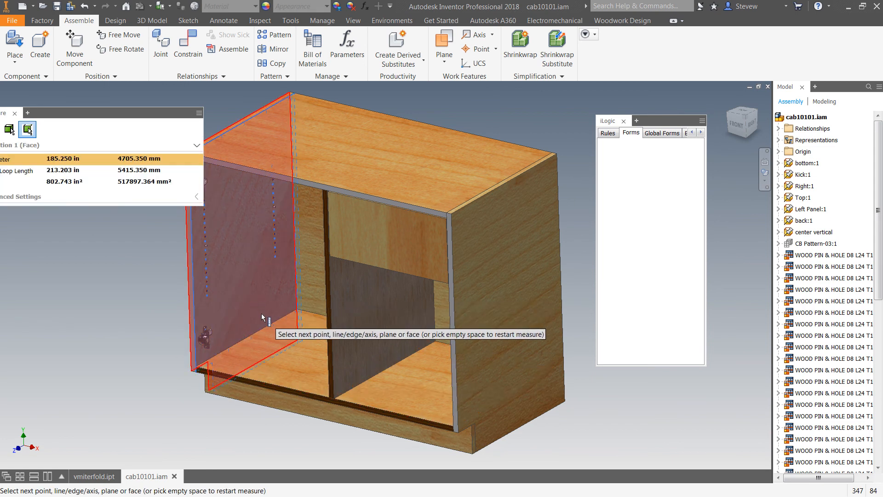
pyautogui.keyDown('shift'); pyautogui.moveTo(261, 313); pyautogui.dragTo(414, 297, button='middle'); pyautogui.keyUp('shift')
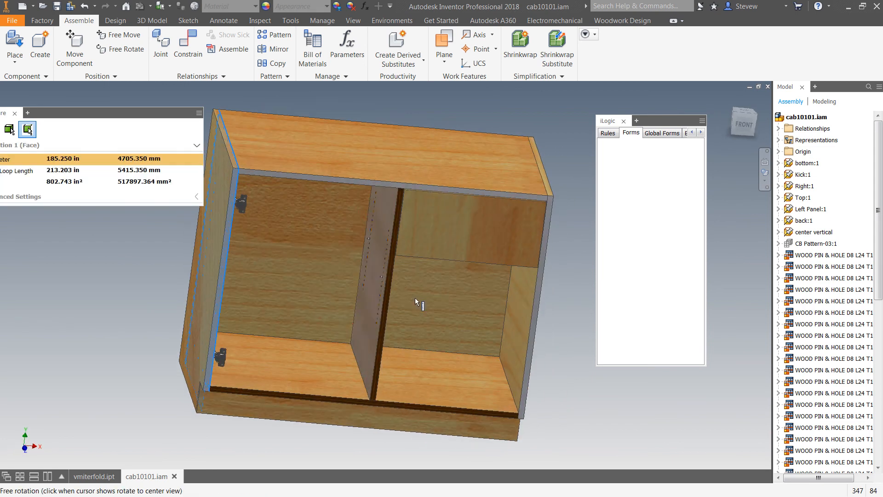
pyautogui.click(373, 280)
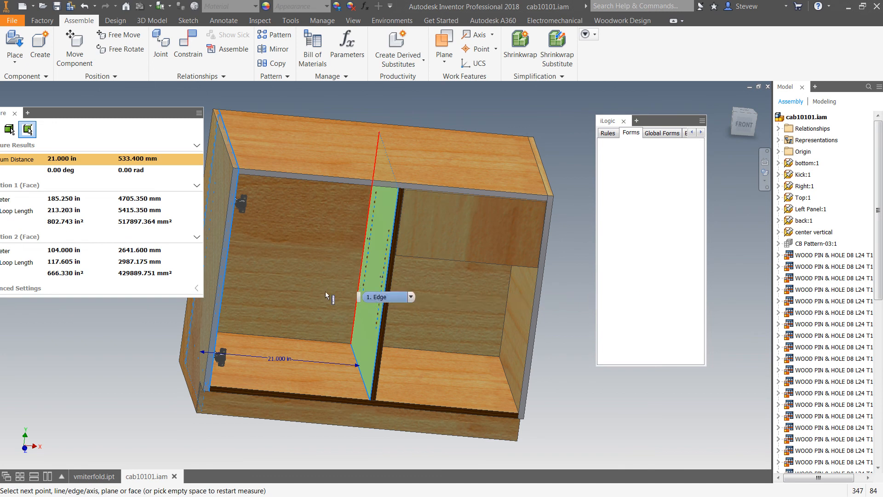
# - Measure the right opening's width between the right panel's inner face and the center vertical
pyautogui.rightClick(144, 333)
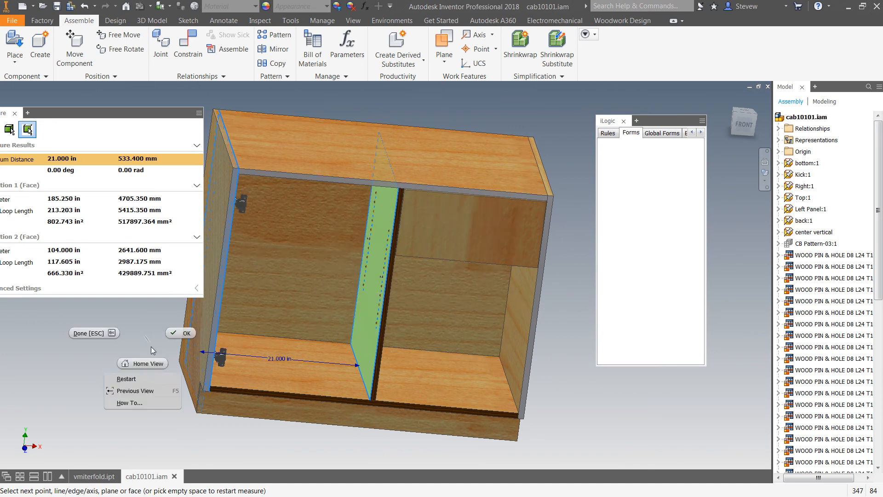
pyautogui.click(143, 377)
pyautogui.click(510, 324)
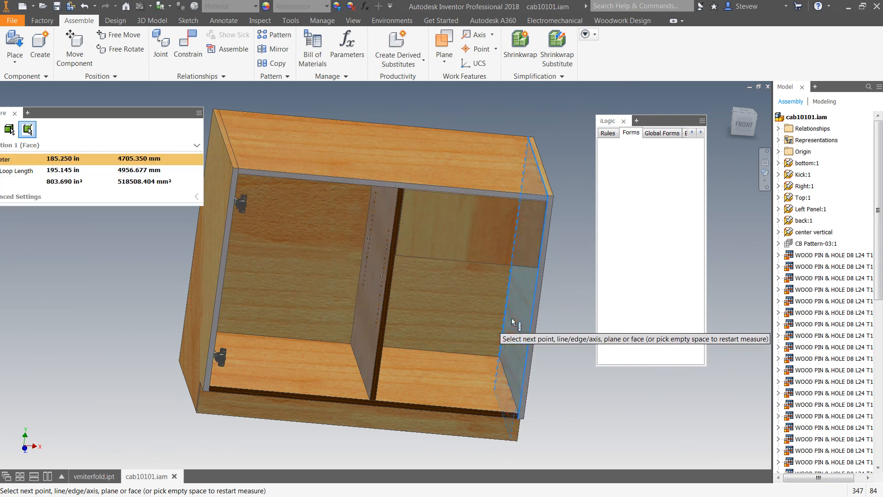
pyautogui.press('F4')
pyautogui.moveTo(362, 305); pyautogui.dragTo(369, 302)
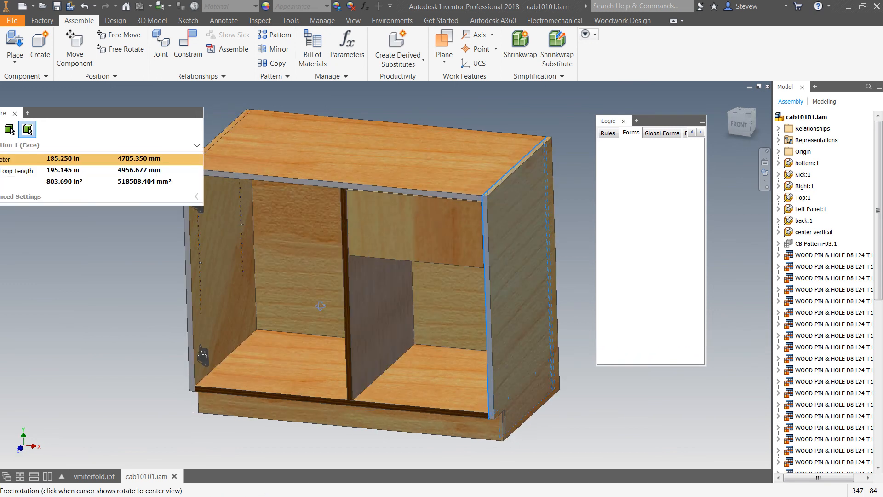
pyautogui.click(368, 303)
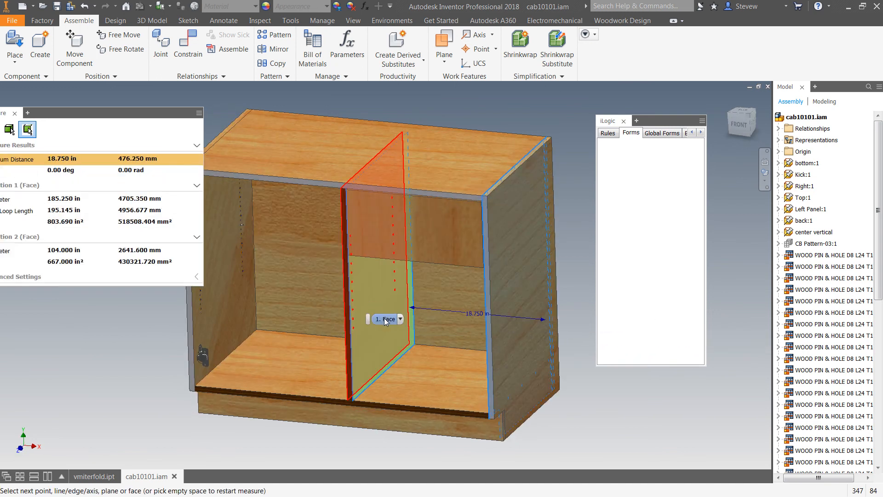
pyautogui.moveTo(378, 319)
# - Measure the cabinet's interior depth from the back panel's face to the bottom panel's front edge
pyautogui.rightClick(94, 340)
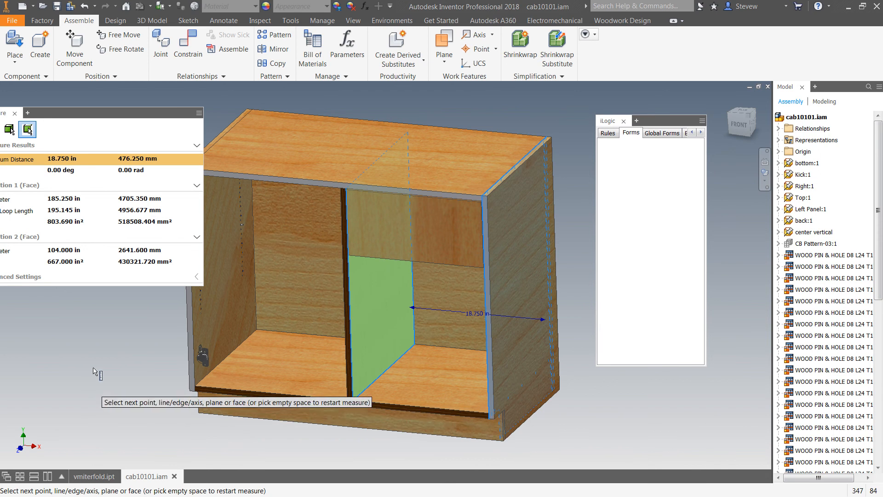
pyautogui.click(97, 379)
pyautogui.click(313, 253)
pyautogui.scroll(3, 250, 408)
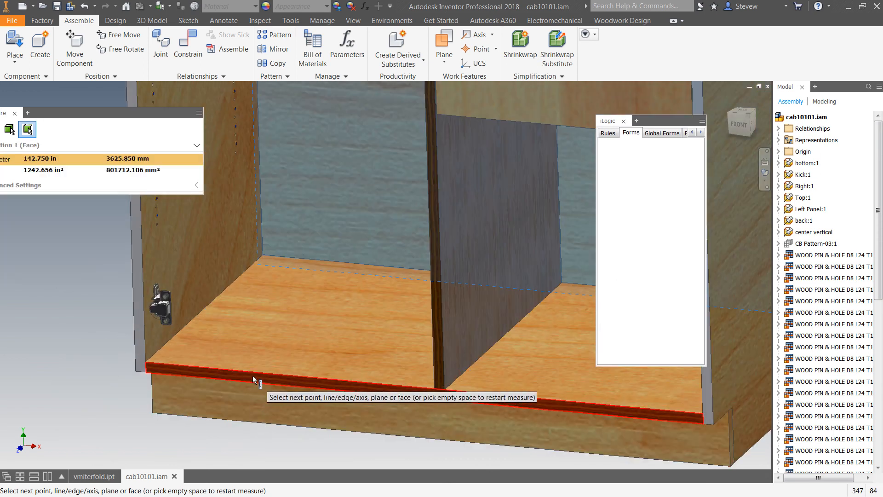
pyautogui.click(252, 377)
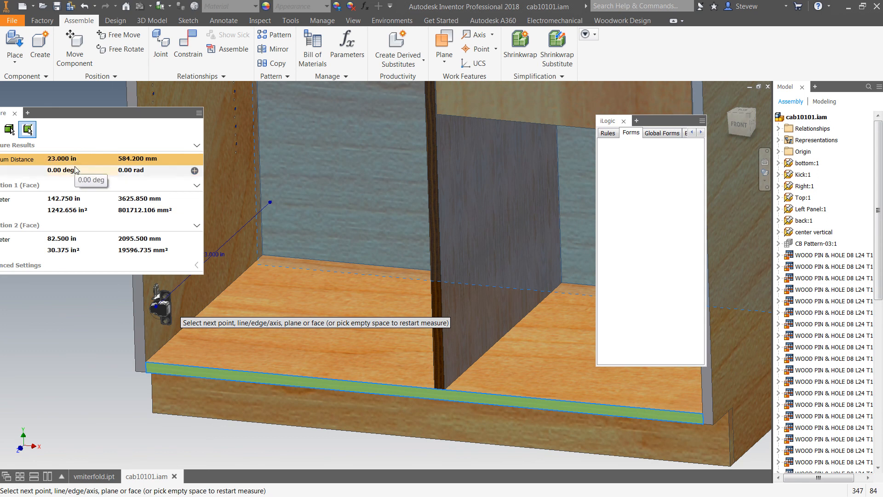
pyautogui.moveTo(210, 203); pyautogui.dragTo(223, 217, button='middle')
pyautogui.press('Escape')
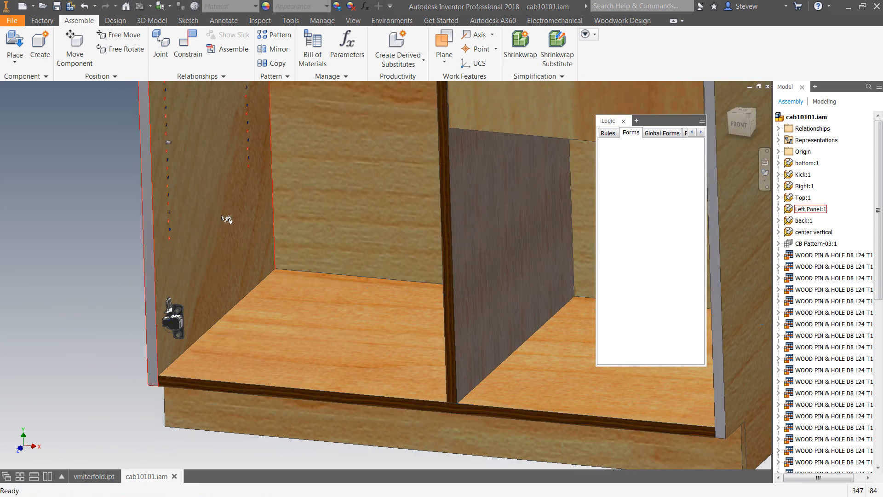
pyautogui.scroll(-3, 247, 283)
pyautogui.scroll(1, 202, 294)
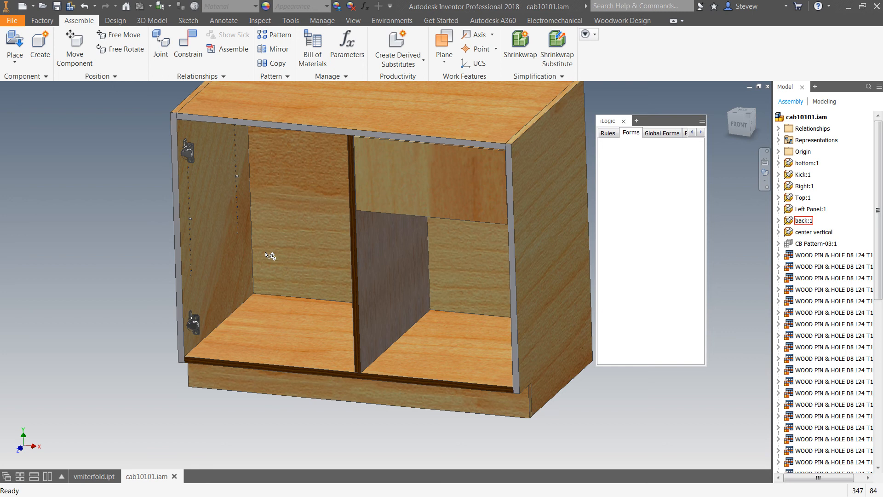
pyautogui.scroll(3, 257, 237)
pyautogui.moveTo(257, 236); pyautogui.dragTo(333, 271, button='middle')
pyautogui.scroll(-4, 333, 271)
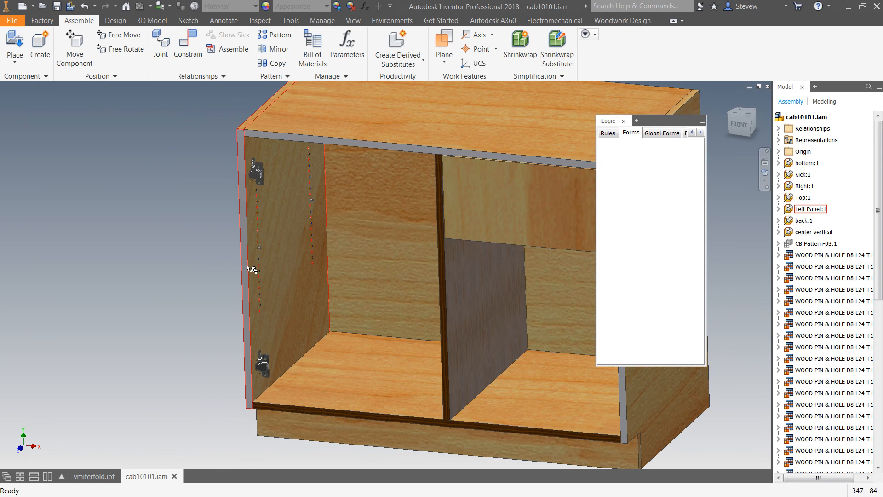
pyautogui.scroll(3, 251, 271)
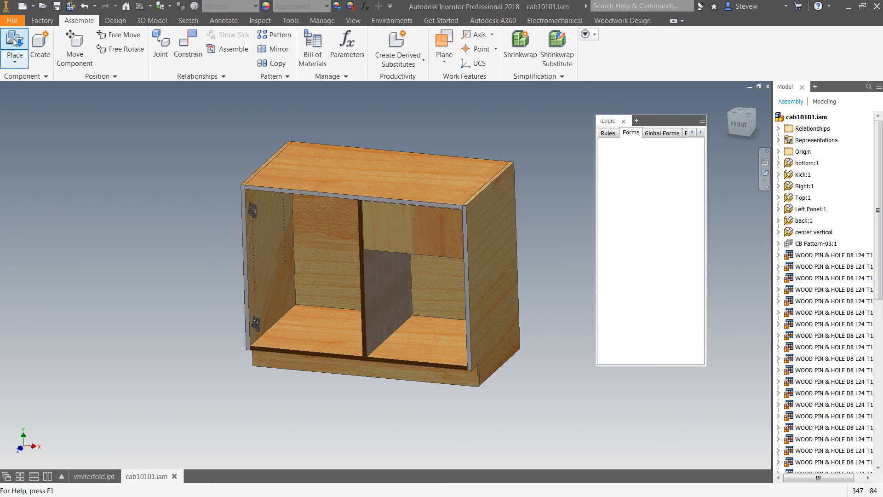
# - Place vmiterfold.ipt from the PROJECTS folder into the assembly as an iLogic component
pyautogui.click(15, 59)
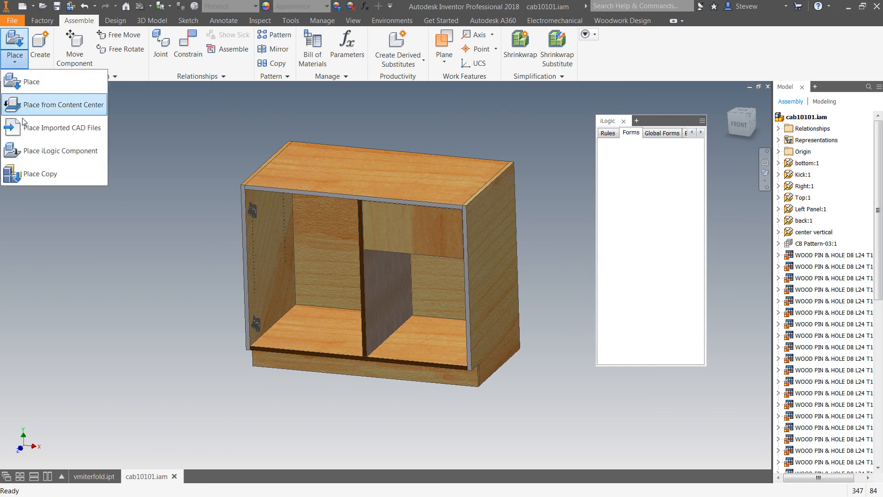
pyautogui.click(23, 155)
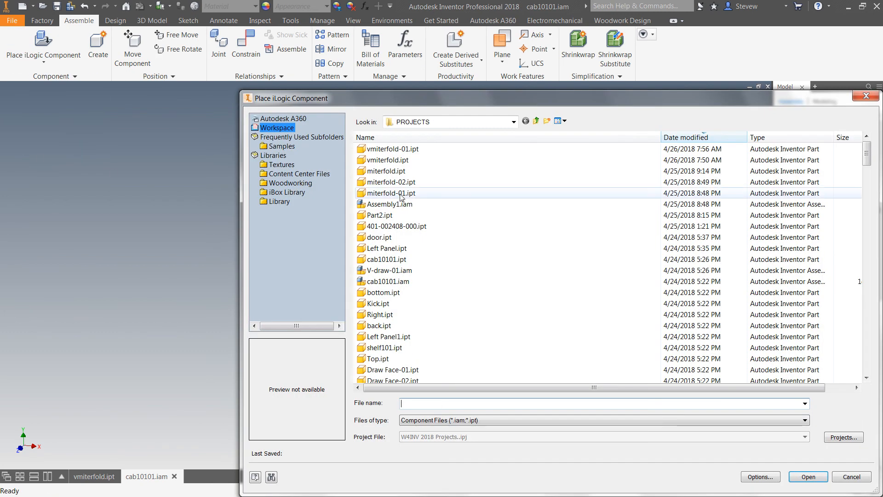
pyautogui.click(384, 161)
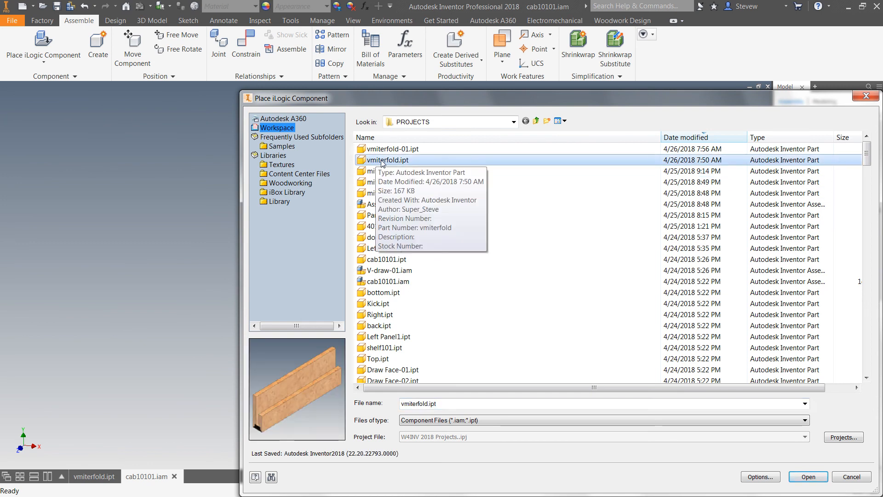
pyautogui.doubleClick(383, 161)
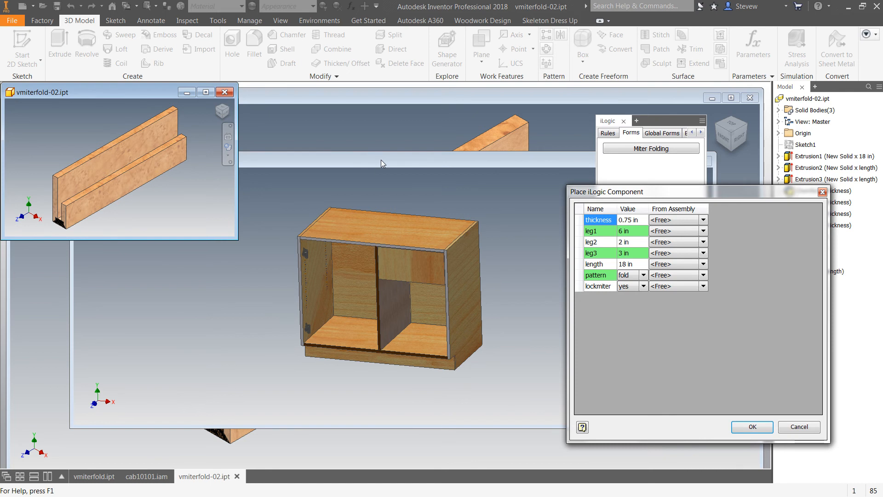
# - Enlarge the part preview and arrange the assembly window, parameter dialog and iLogic browser so the part and cabinet are both visible
pyautogui.moveTo(238, 238); pyautogui.dragTo(313, 391)
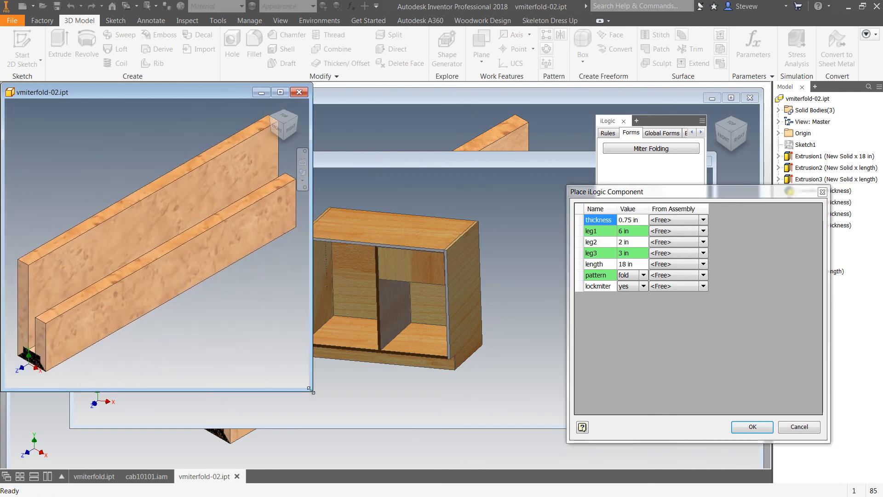
pyautogui.moveTo(484, 160); pyautogui.dragTo(718, 103)
pyautogui.moveTo(743, 202); pyautogui.dragTo(495, 304)
pyautogui.moveTo(643, 131); pyautogui.dragTo(835, 267)
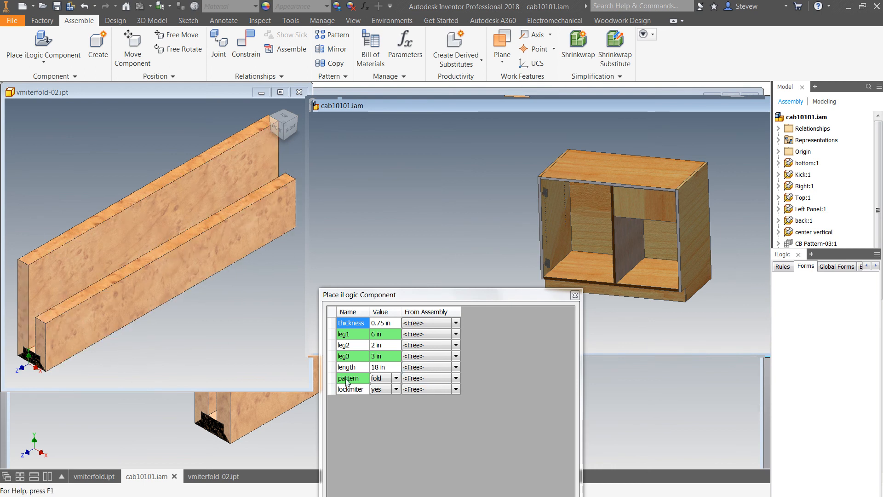
# - Set leg1 of the iLogic component to 21 in and update the part preview
pyautogui.click(382, 334)
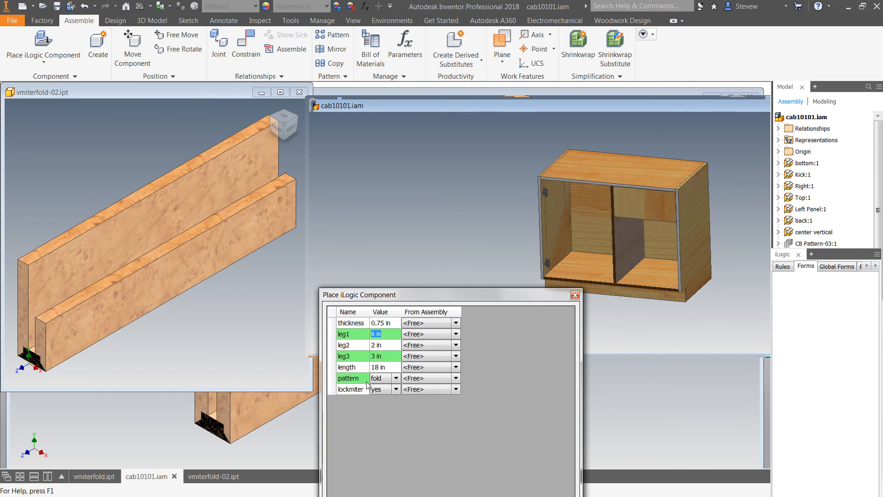
pyautogui.write('21')
pyautogui.press('Return')
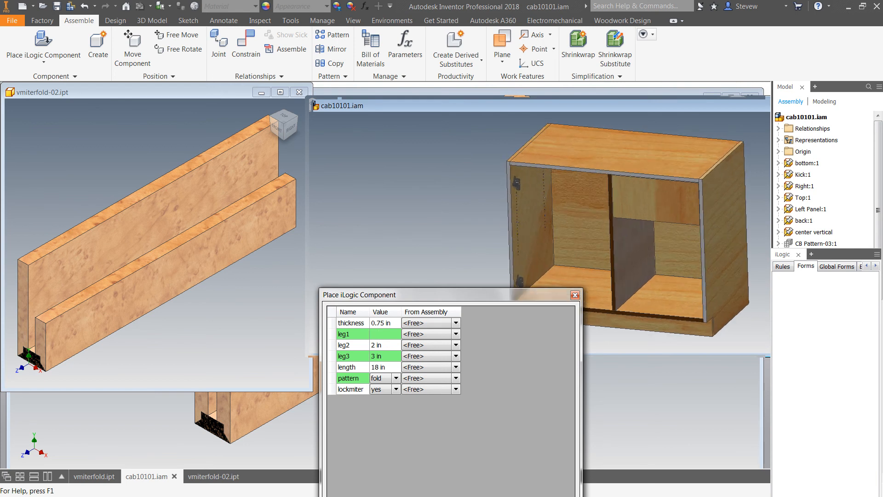
pyautogui.click(183, 314)
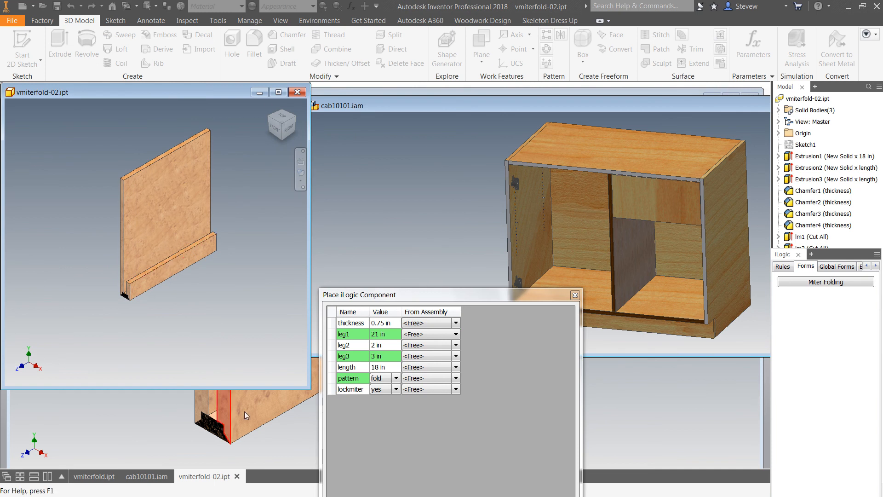
# - Try leg2 at 3 in on the part preview, and return it to 2 in
pyautogui.click(380, 345)
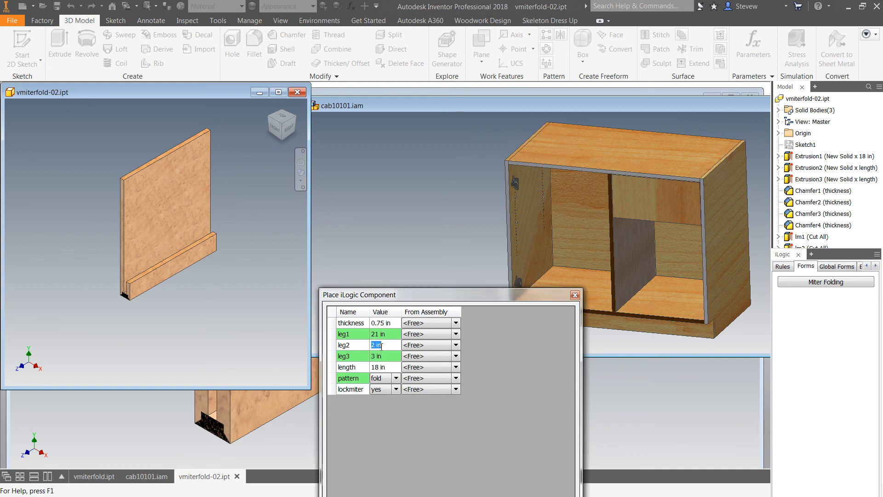
pyautogui.write('3')
pyautogui.press('Return')
pyautogui.click(380, 345)
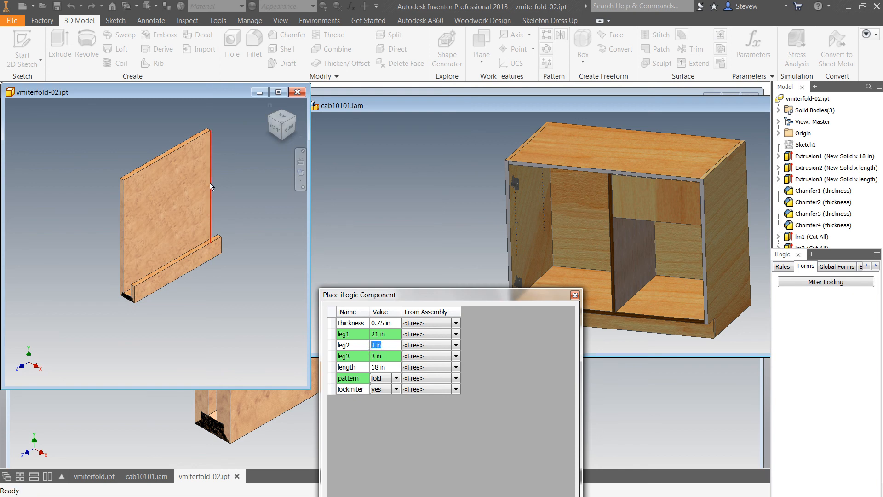
pyautogui.write('2')
pyautogui.press('Return')
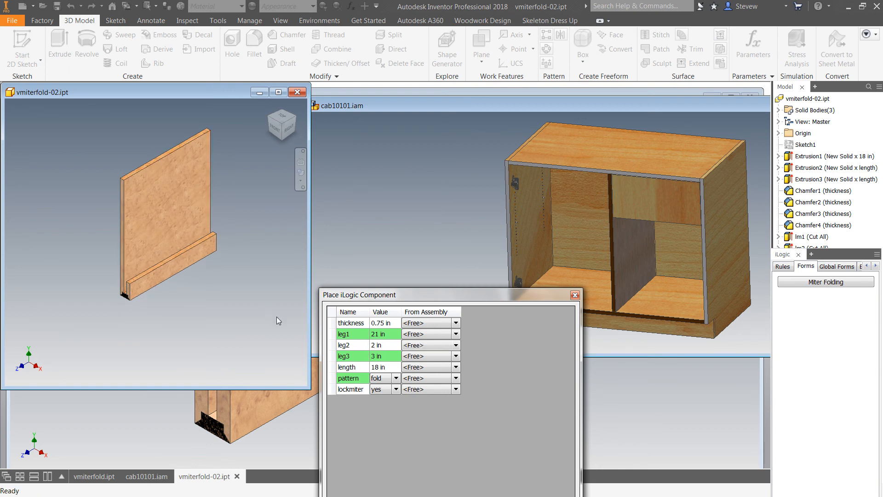
# - Set leg3 to 2 in and the length to 20.75 in for the component being placed
pyautogui.click(388, 358)
pyautogui.write('2')
pyautogui.press('Return')
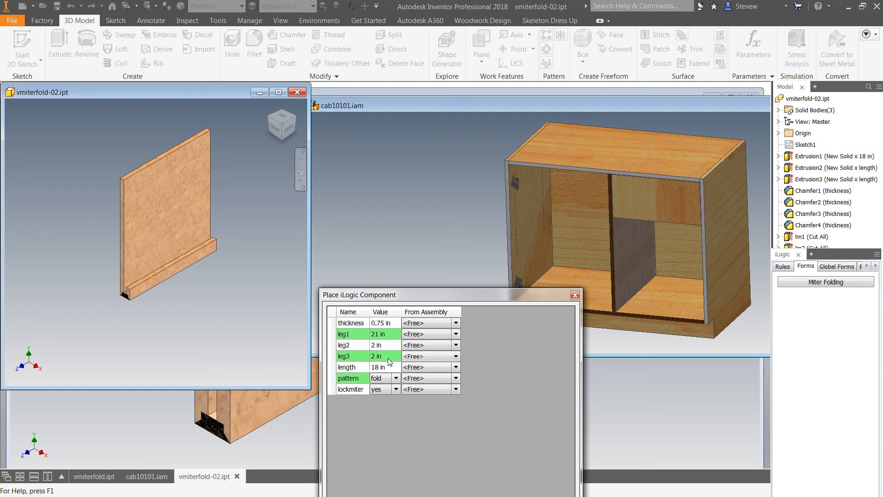
pyautogui.click(388, 367)
pyautogui.write('20,75')
pyautogui.press('Return')
pyautogui.write('20.75')
pyautogui.press('Return')
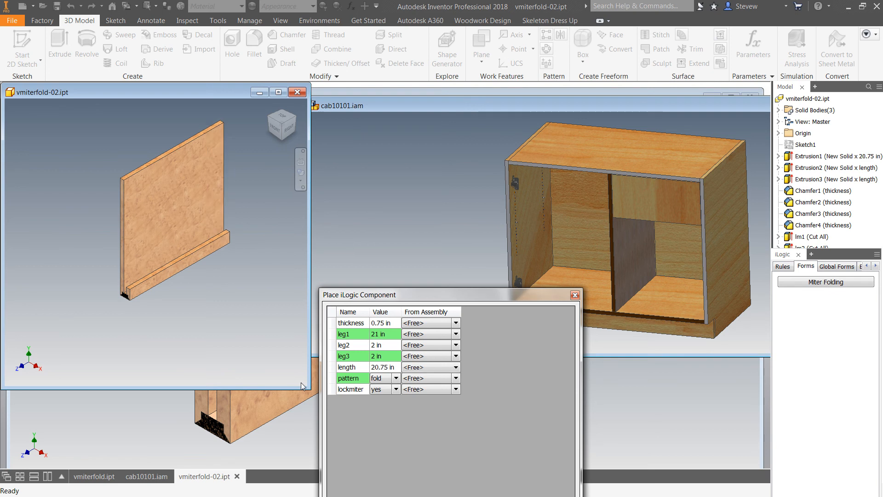
# - Set lockmiter to no and keep the pattern set to fold for the component being placed
pyautogui.click(395, 389)
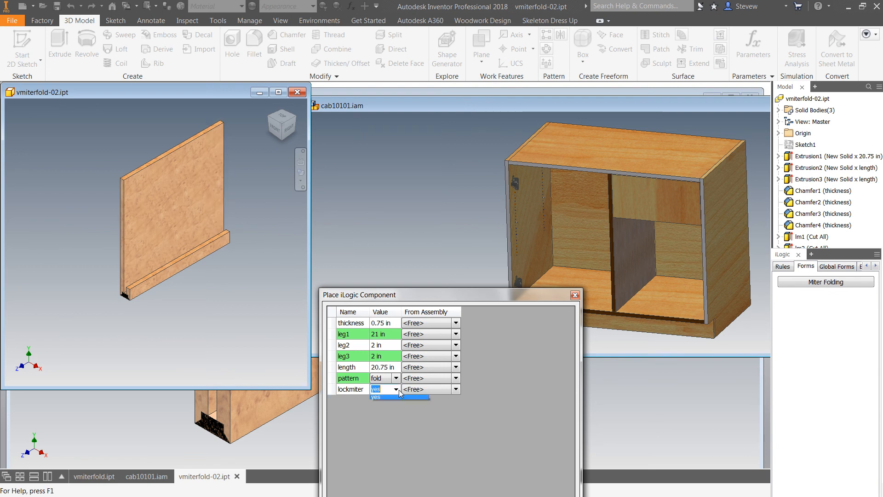
pyautogui.click(396, 399)
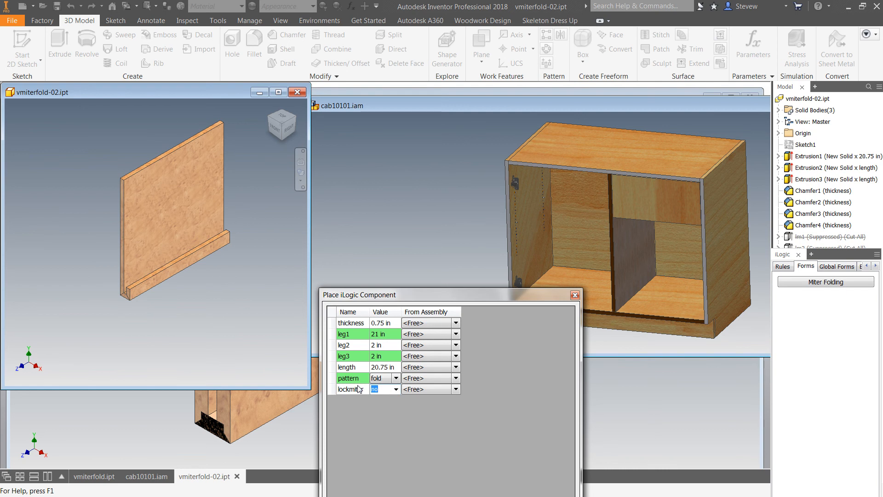
pyautogui.click(396, 378)
pyautogui.click(385, 395)
pyautogui.click(398, 379)
pyautogui.click(390, 387)
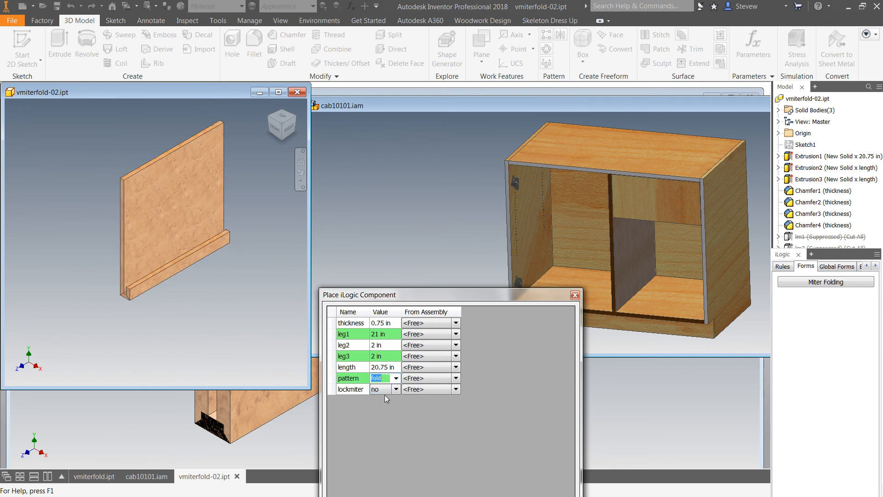
# - Accept the component's parameters and place a single instance beside the cabinet, outside its left panel
pyautogui.moveTo(428, 298); pyautogui.dragTo(367, 163)
pyautogui.click(435, 397)
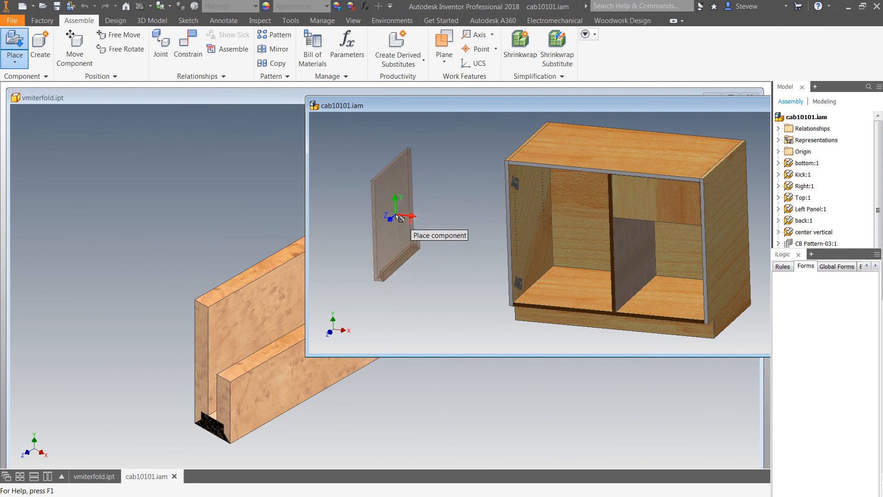
pyautogui.click(381, 211)
pyautogui.rightClick(434, 263)
pyautogui.click(464, 261)
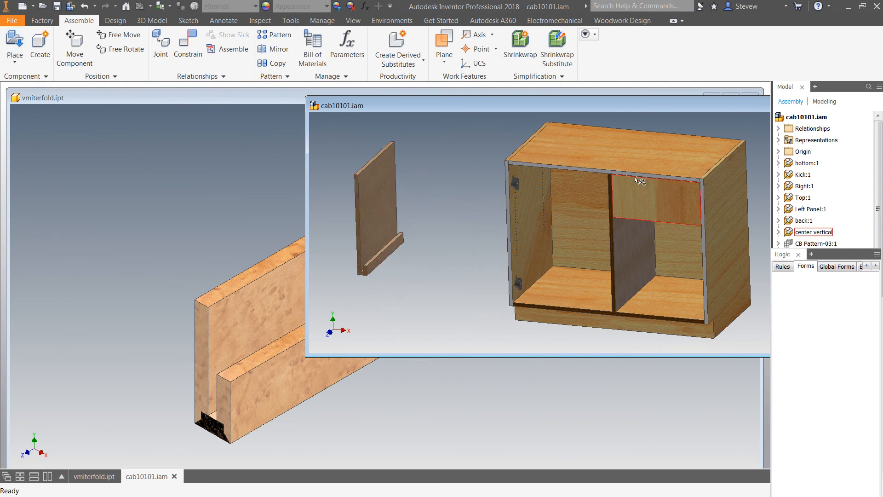
# - Maximize the cab10101.iam window and bring the placed part and the cabinet into view
pyautogui.moveTo(753, 106); pyautogui.dragTo(451, 135)
pyautogui.click(634, 133)
pyautogui.moveTo(312, 236); pyautogui.dragTo(520, 238, button='middle')
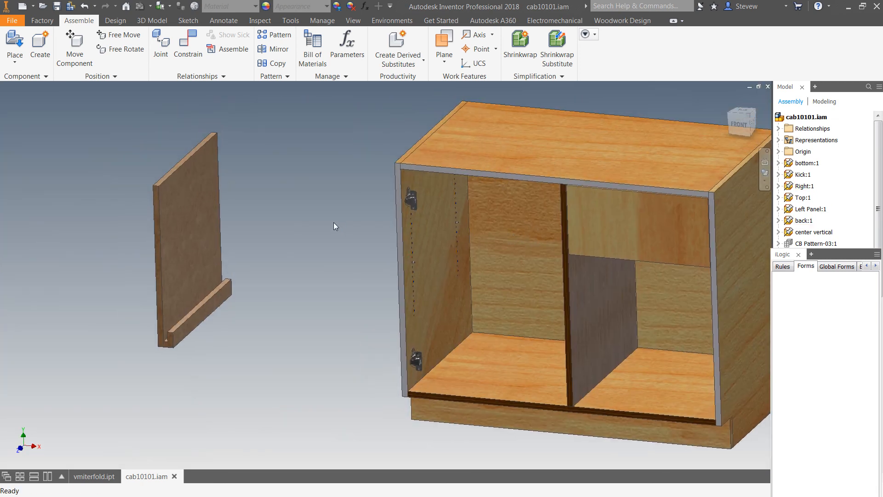
# - Mate the miter-fold part's long upper edge face to the cabinet back's inner face with a 0.000 in offset
pyautogui.press('c')
pyautogui.scroll(-3, 197, 148)
pyautogui.click(182, 147)
pyautogui.scroll(4, 230, 159)
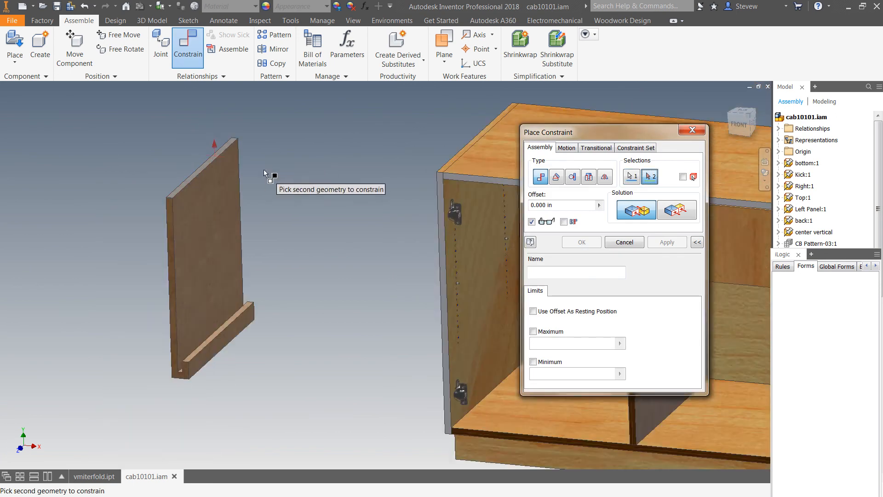
pyautogui.click(434, 234)
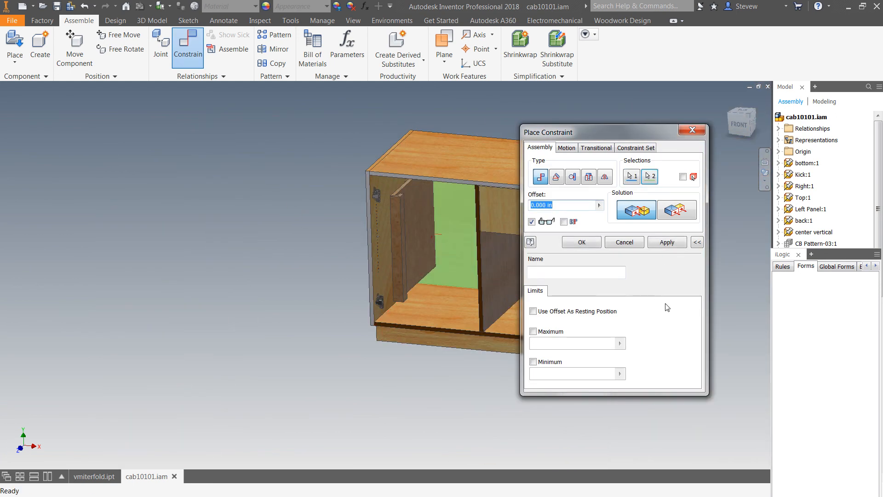
pyautogui.click(666, 242)
# - Mate the miter-fold part's upper end face to the center vertical's face in the left opening with a .125 in offset
pyautogui.scroll(-4, 256, 174)
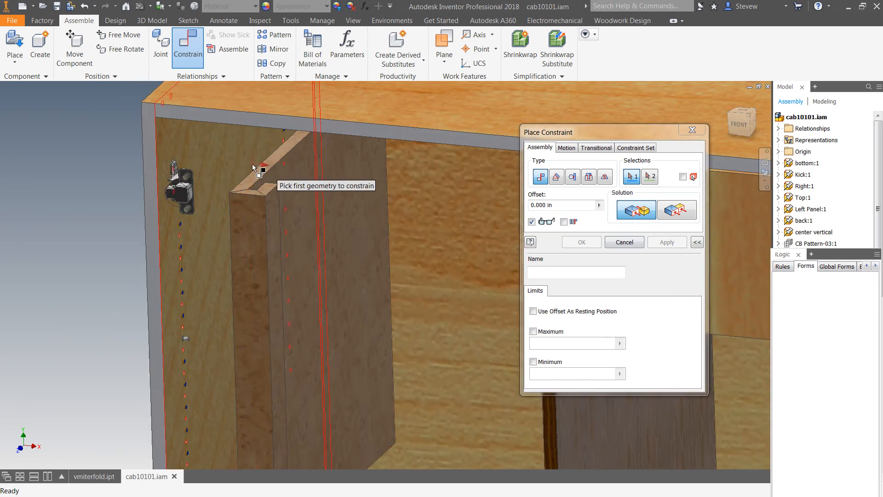
pyautogui.click(262, 191)
pyautogui.scroll(5, 312, 197)
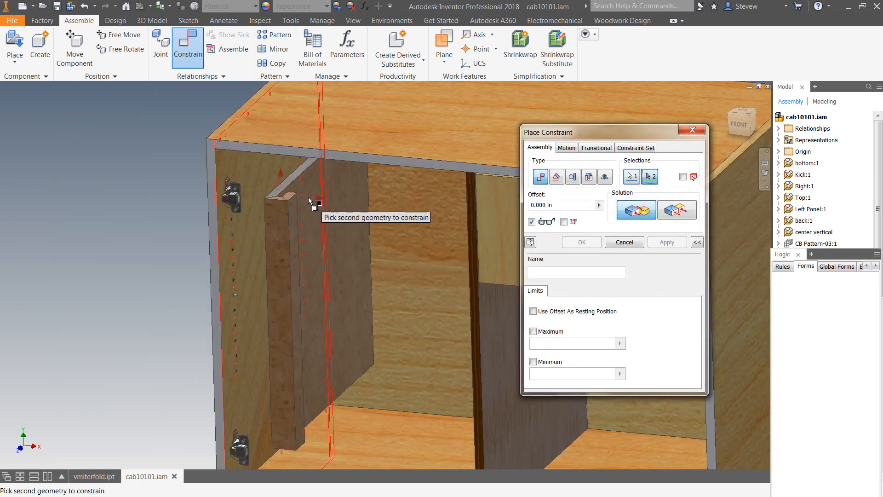
pyautogui.keyDown('shift'); pyautogui.moveTo(357, 226); pyautogui.dragTo(461, 252, button='middle'); pyautogui.keyUp('shift')
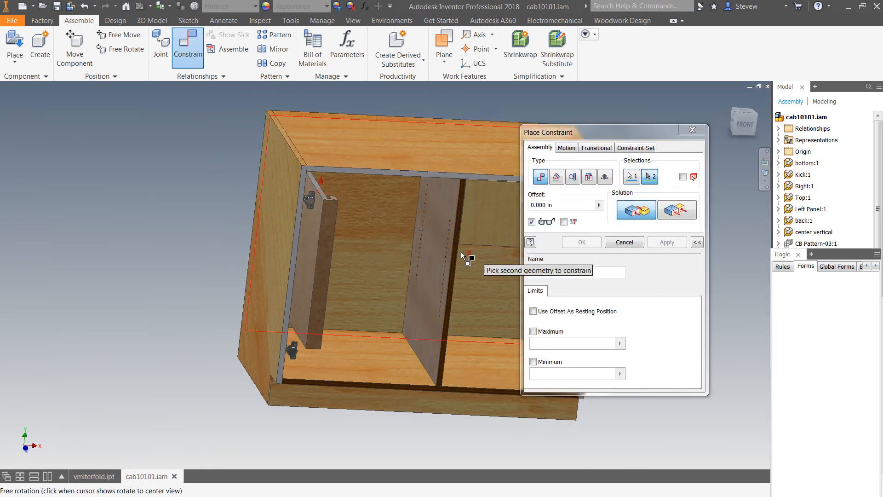
pyautogui.click(440, 250)
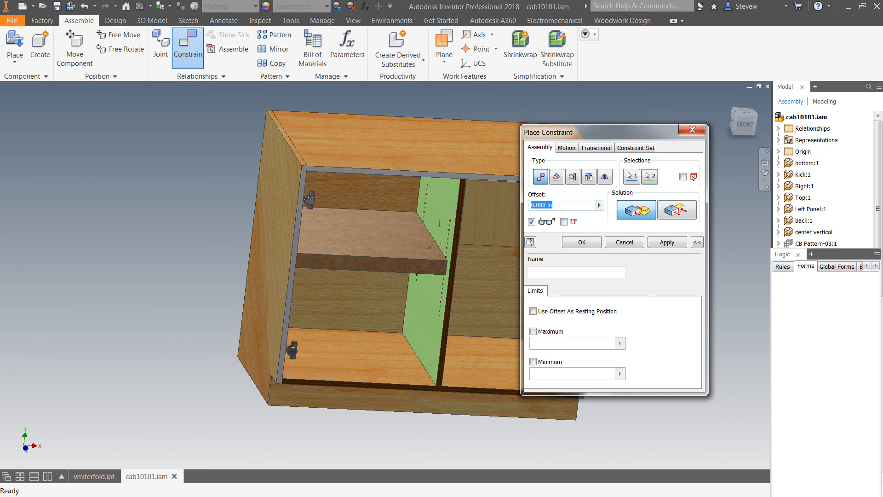
pyautogui.write('.125')
pyautogui.press('Return')
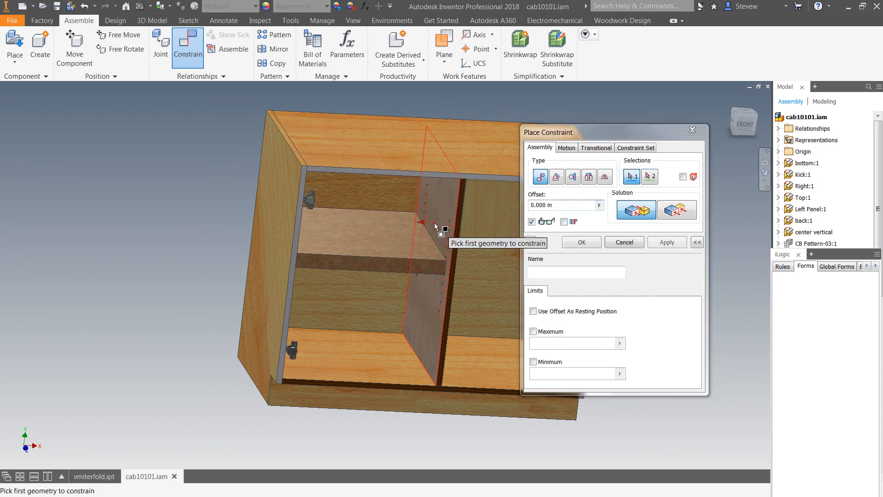
pyautogui.click(624, 242)
# - Slide the constrained shelf part lower in the left opening while facing the cabinet's front
pyautogui.click(743, 125)
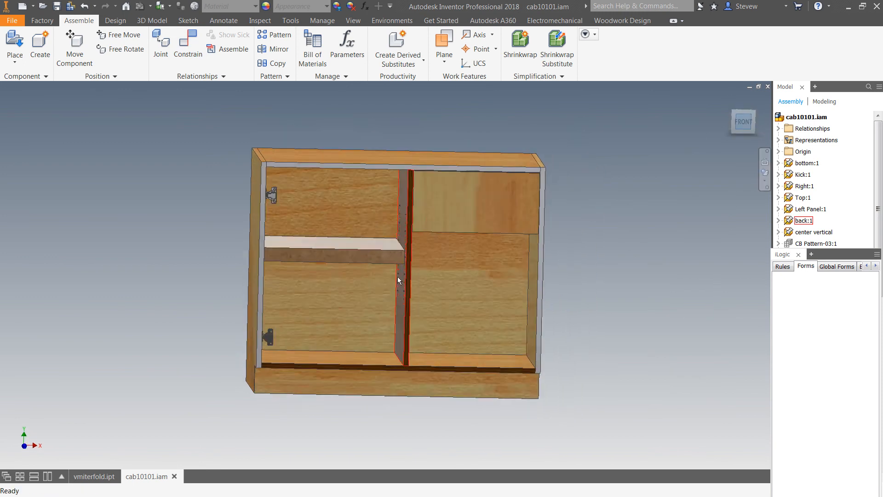
pyautogui.scroll(8, 398, 280)
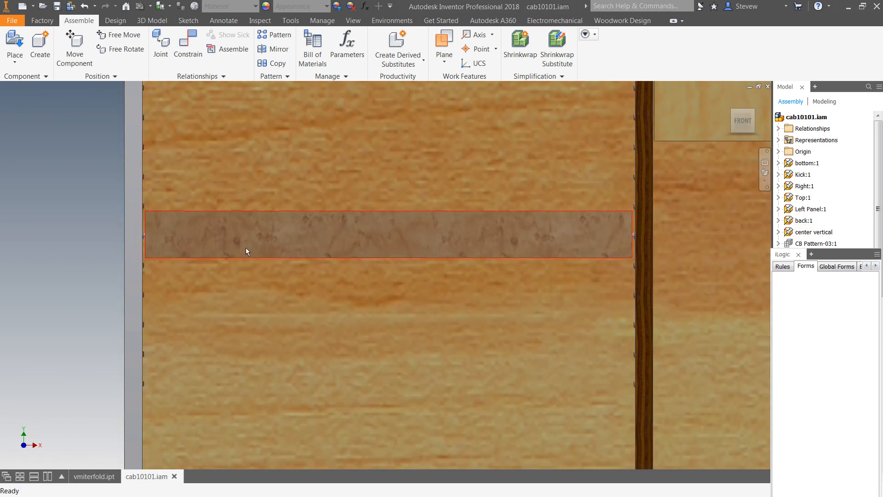
pyautogui.moveTo(209, 238); pyautogui.dragTo(205, 384)
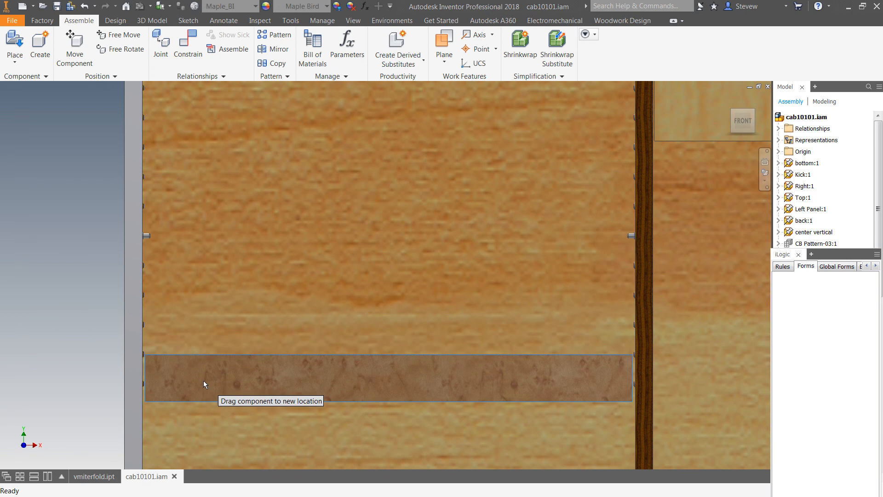
# - Examine the gap between the shelf part's end and the center vertical, and its fit inside the left opening
pyautogui.scroll(5, 624, 375)
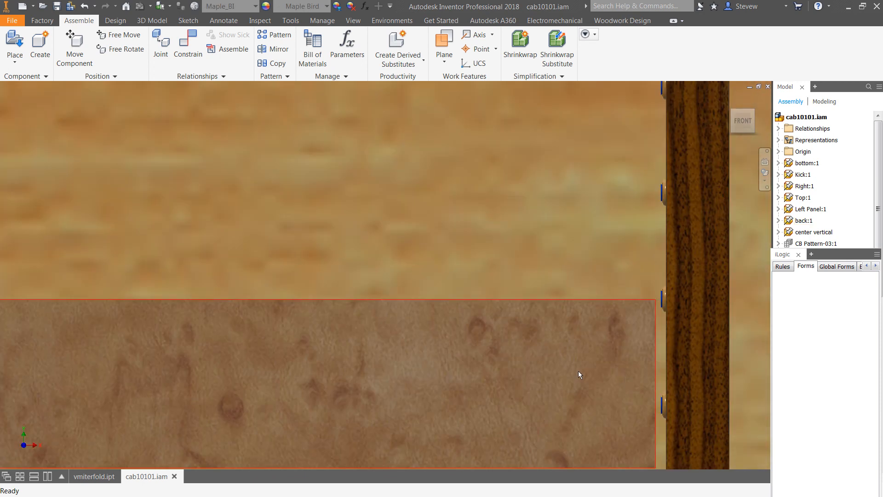
pyautogui.scroll(-6, 578, 371)
pyautogui.moveTo(578, 368); pyautogui.dragTo(627, 254, button='middle')
pyautogui.press('F4')
pyautogui.moveTo(491, 236); pyautogui.dragTo(442, 275)
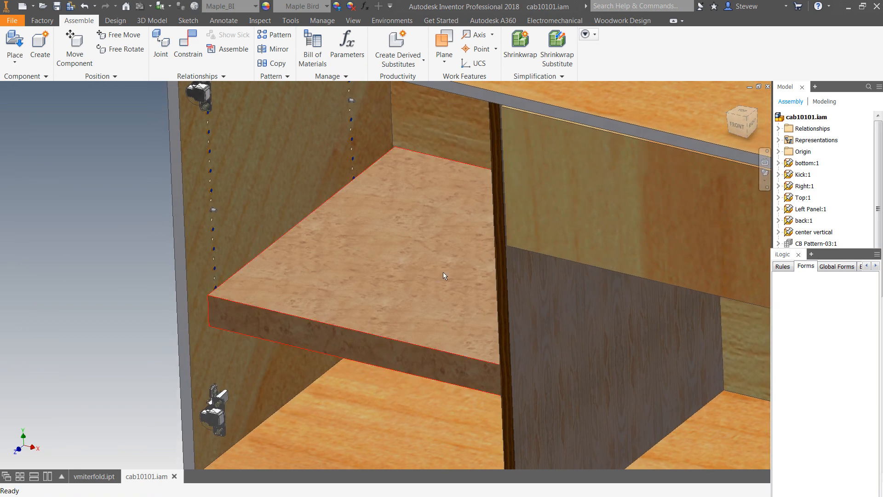
pyautogui.click(315, 307)
pyautogui.moveTo(293, 360); pyautogui.dragTo(271, 313, button='middle')
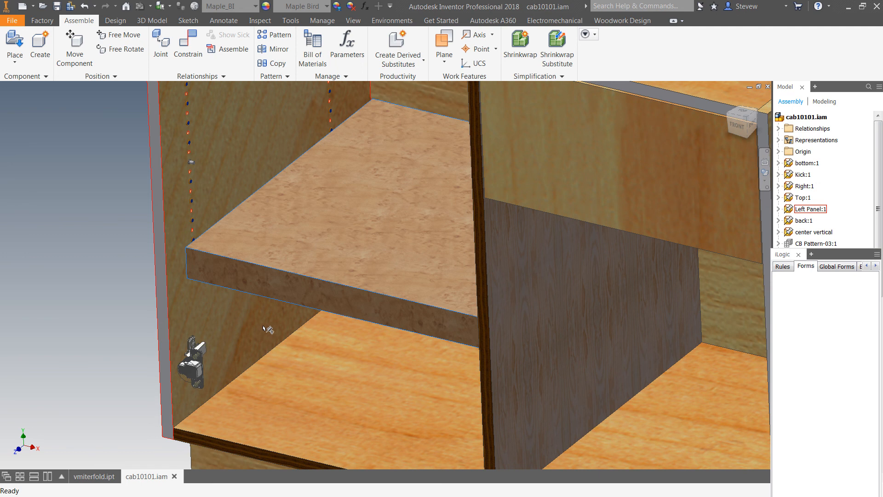
pyautogui.scroll(-4, 356, 310)
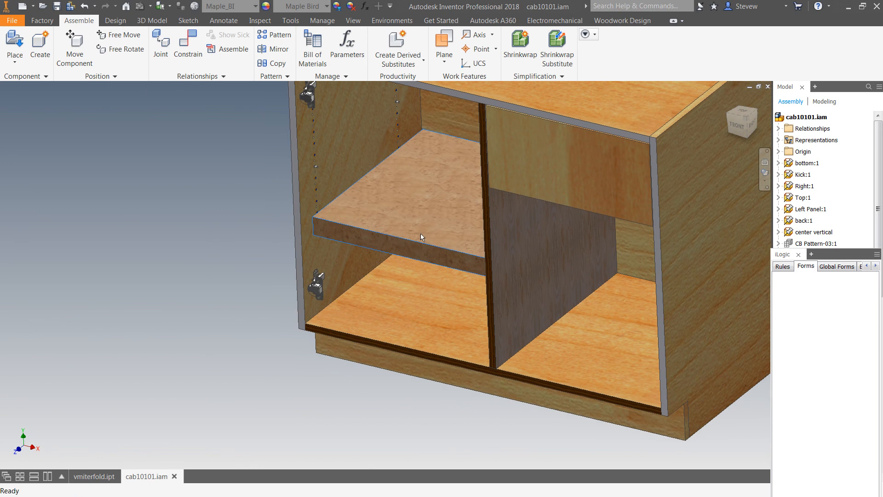
# - Begin placing vmiterfold.ipt as another iLogic component, keeping its parameter dialog clear of the cabinet
pyautogui.click(14, 59)
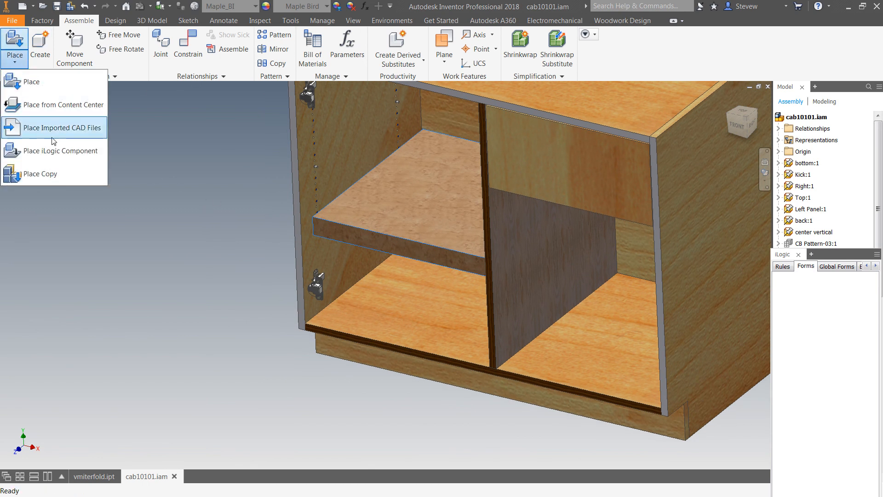
pyautogui.click(50, 149)
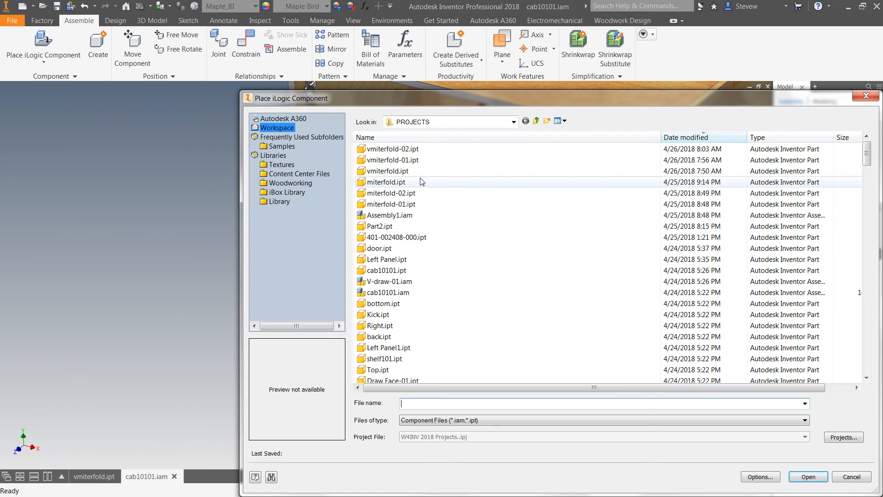
pyautogui.doubleClick(399, 170)
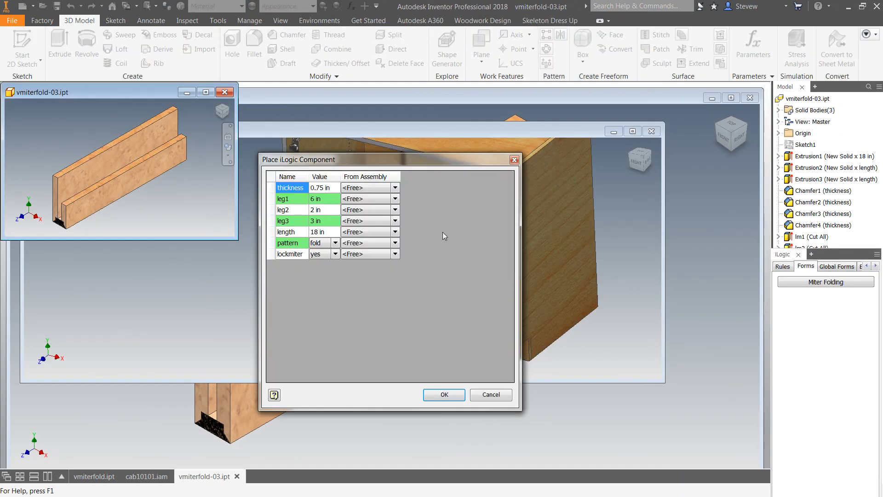
pyautogui.moveTo(440, 159); pyautogui.dragTo(743, 184)
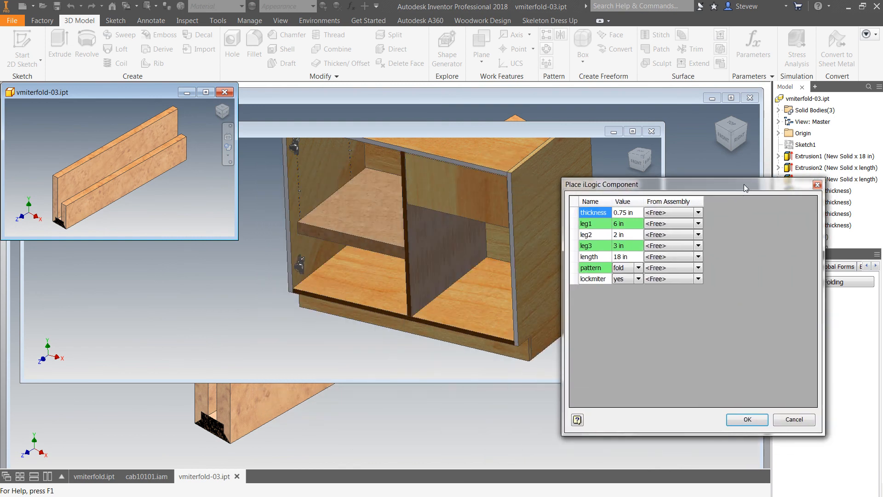
# - Set the new component's length to 18.5 in and leg1 to 18 in
pyautogui.click(636, 257)
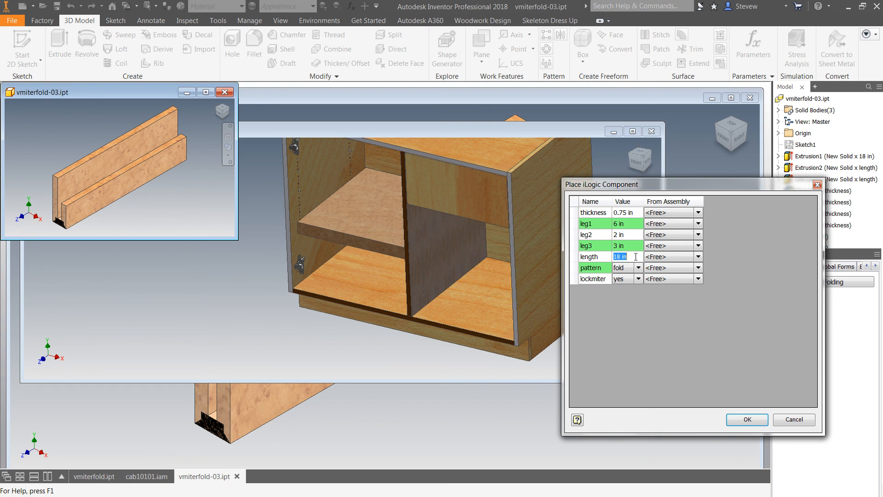
pyautogui.write('18.5')
pyautogui.press('Tab')
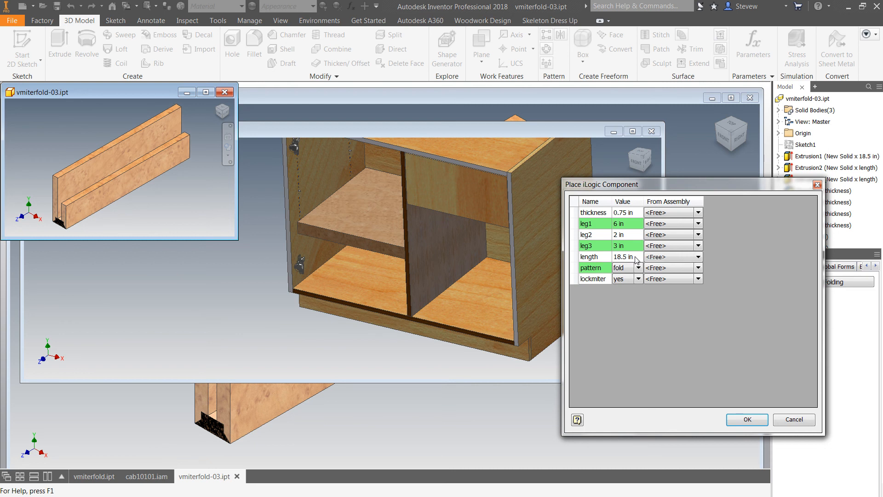
pyautogui.click(619, 223)
pyautogui.write('18')
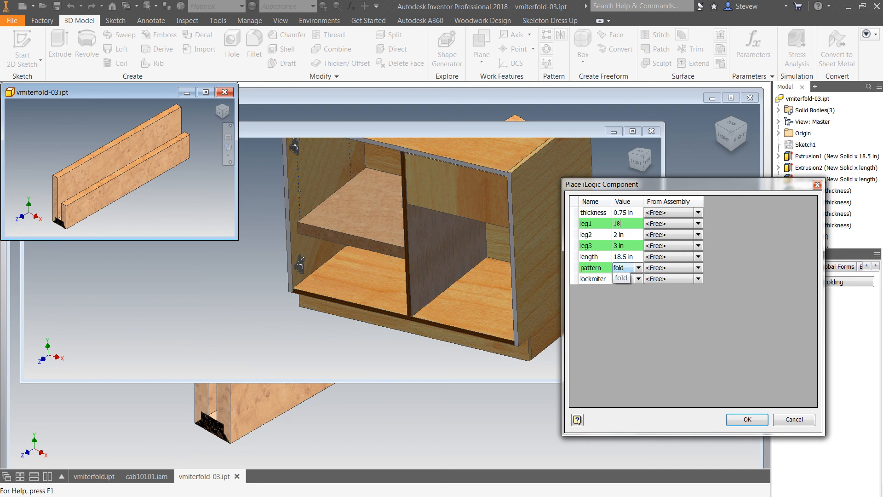
pyautogui.press('Return')
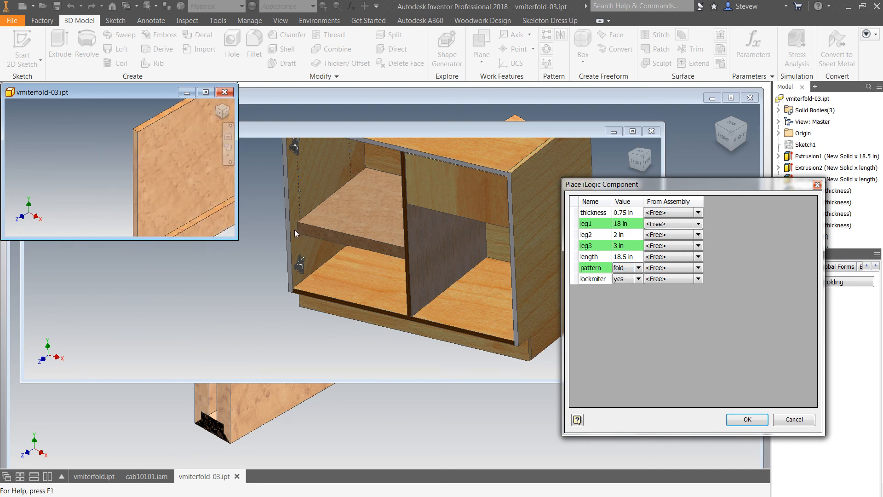
# - Enlarge the part's preview window and set leg3 to 1 in for the component being placed
pyautogui.moveTo(173, 174); pyautogui.dragTo(117, 183, button='middle')
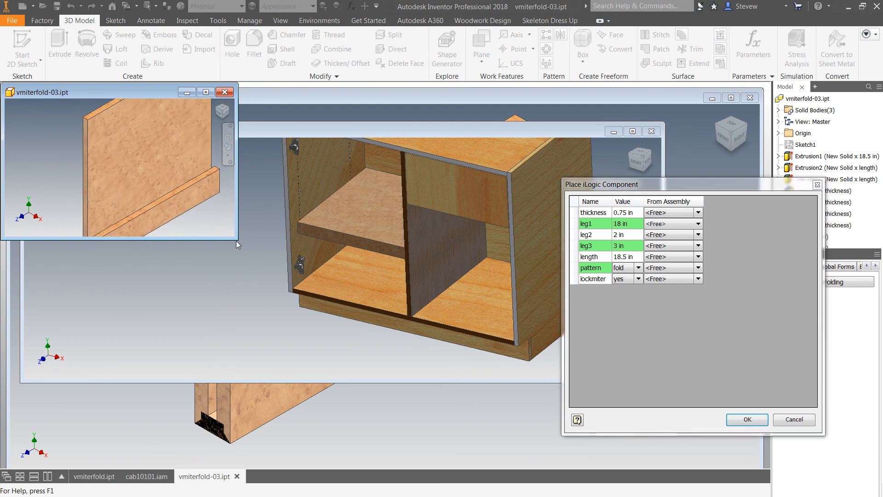
pyautogui.moveTo(236, 237); pyautogui.dragTo(274, 323)
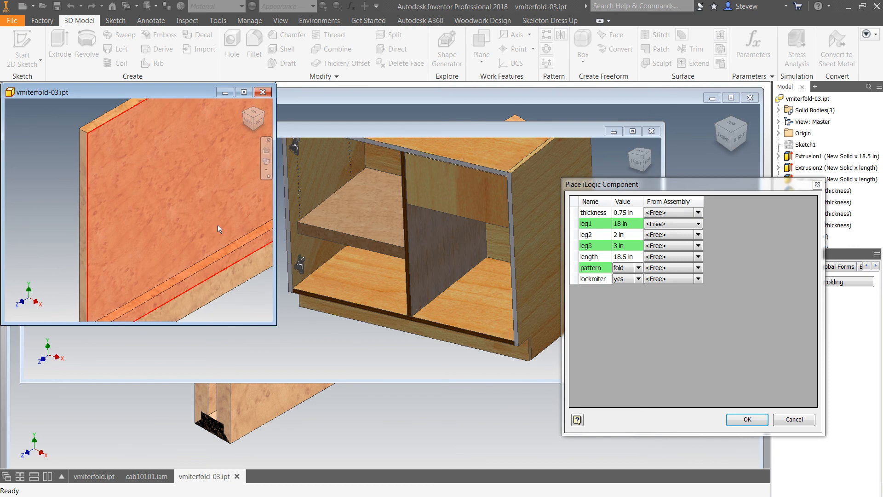
pyautogui.moveTo(217, 225); pyautogui.dragTo(184, 216, button='middle')
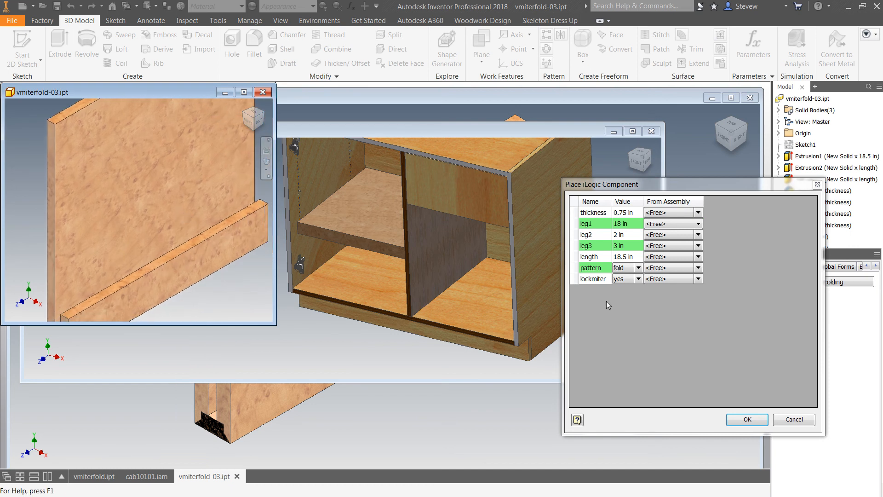
pyautogui.click(630, 246)
pyautogui.write('1')
pyautogui.press('Return')
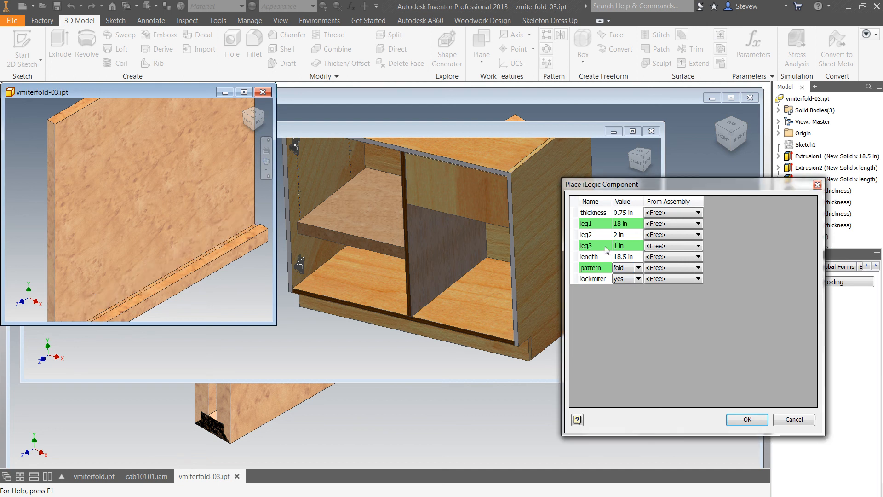
# - Accept the parameters, place a single instance outside the cabinet's left panel, and maximize the cab10101.iam window
pyautogui.click(746, 420)
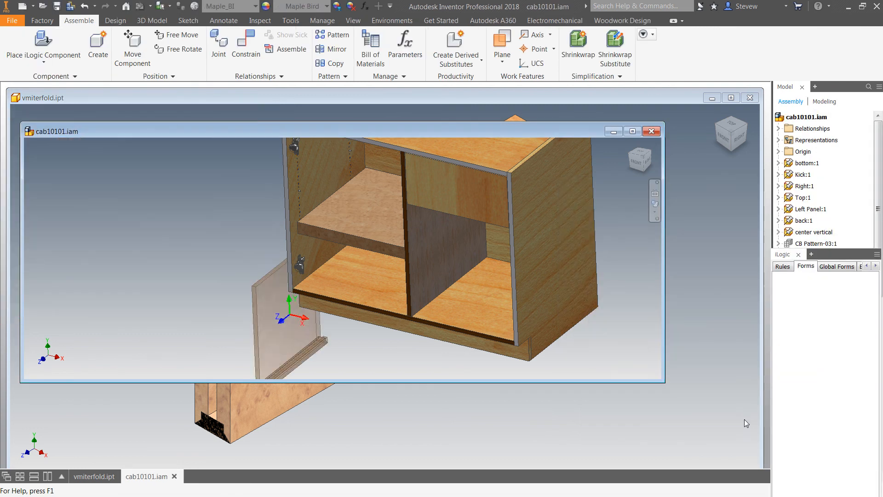
pyautogui.click(237, 246)
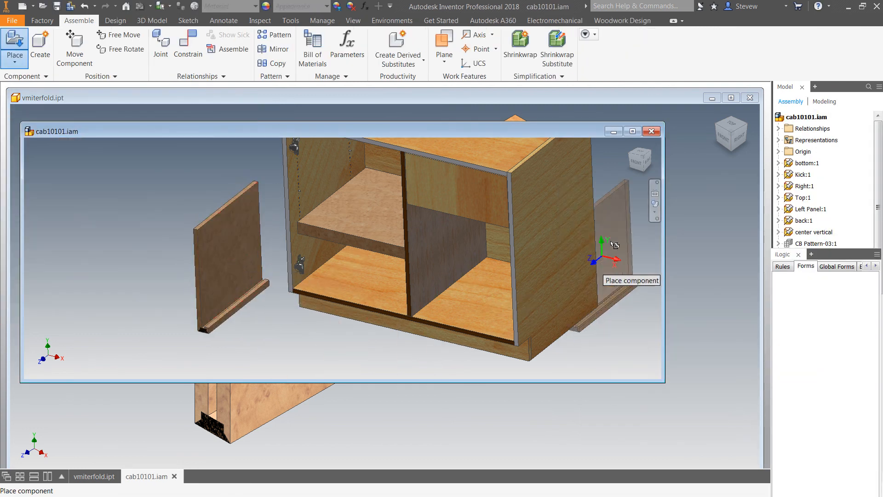
pyautogui.click(632, 131)
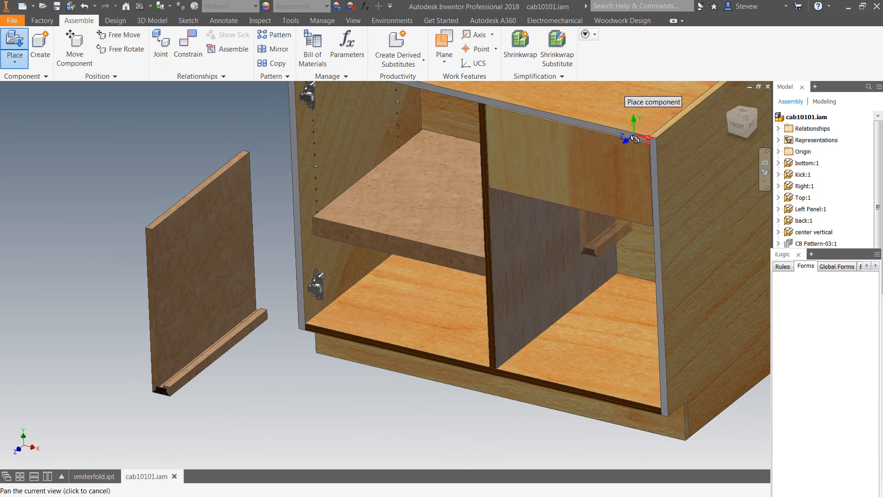
pyautogui.press('Escape')
# - Measure the length of the new part's upper edge and the shelf's front edge in the left opening
pyautogui.scroll(5, 140, 396)
pyautogui.moveTo(140, 395); pyautogui.dragTo(169, 435, button='middle')
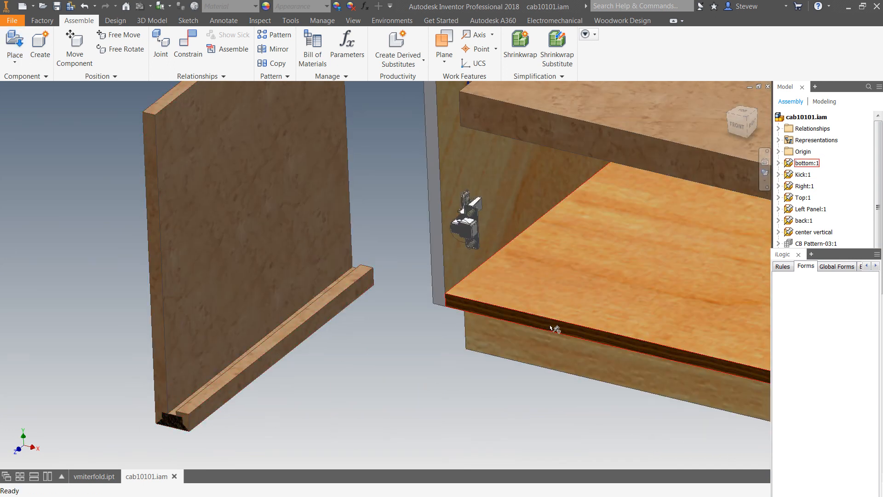
pyautogui.scroll(-3, 368, 313)
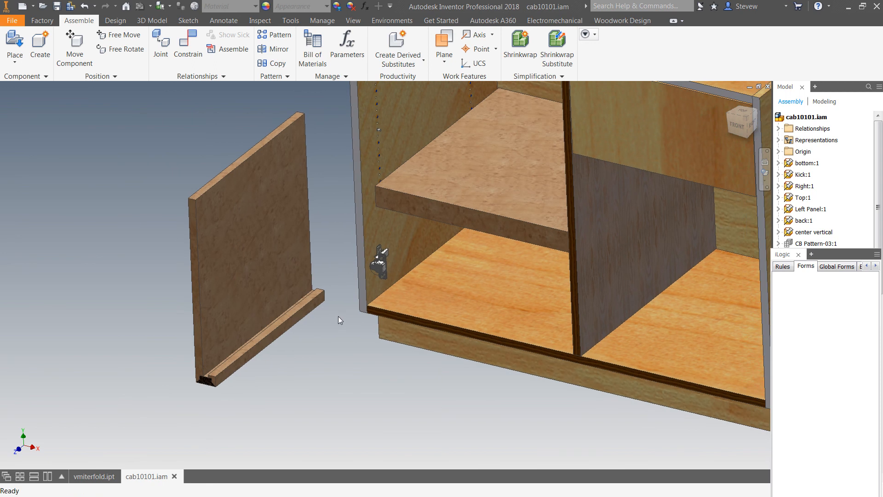
pyautogui.press('m')
pyautogui.click(239, 164)
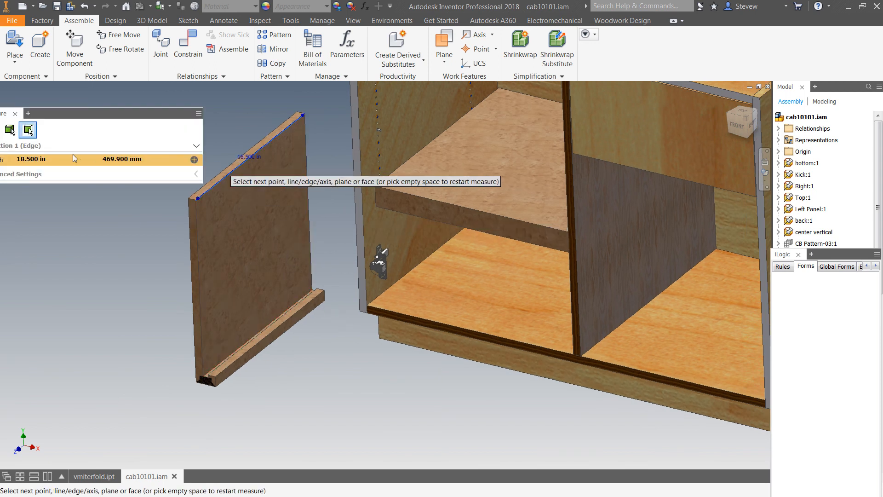
pyautogui.rightClick(249, 101)
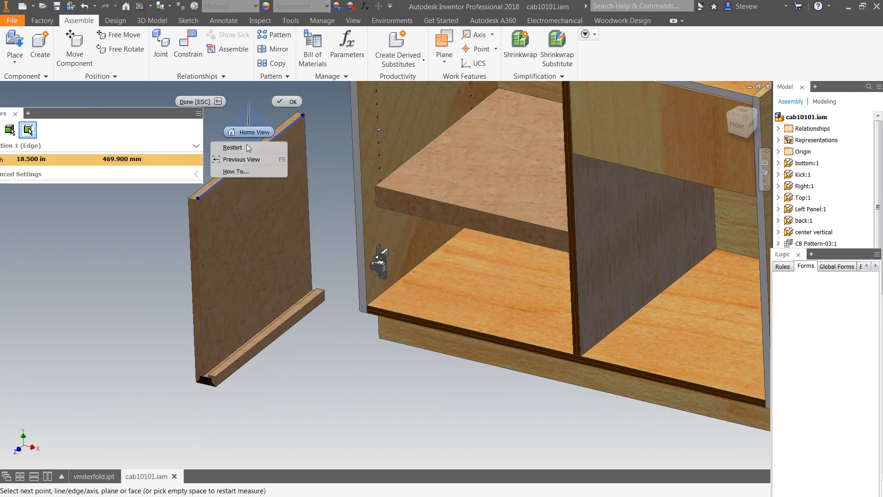
pyautogui.click(244, 148)
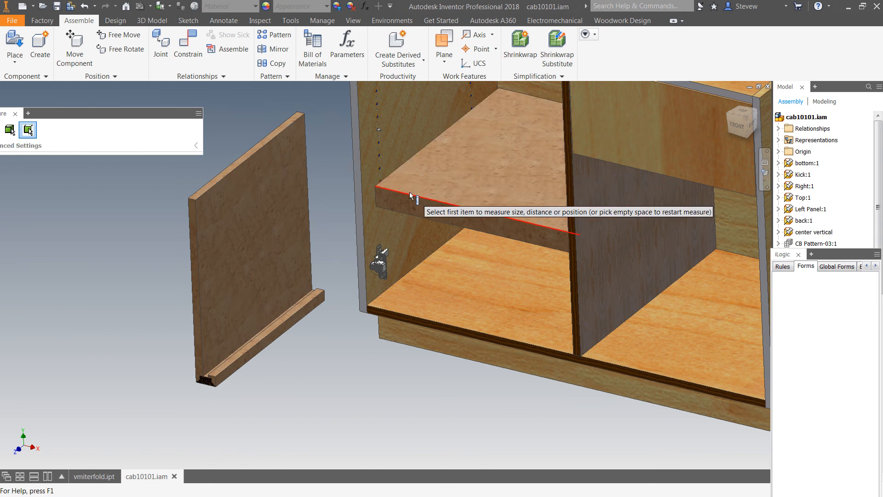
pyautogui.click(411, 195)
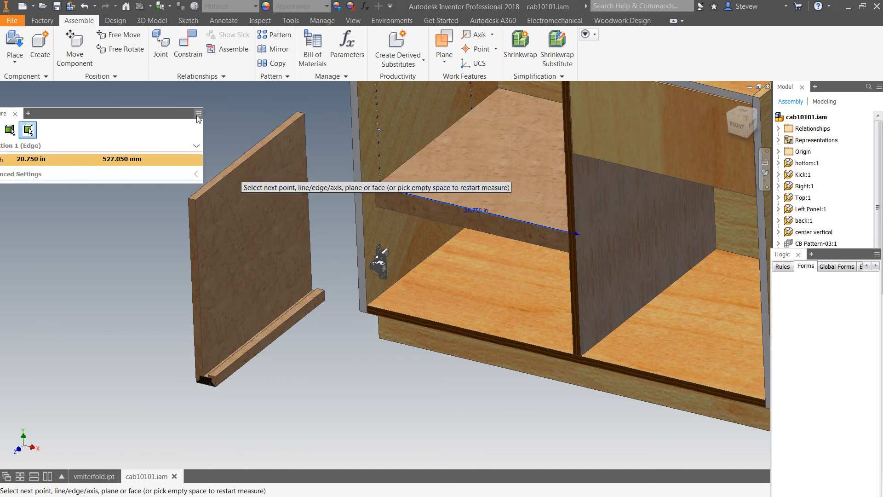
# - Constrain the new part's narrow upper edge face flush against the cabinet's back panel with a mate at 0 in offset
pyautogui.scroll(-3, 255, 262)
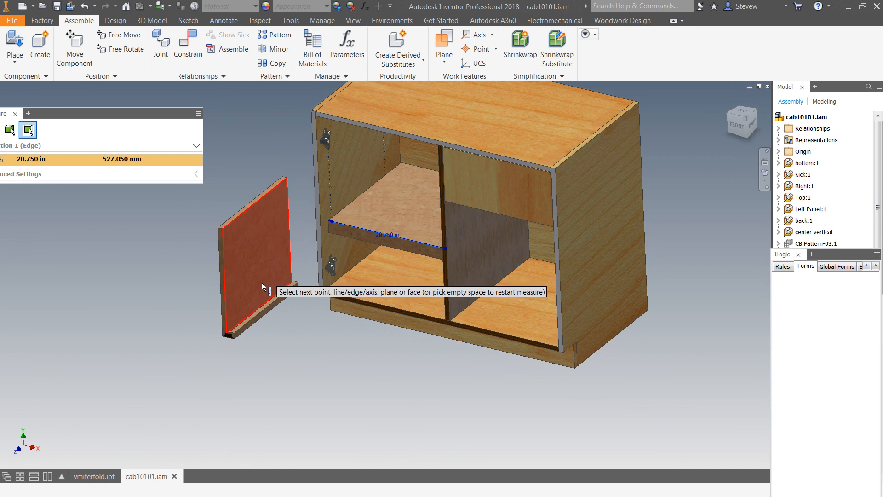
pyautogui.press('c')
pyautogui.scroll(3, 221, 228)
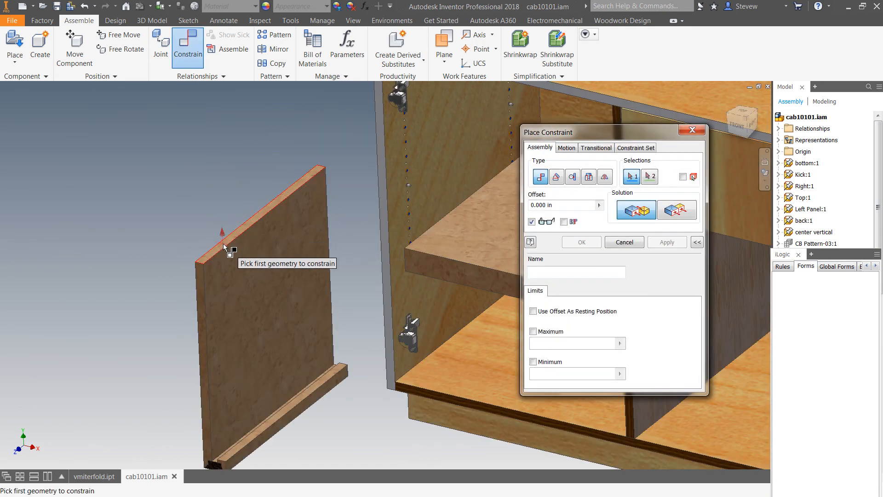
pyautogui.click(223, 244)
pyautogui.scroll(-3, 276, 254)
pyautogui.moveTo(324, 265); pyautogui.dragTo(125, 246, button='middle')
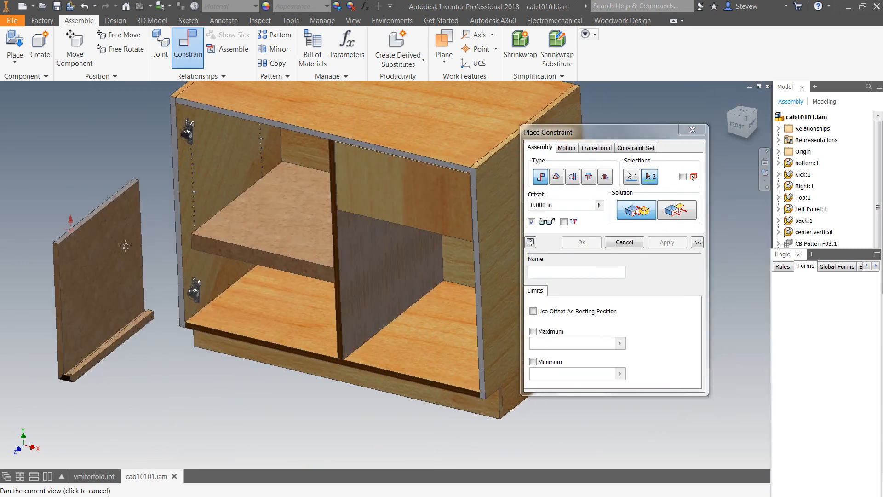
pyautogui.click(457, 255)
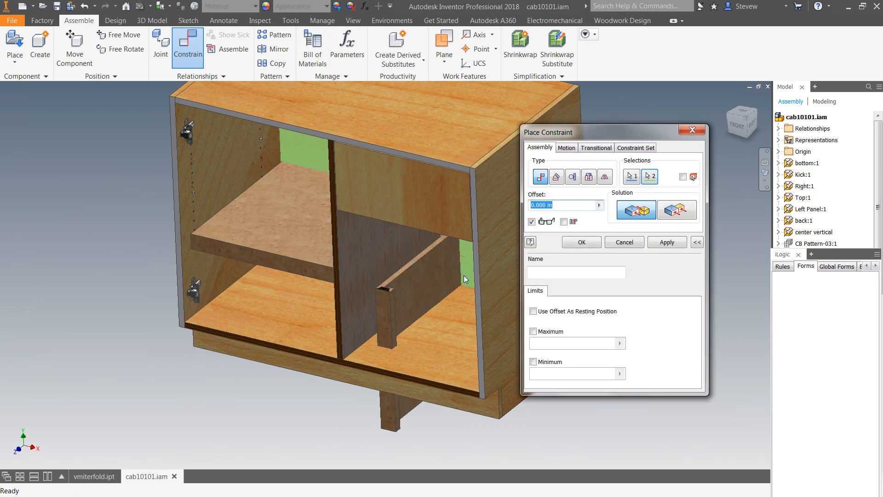
pyautogui.click(667, 243)
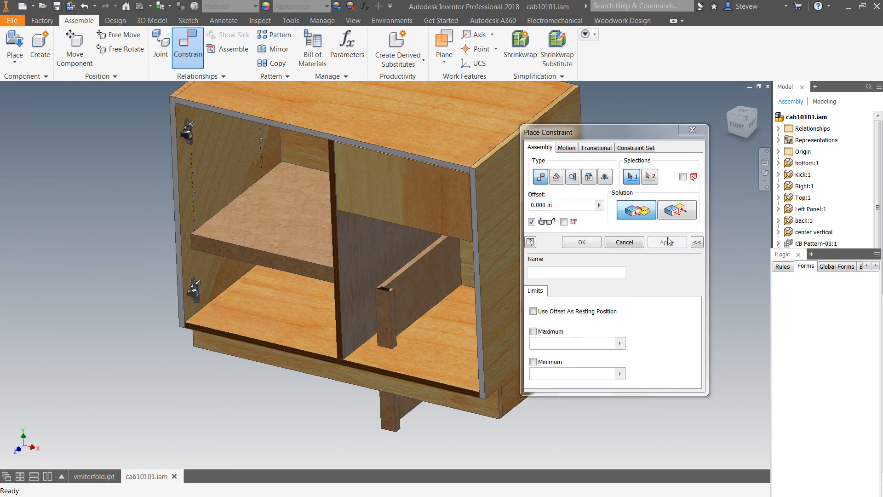
# - Mate the new part's end face to the right panel's inner face with a 0.125 in offset and finish constraining
pyautogui.scroll(3, 363, 262)
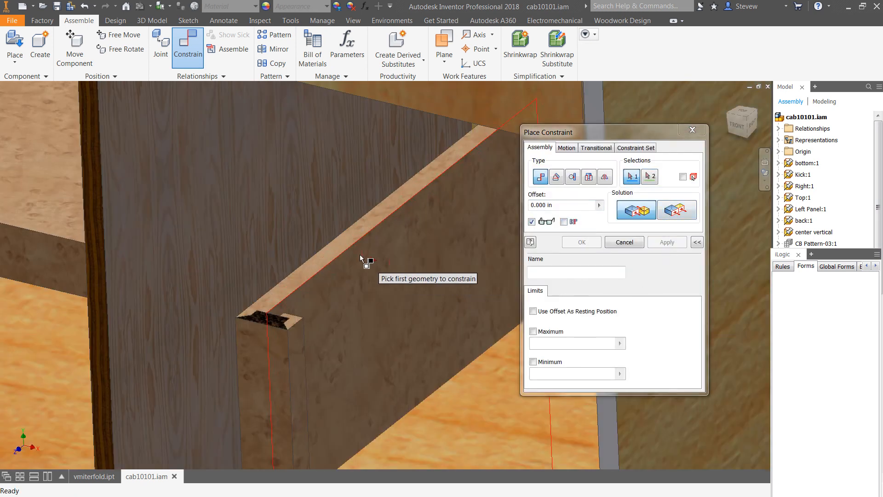
pyautogui.click(351, 241)
pyautogui.scroll(-2, 378, 258)
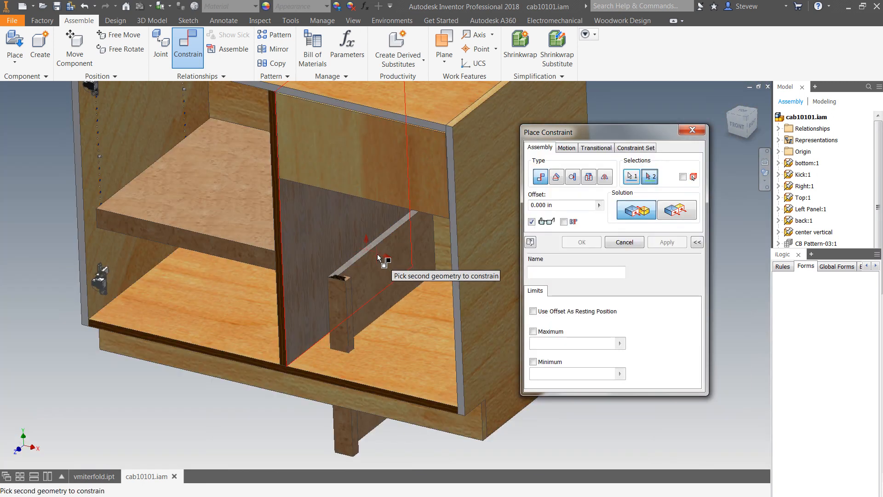
pyautogui.keyDown('shift'); pyautogui.moveTo(368, 261); pyautogui.dragTo(245, 249, button='middle'); pyautogui.keyUp('shift')
pyautogui.click(369, 220)
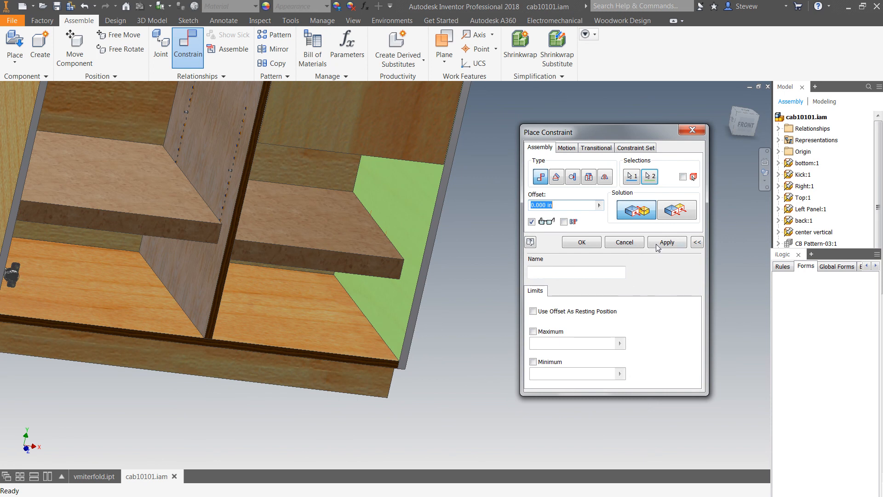
pyautogui.write('.125')
pyautogui.press('Return')
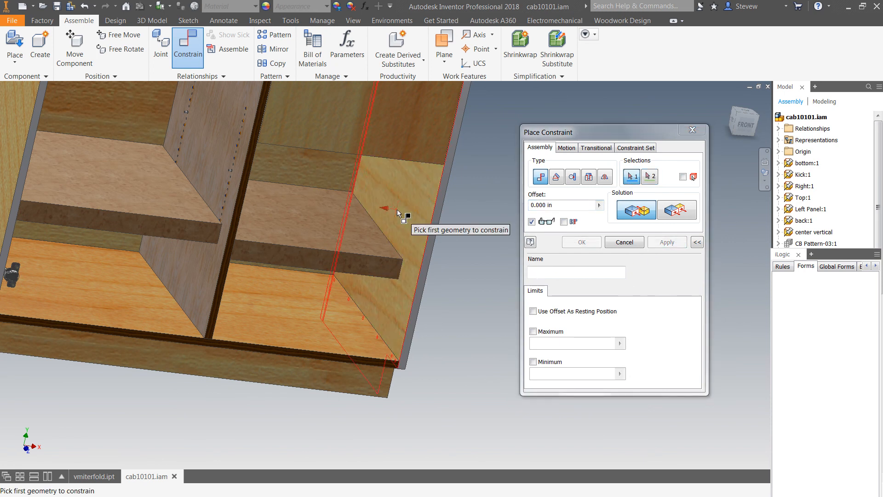
pyautogui.click(626, 242)
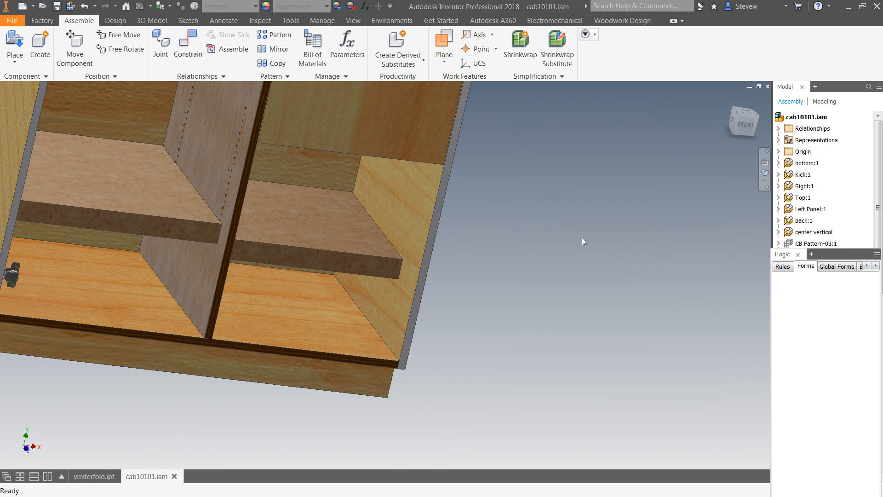
# - Move the shelf in the right opening upward, viewing the cabinet from the front
pyautogui.click(744, 125)
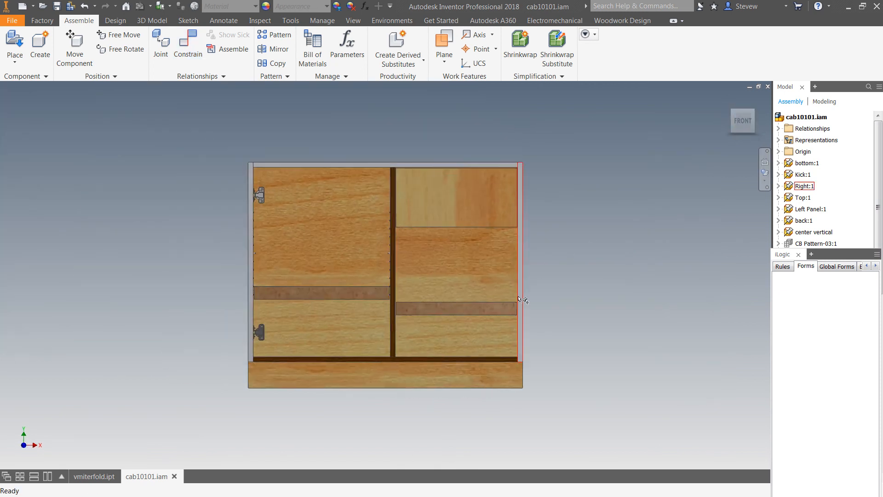
pyautogui.scroll(5, 491, 314)
pyautogui.scroll(-3, 491, 314)
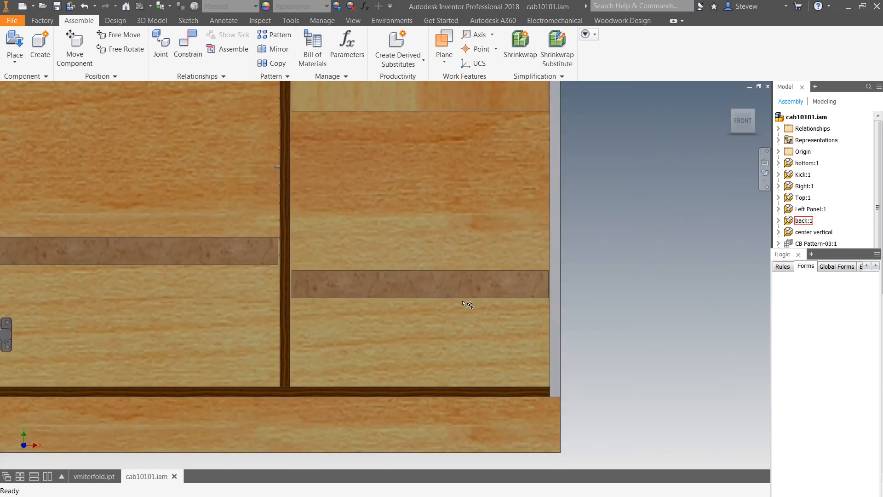
pyautogui.moveTo(426, 290); pyautogui.dragTo(428, 211)
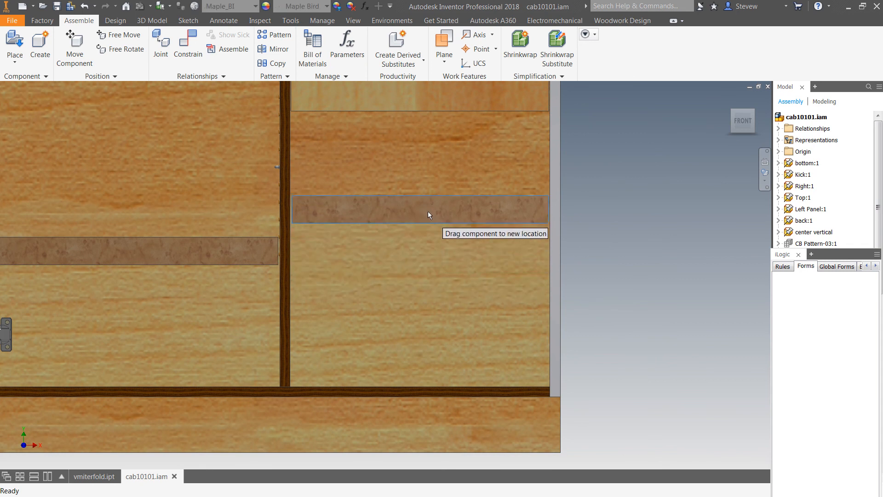
pyautogui.moveTo(647, 282); pyautogui.dragTo(572, 282, button='middle')
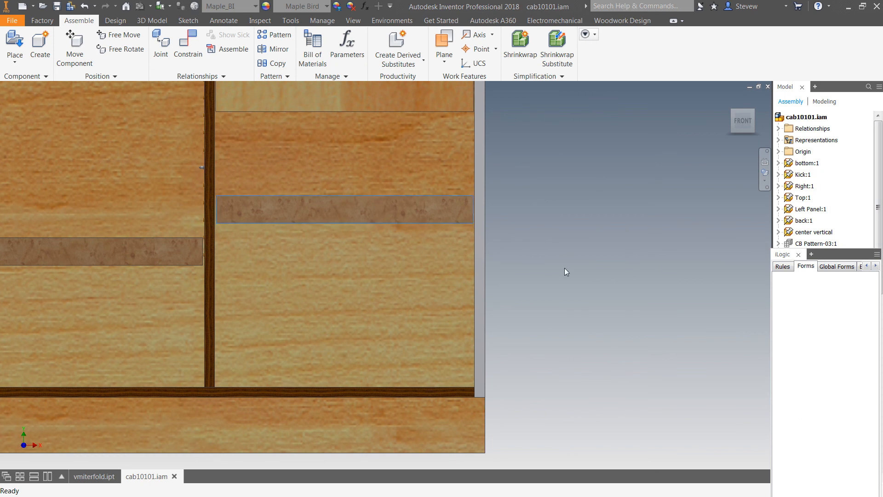
# - Edit the right-opening shelf in place, set leg2 to 1.5 in using its Miter Folding form, and return to the assembly
pyautogui.doubleClick(431, 212)
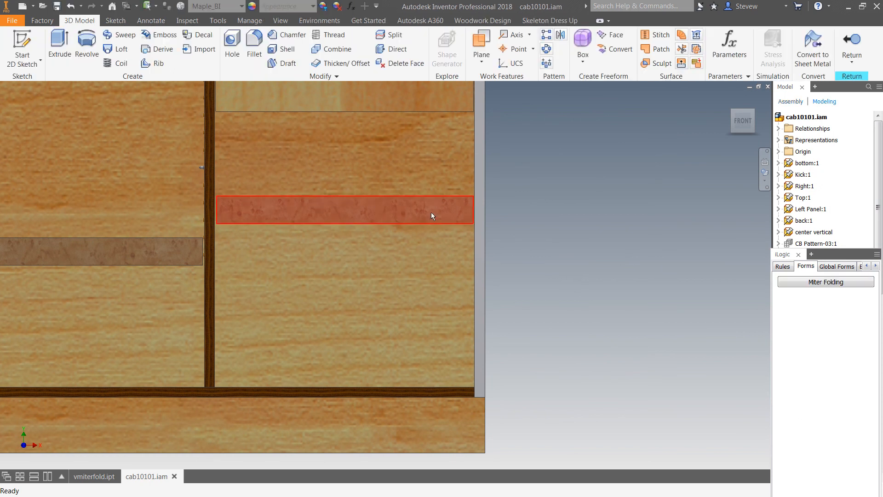
pyautogui.click(817, 283)
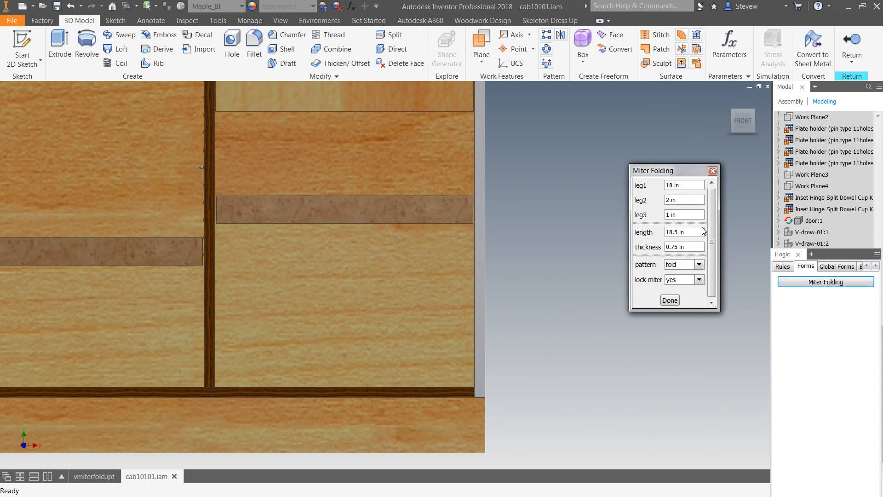
pyautogui.click(675, 199)
pyautogui.write('1.5')
pyautogui.press('Tab')
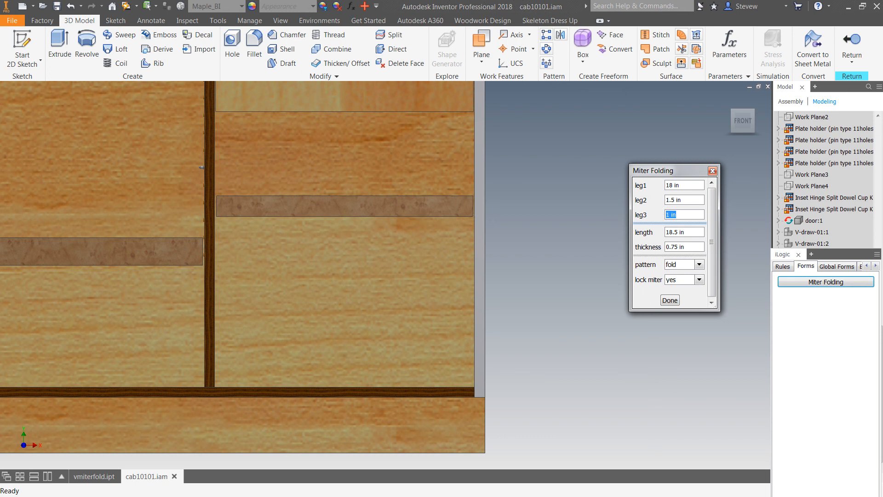
pyautogui.click(669, 300)
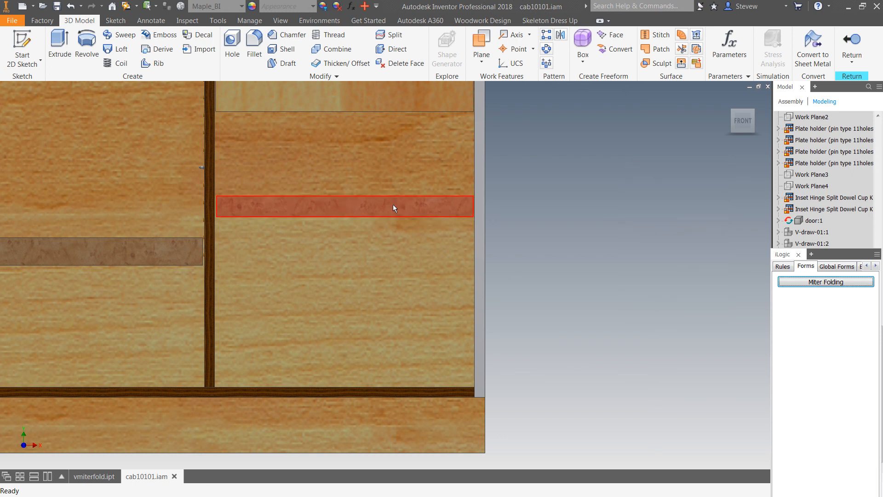
pyautogui.click(385, 216)
pyautogui.click(583, 210)
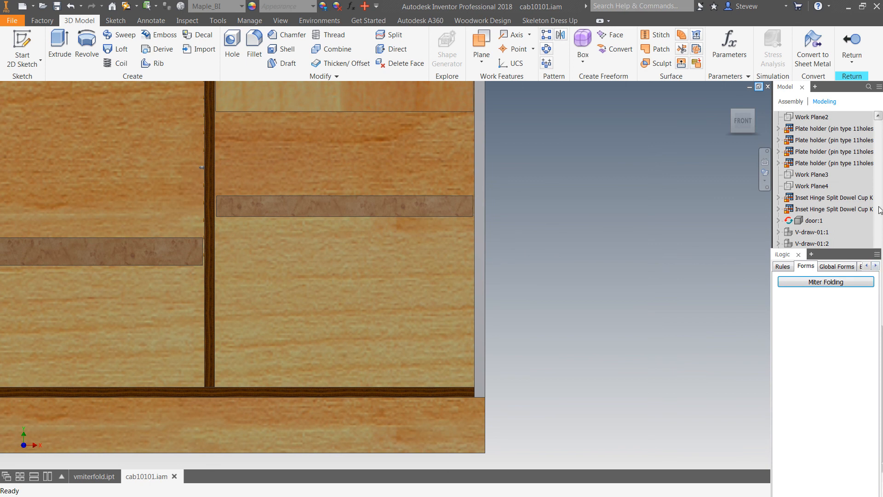
pyautogui.scroll(-5, 859, 151)
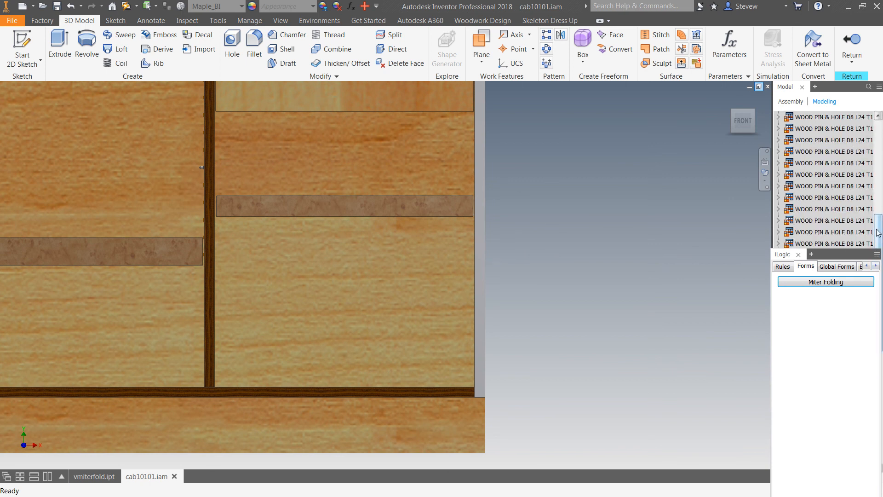
pyautogui.scroll(10, 859, 150)
pyautogui.doubleClick(816, 117)
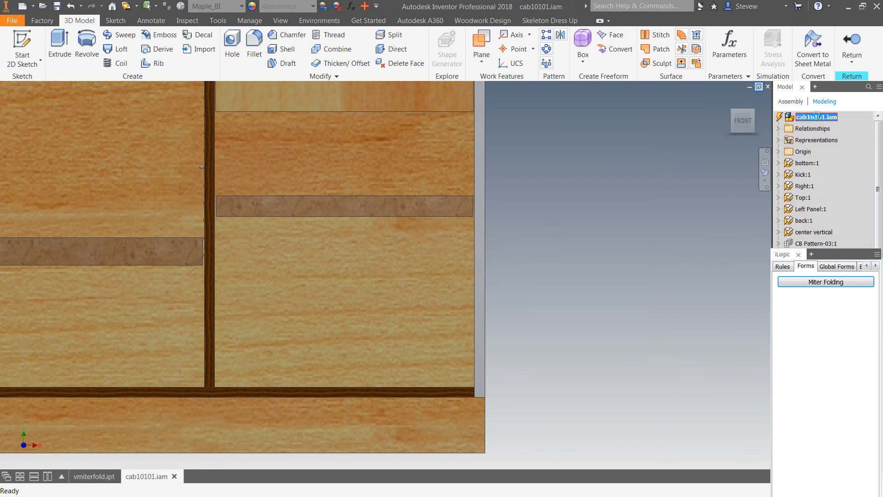
# - Lower the shelf in the right opening to about the same height as the left shelf
pyautogui.moveTo(419, 209); pyautogui.dragTo(412, 253)
pyautogui.scroll(3, 198, 246)
pyautogui.scroll(3, 198, 245)
pyautogui.moveTo(198, 246); pyautogui.dragTo(205, 222, button='middle')
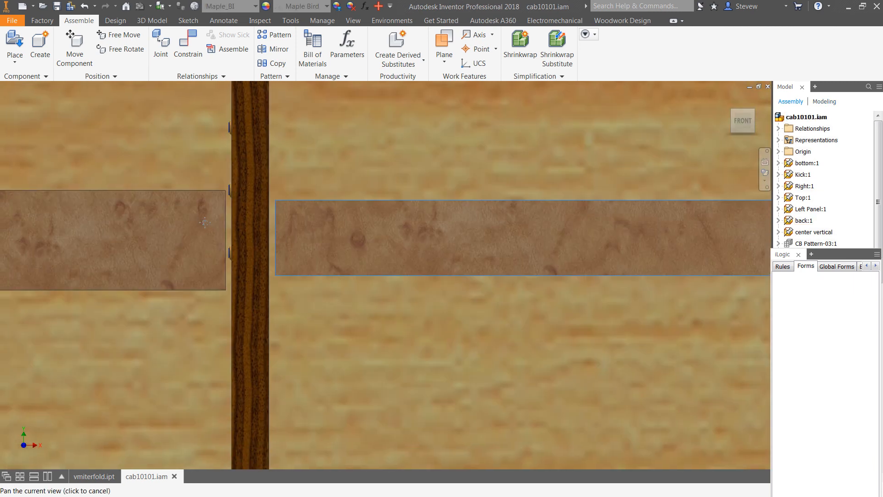
pyautogui.scroll(-5, 250, 209)
pyautogui.moveTo(288, 222); pyautogui.dragTo(482, 231, button='middle')
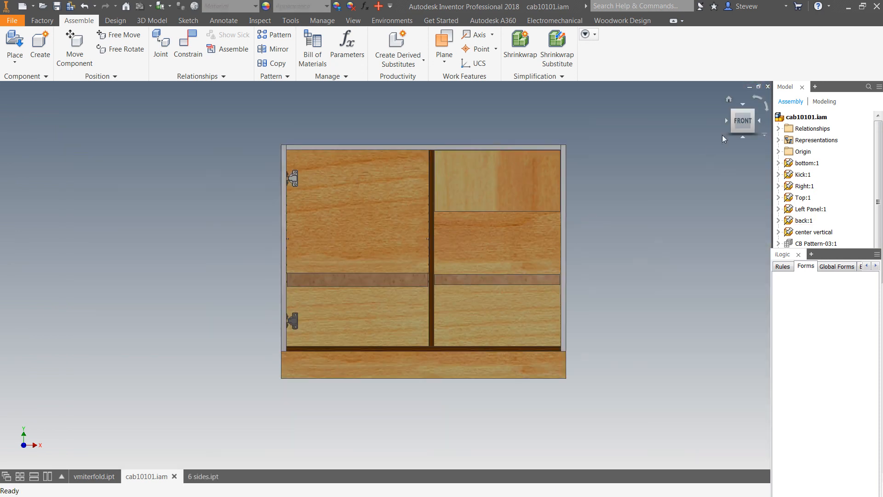
pyautogui.click(728, 100)
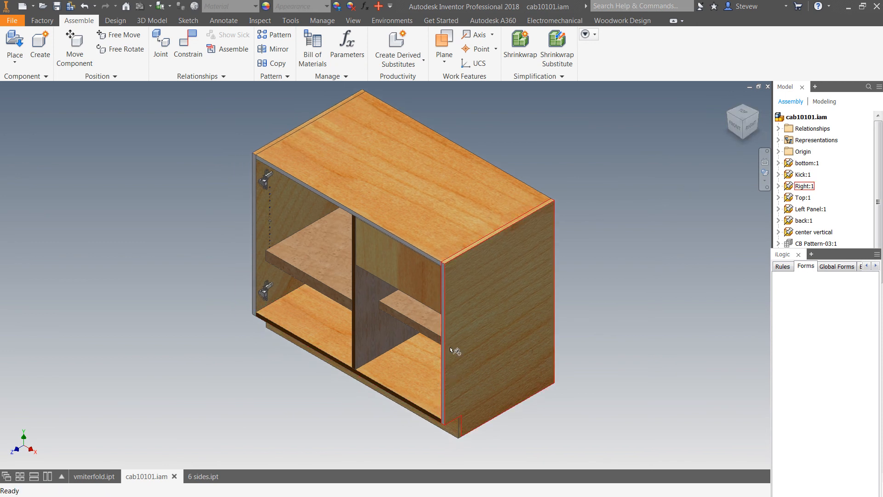
pyautogui.moveTo(455, 257); pyautogui.dragTo(505, 282, button='middle')
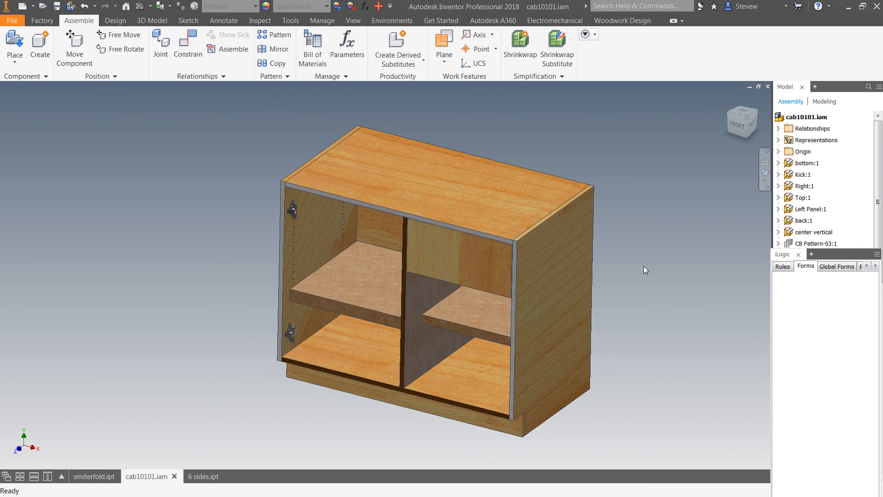
# - Switch to the 6 sides.ipt part and examine the flat layout of its six panels and their mitered joints
pyautogui.click(203, 476)
pyautogui.moveTo(255, 353); pyautogui.dragTo(288, 385, button='middle')
pyautogui.press('F4')
pyautogui.moveTo(312, 367); pyautogui.dragTo(504, 317)
pyautogui.press('Escape')
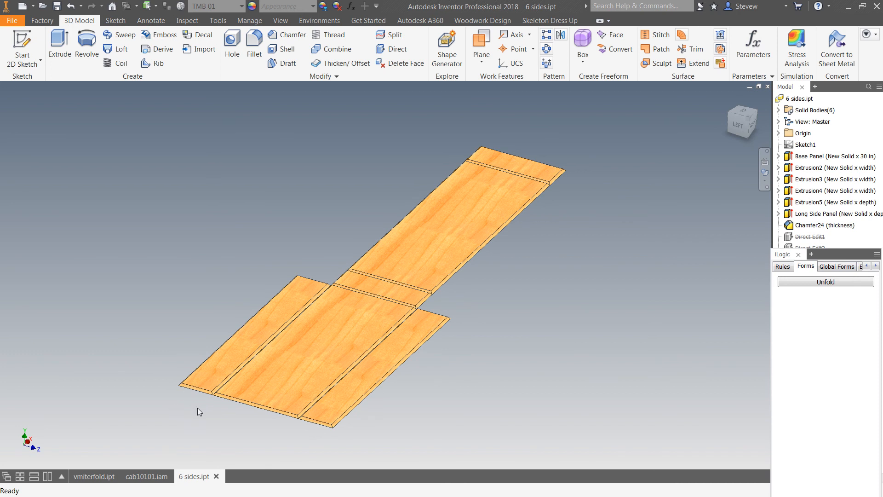
pyautogui.scroll(3, 198, 407)
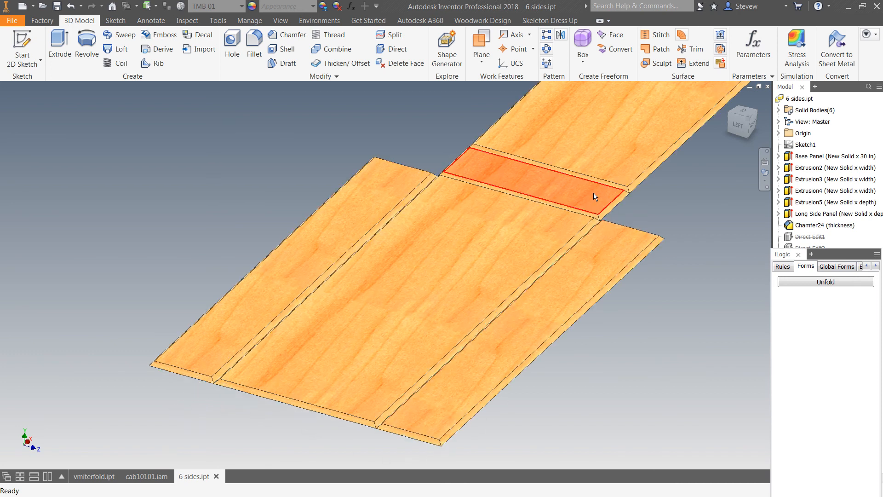
pyautogui.scroll(-3, 638, 214)
pyautogui.moveTo(591, 237); pyautogui.dragTo(427, 288, button='middle')
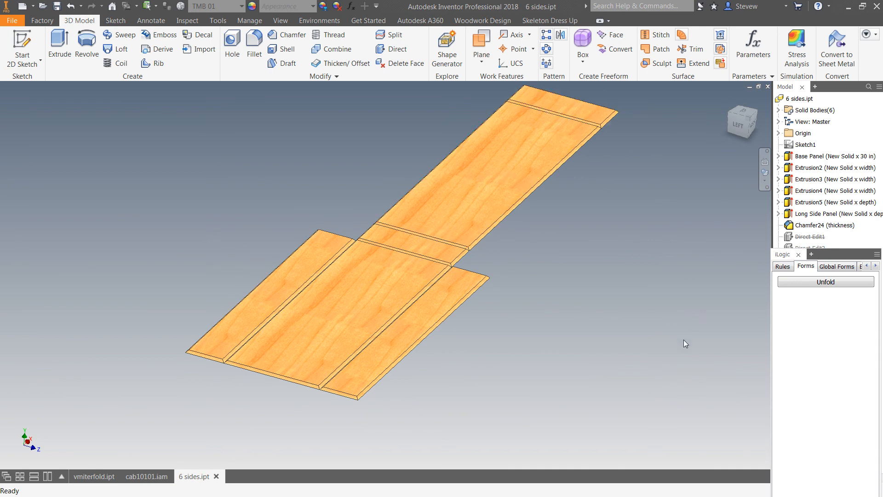
# - Open and enlarge the Unfold form, set the length to 70 in, and switch the Unfold parameter to True
pyautogui.click(806, 282)
pyautogui.moveTo(761, 160); pyautogui.dragTo(691, 215)
pyautogui.moveTo(748, 333); pyautogui.dragTo(794, 391)
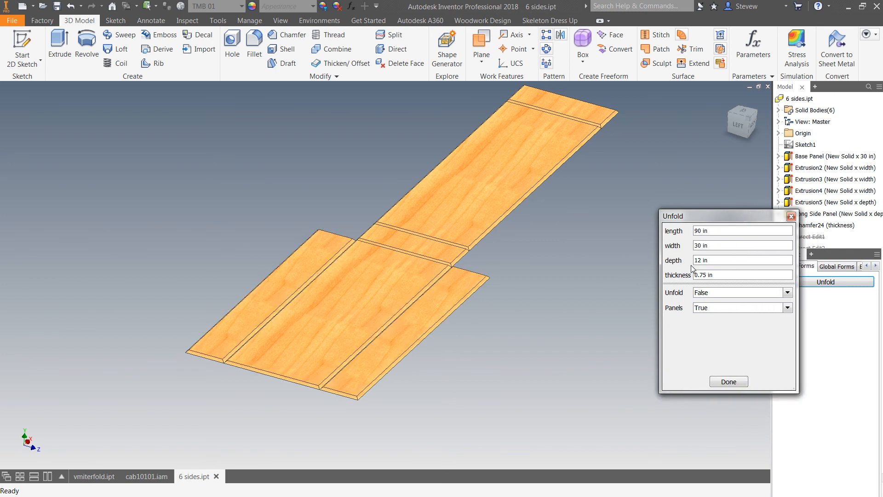
pyautogui.click(719, 230)
pyautogui.write('70')
pyautogui.press('Tab')
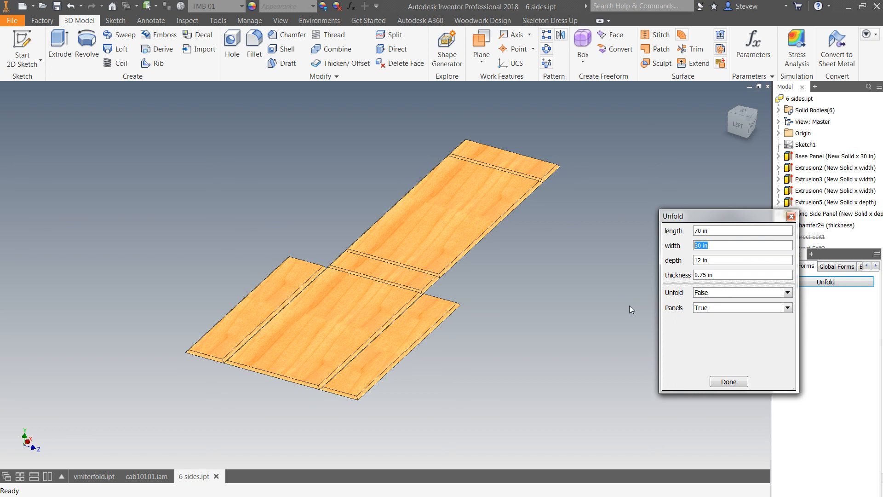
pyautogui.click(788, 292)
pyautogui.click(757, 302)
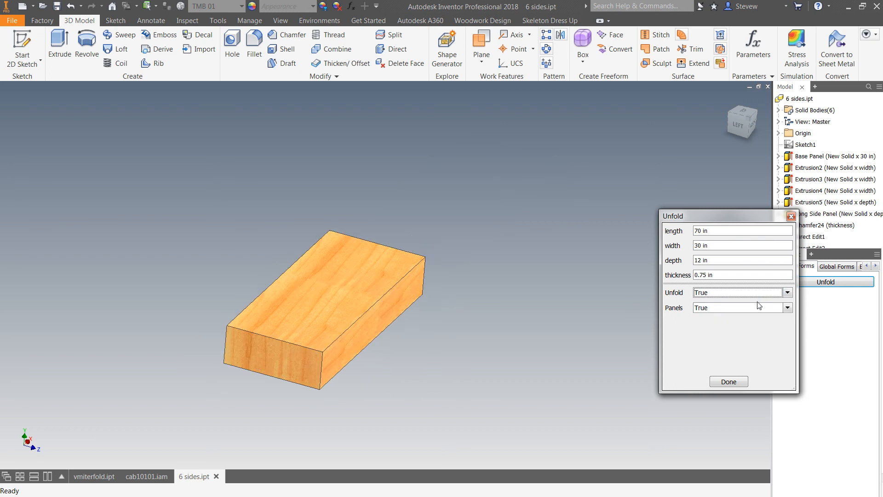
# - Create a half section view of the folded box parallel to its short end face, offset about -21 in
pyautogui.moveTo(427, 349); pyautogui.dragTo(505, 318, button='middle')
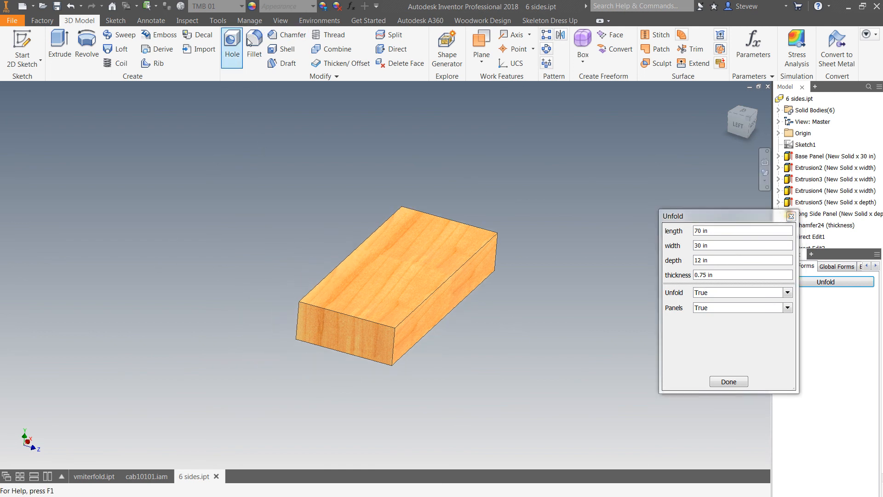
pyautogui.click(275, 19)
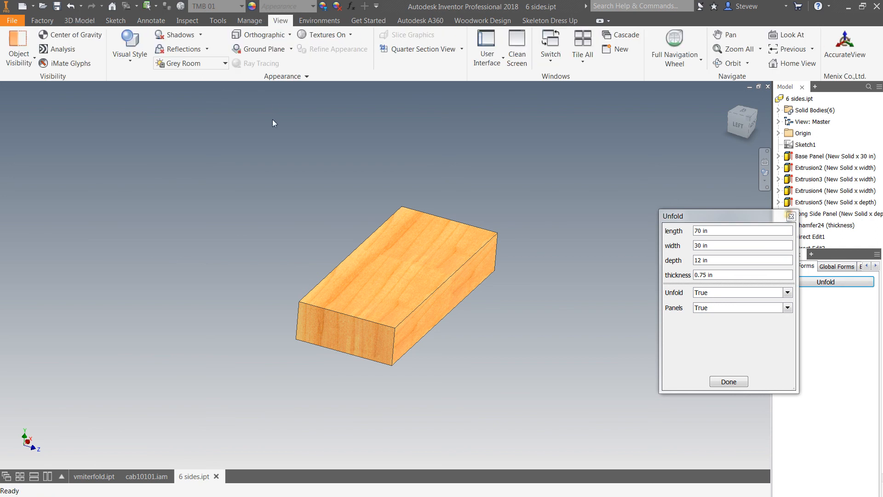
pyautogui.click(462, 50)
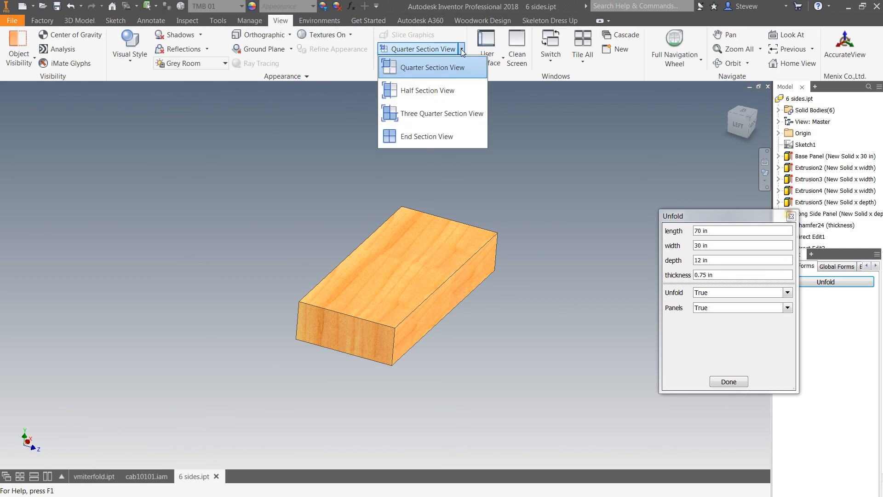
pyautogui.click(441, 91)
pyautogui.click(362, 332)
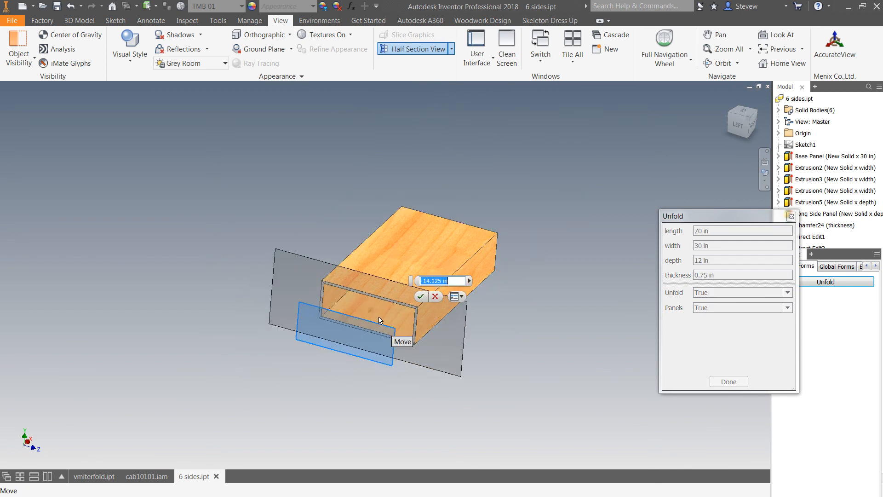
# - Examine the sectioned box's mitered corners from the left and isometric views, and cancel the half section
pyautogui.click(737, 125)
pyautogui.scroll(8, 473, 202)
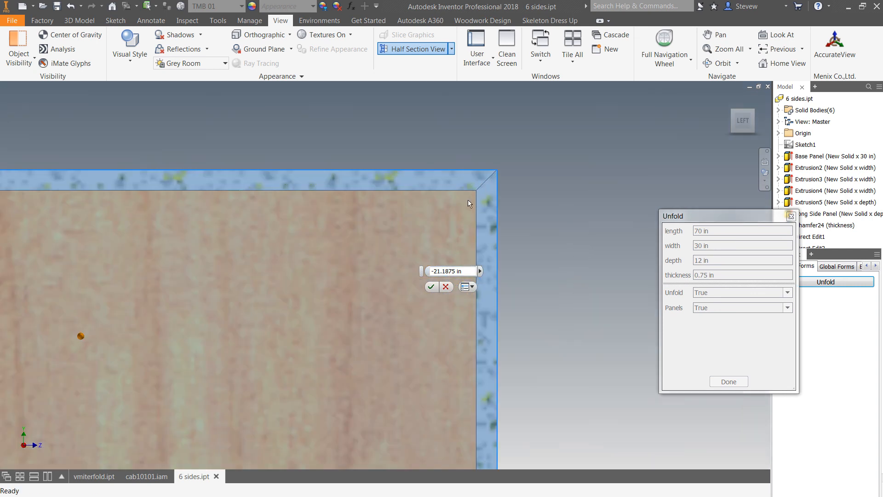
pyautogui.scroll(-5, 214, 241)
pyautogui.moveTo(214, 242); pyautogui.dragTo(380, 224, button='middle')
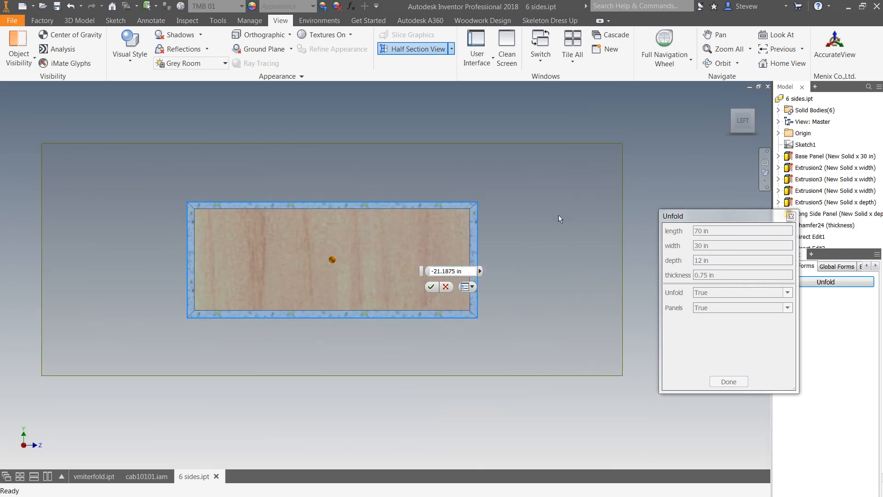
pyautogui.click(729, 98)
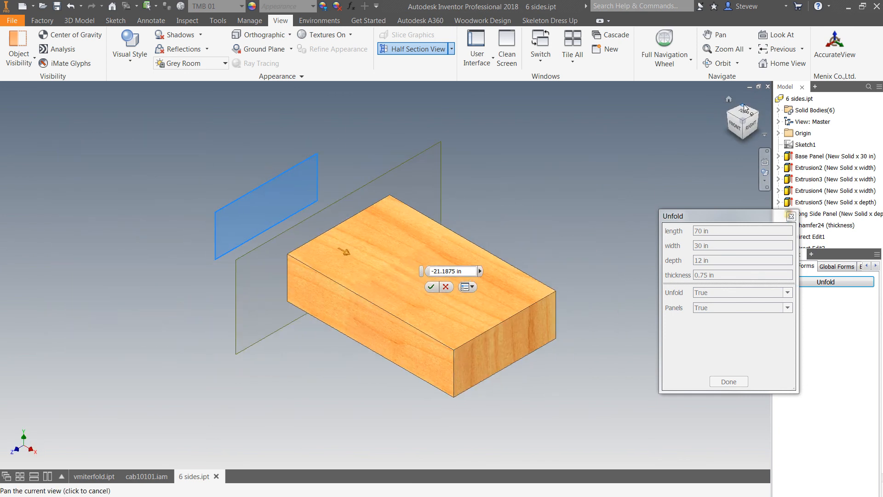
pyautogui.click(743, 105)
pyautogui.moveTo(484, 280); pyautogui.dragTo(483, 291, button='middle')
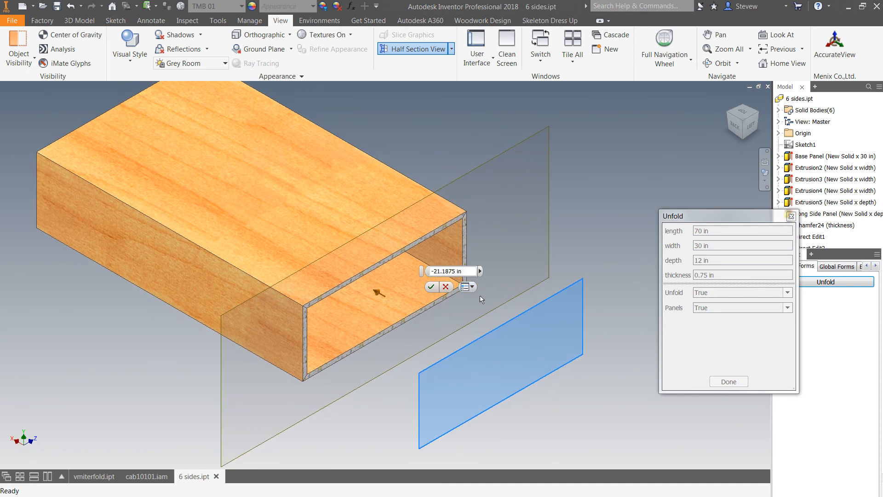
pyautogui.press('Escape')
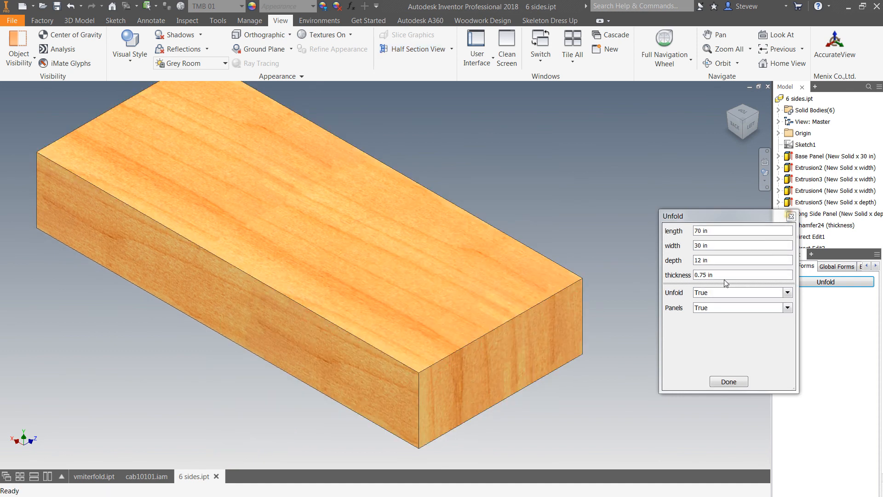
# - Resize the box through the Unfold form, setting the depth to 18 in and the width to 22 in
pyautogui.click(720, 276)
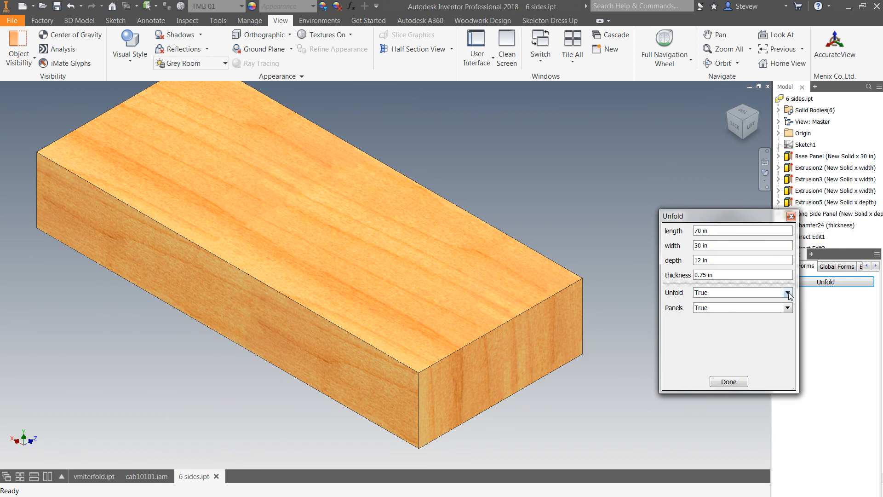
pyautogui.moveTo(718, 260); pyautogui.dragTo(678, 263)
pyautogui.write('18')
pyautogui.press('Tab')
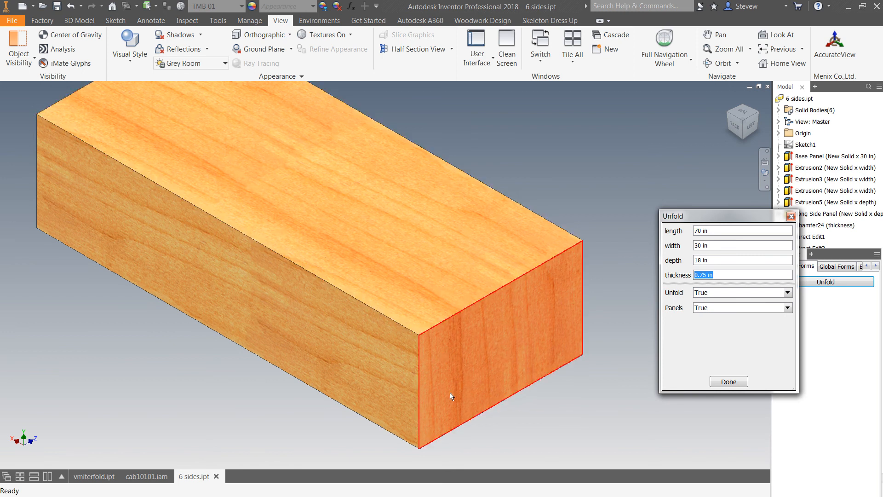
pyautogui.click(718, 264)
pyautogui.doubleClick(715, 249)
pyautogui.write('22')
pyautogui.press('Tab')
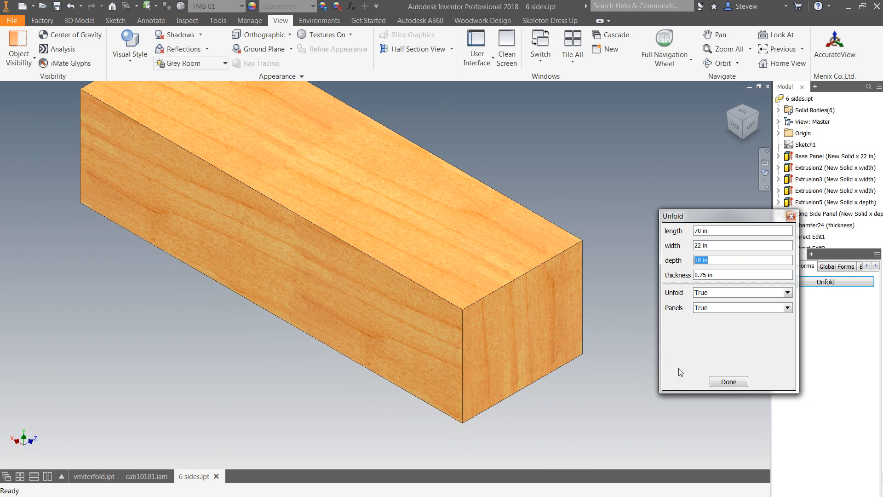
# - Set the Unfold parameter to False to lay the six panels flat, and set the Panels parameter to False
pyautogui.click(787, 292)
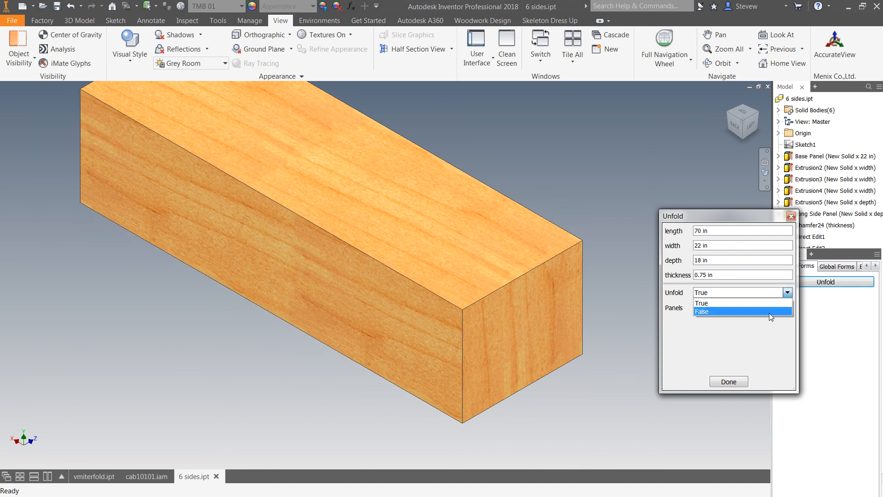
pyautogui.click(717, 311)
pyautogui.scroll(-3, 457, 321)
pyautogui.moveTo(457, 320); pyautogui.dragTo(485, 353, button='middle')
pyautogui.scroll(-3, 541, 353)
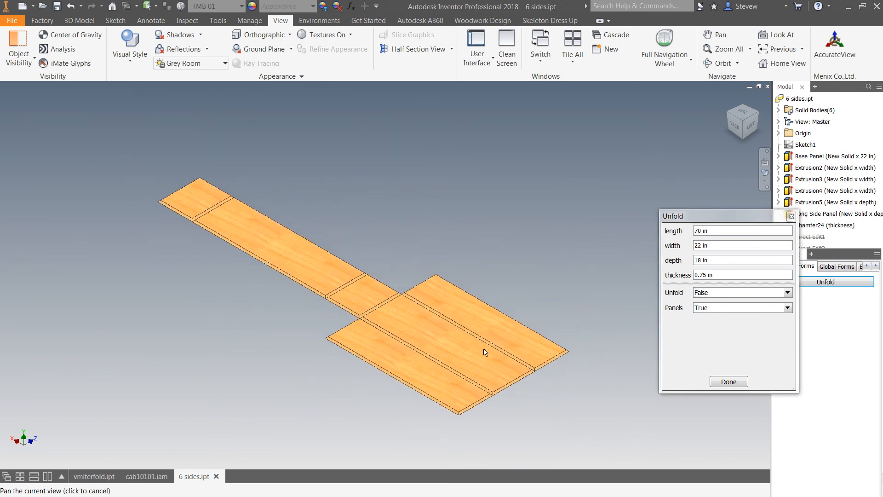
pyautogui.scroll(3, 485, 353)
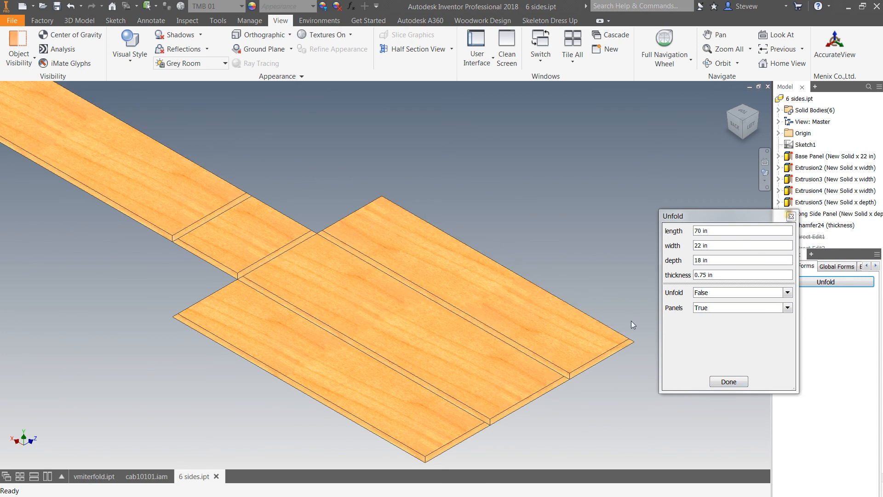
pyautogui.click(787, 308)
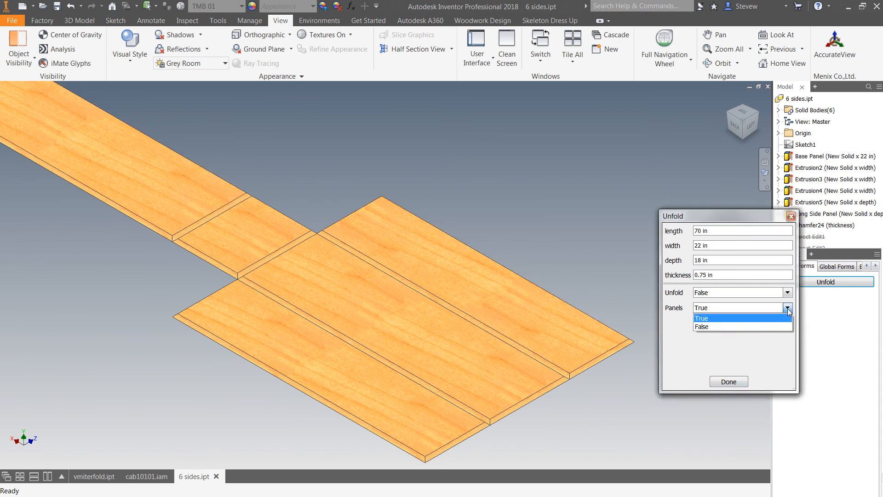
pyautogui.click(771, 326)
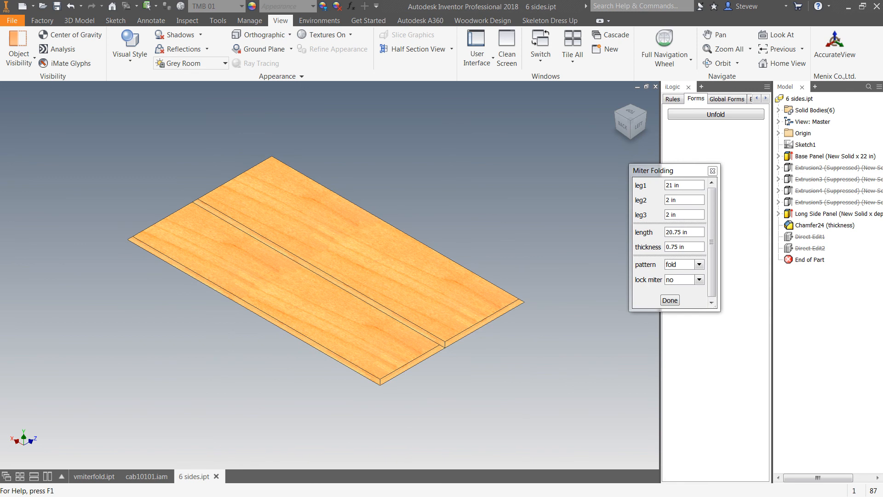
# - Switch to the cab10101.iam assembly and sketch a circle near the middle of the left shelf's upper face
pyautogui.click(147, 476)
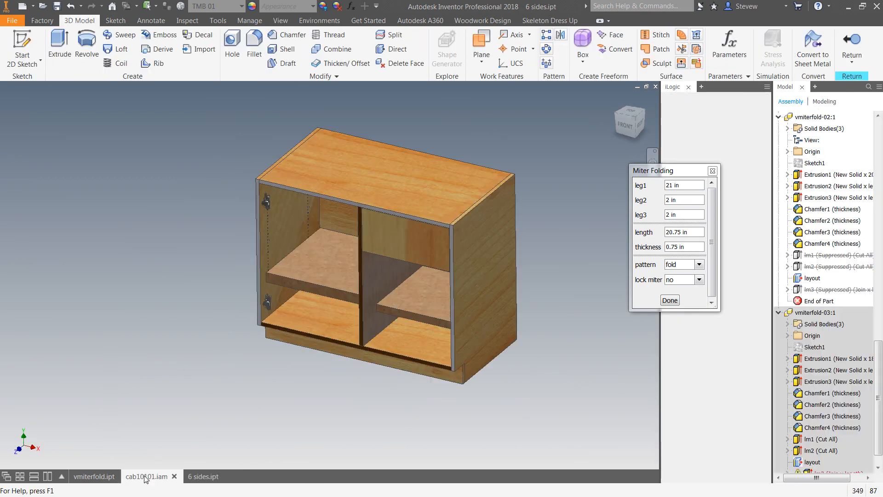
pyautogui.moveTo(474, 241); pyautogui.dragTo(404, 261, button='middle')
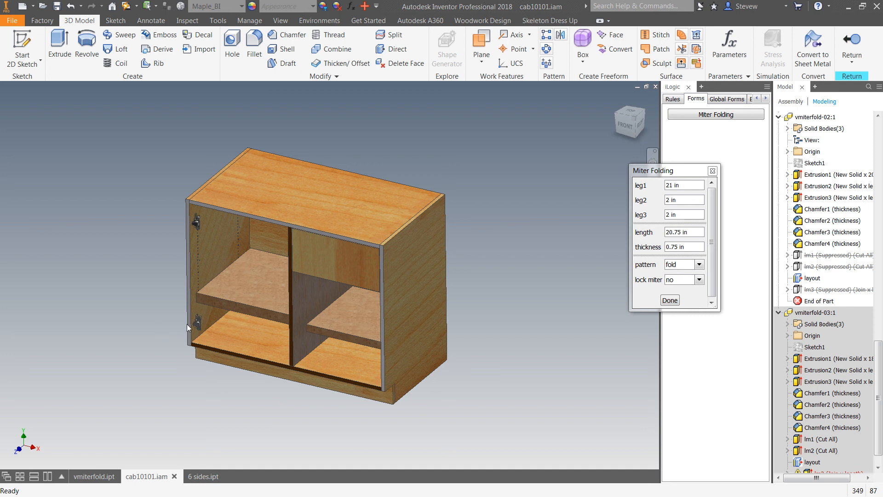
pyautogui.rightClick(234, 296)
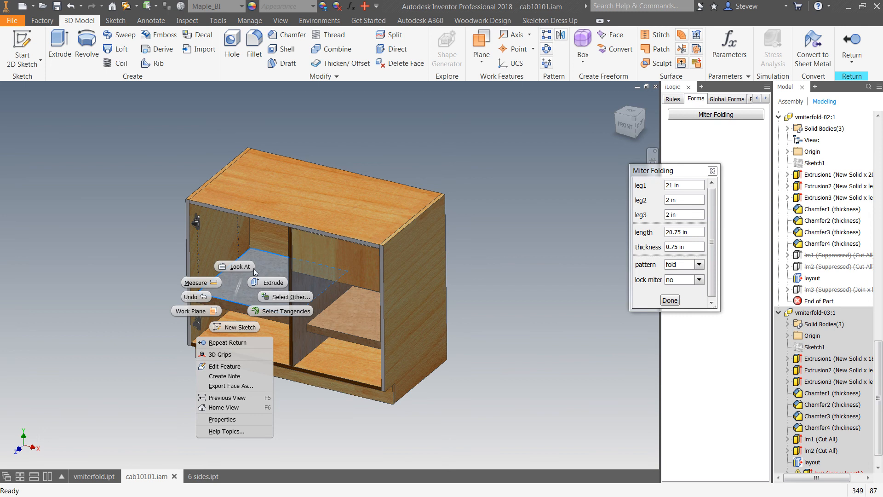
pyautogui.click(361, 437)
pyautogui.scroll(-5, 221, 434)
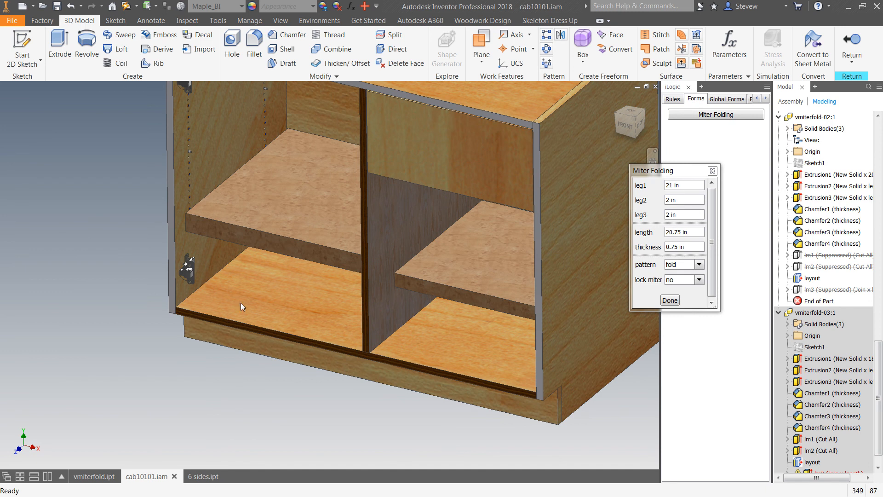
pyautogui.click(277, 202)
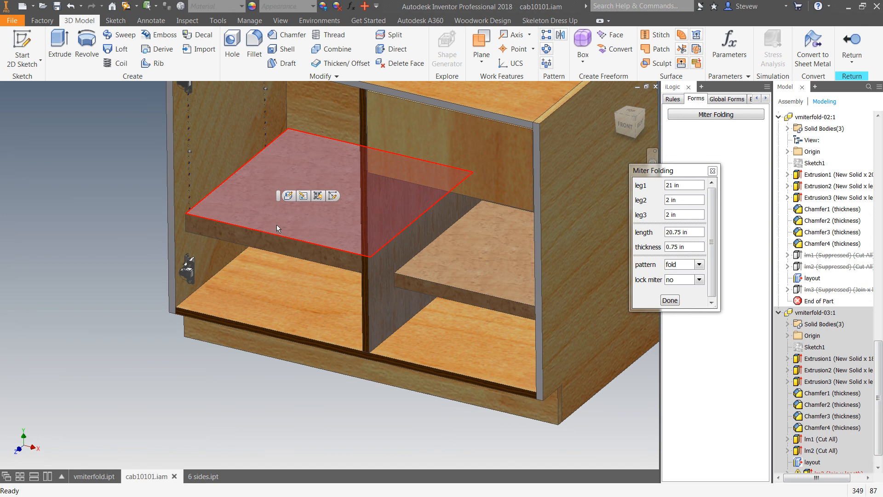
pyautogui.click(332, 197)
pyautogui.click(86, 44)
pyautogui.click(285, 198)
pyautogui.click(301, 182)
# - Extrude the circle as a 4.0625 in cut down through the left shelf, and return to the top-level assembly
pyautogui.press('e')
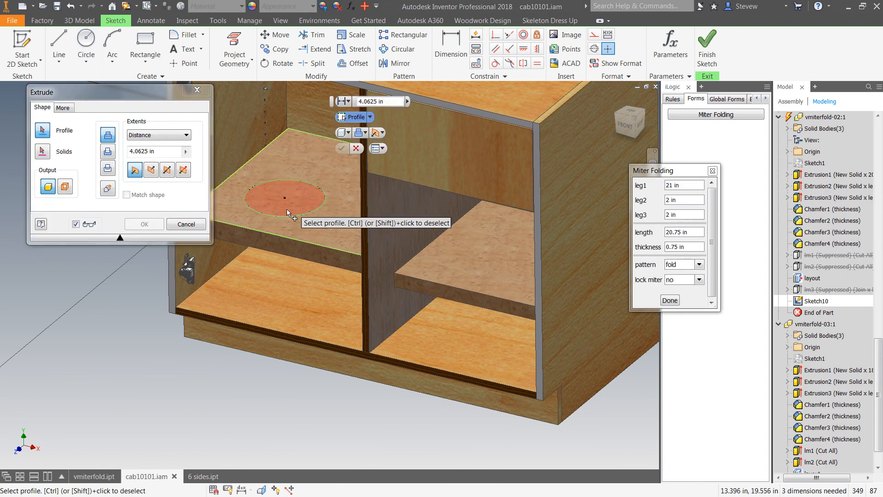
pyautogui.click(286, 189)
pyautogui.click(108, 152)
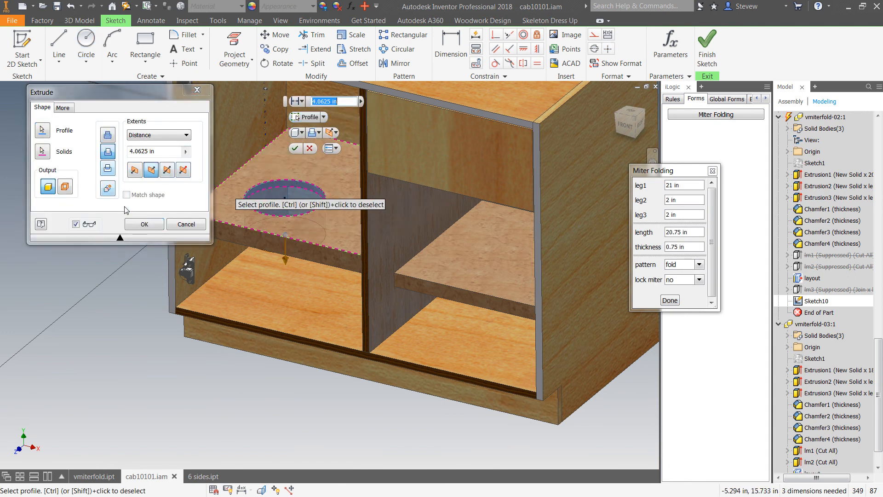
pyautogui.click(133, 223)
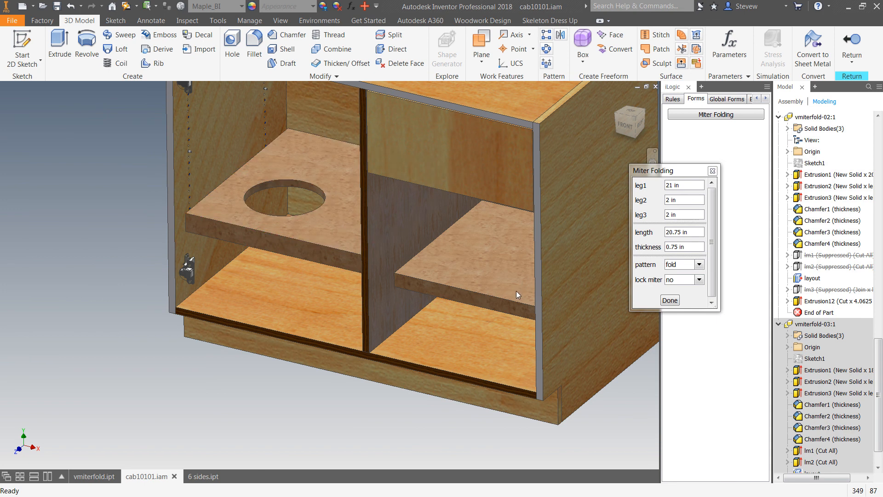
pyautogui.moveTo(416, 305); pyautogui.dragTo(363, 329, button='middle')
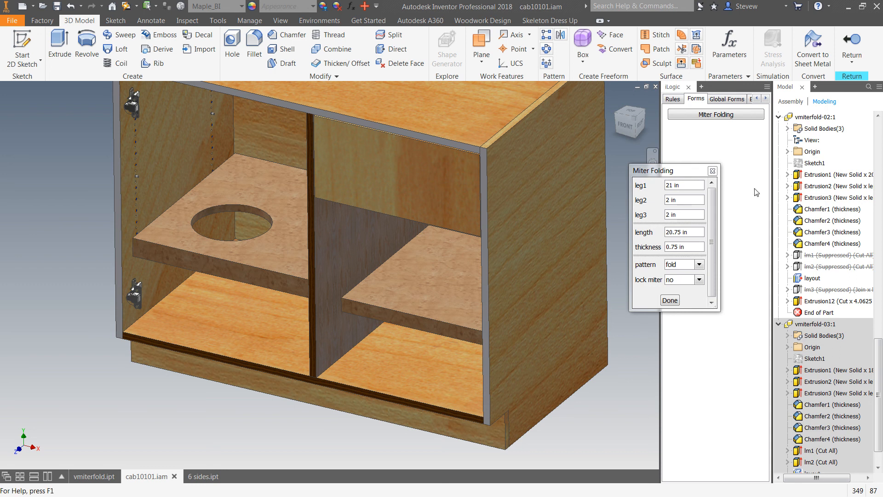
pyautogui.click(846, 39)
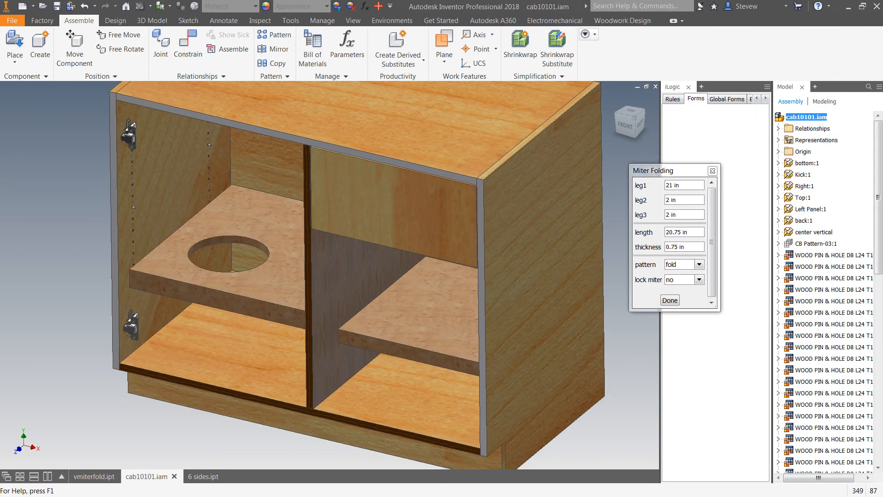